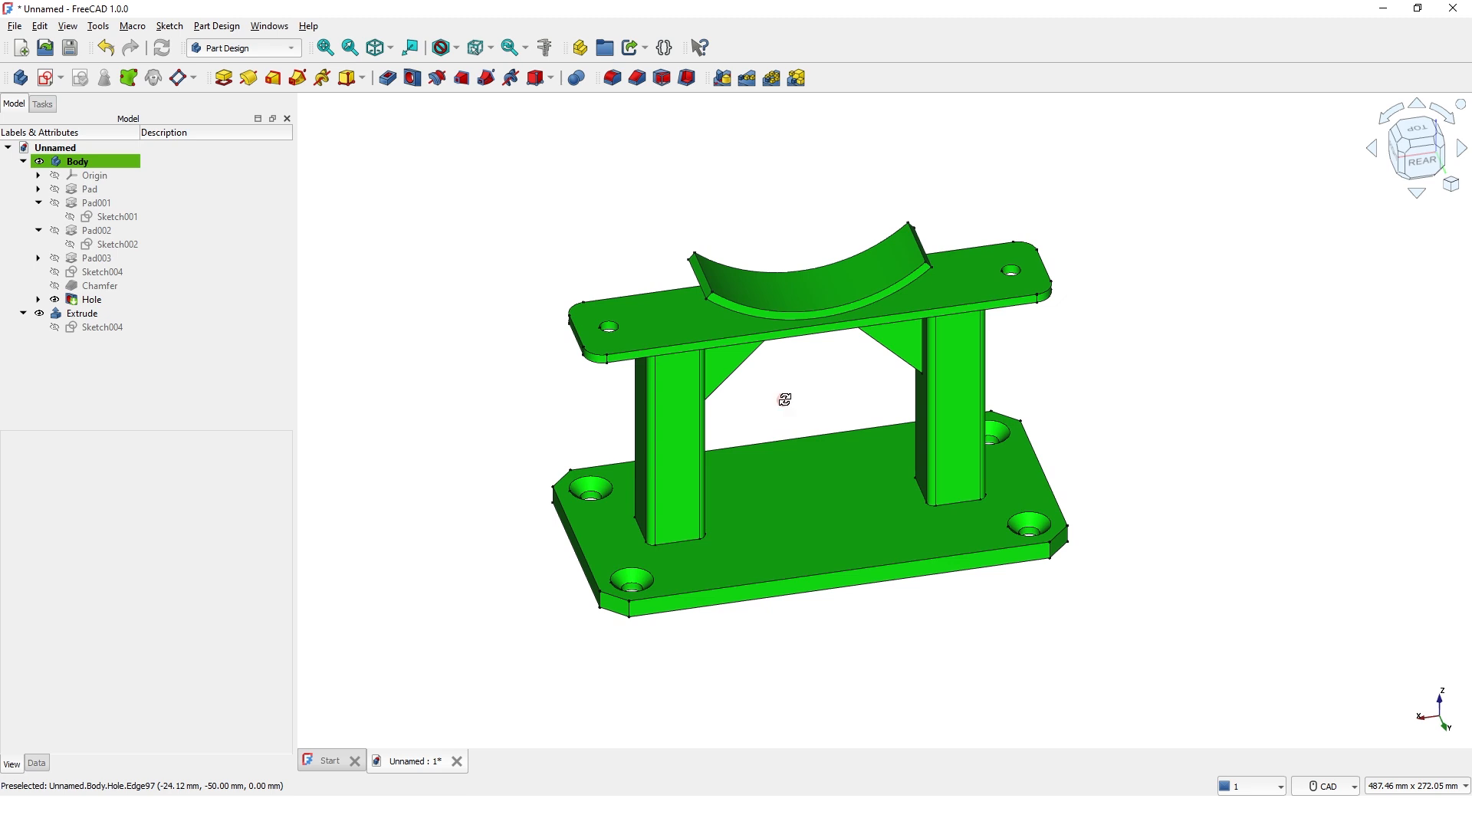
middle_drag(785, 401, 847, 460)
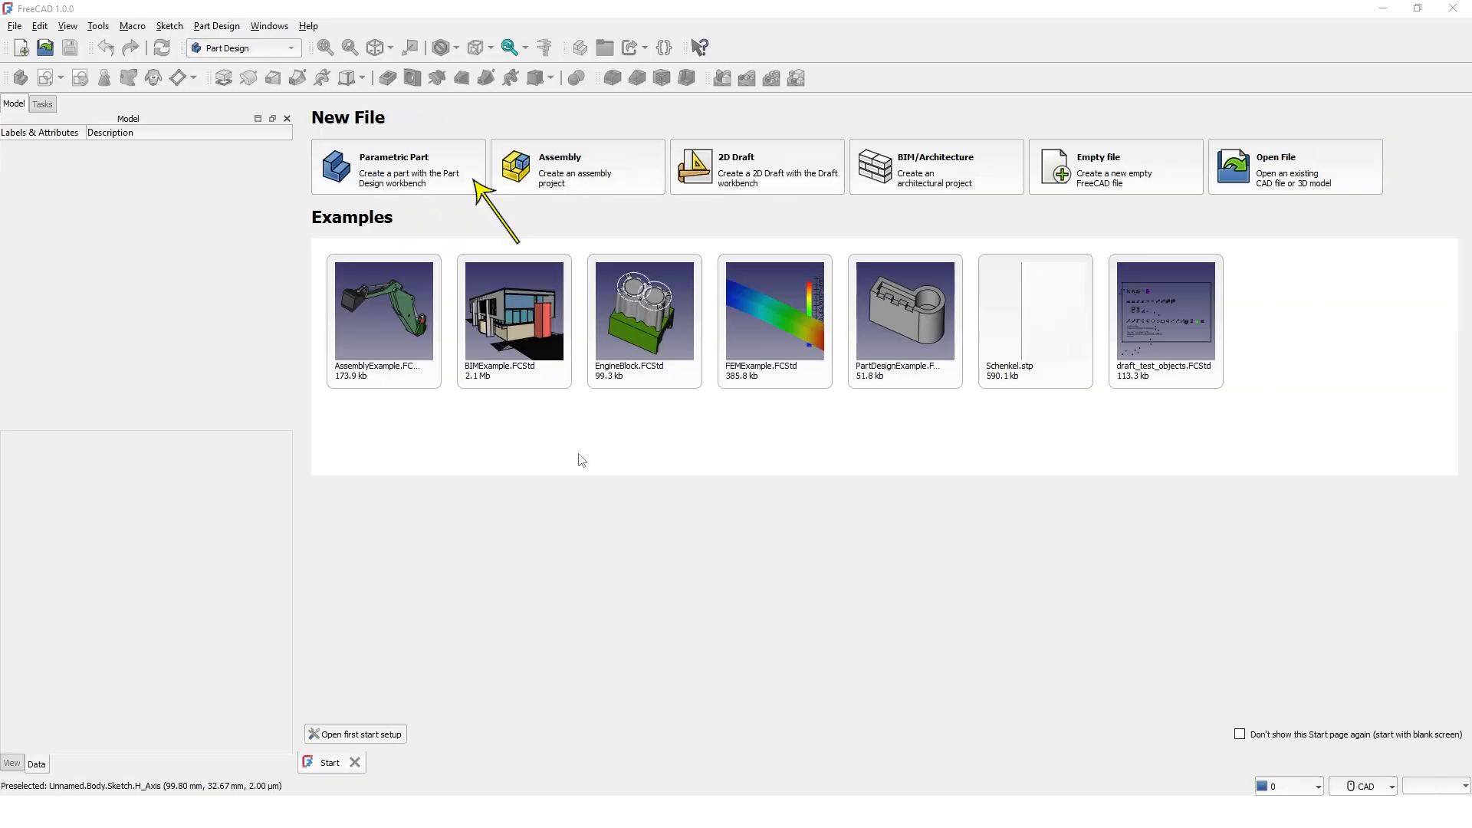
- Create a new parametric part and start a sketch on the body's XY-plane
click(449, 185)
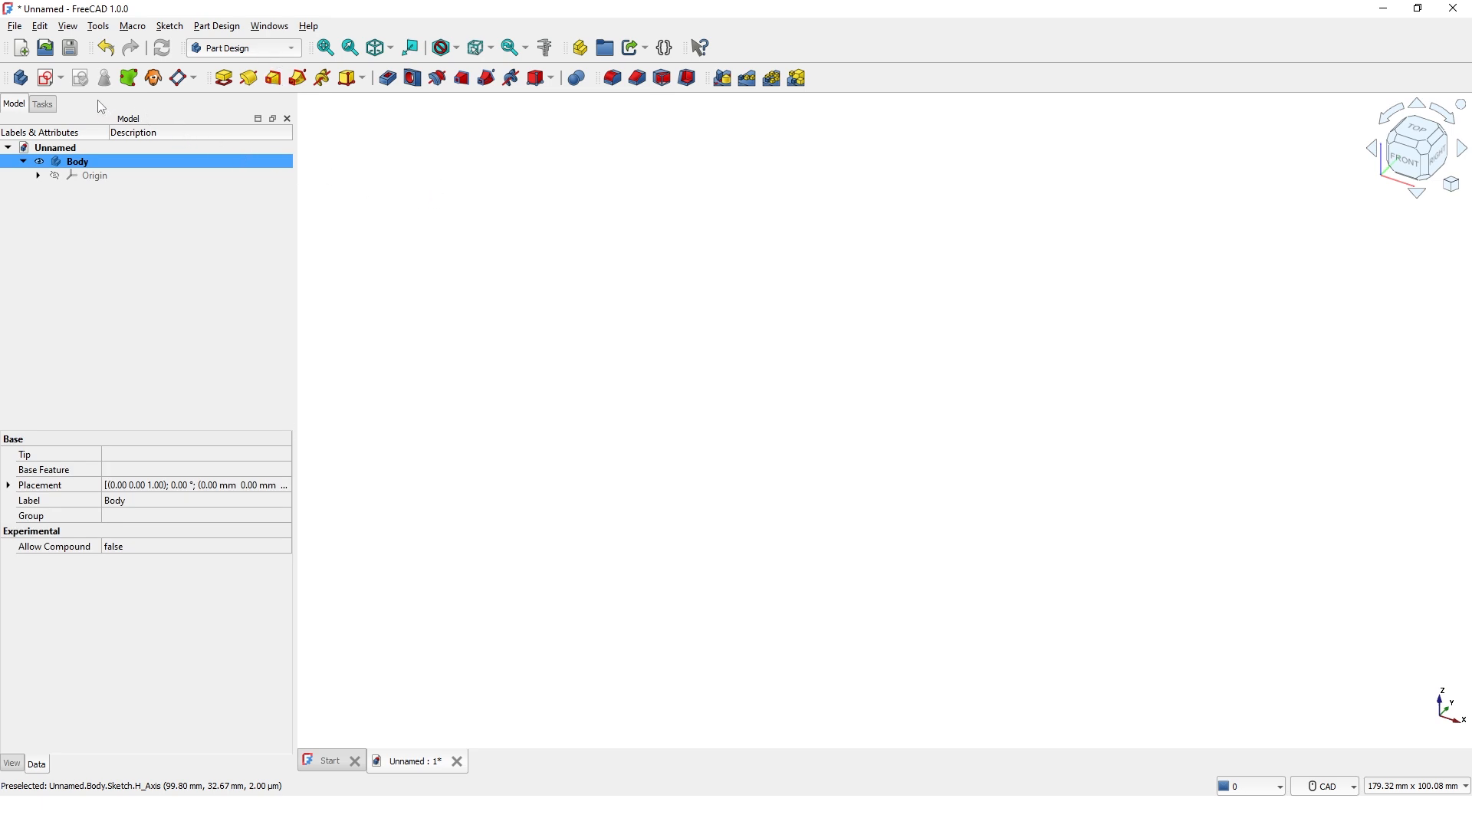
click(52, 84)
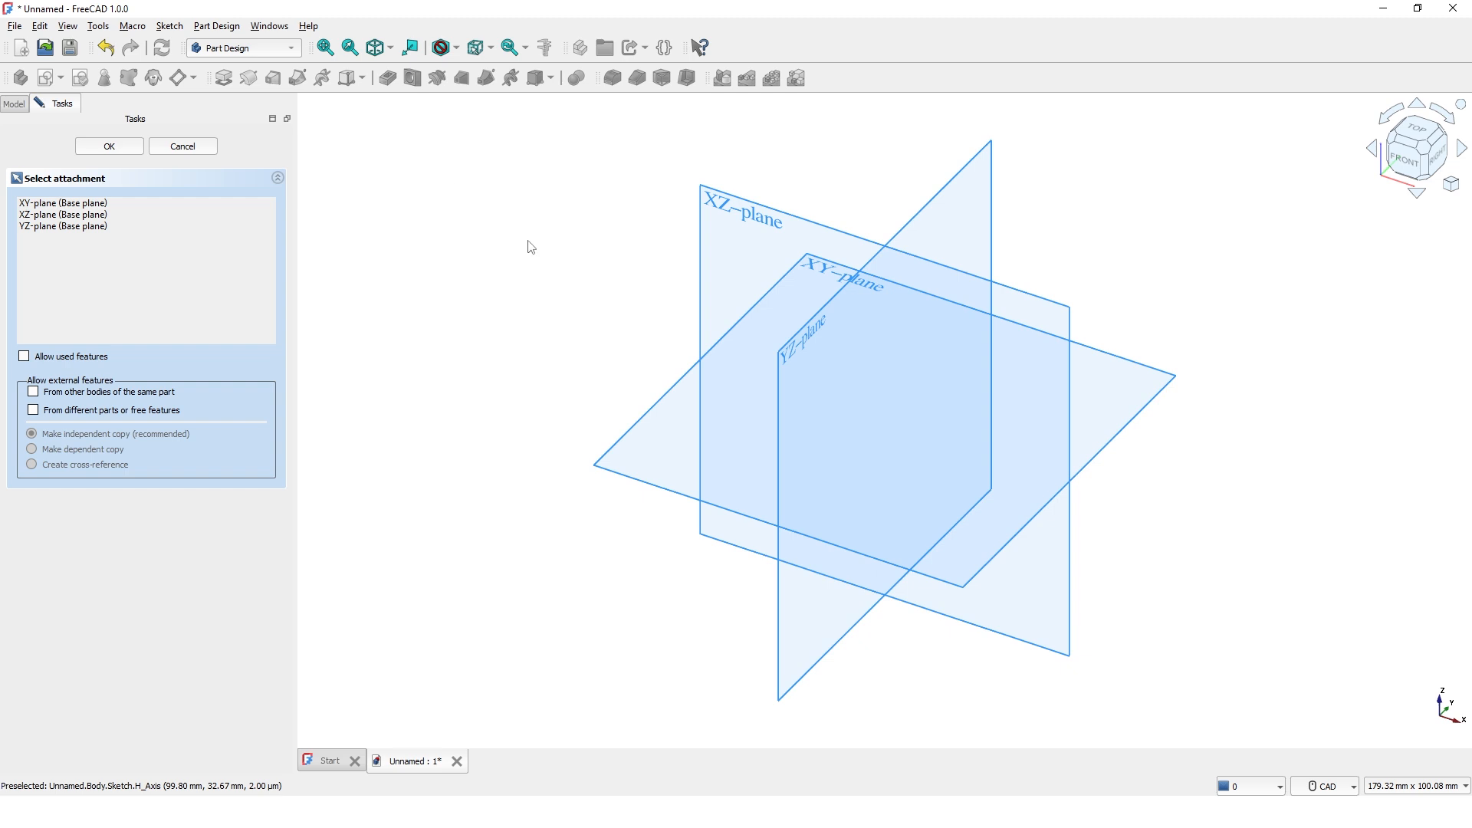
click(663, 406)
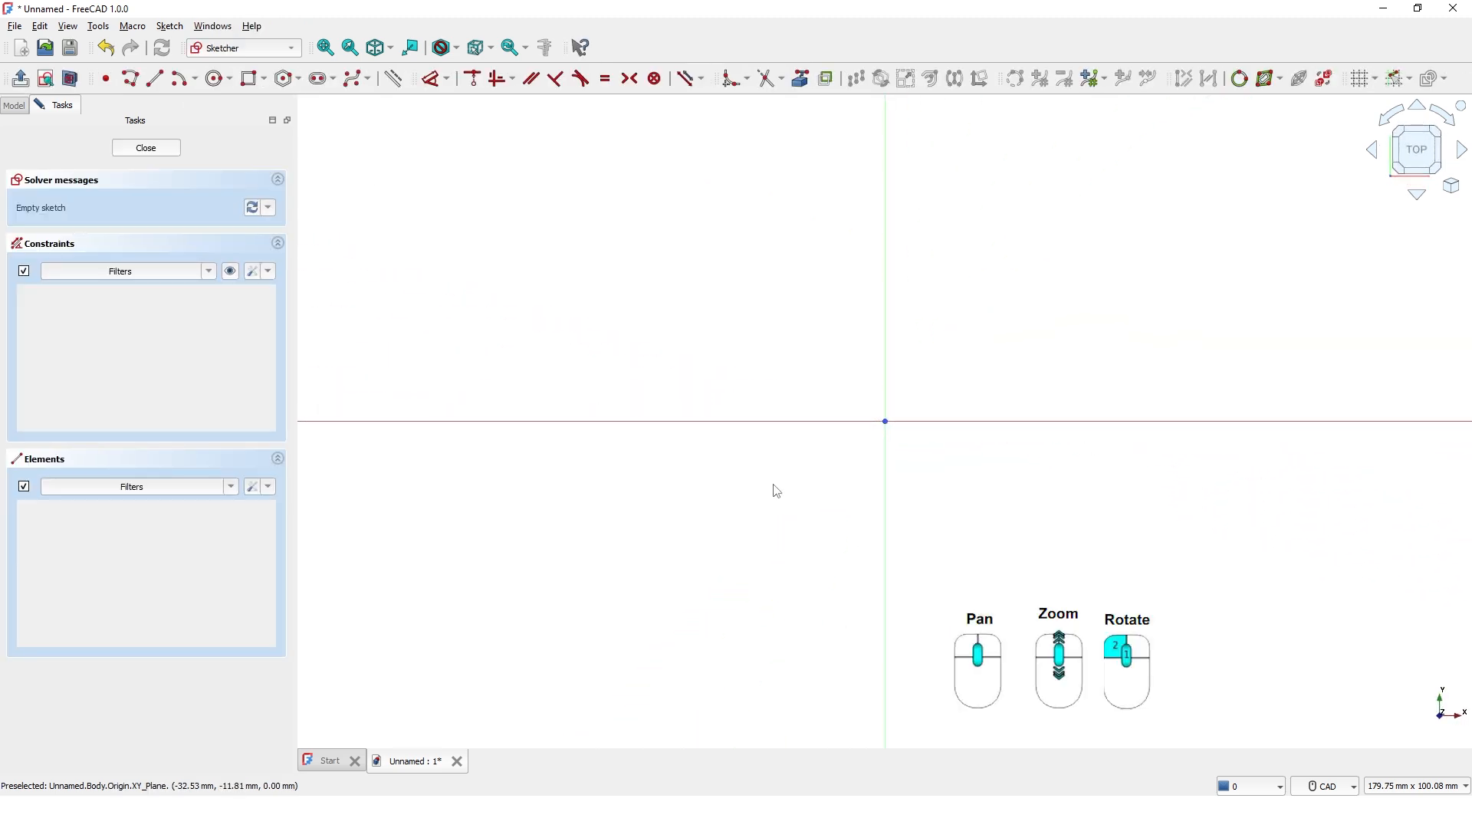
- Sketch a framed rectangle centred on the origin, 200 mm wide and 100 mm high, with a frame offset of -15 mm
scroll(775, 489, down, 5)
mouse_move(713, 491)
middle_down()
mouse_move(749, 401)
mouse_move(699, 427)
middle_up()
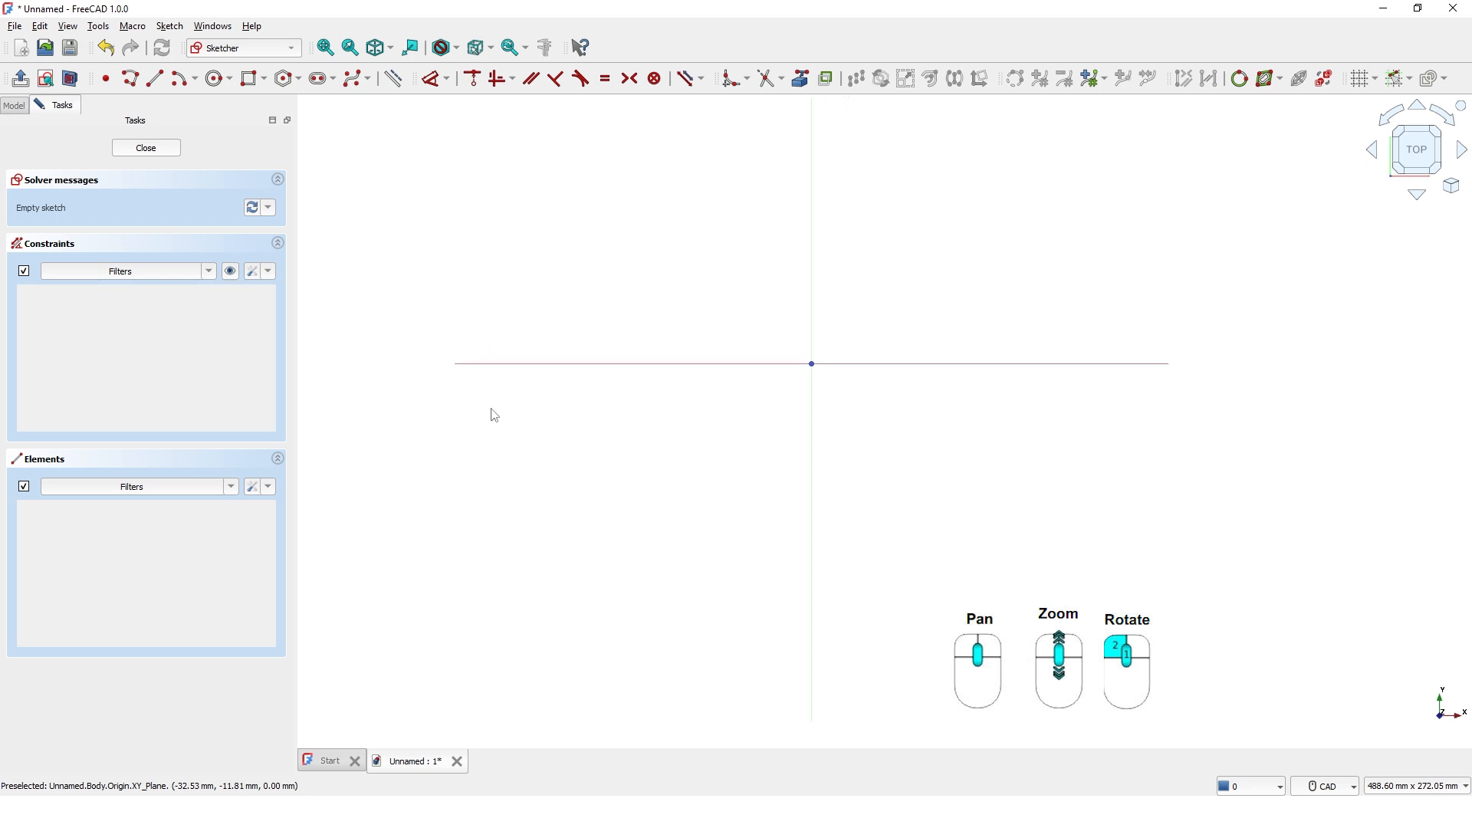
click(265, 80)
click(284, 120)
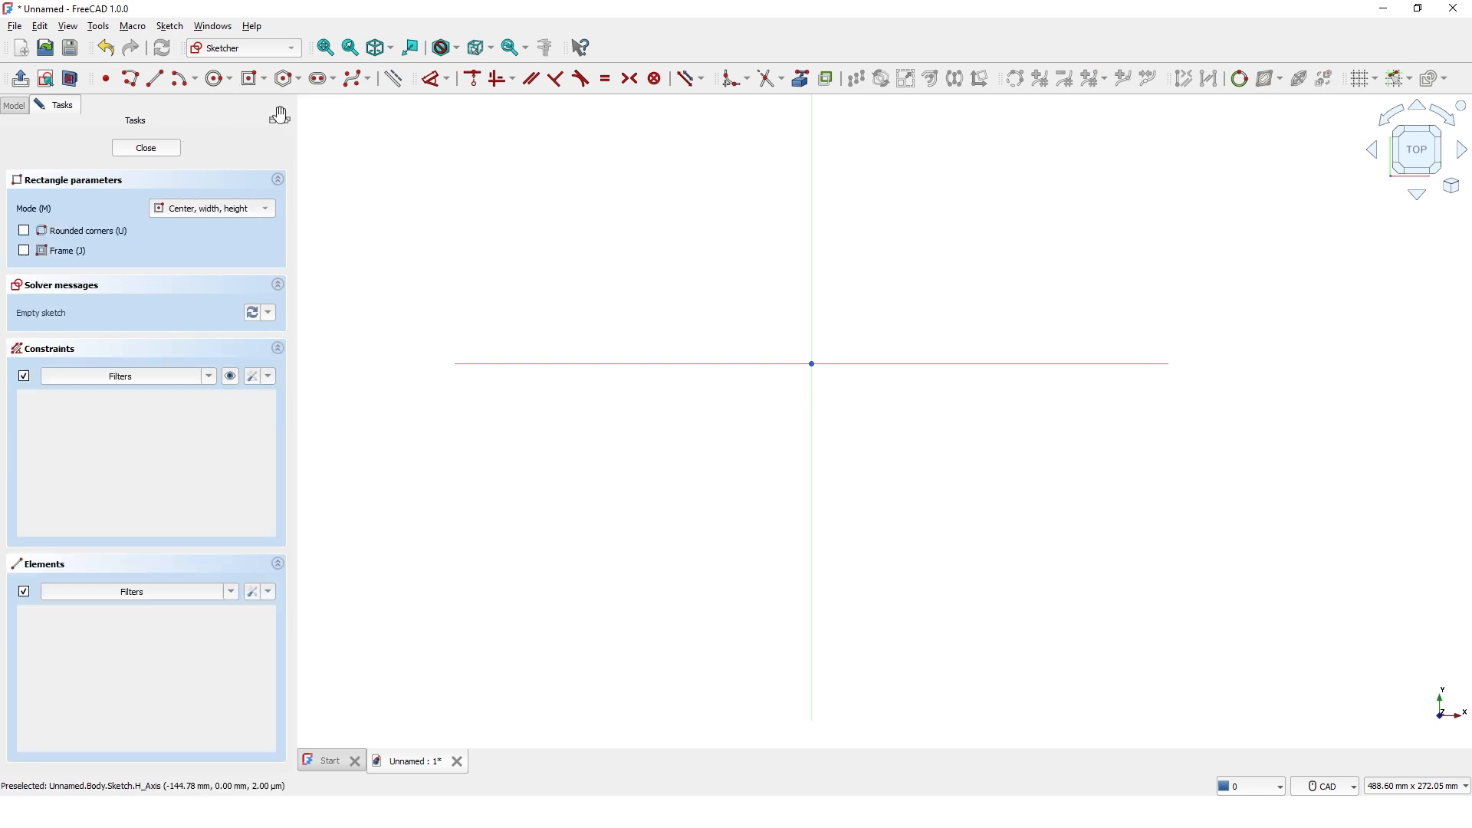
click(24, 251)
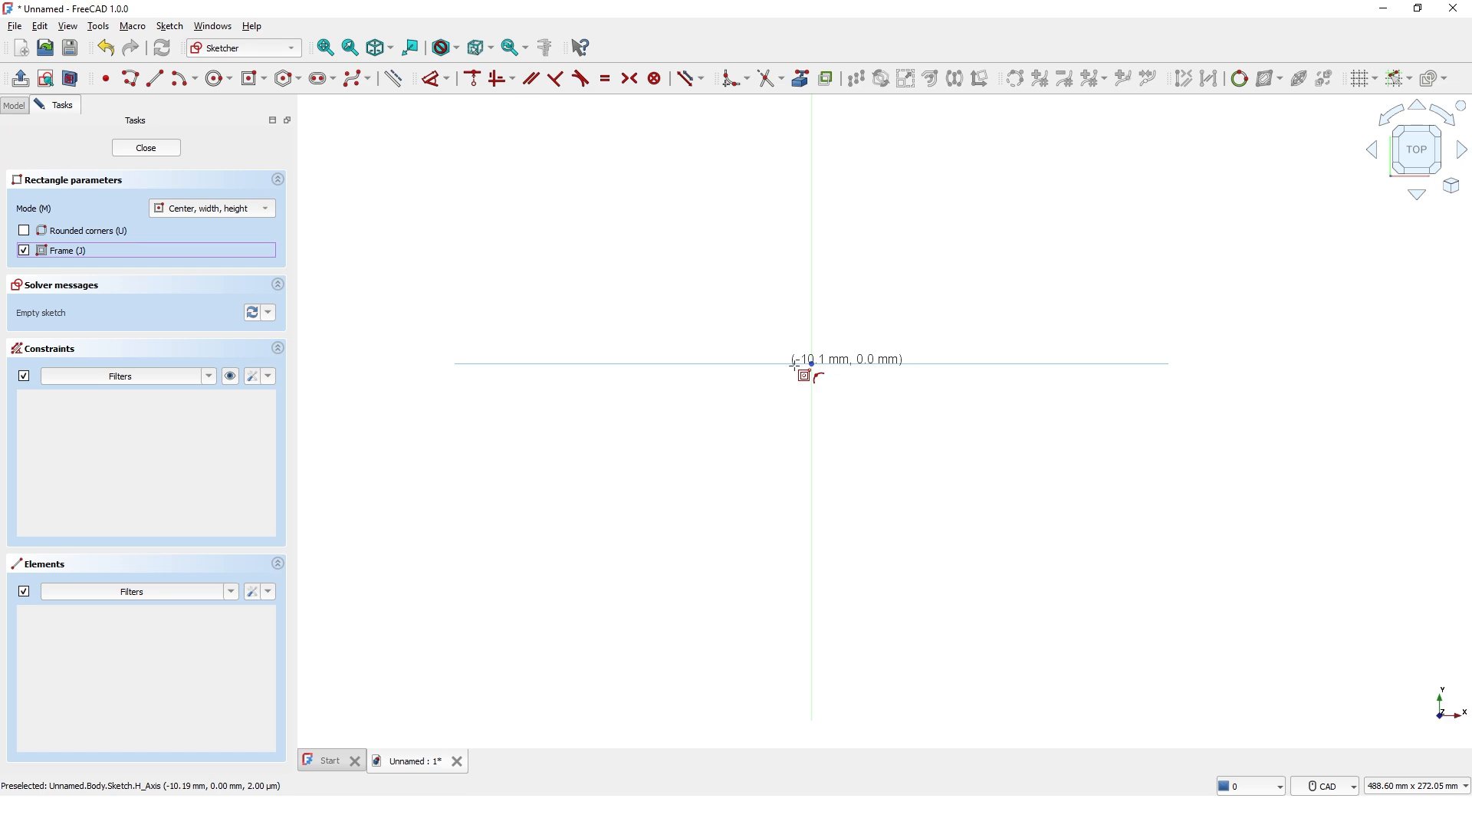
click(811, 363)
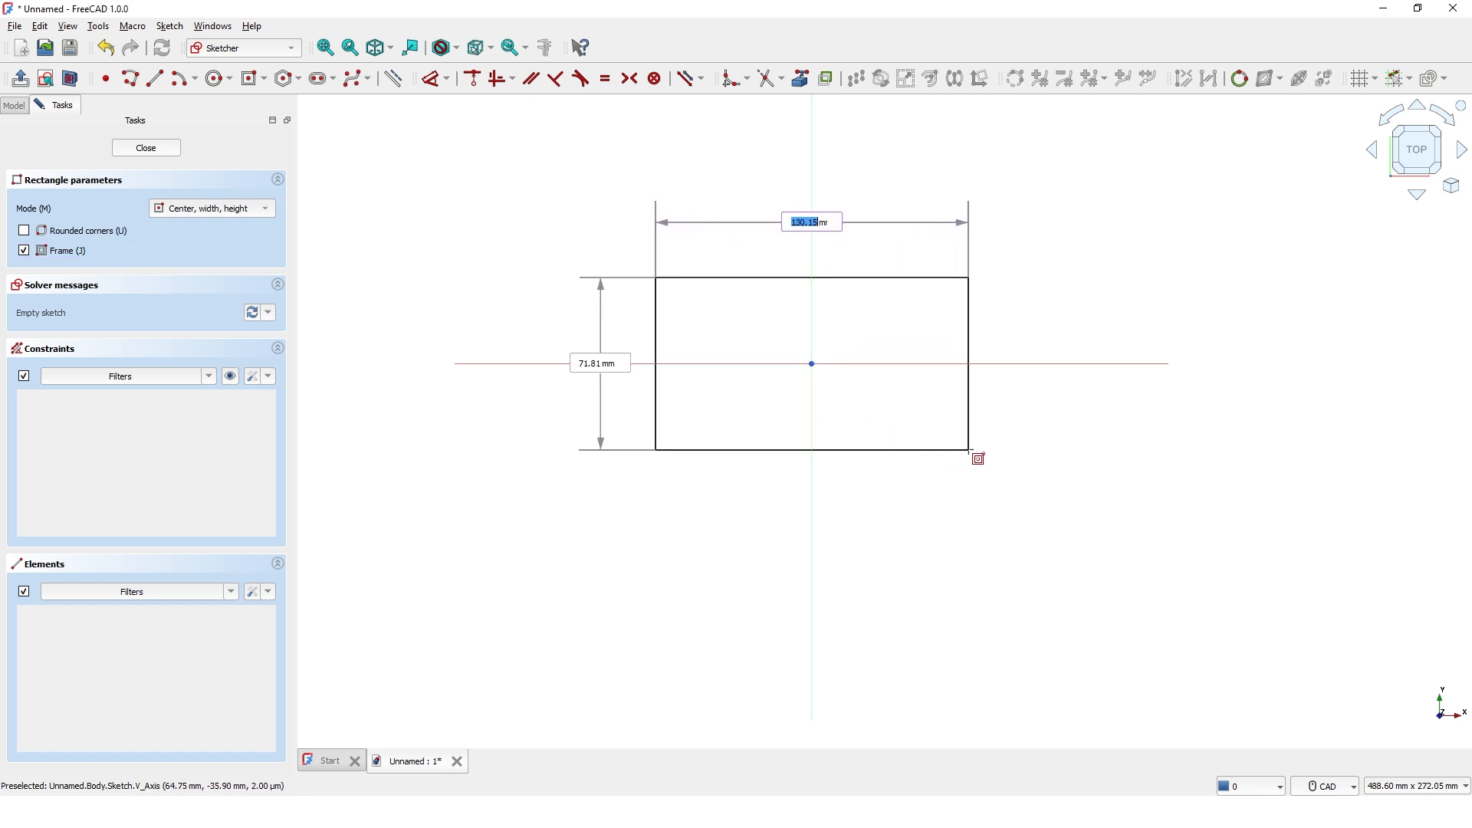
text(200)
key(Tab)
text(1)
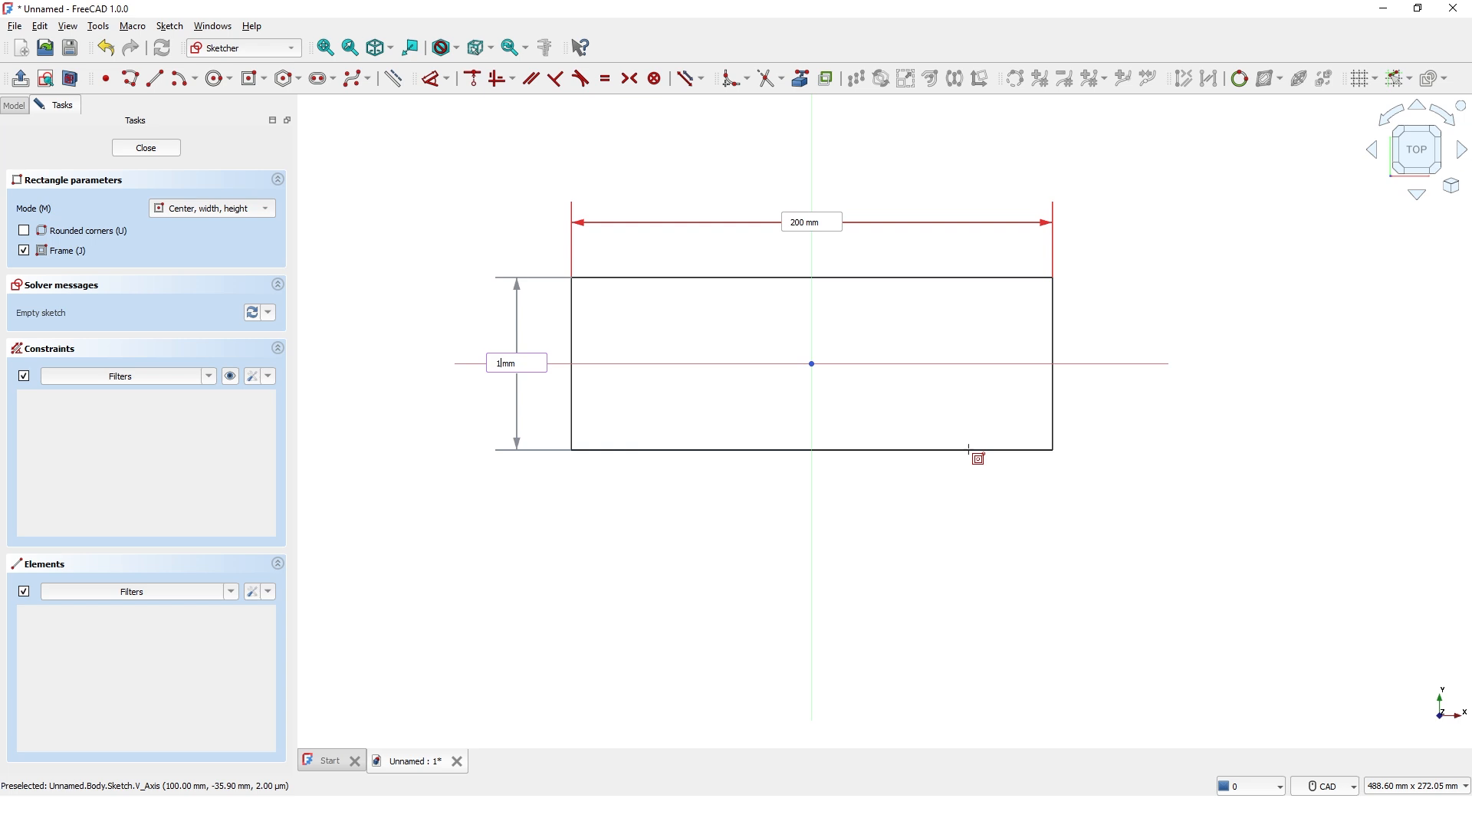
text(00)
key(Tab)
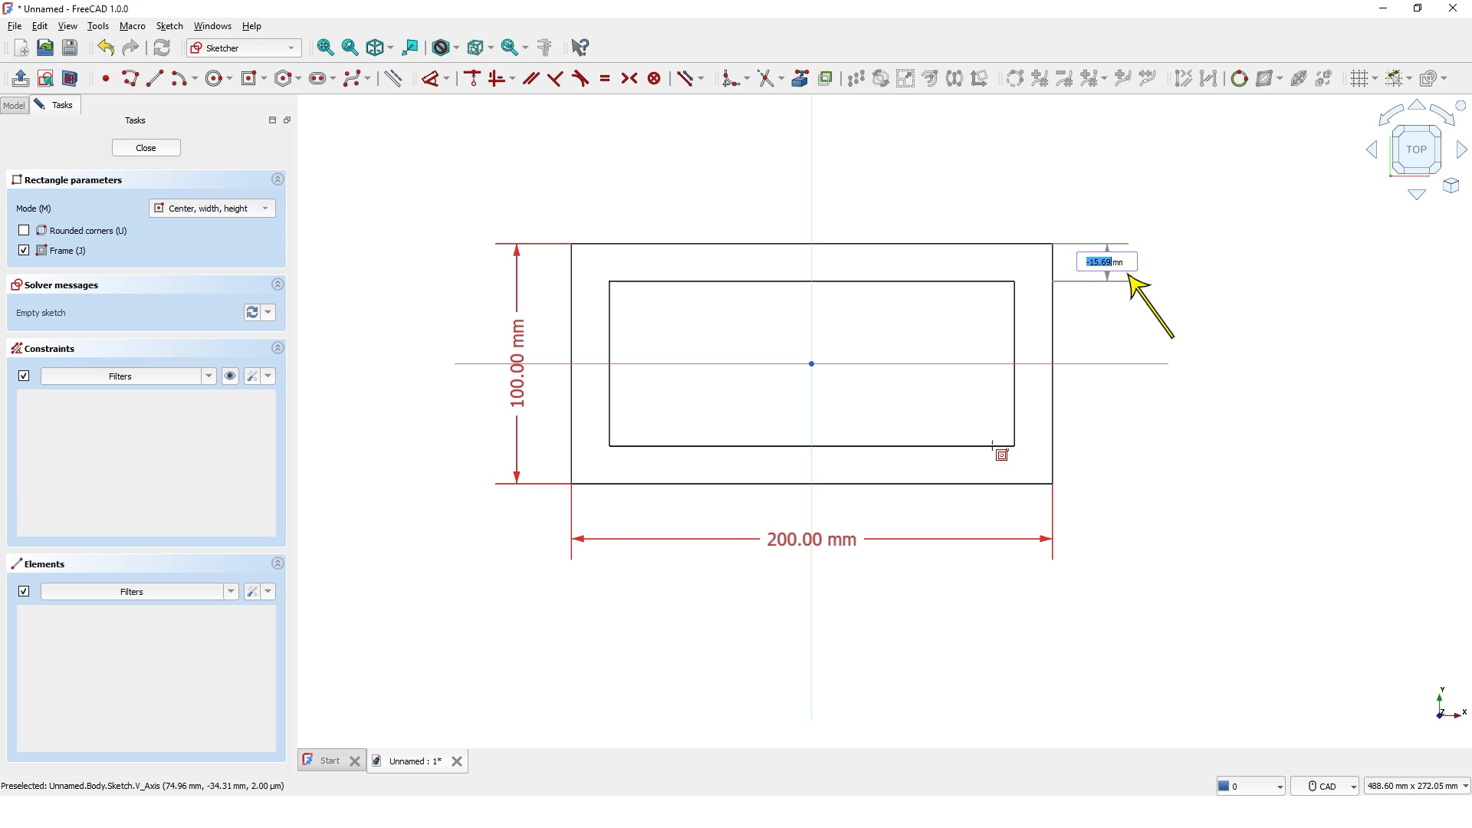
text(-15)
key(Return)
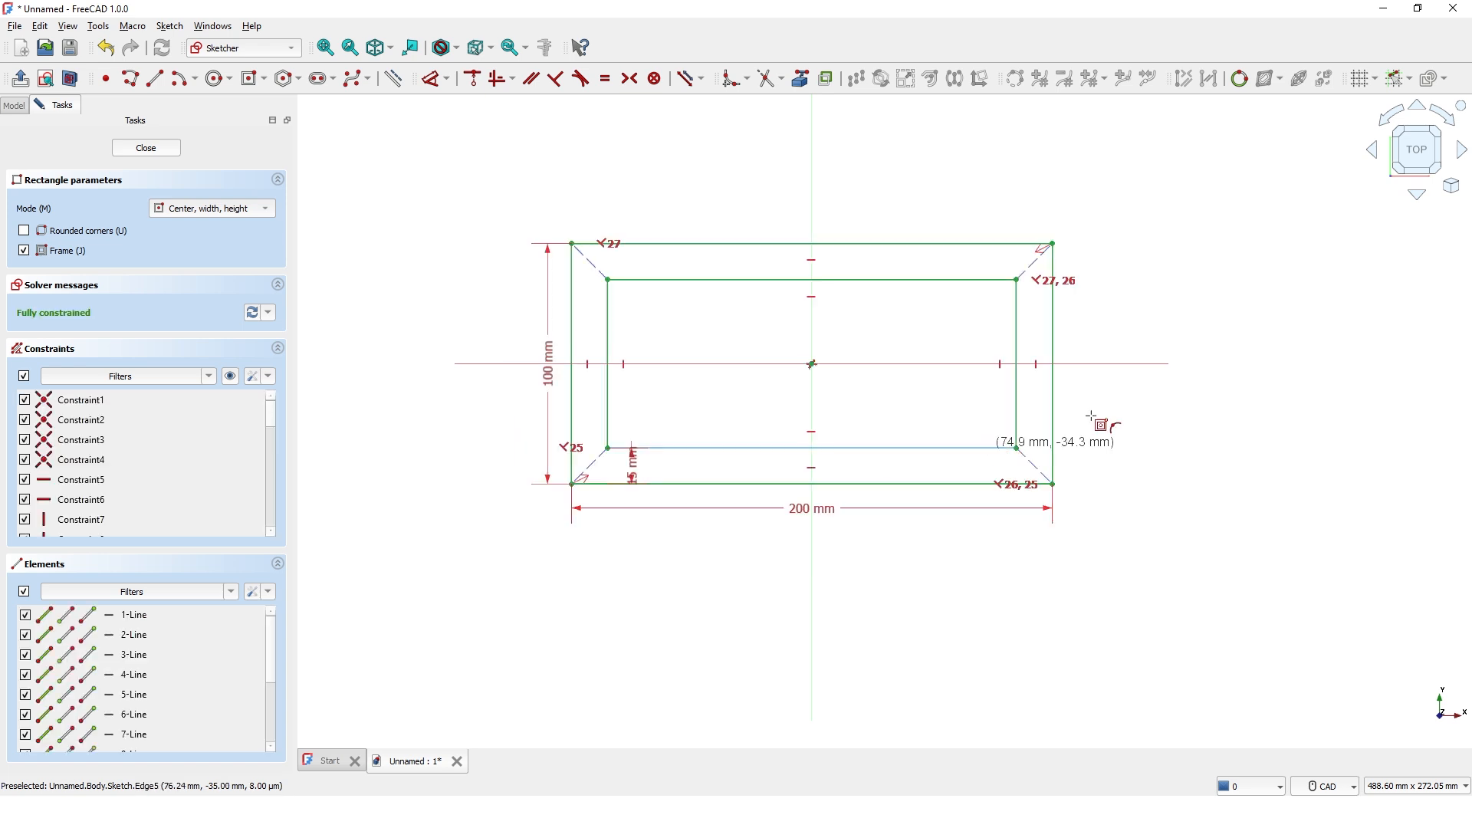
right_click(1173, 291)
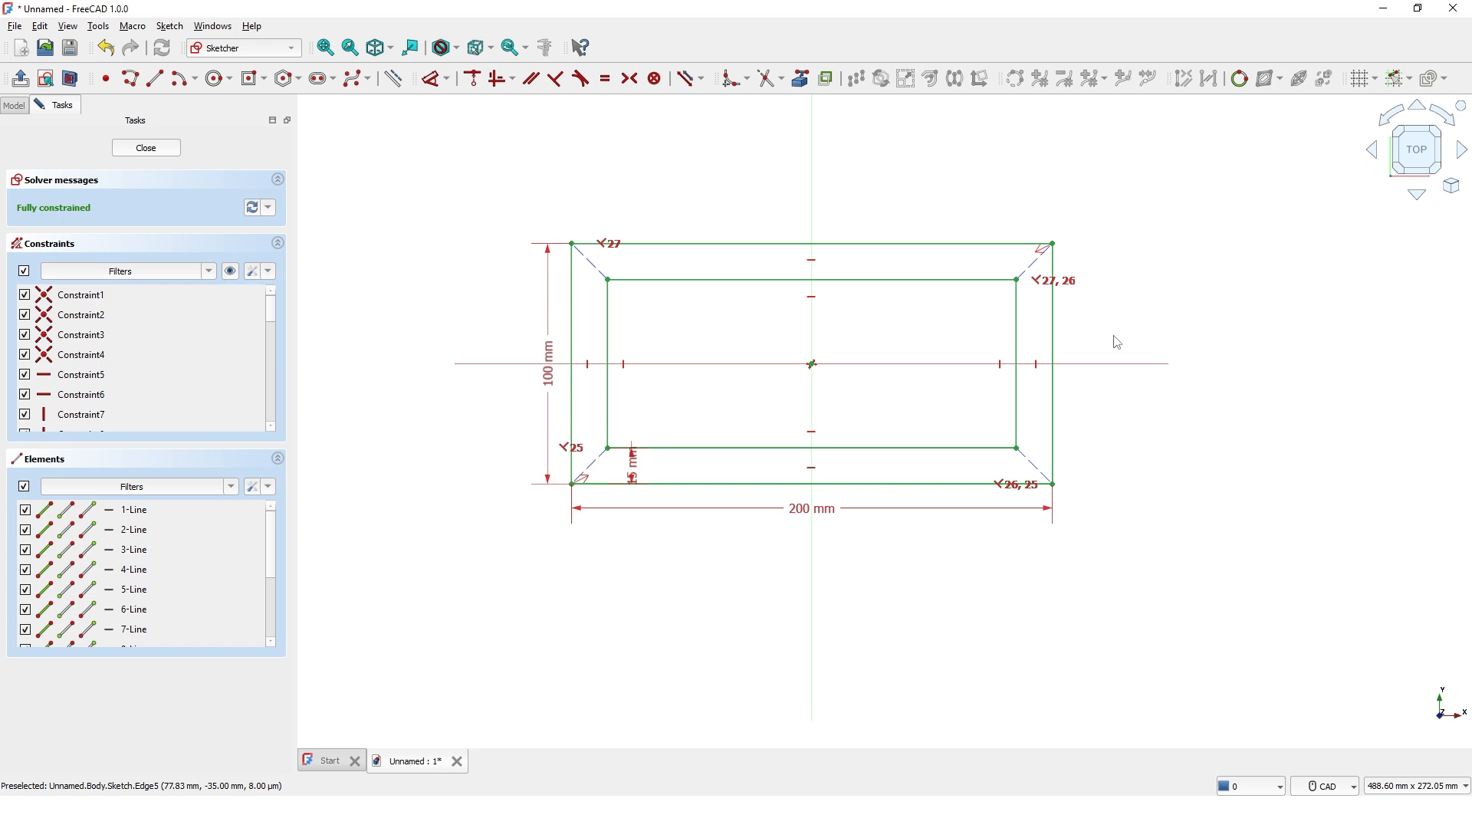
- Convert the four lines of the inner rectangle to construction geometry
scroll(762, 388, up, 3)
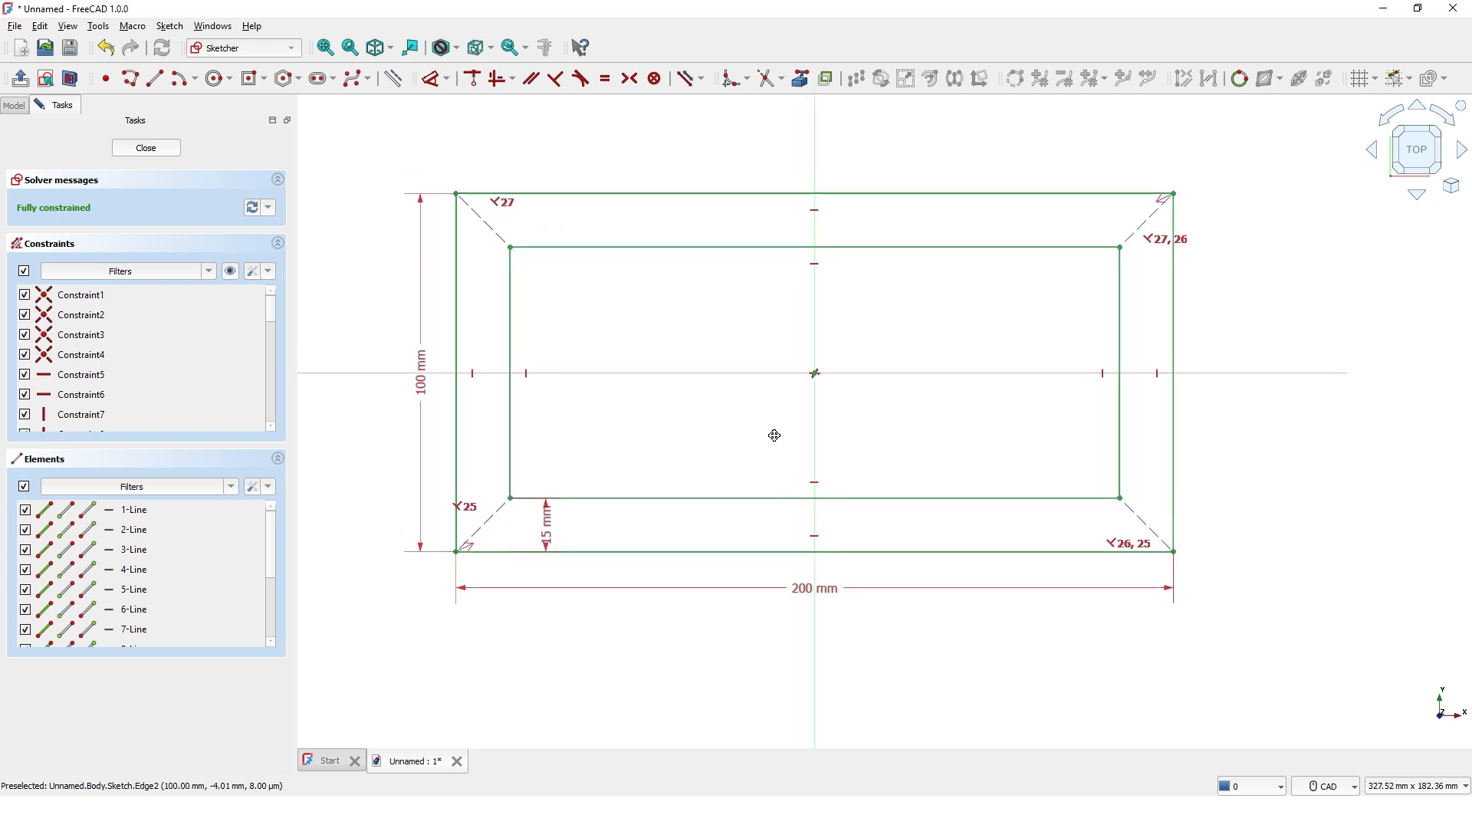
middle_drag(774, 435, 778, 447)
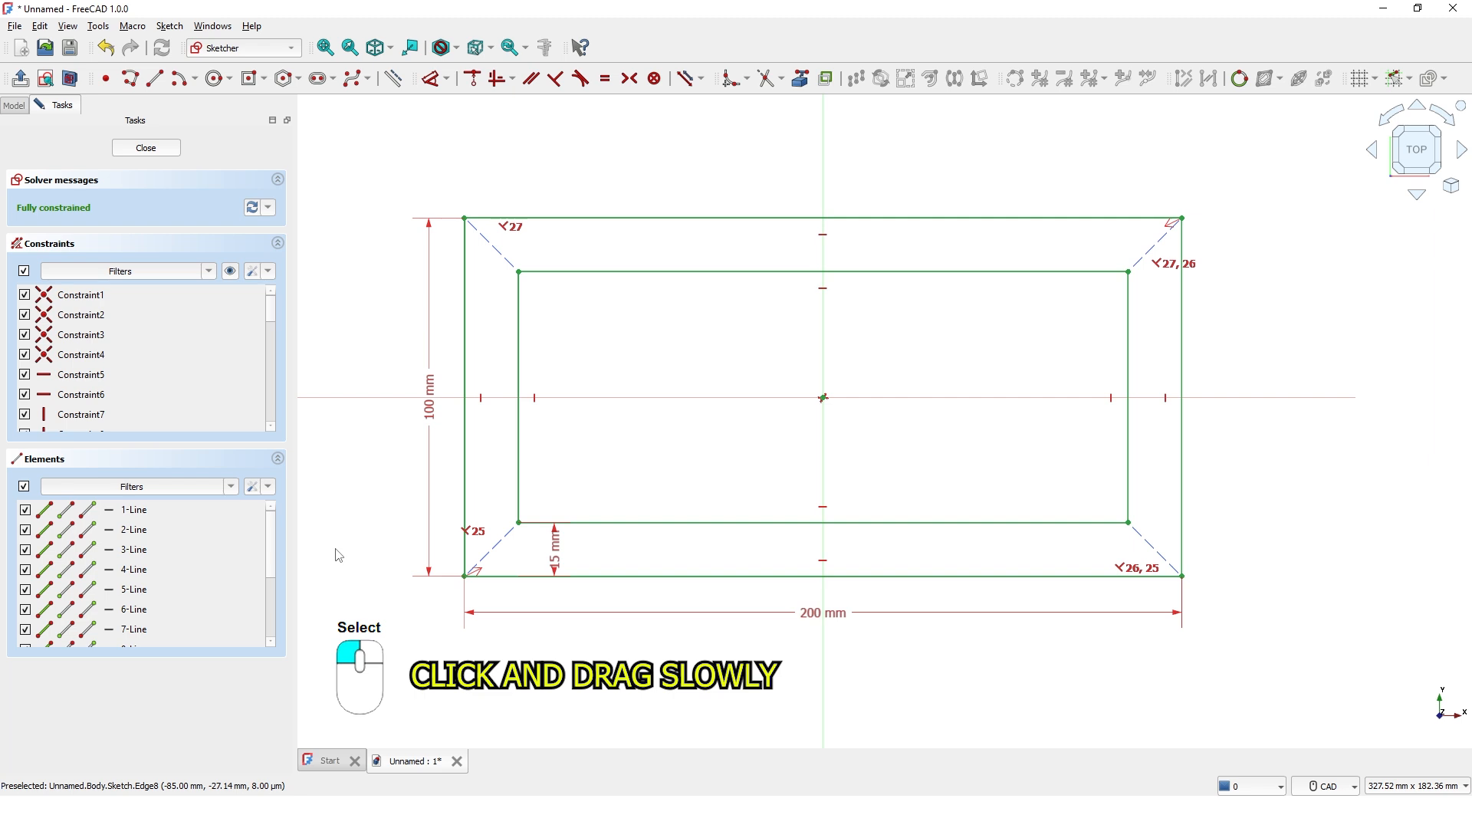
mouse_move(336, 551)
mouse_down()
mouse_move(703, 430)
mouse_move(1077, 274)
mouse_move(1216, 256)
mouse_up()
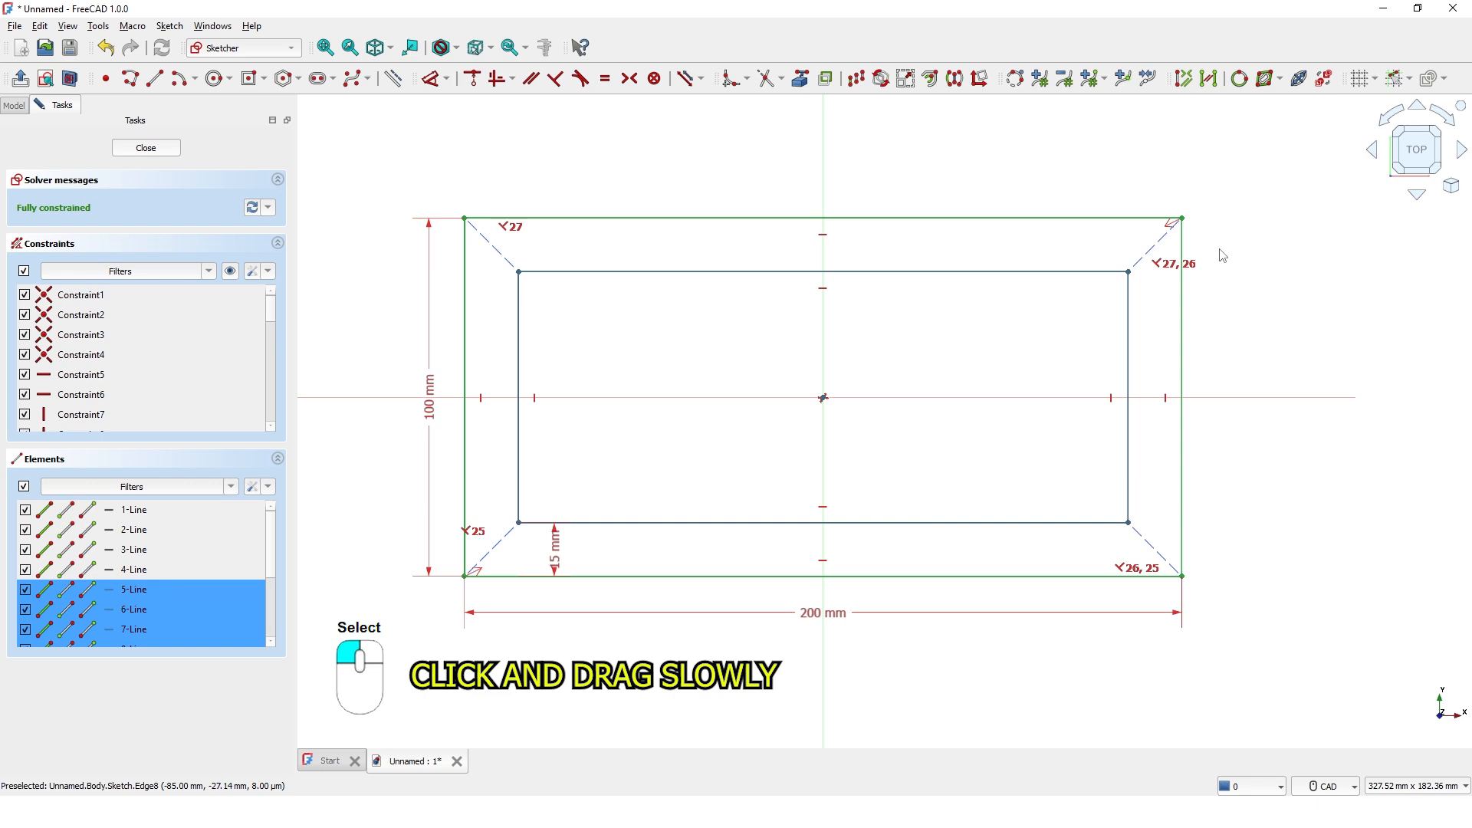
click(394, 79)
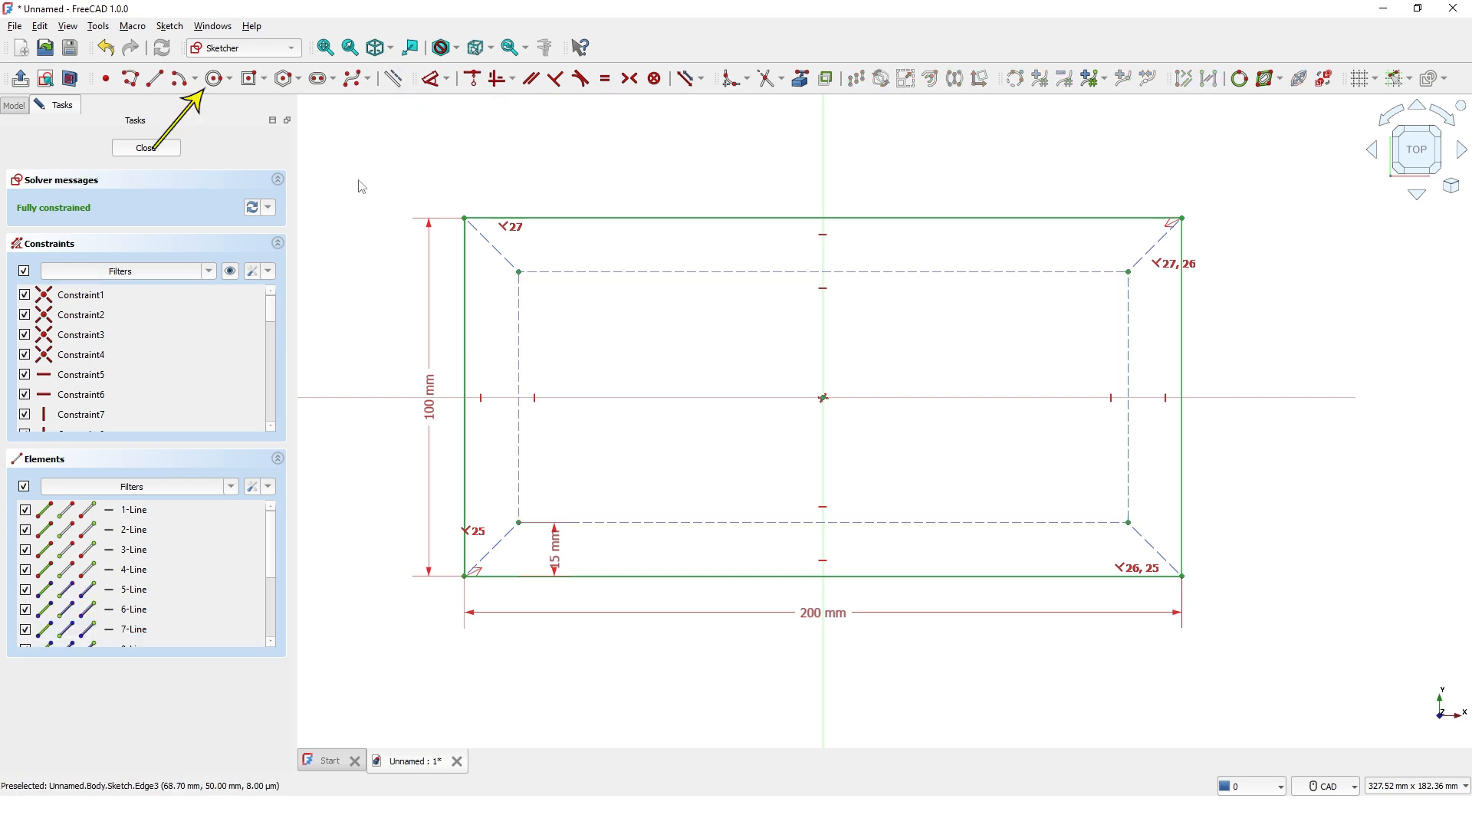
- Sketch four circles freehand, one centred on each corner of the inner construction rectangle
click(215, 84)
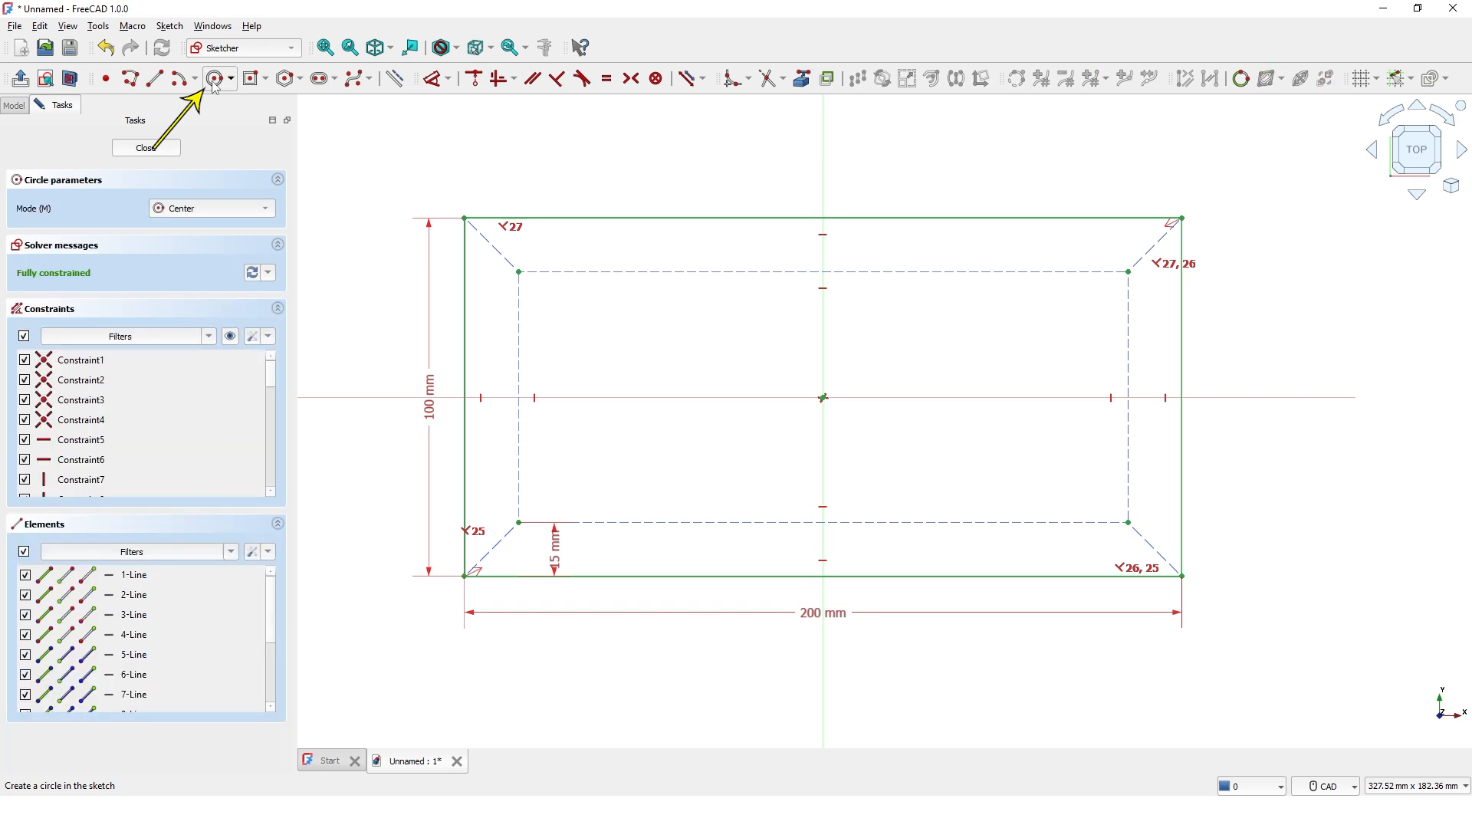
click(515, 272)
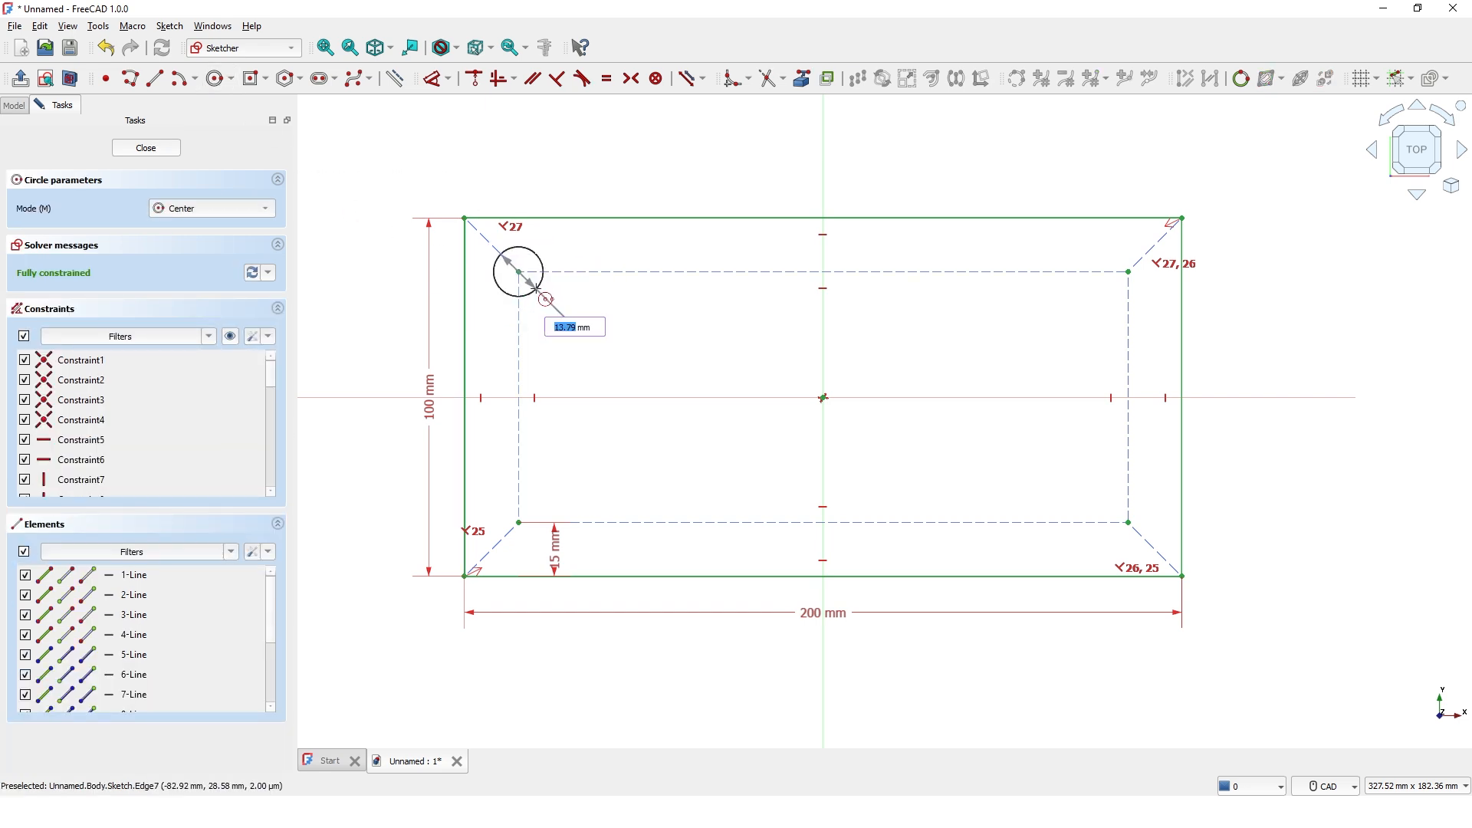
click(538, 289)
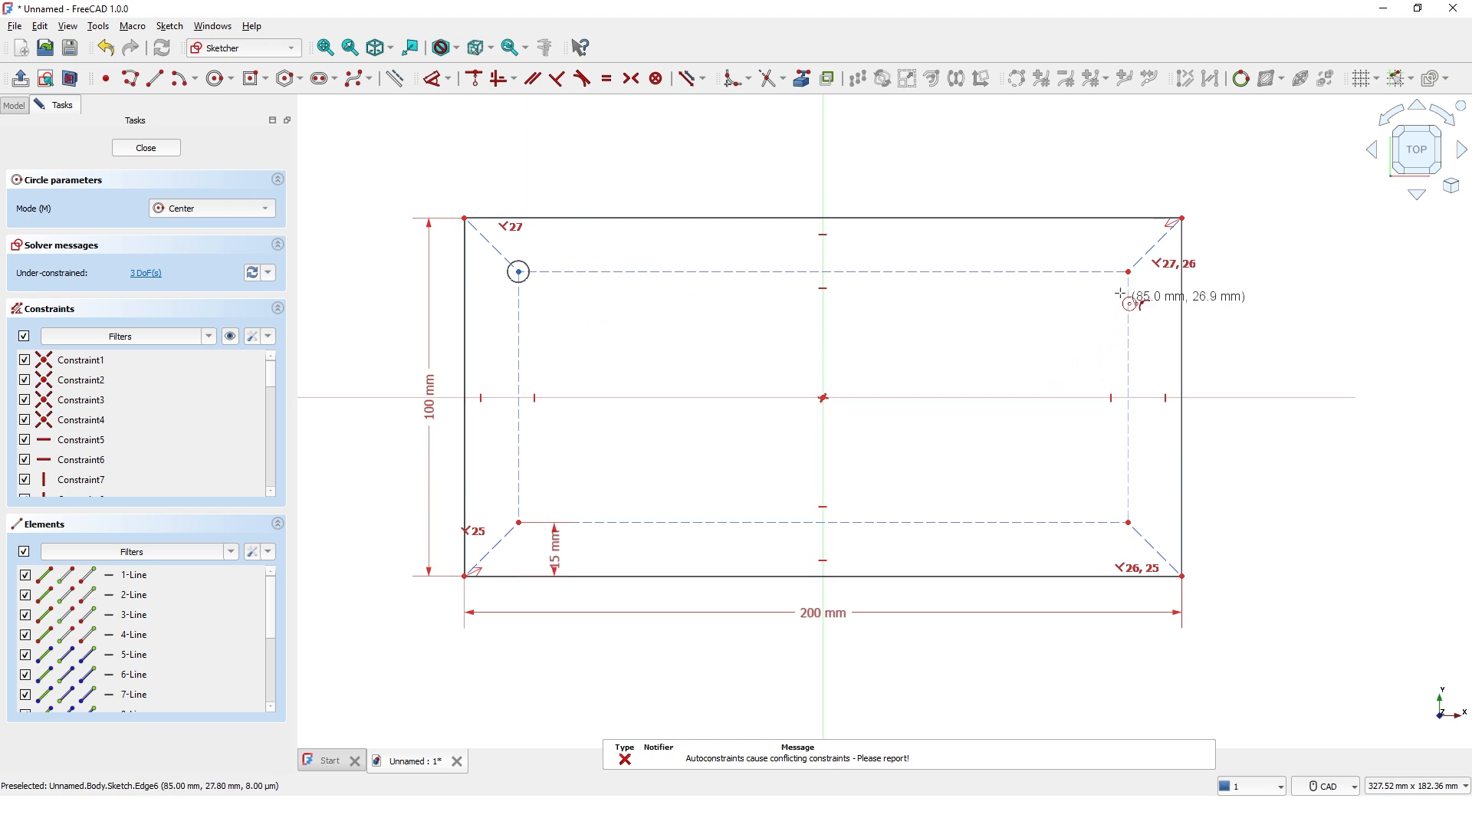
click(1128, 272)
click(1146, 289)
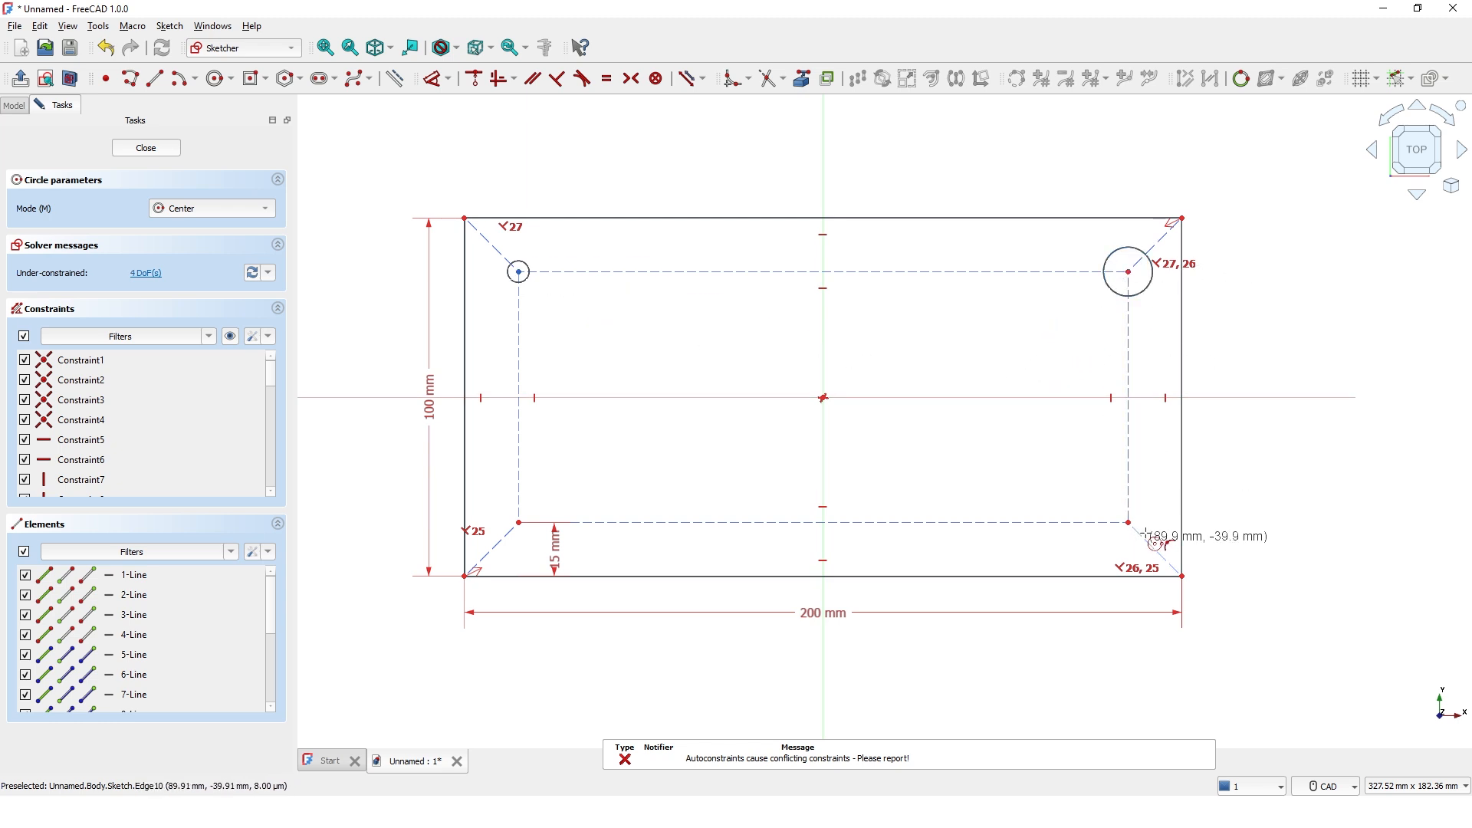
click(1128, 522)
click(1146, 540)
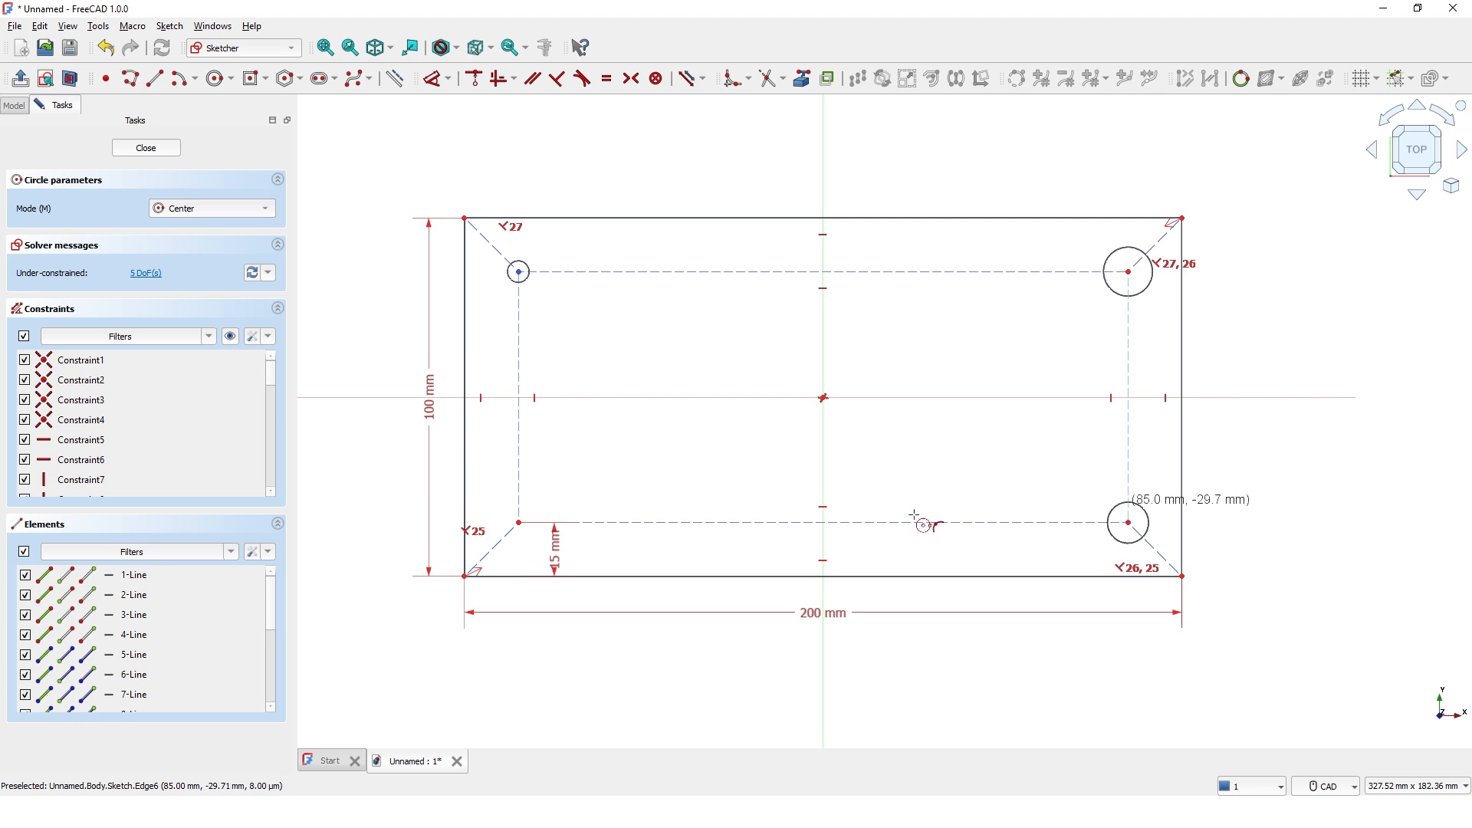
click(519, 521)
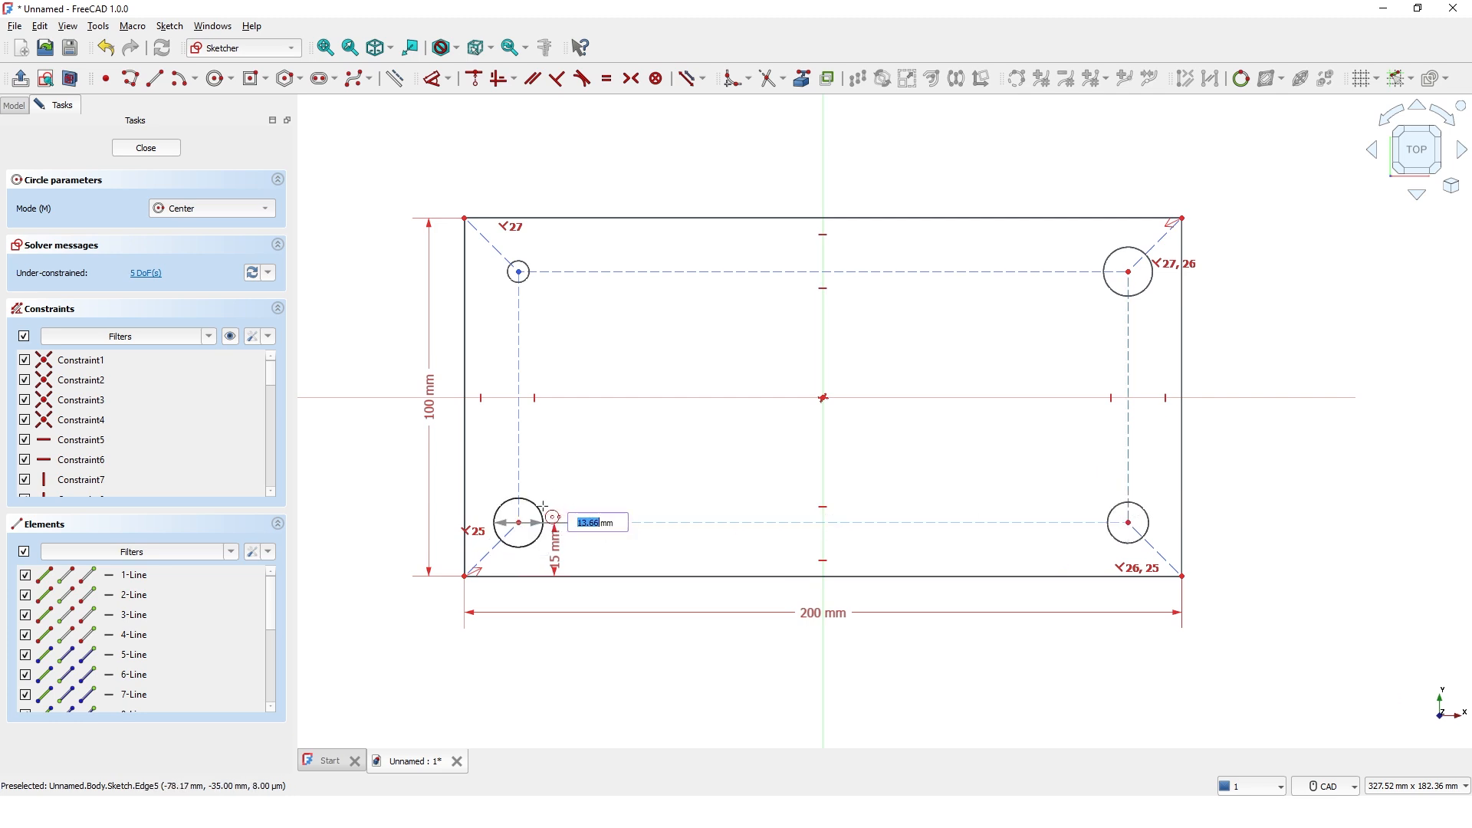
click(542, 507)
right_click(699, 438)
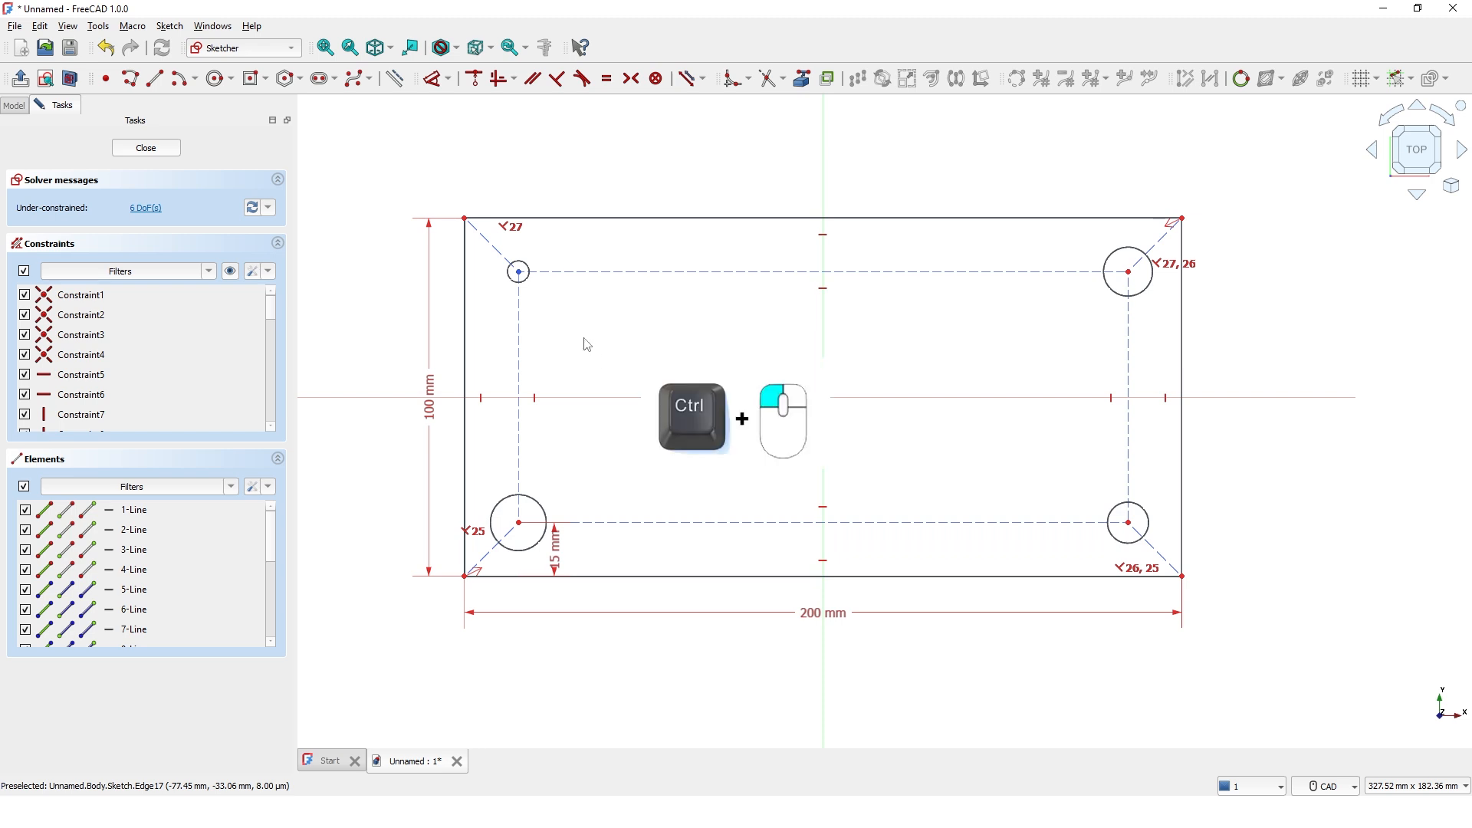
- Apply an equal constraint to the four corner circles
ctrl+click(515, 270)
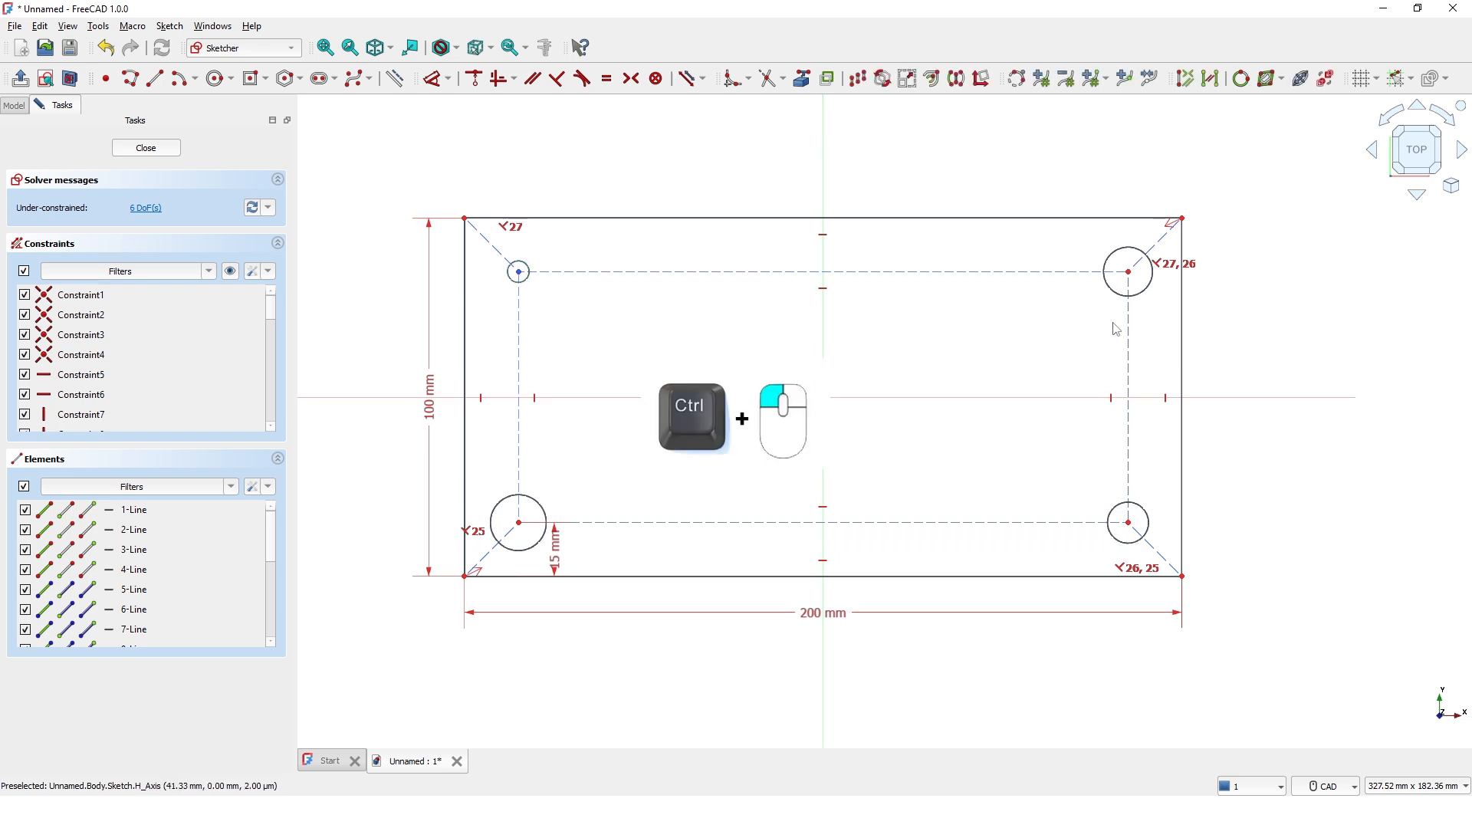
ctrl+click(1120, 298)
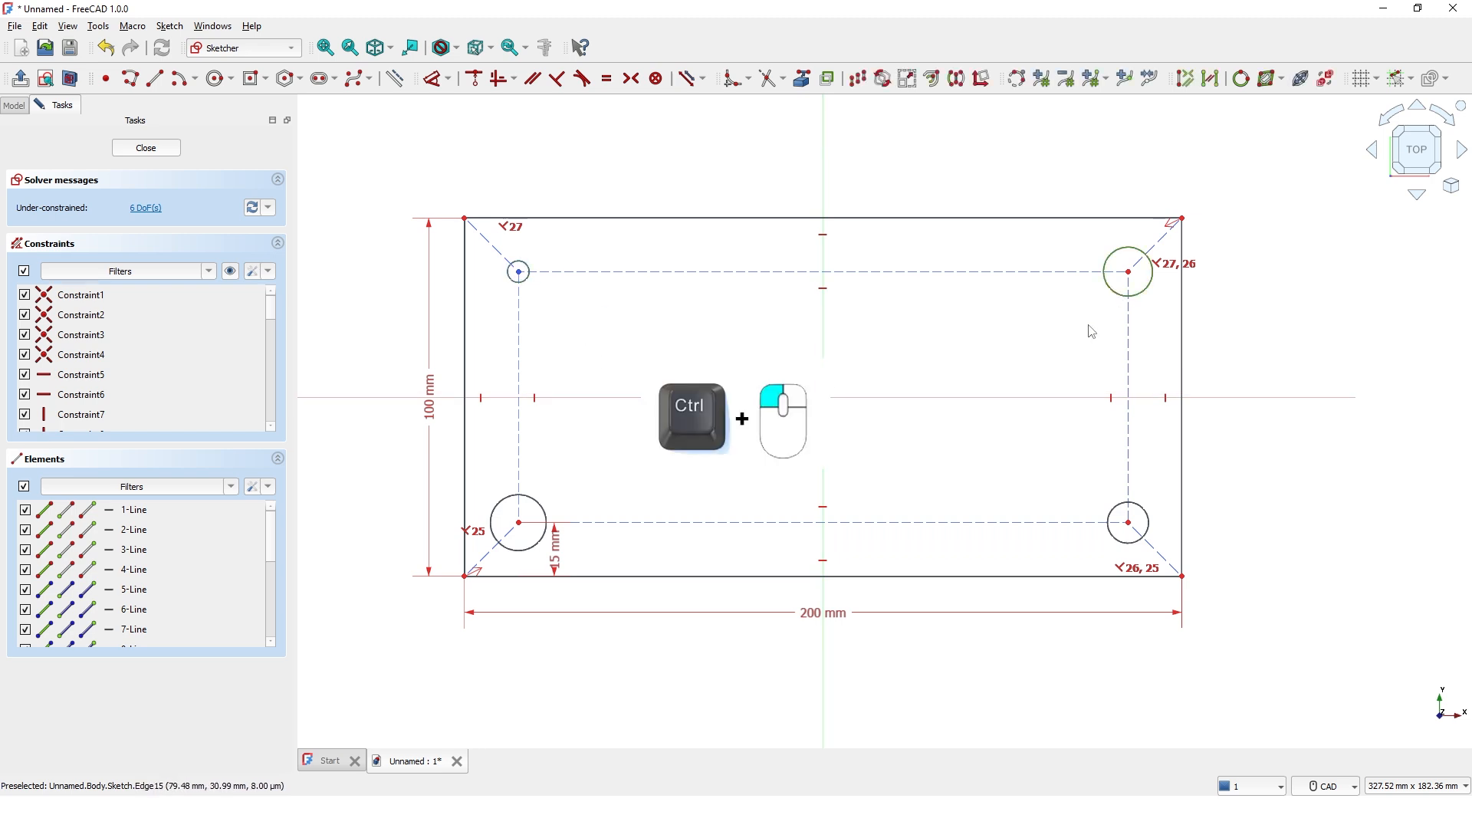
ctrl+click(1114, 508)
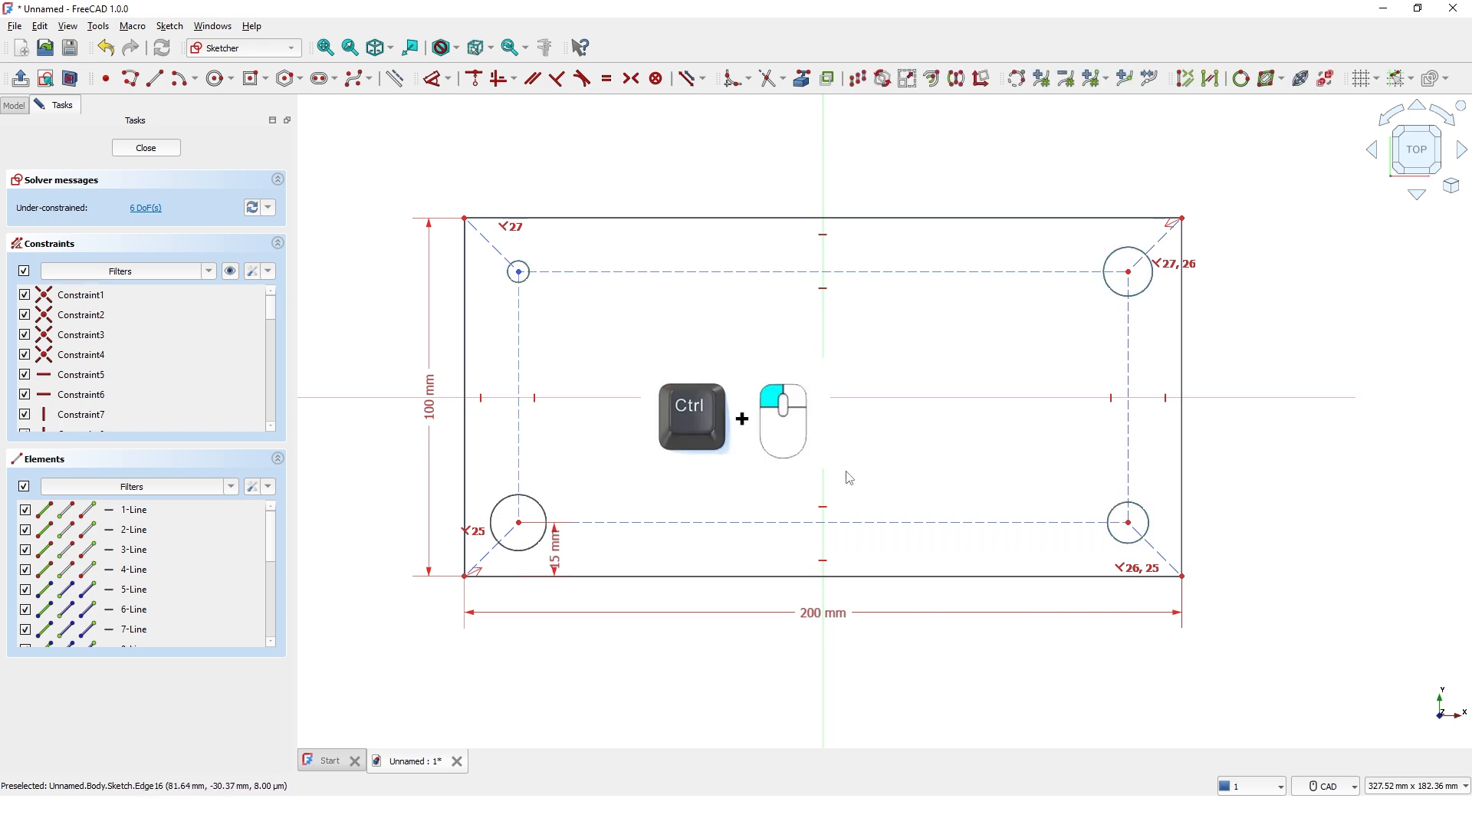
ctrl+click(540, 512)
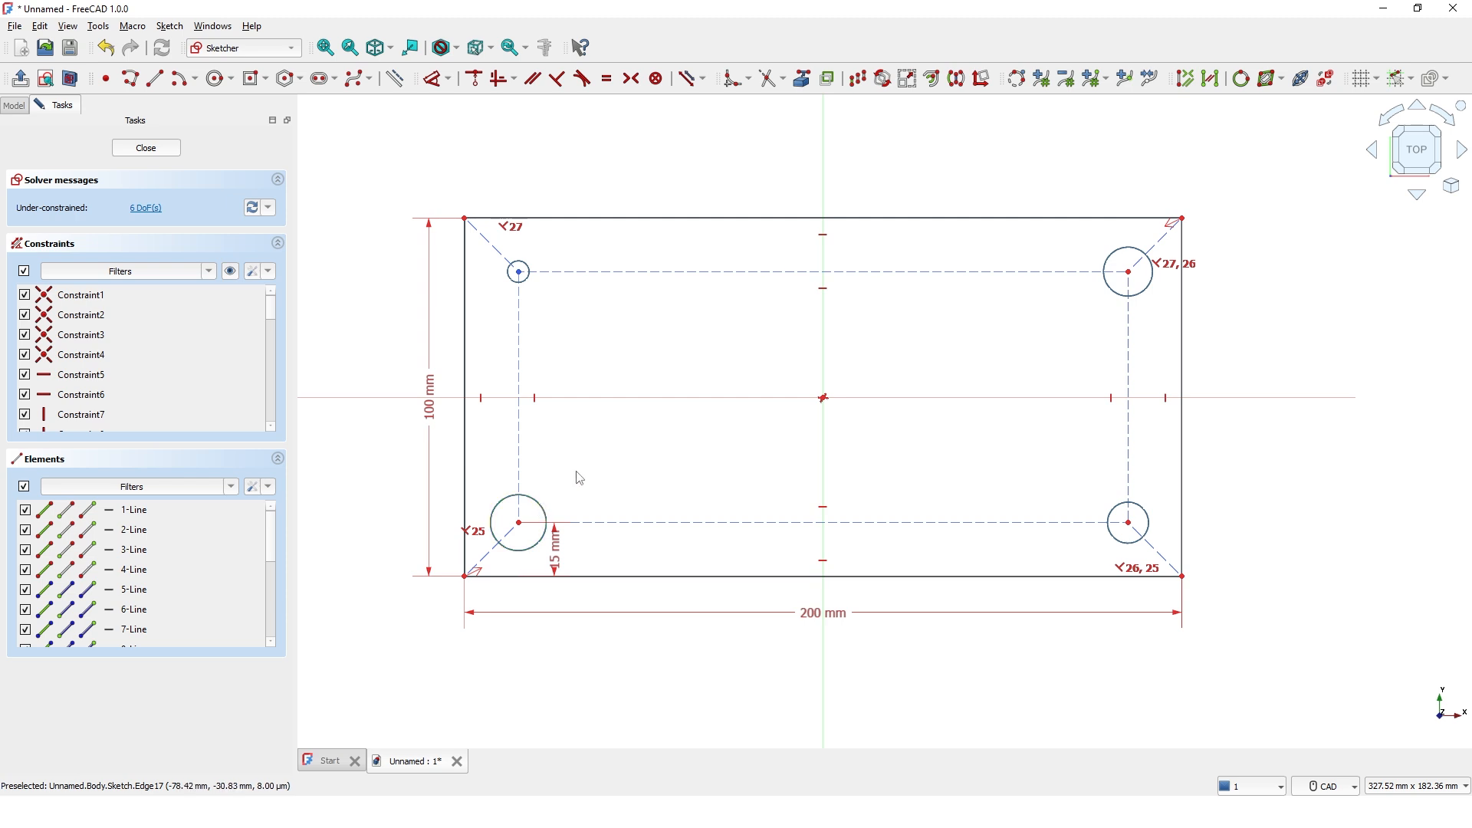
click(607, 79)
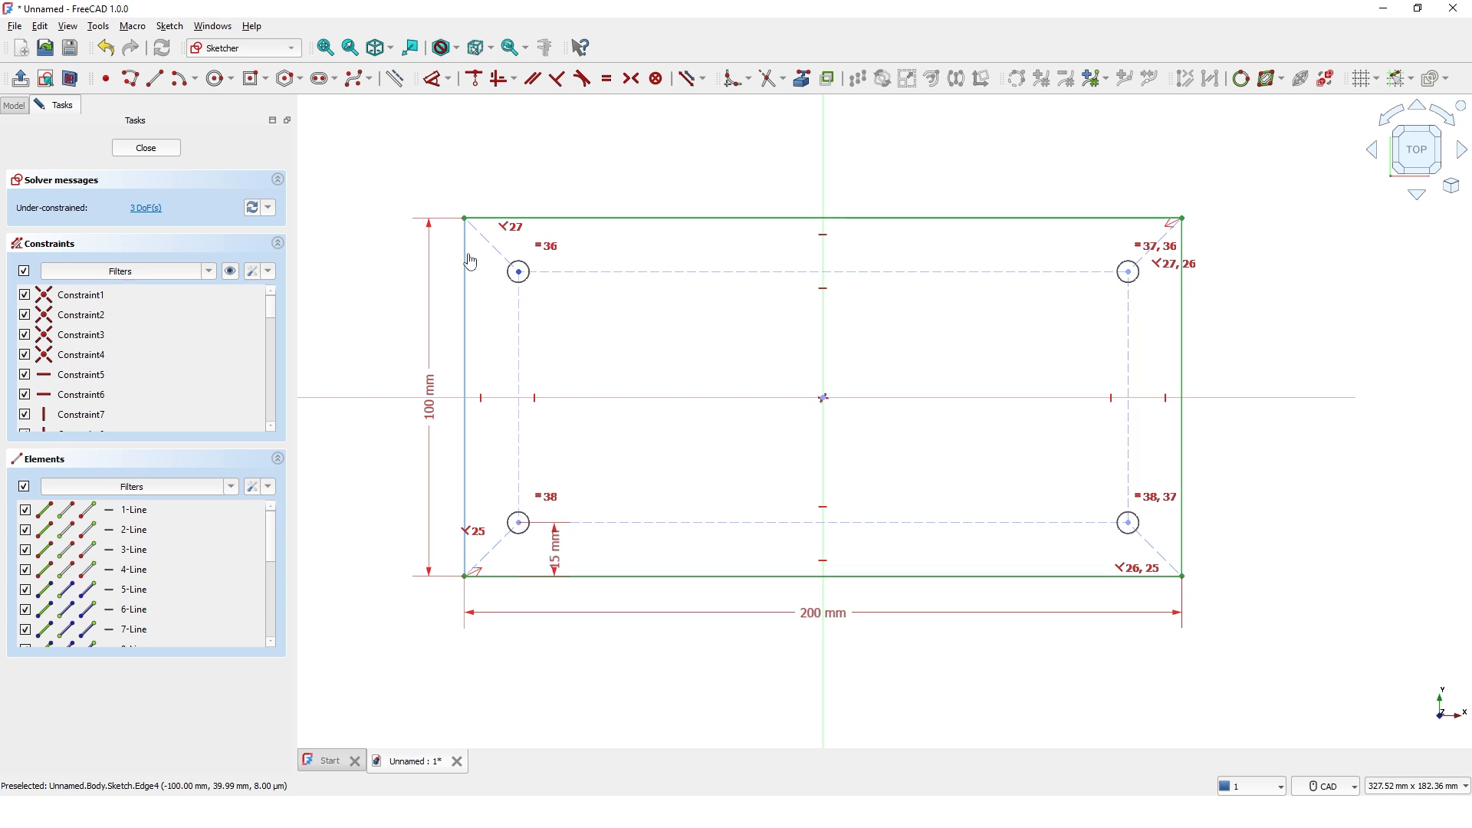
- Pull the upper-left circle away to test its attachment and constrain its centre coincident with the construction rectangle's upper-left corner
drag(529, 286, 562, 317)
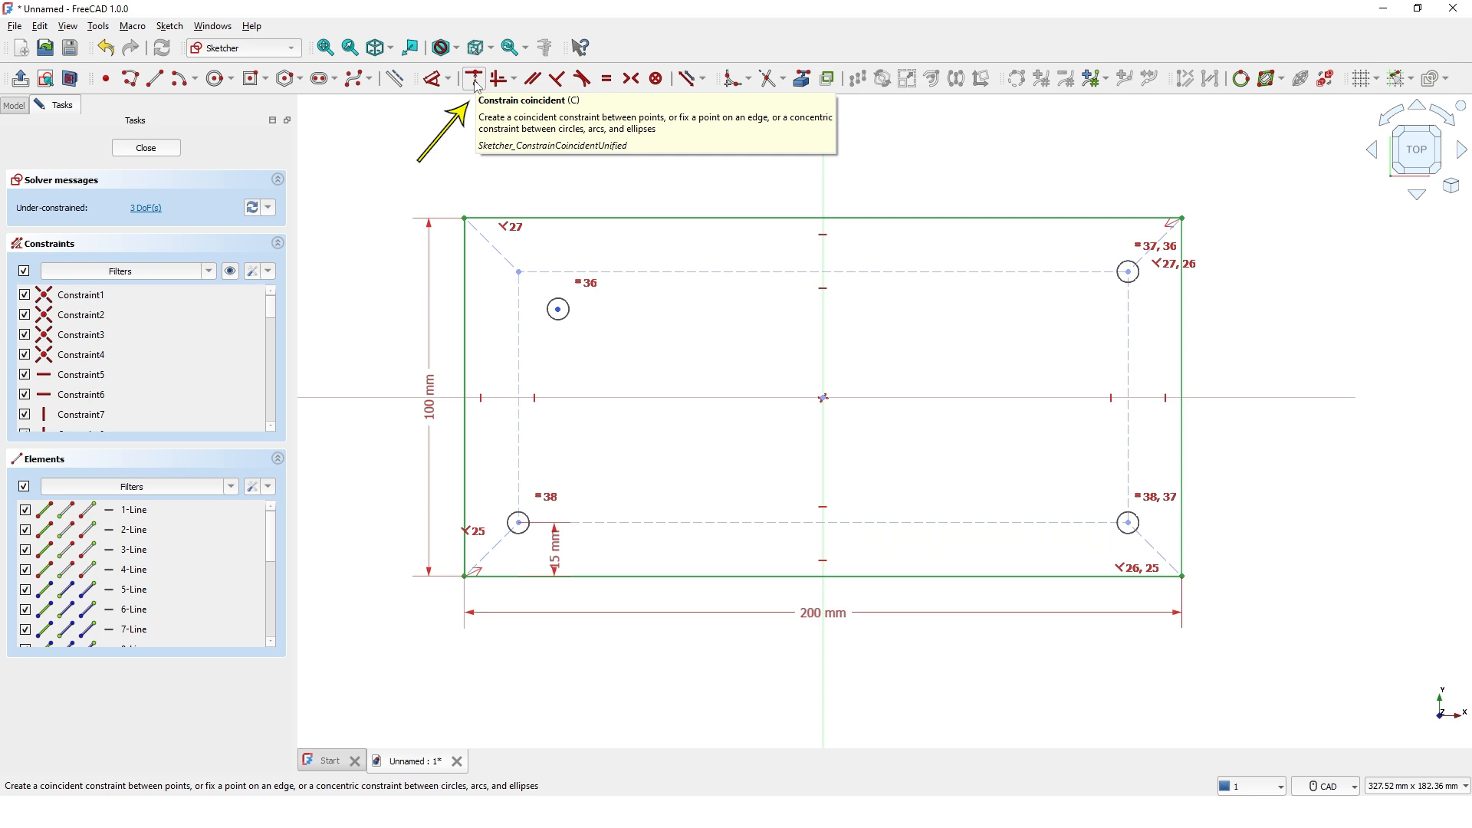
click(474, 80)
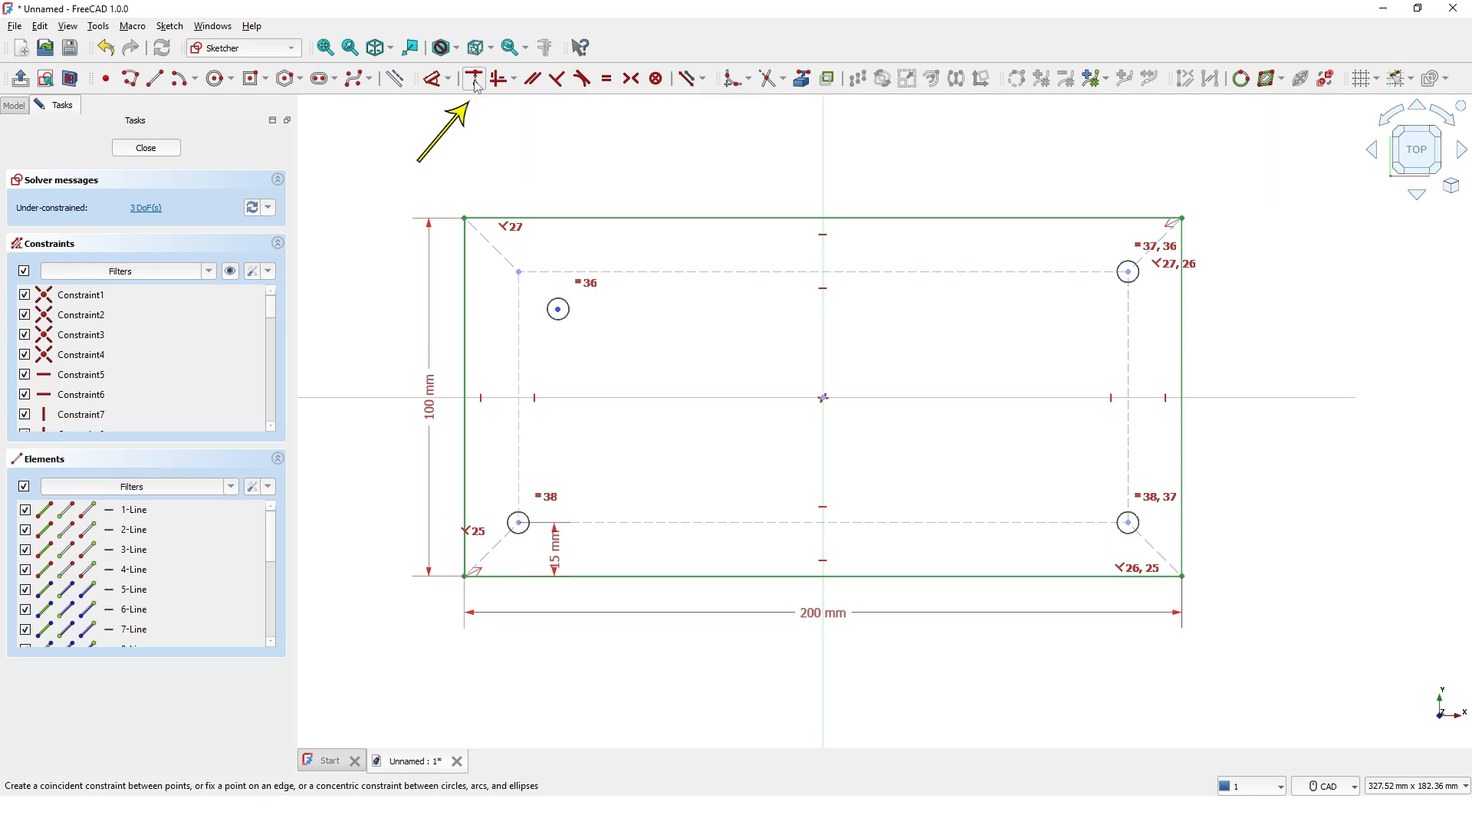
click(557, 310)
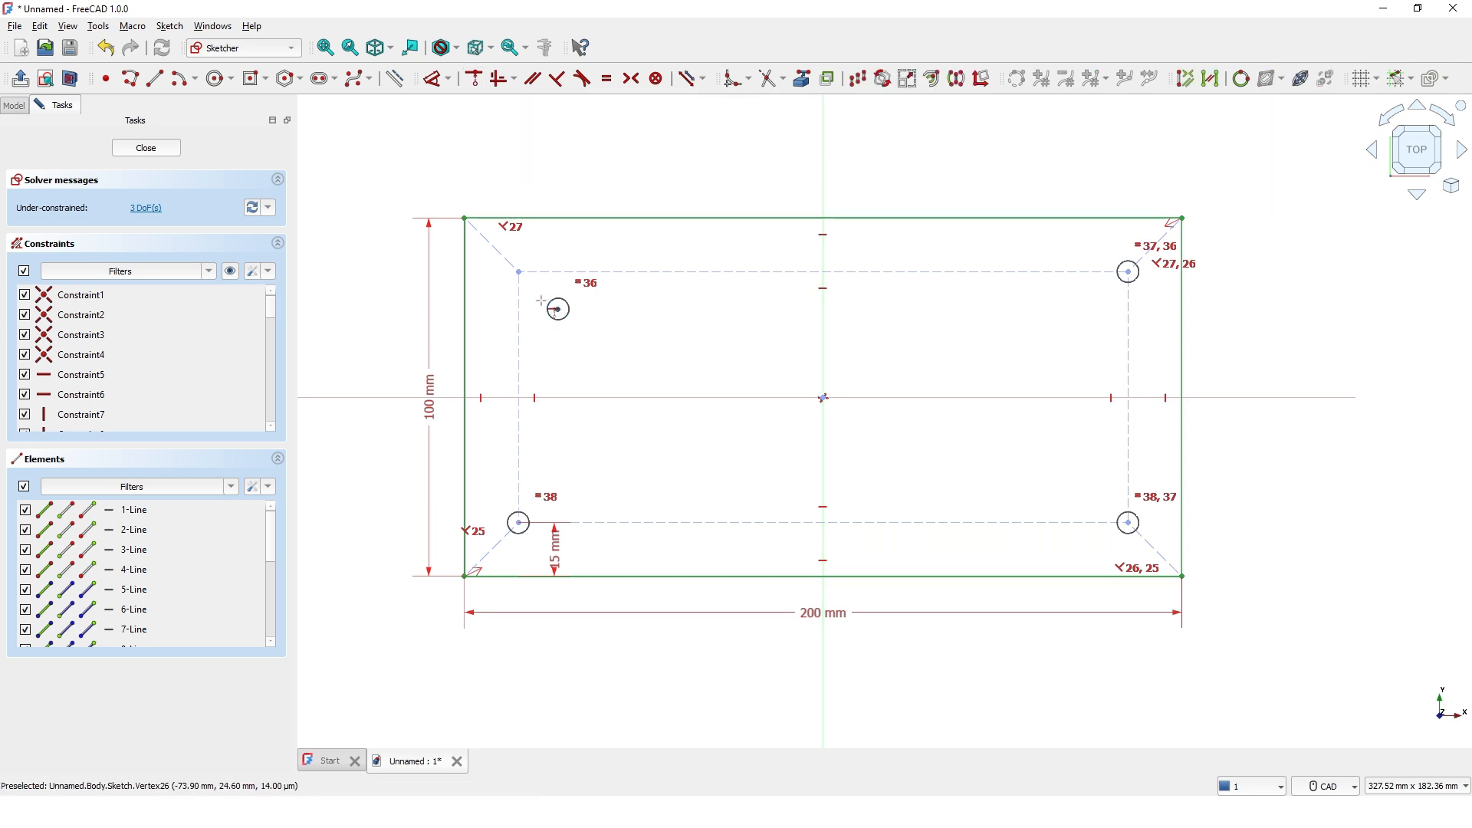
click(518, 271)
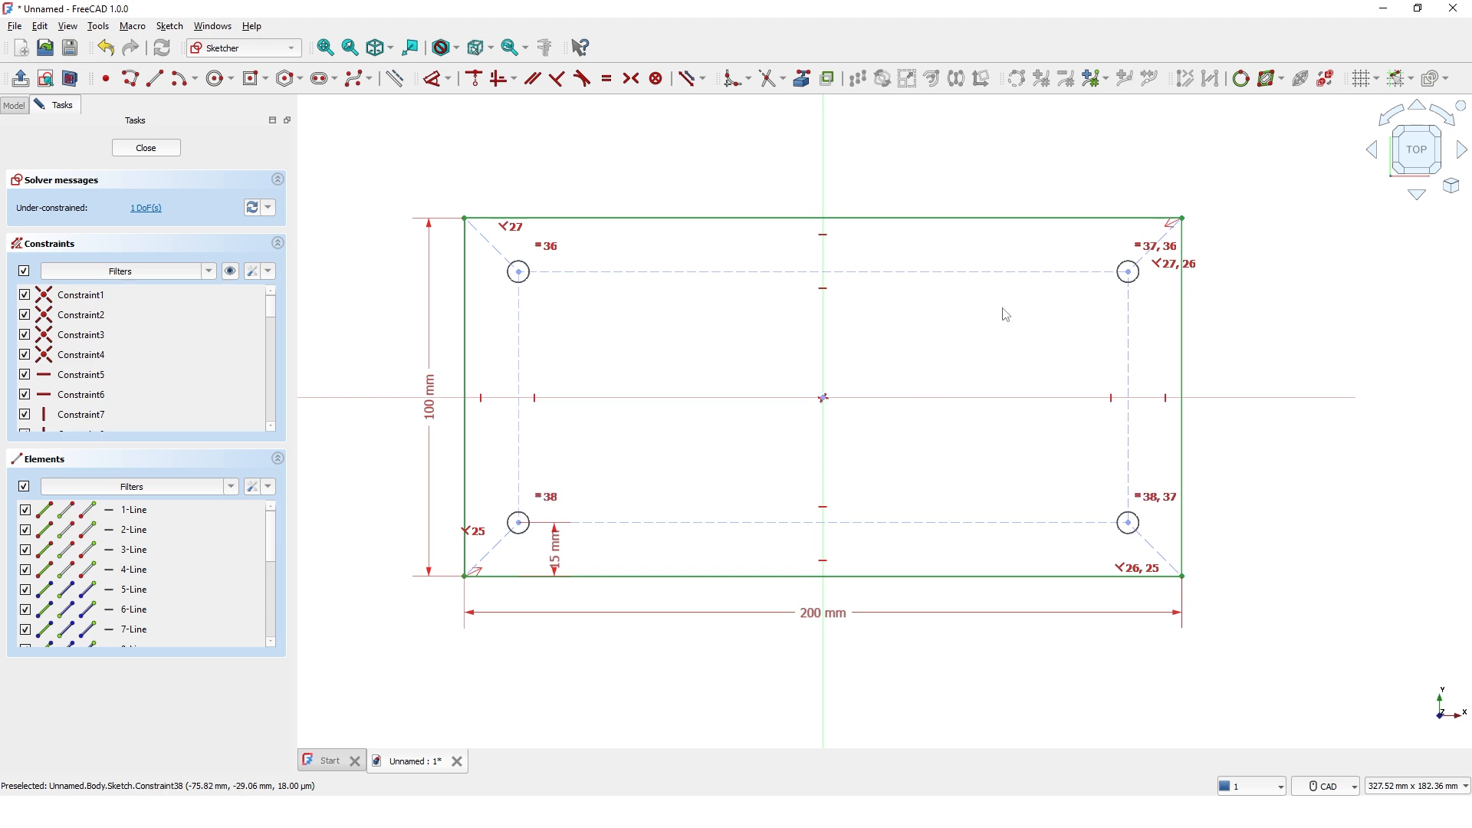
- Enlarge the equal corner circles for easier dimensioning and set the upper-left circle's diameter to 6 mm
mouse_move(1121, 281)
mouse_down()
mouse_move(1086, 302)
mouse_move(1115, 305)
mouse_up()
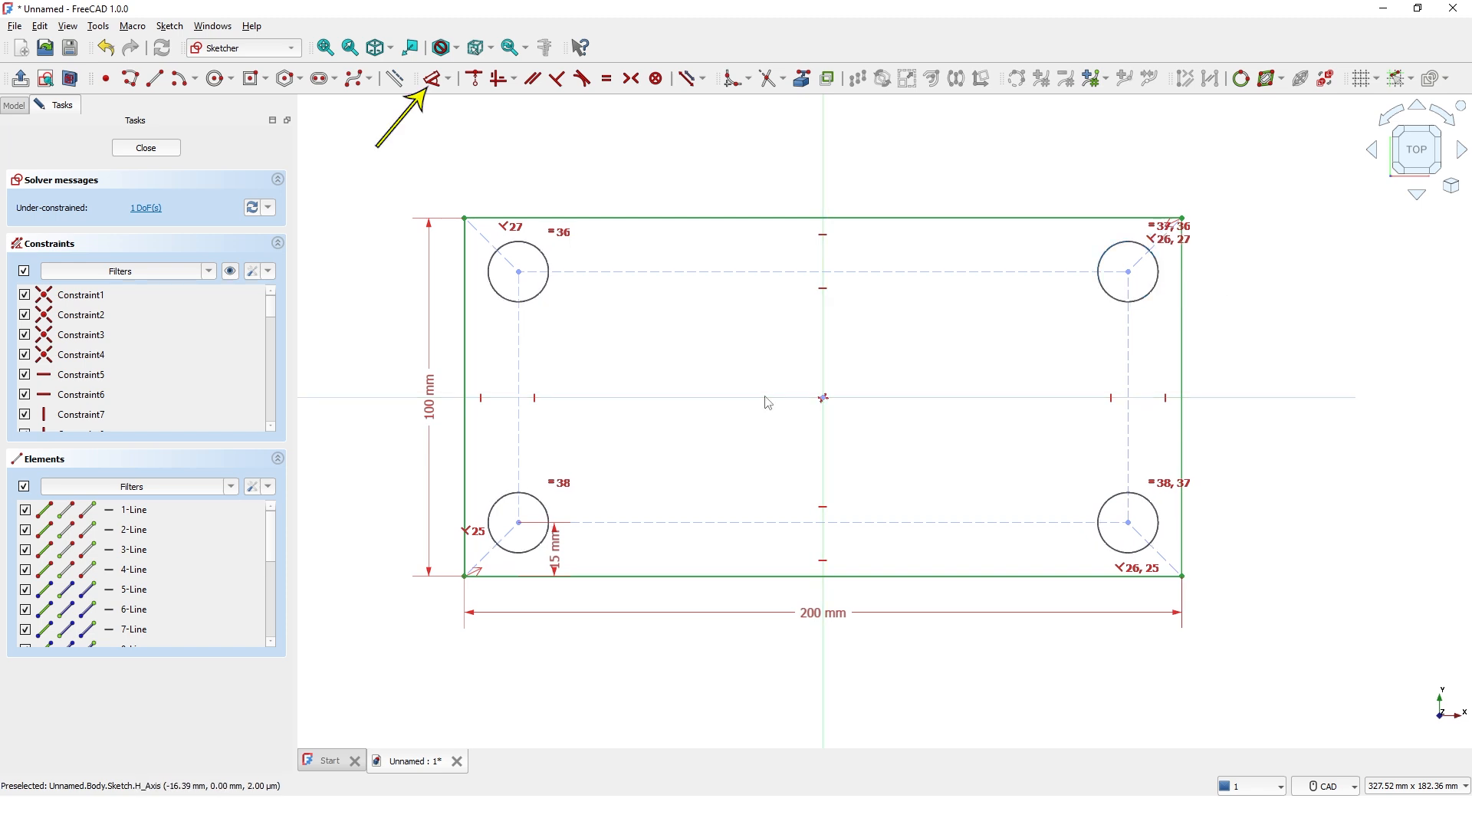
click(434, 80)
click(546, 258)
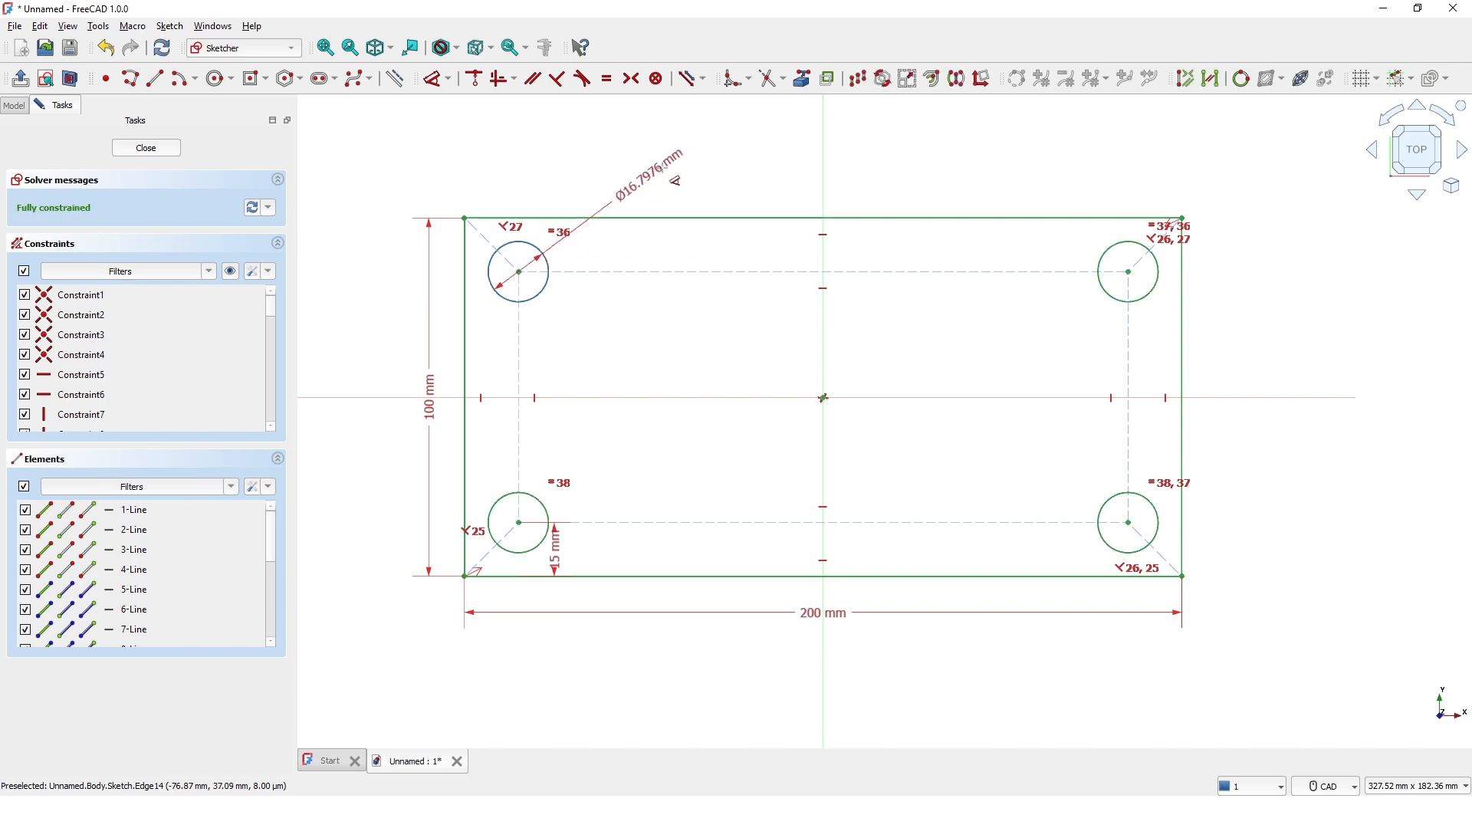
click(680, 184)
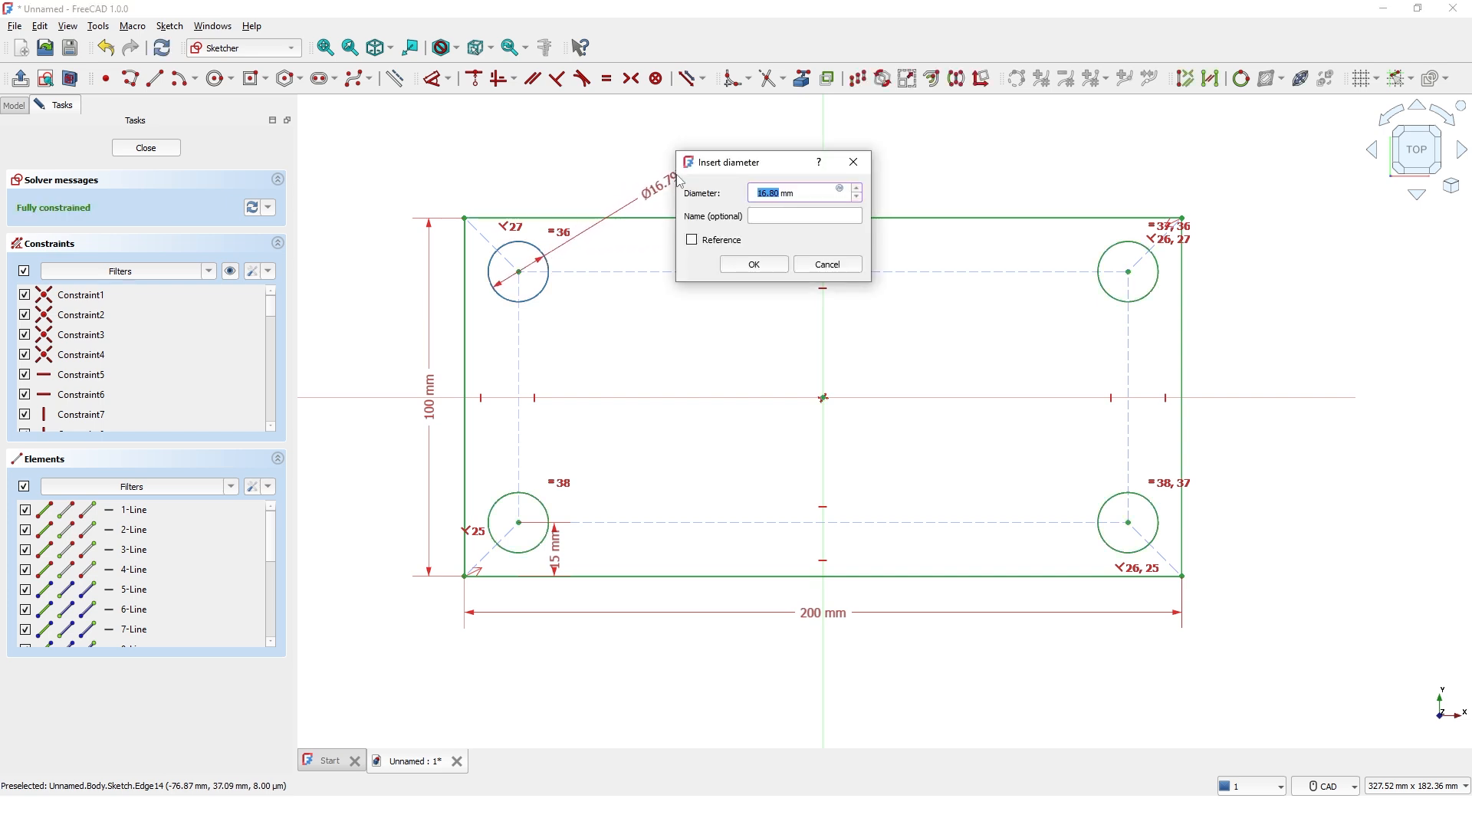
text(6)
key(Return)
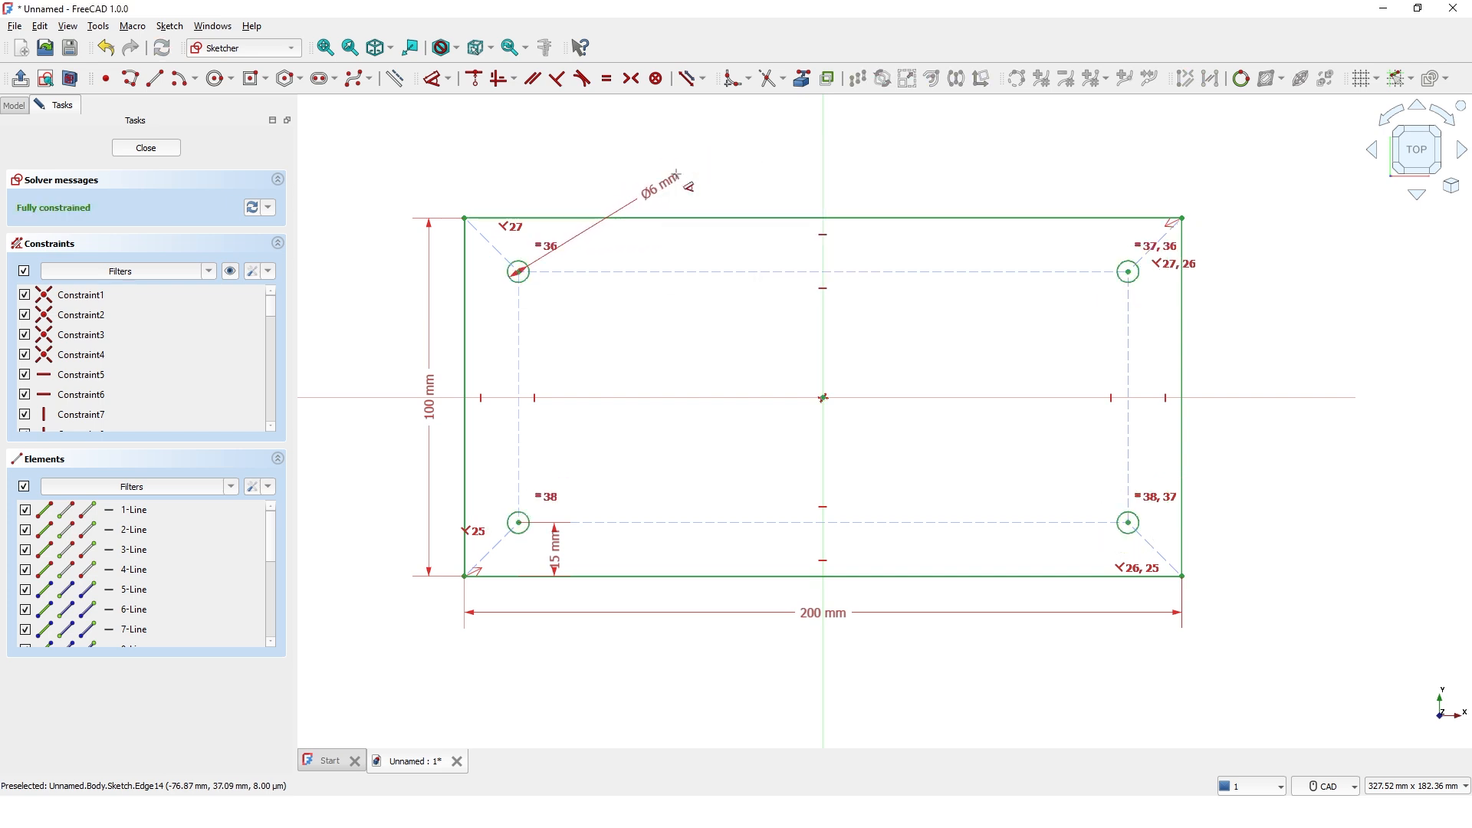
key(Escape)
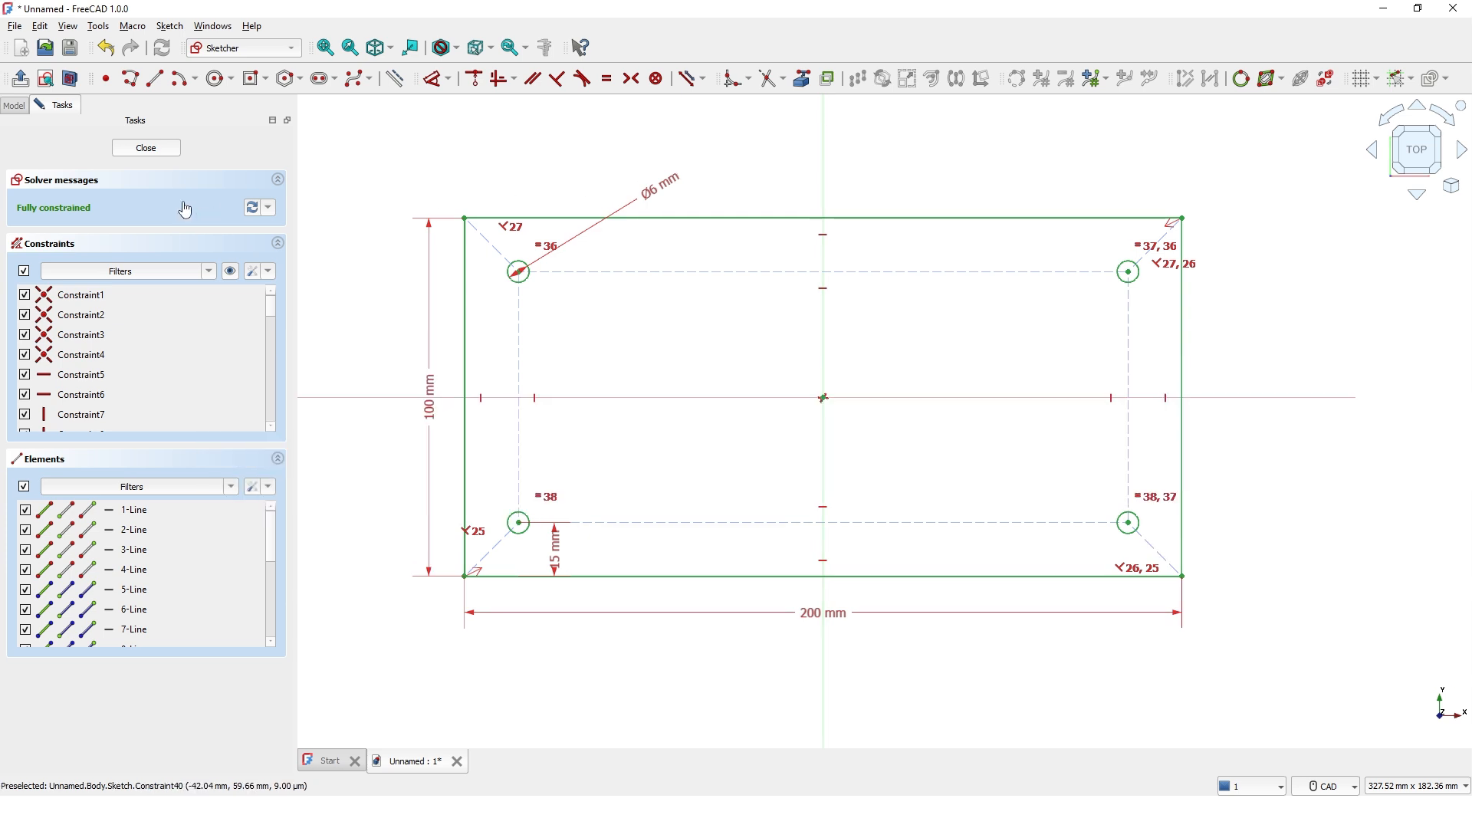
- Close the plate sketch and pad it 8 mm in the reversed direction
click(148, 149)
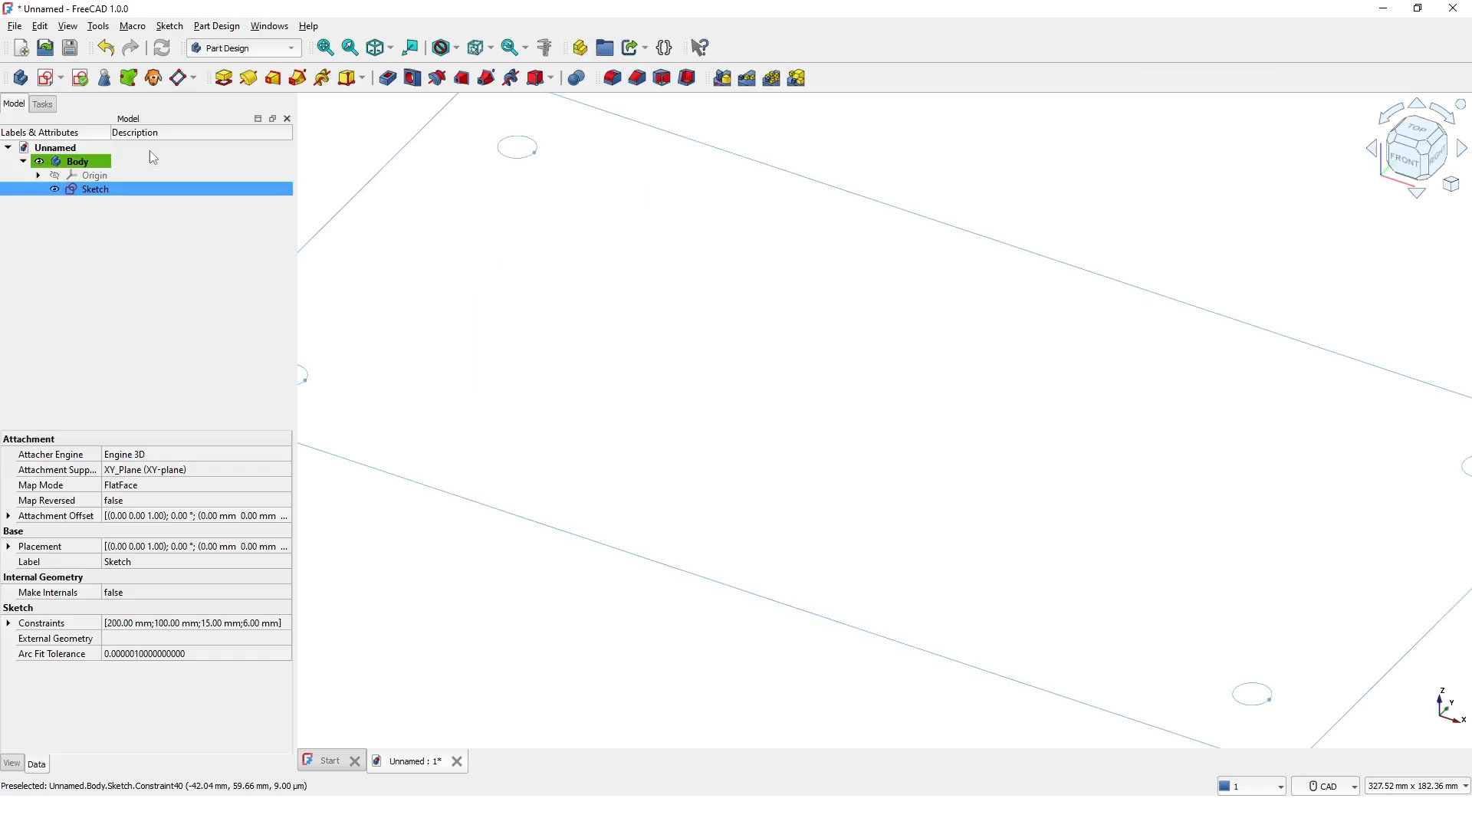
scroll(678, 382, down, 6)
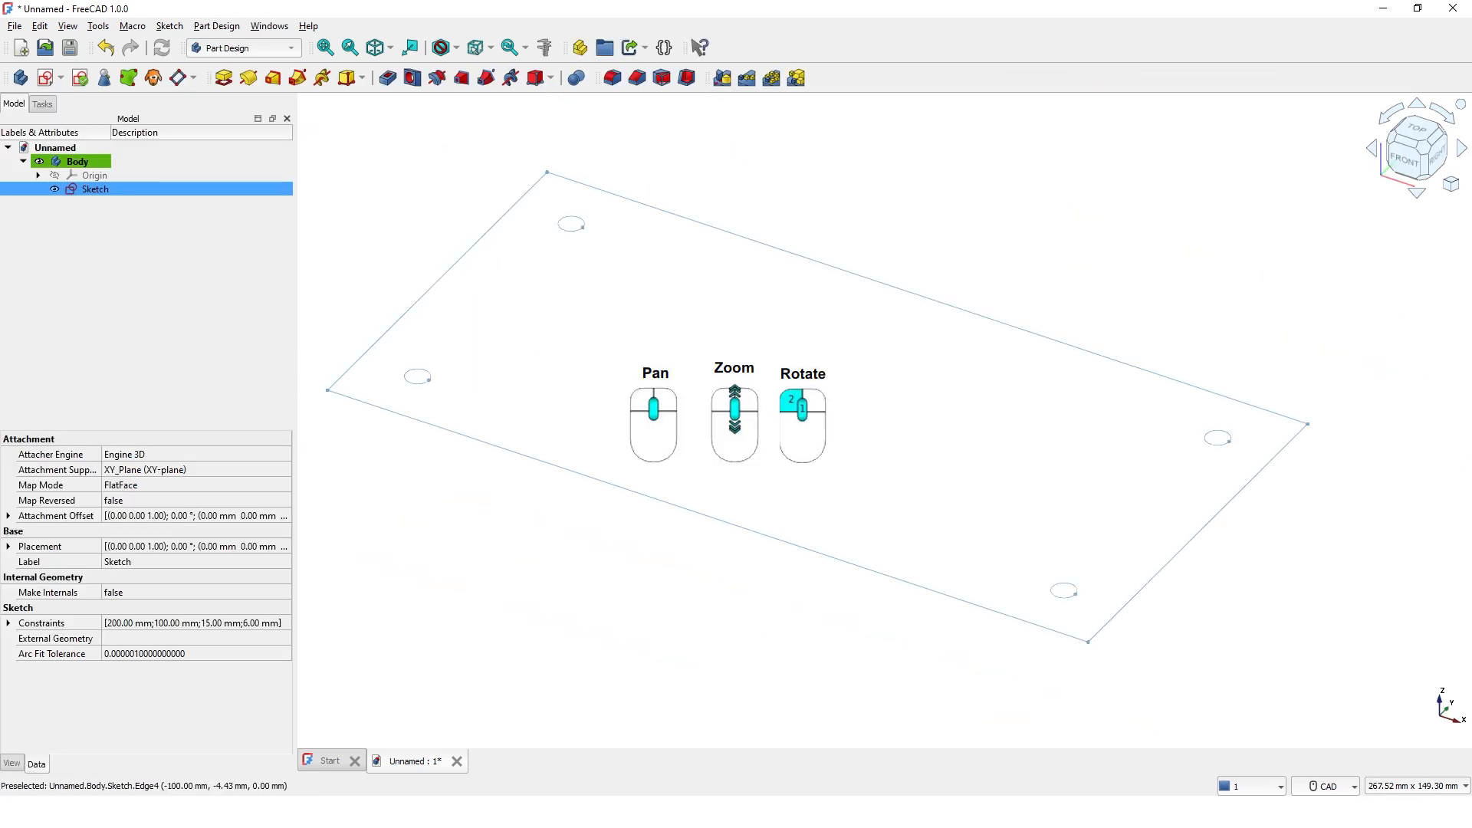
scroll(628, 468, down, 1)
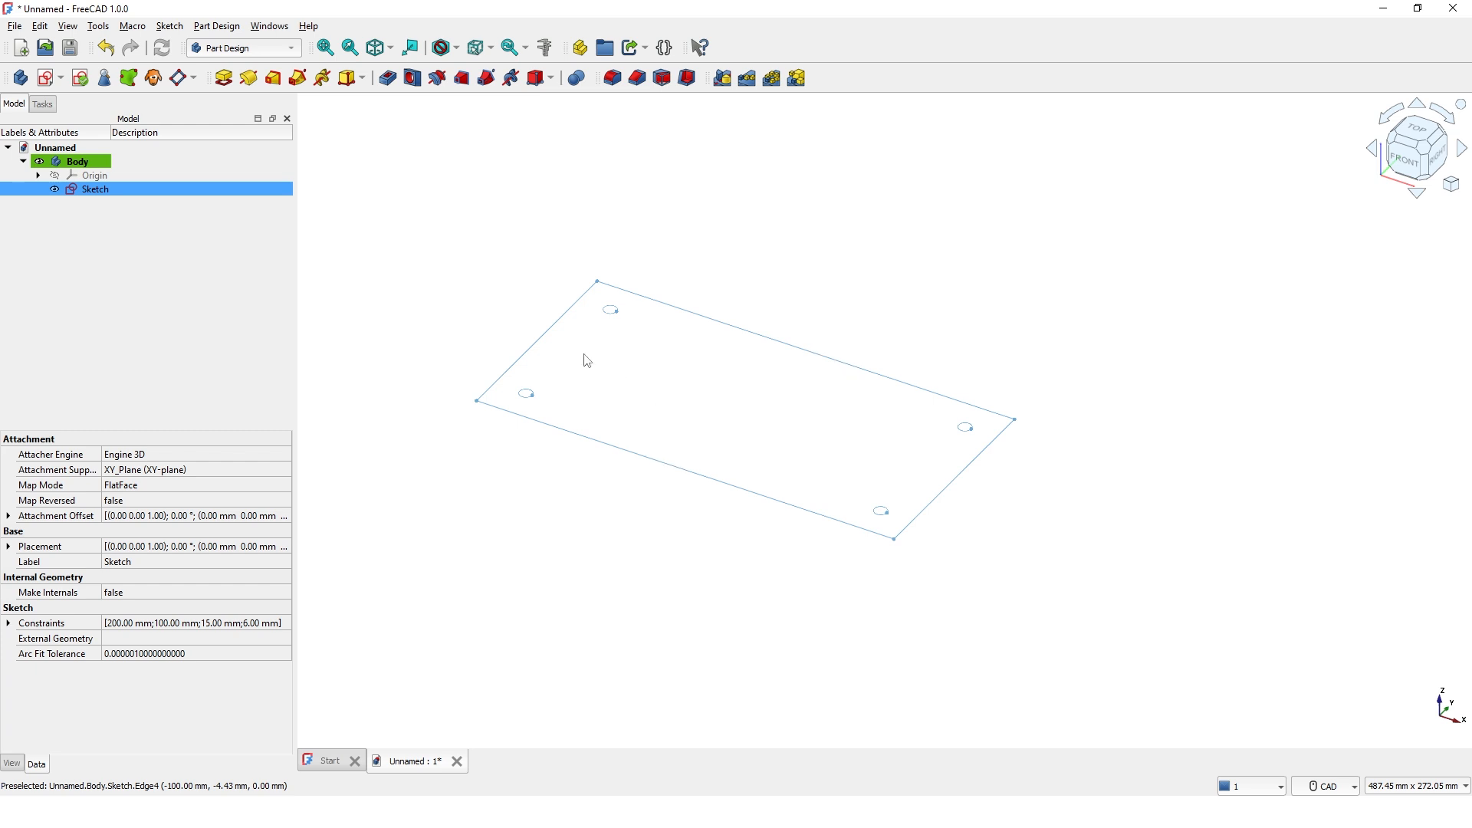
click(223, 77)
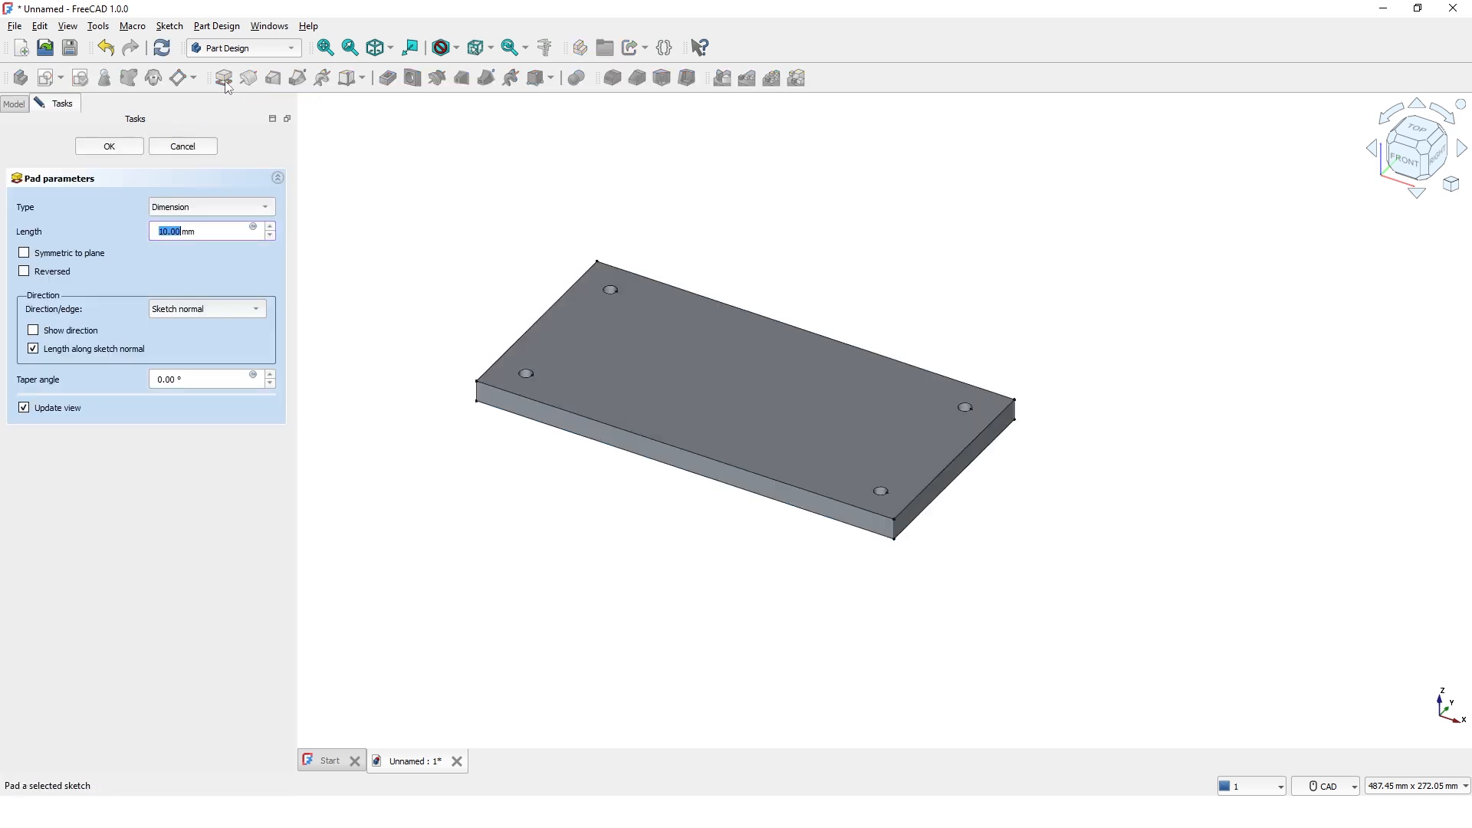
click(24, 272)
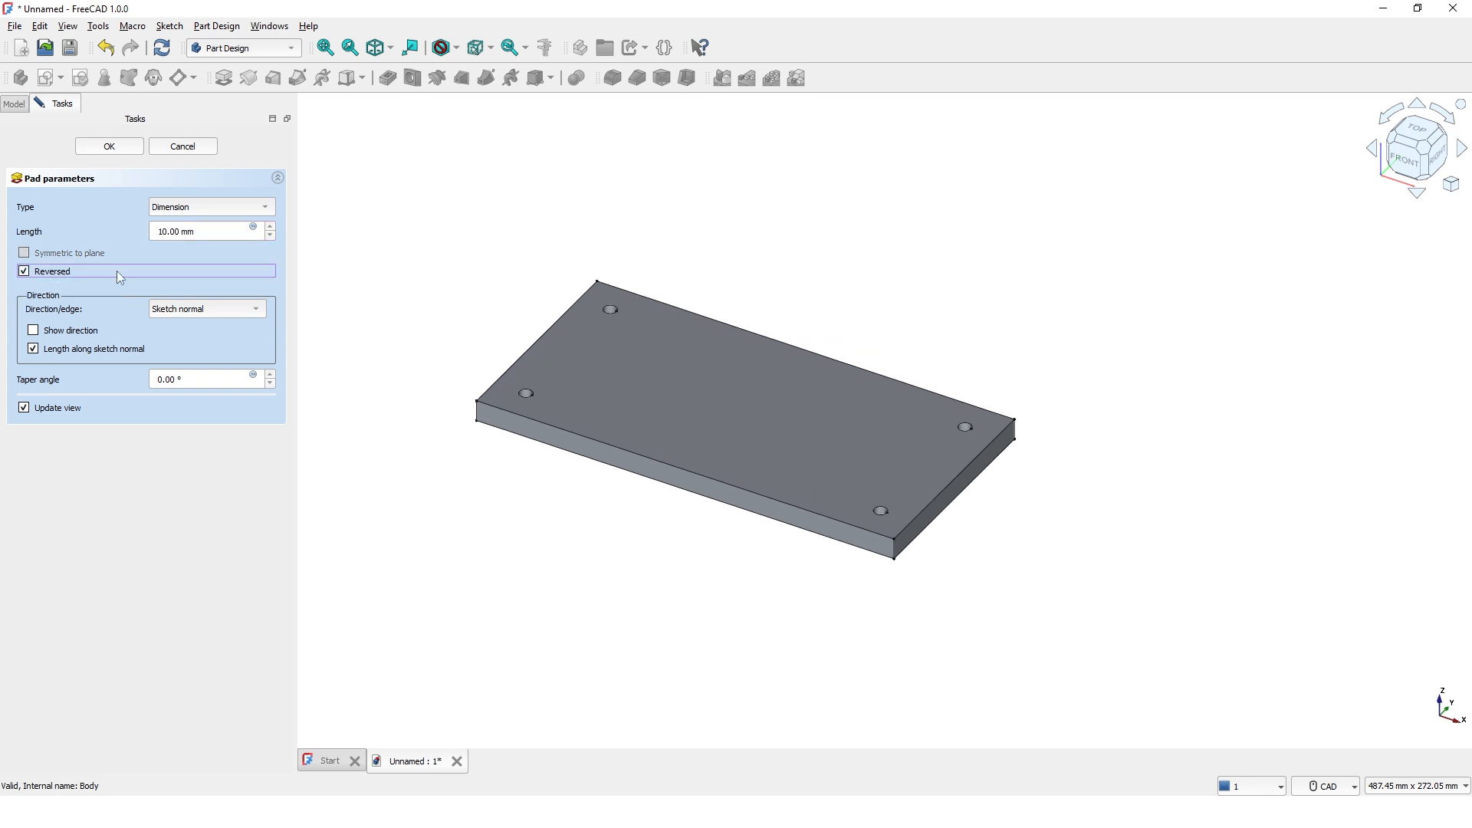
drag(201, 232, 143, 231)
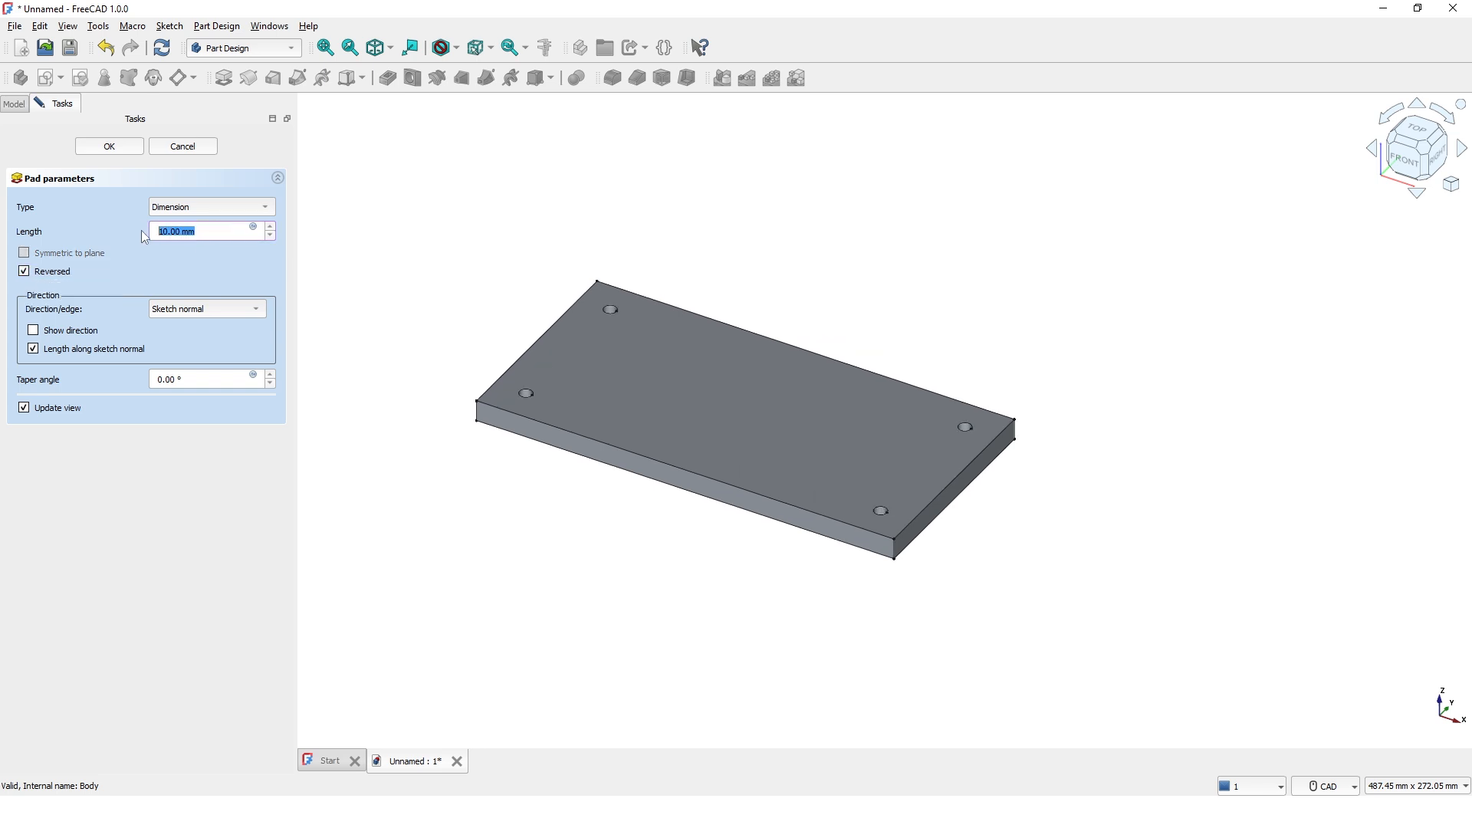
text(8)
key(Return)
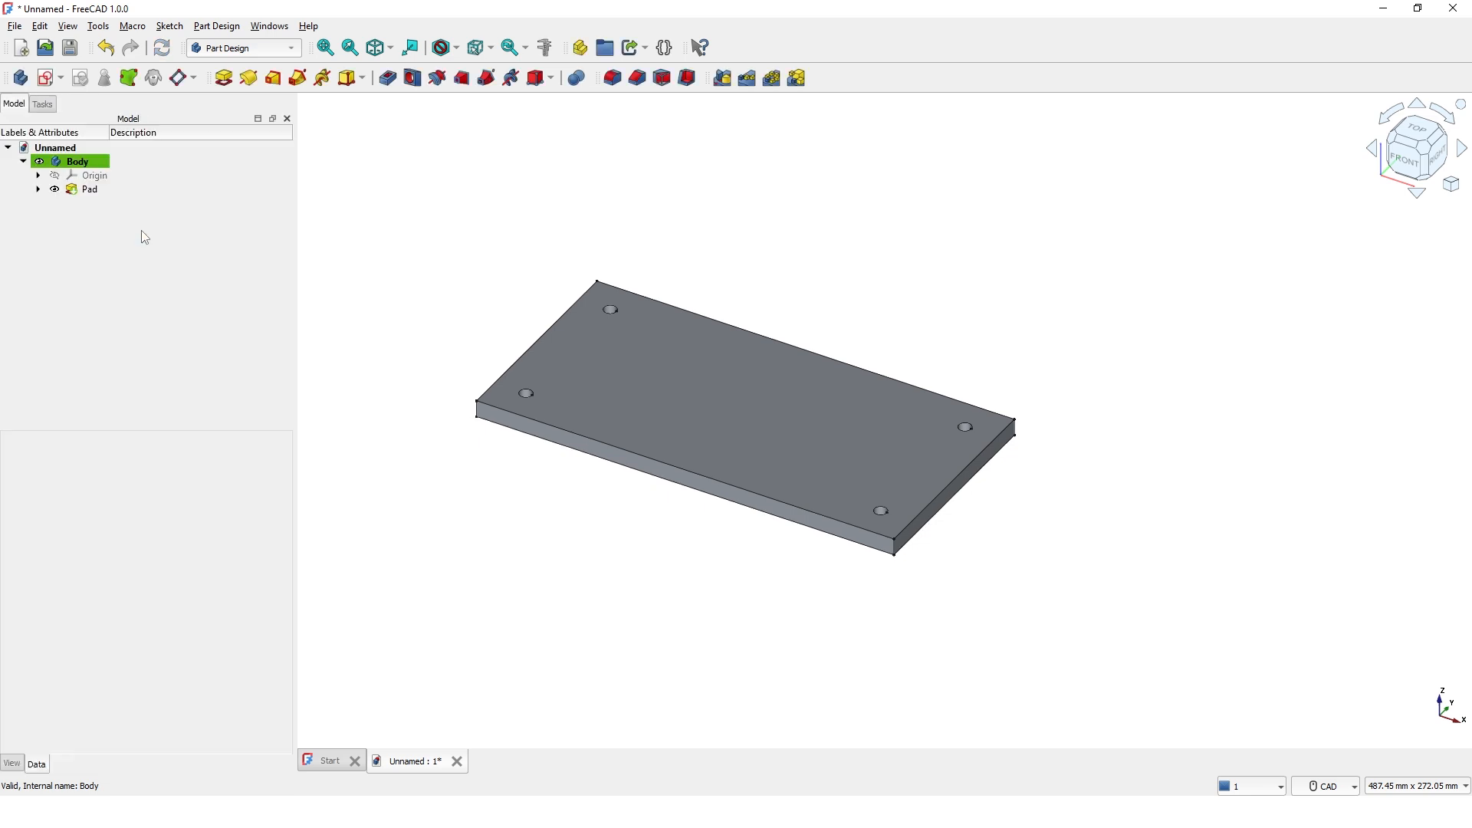
- Create a new sketch on the top face of the base plate
click(634, 381)
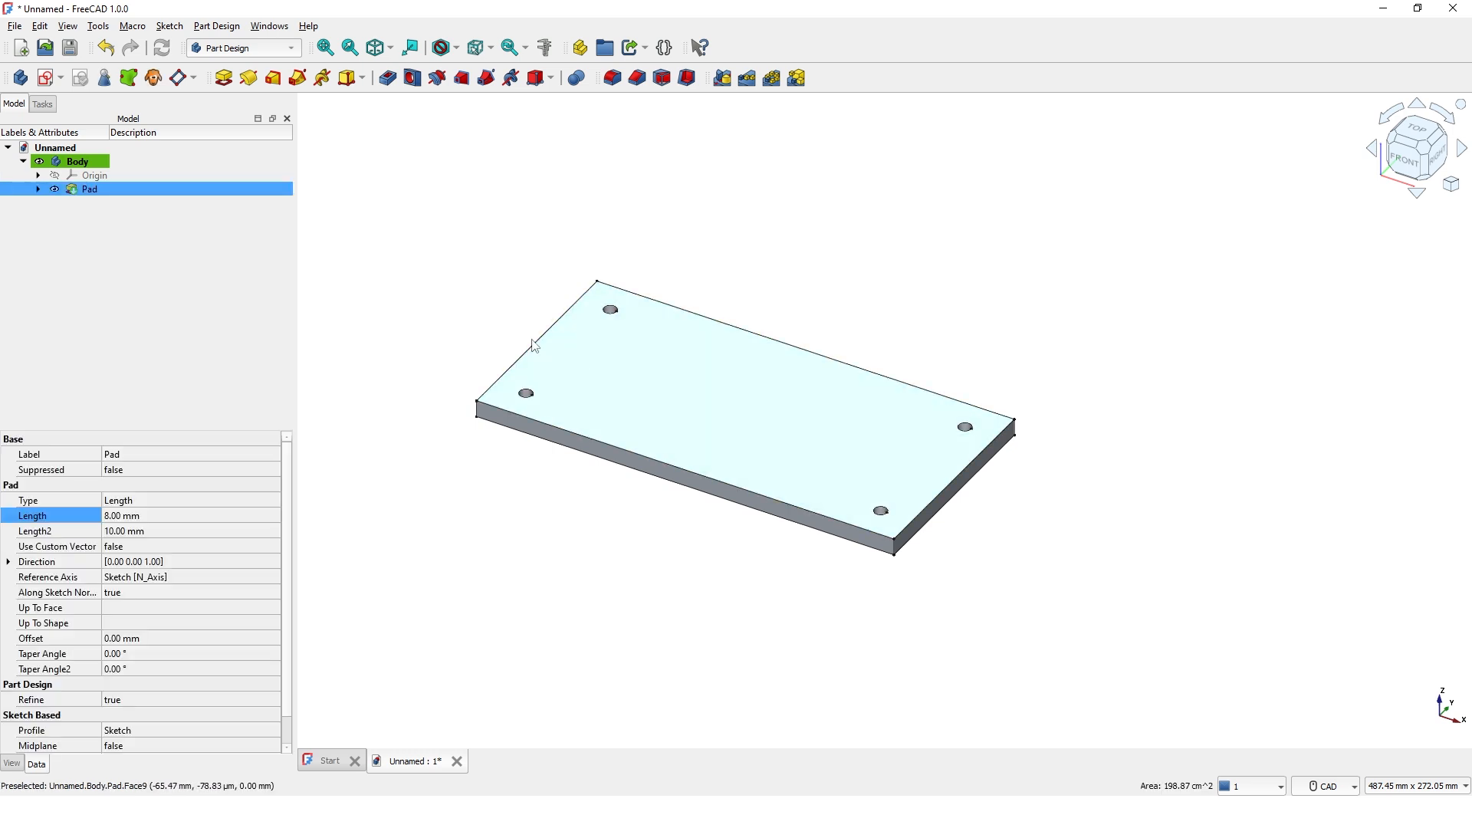
click(49, 80)
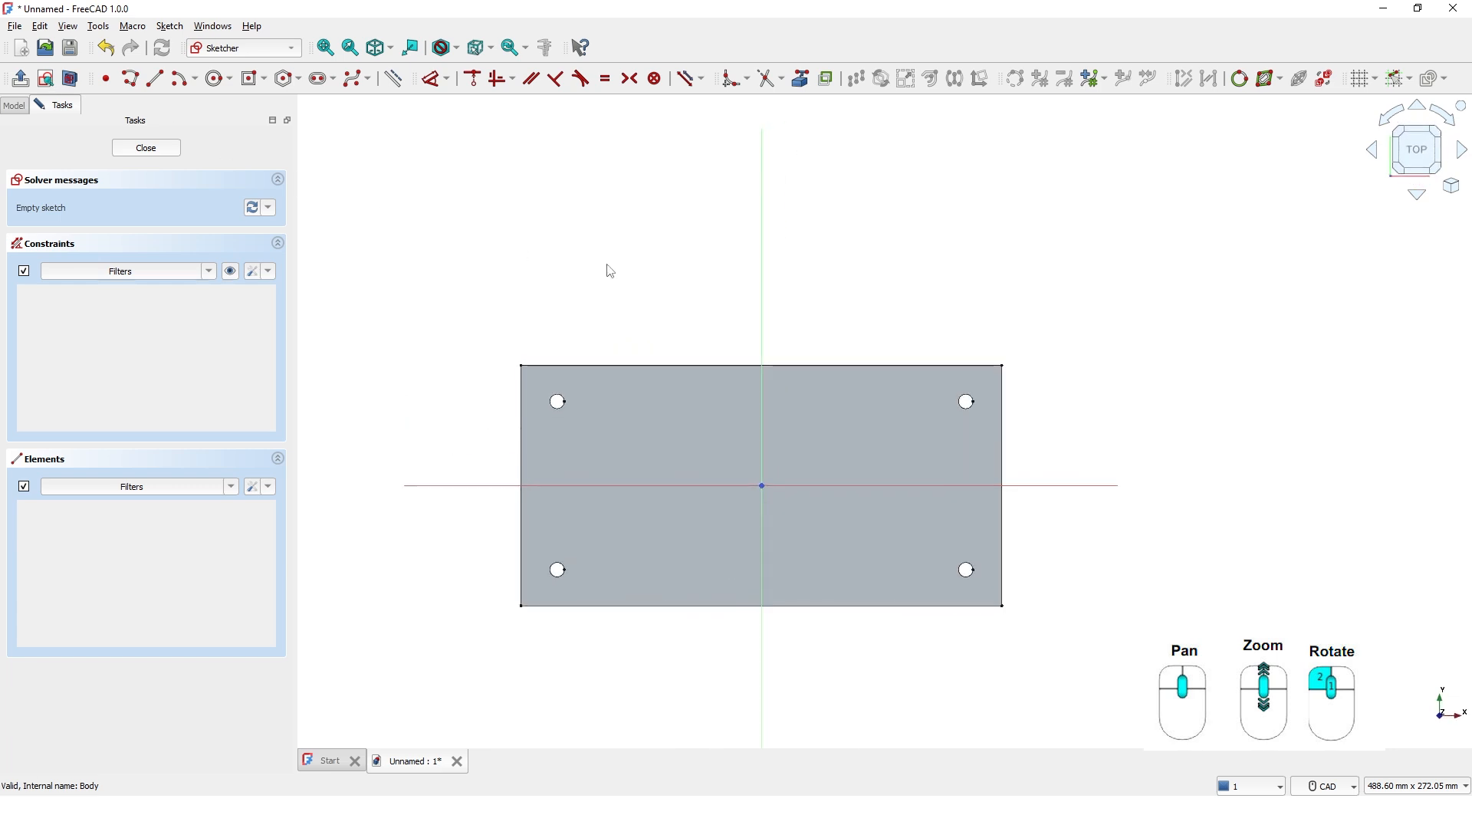
scroll(613, 265, up, 4)
middle_drag(618, 266, 594, 236)
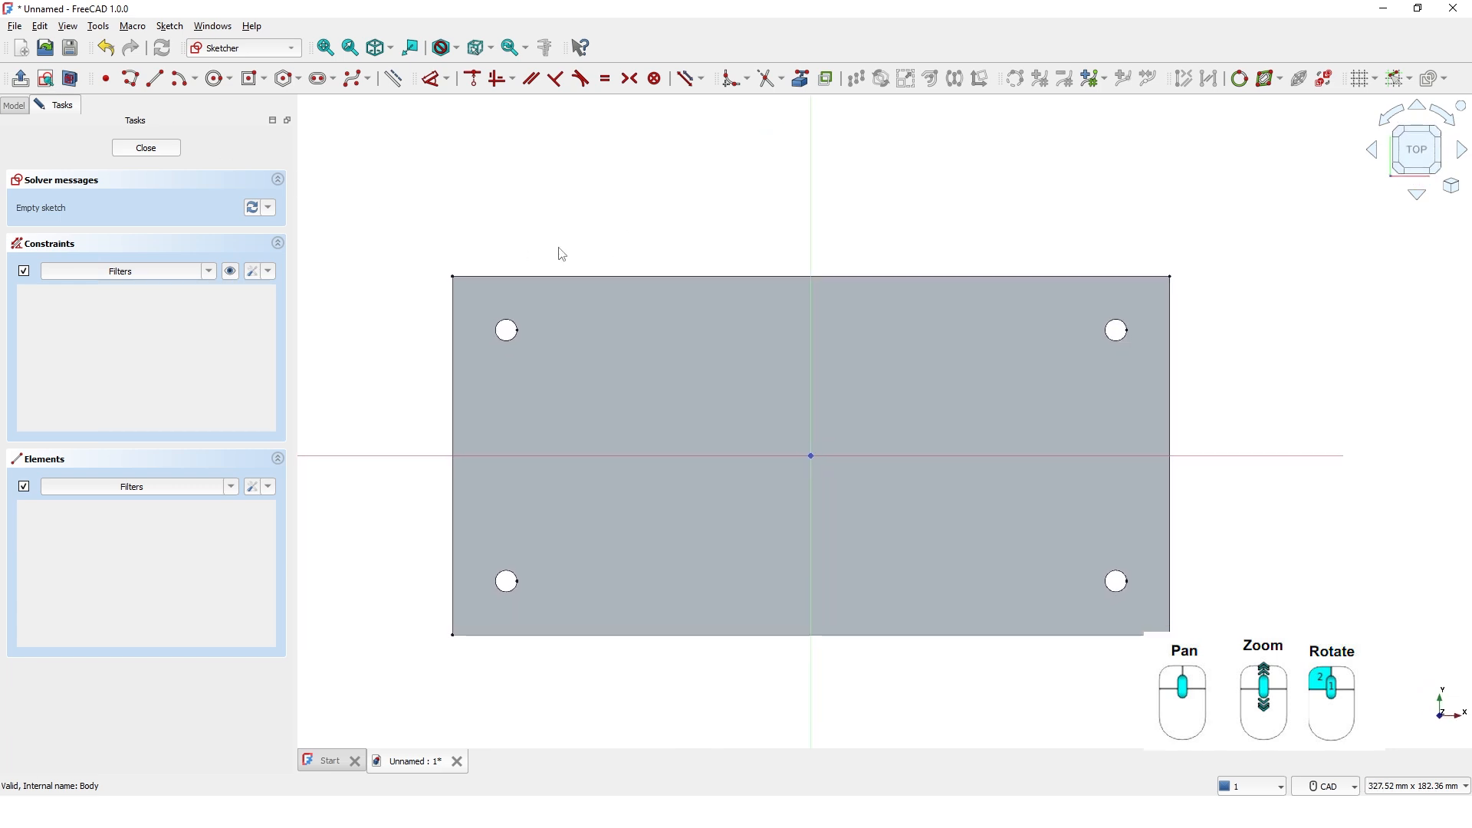
- Draw a centred 25 by 25 mm rounded frame rectangle on the horizontal axis, left of the origin, with 3 mm corner radius
click(252, 82)
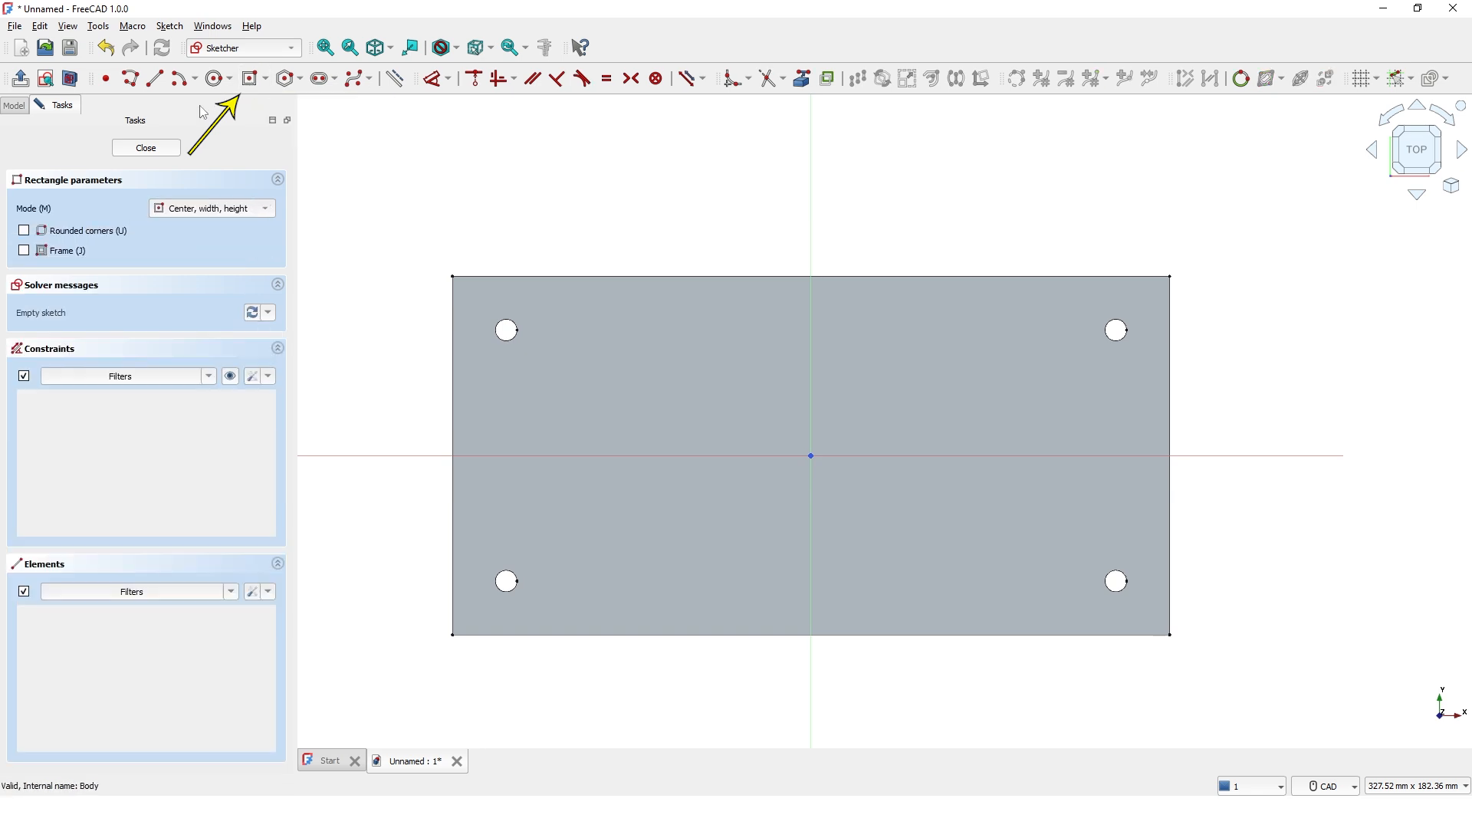
click(24, 231)
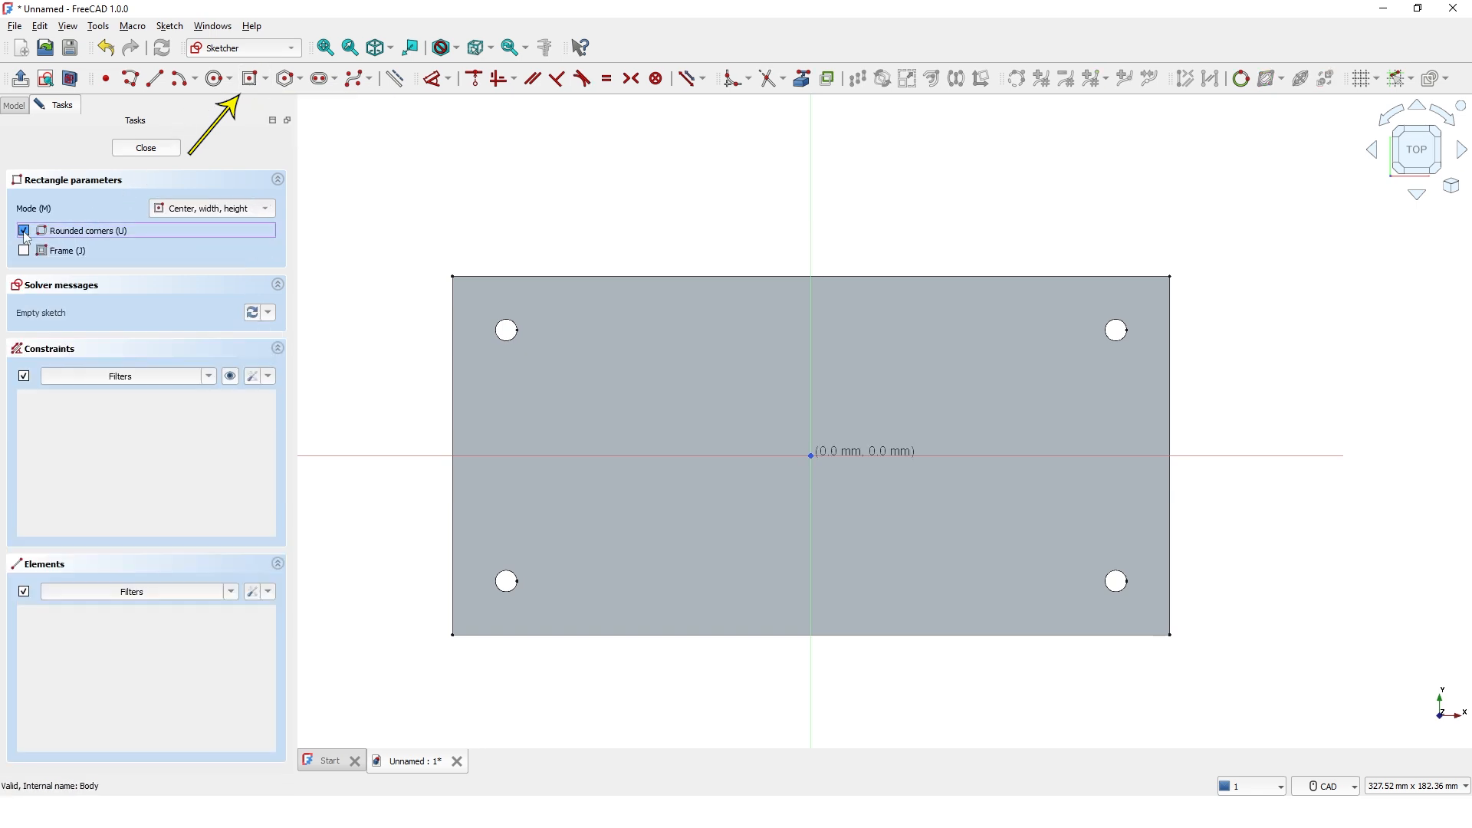
click(24, 250)
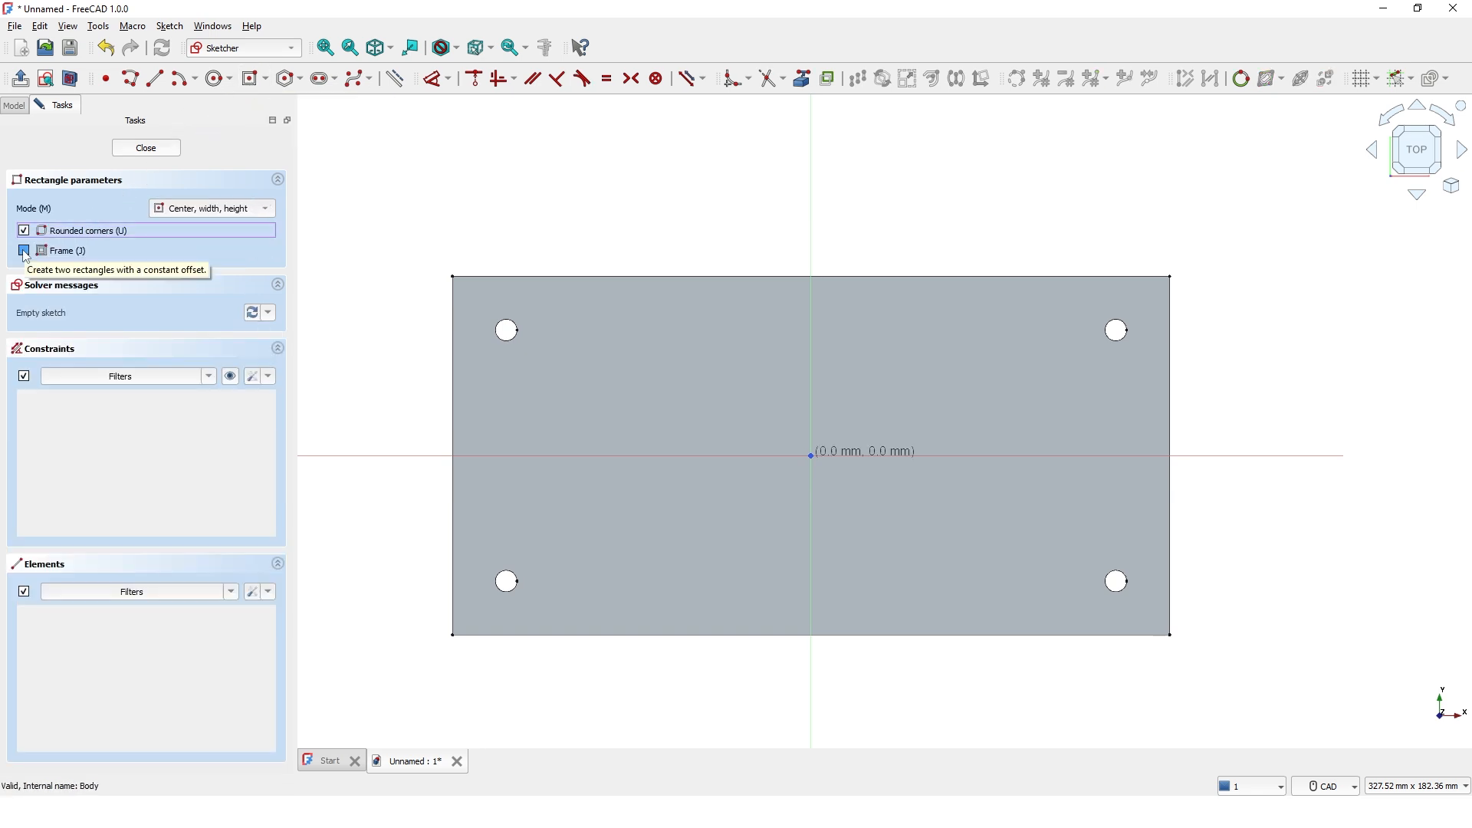
click(591, 456)
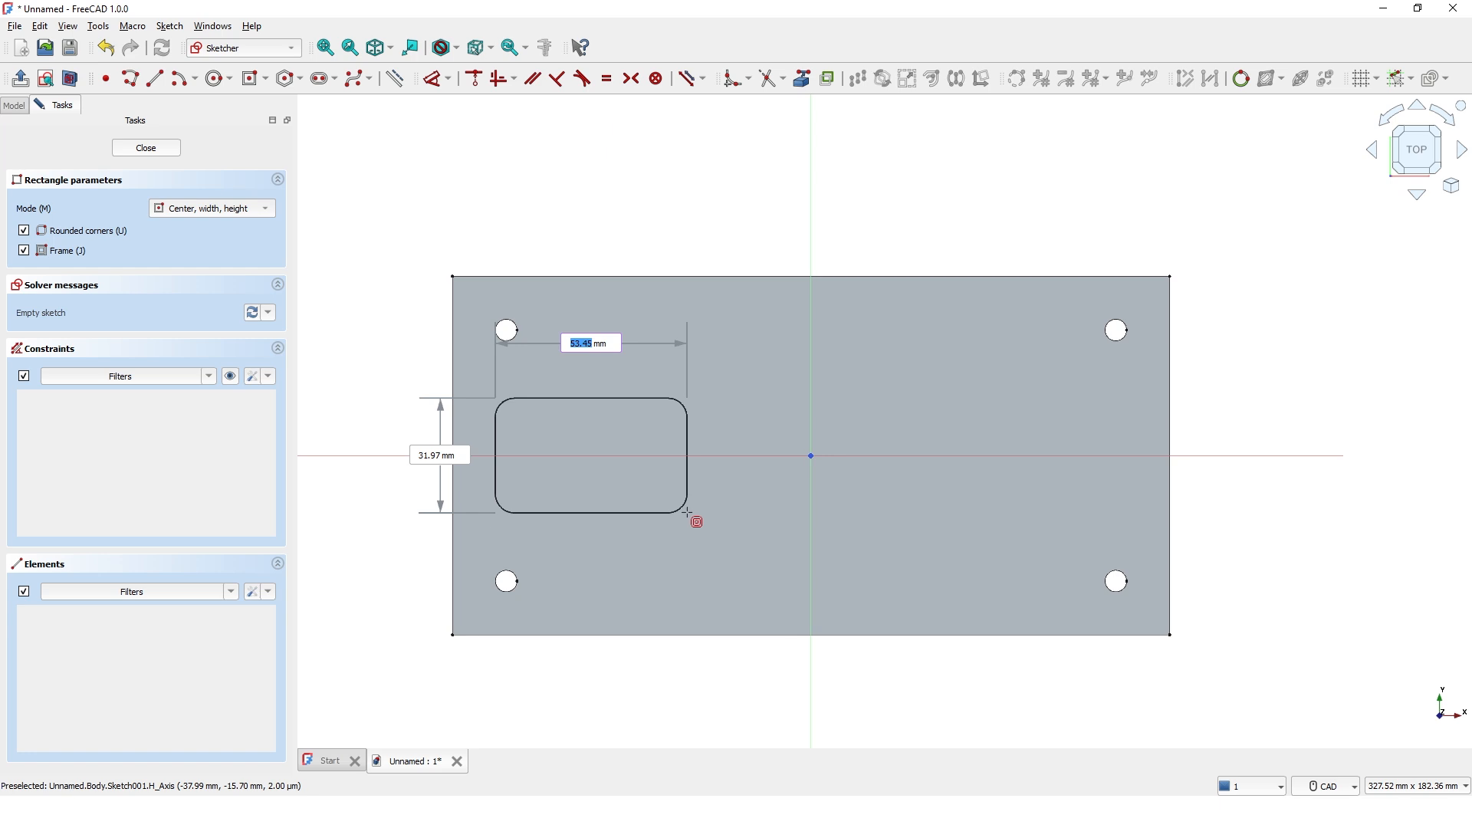
text(25)
key(Tab)
text(2)
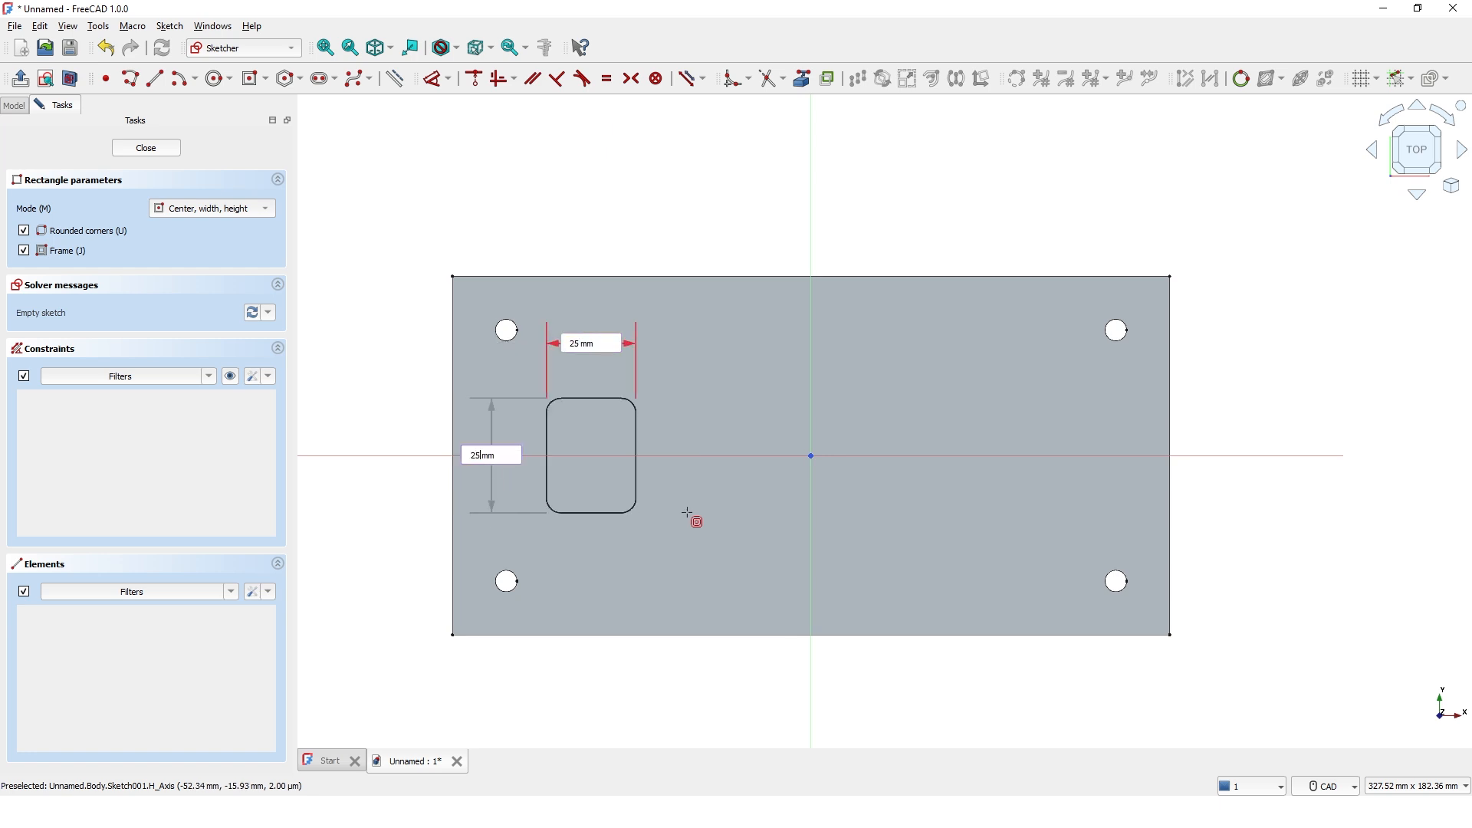
text(5)
key(Tab)
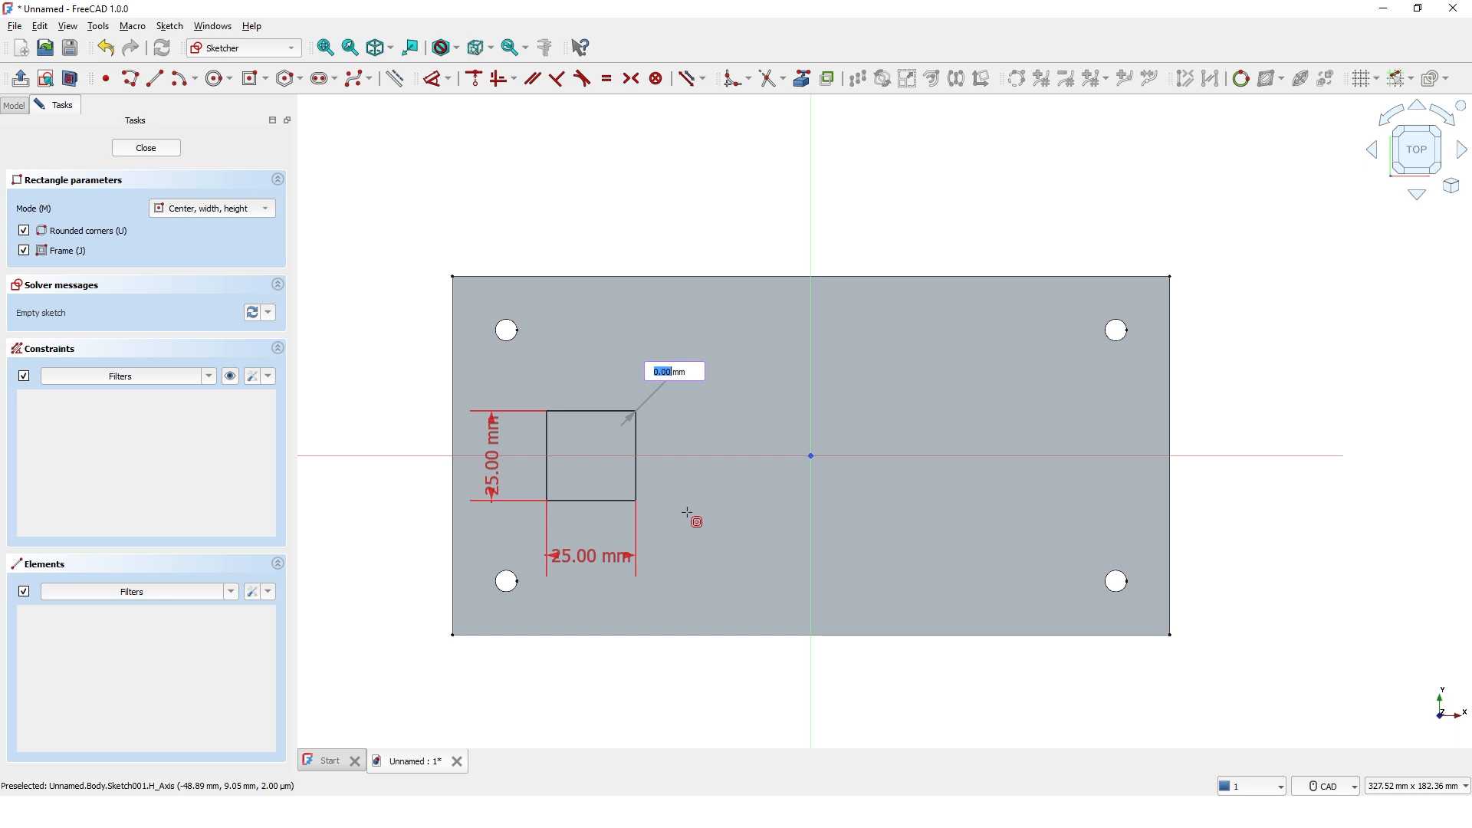
text(3)
key(Tab)
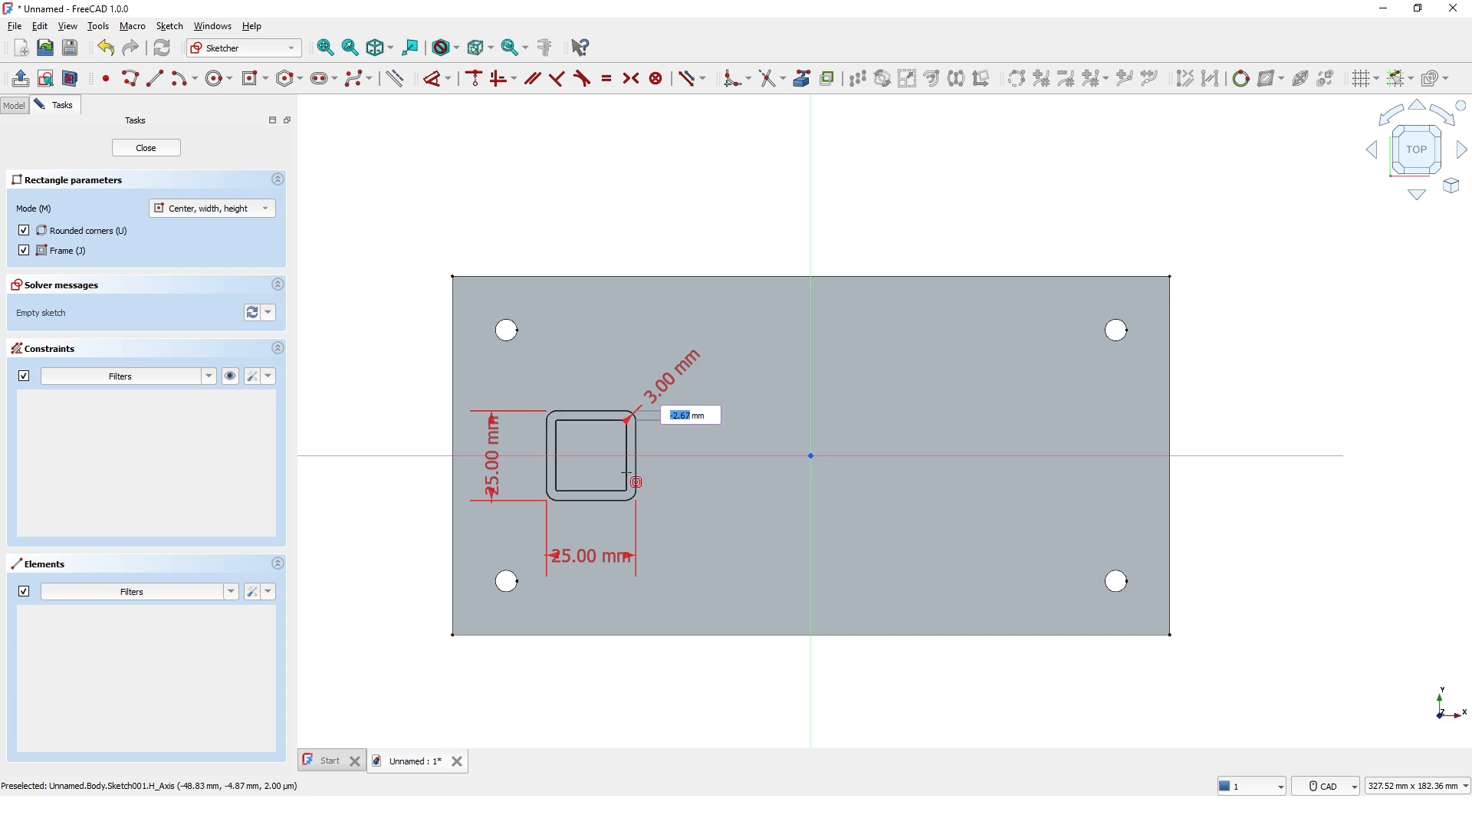
- Set the frame's inner offset to -2 mm and finish the rectangle
scroll(623, 473, up, 1)
scroll(621, 474, up, 2)
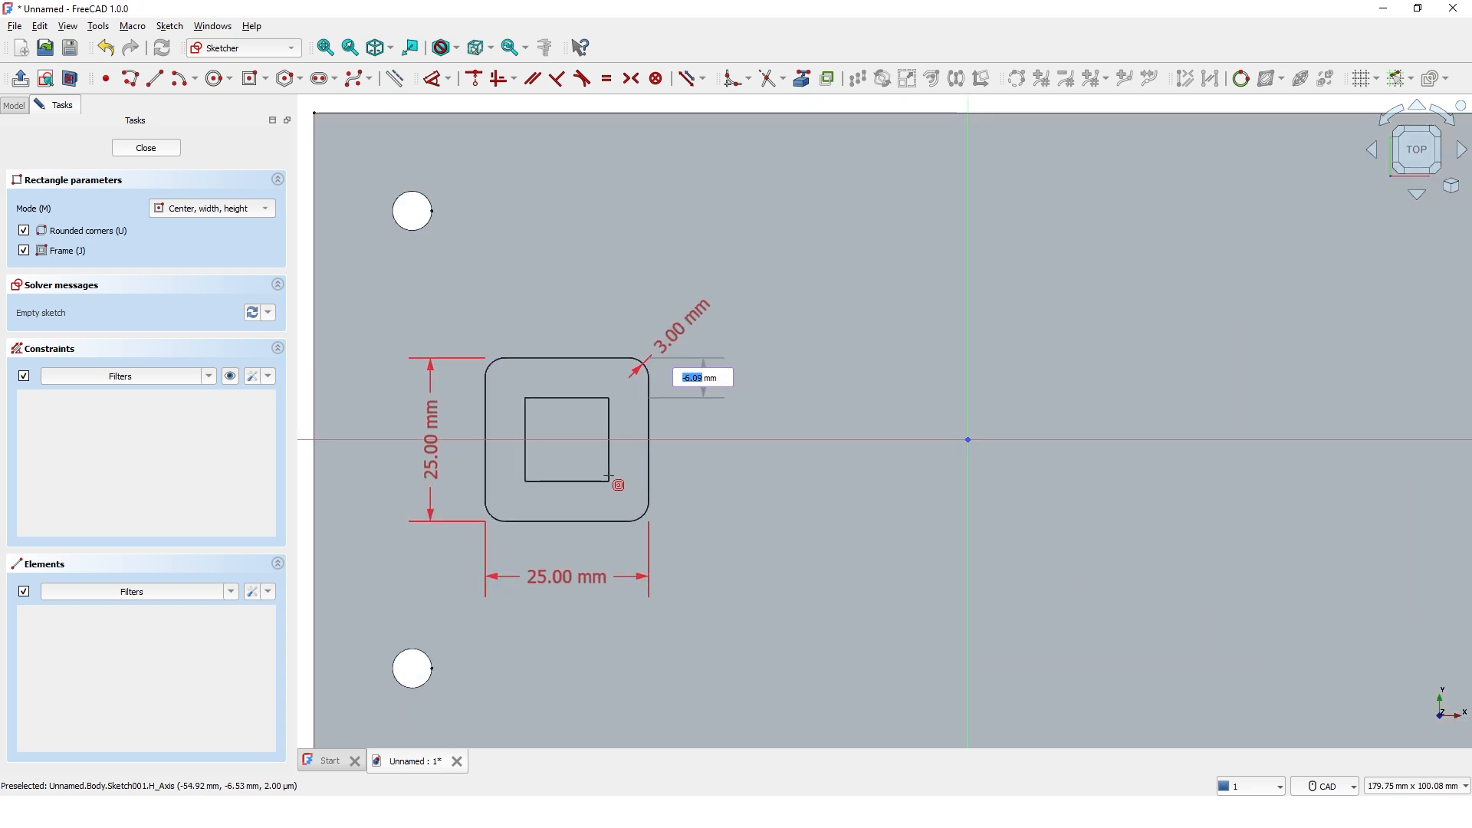
scroll(623, 477, up, 1)
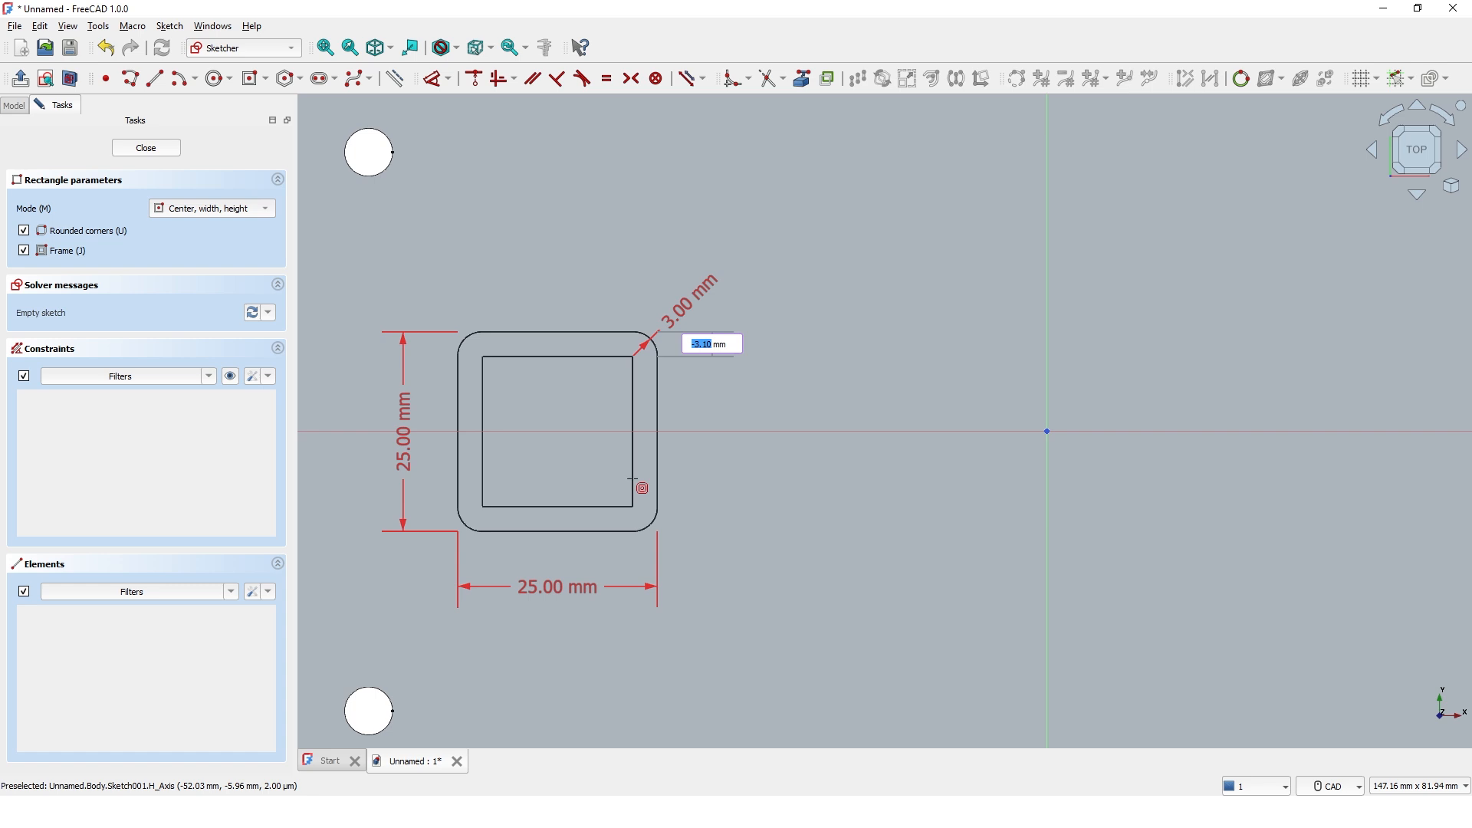
text(-2)
key(Return)
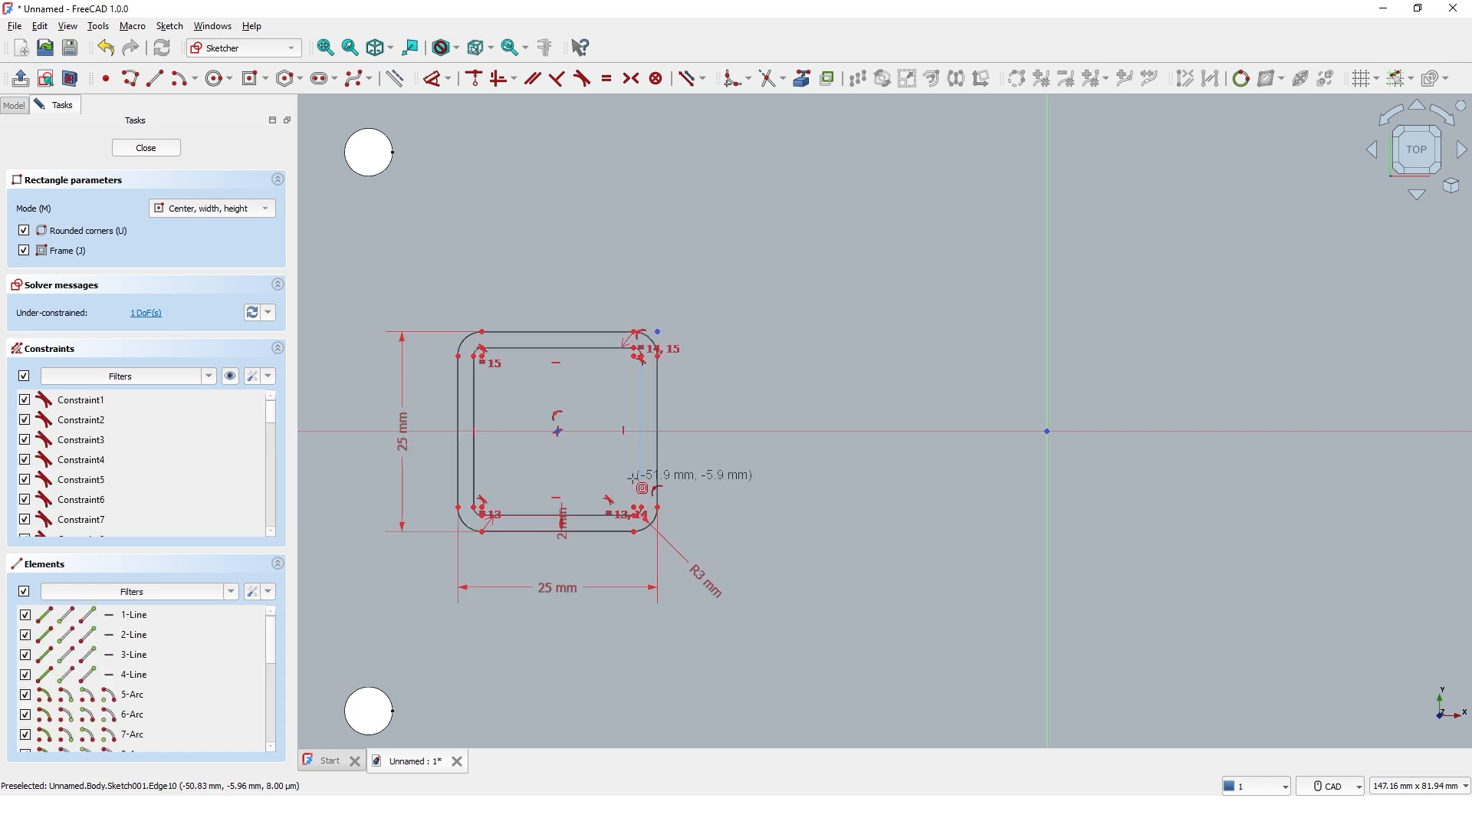
key(Escape)
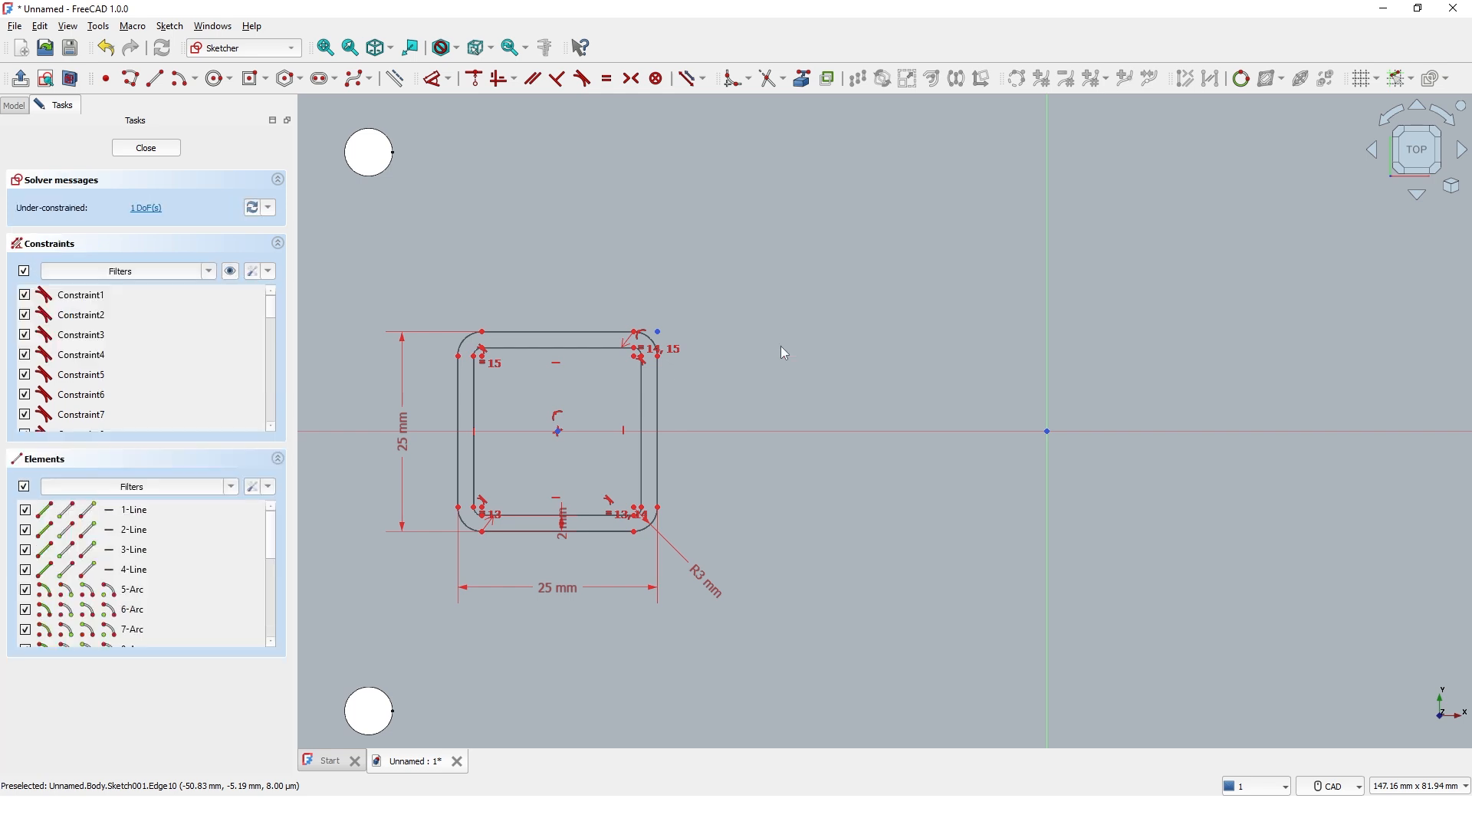
- Dimension the horizontal distance between the frame's centre and the sketch origin as 60 mm
scroll(789, 408, up, 1)
scroll(789, 408, down, 3)
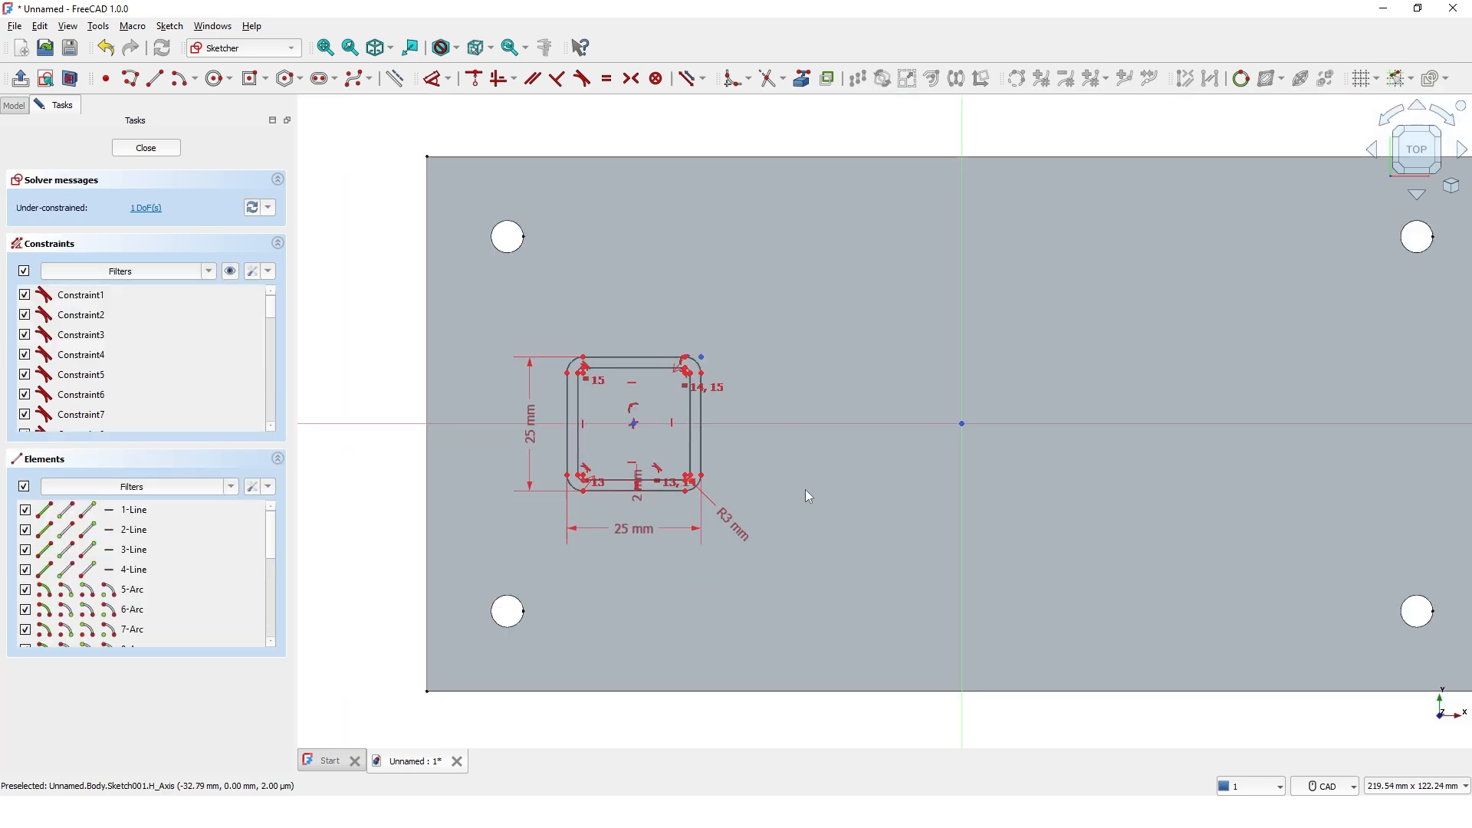
middle_drag(806, 490, 759, 498)
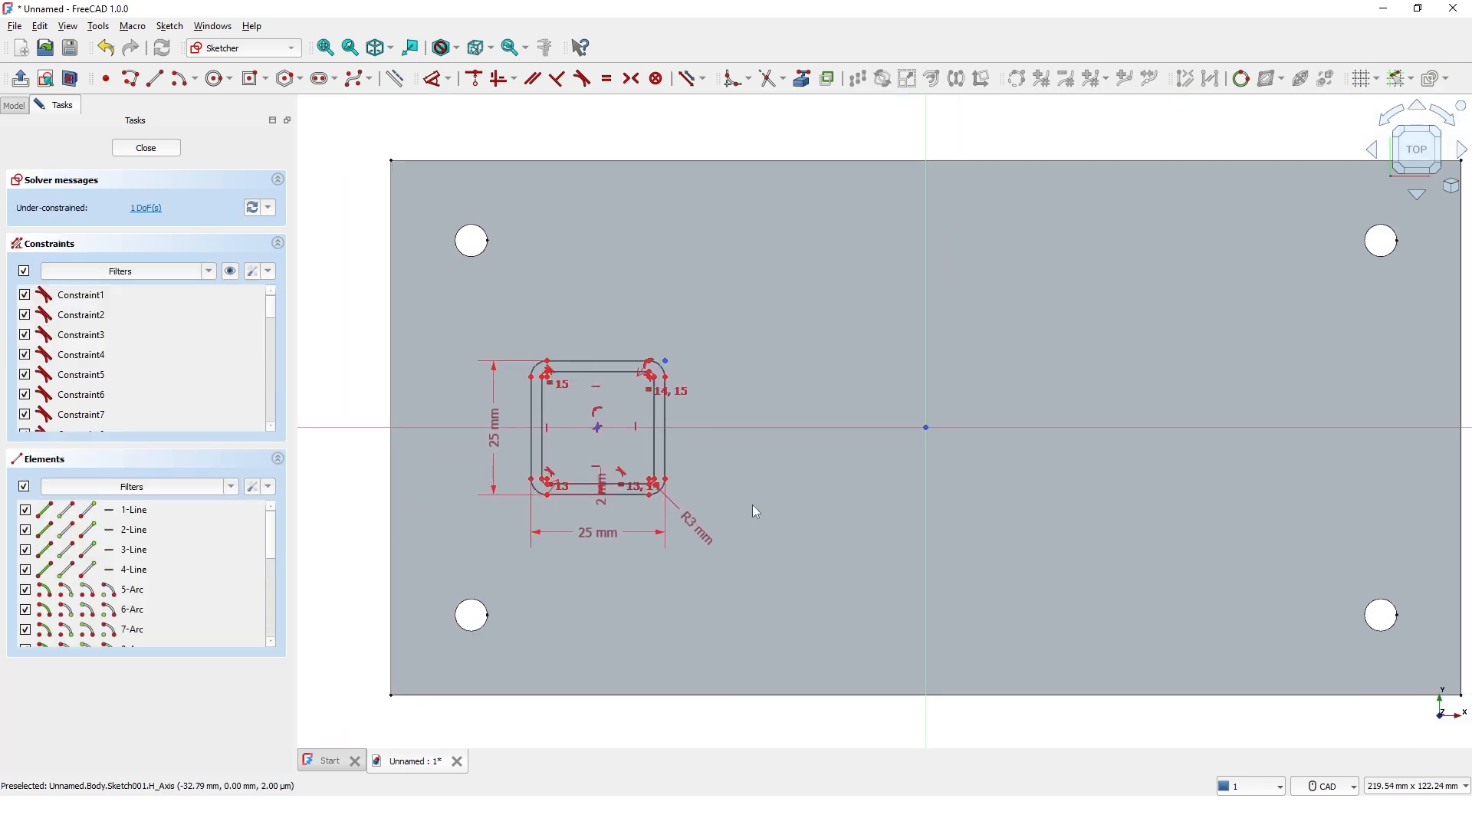
click(439, 79)
click(598, 427)
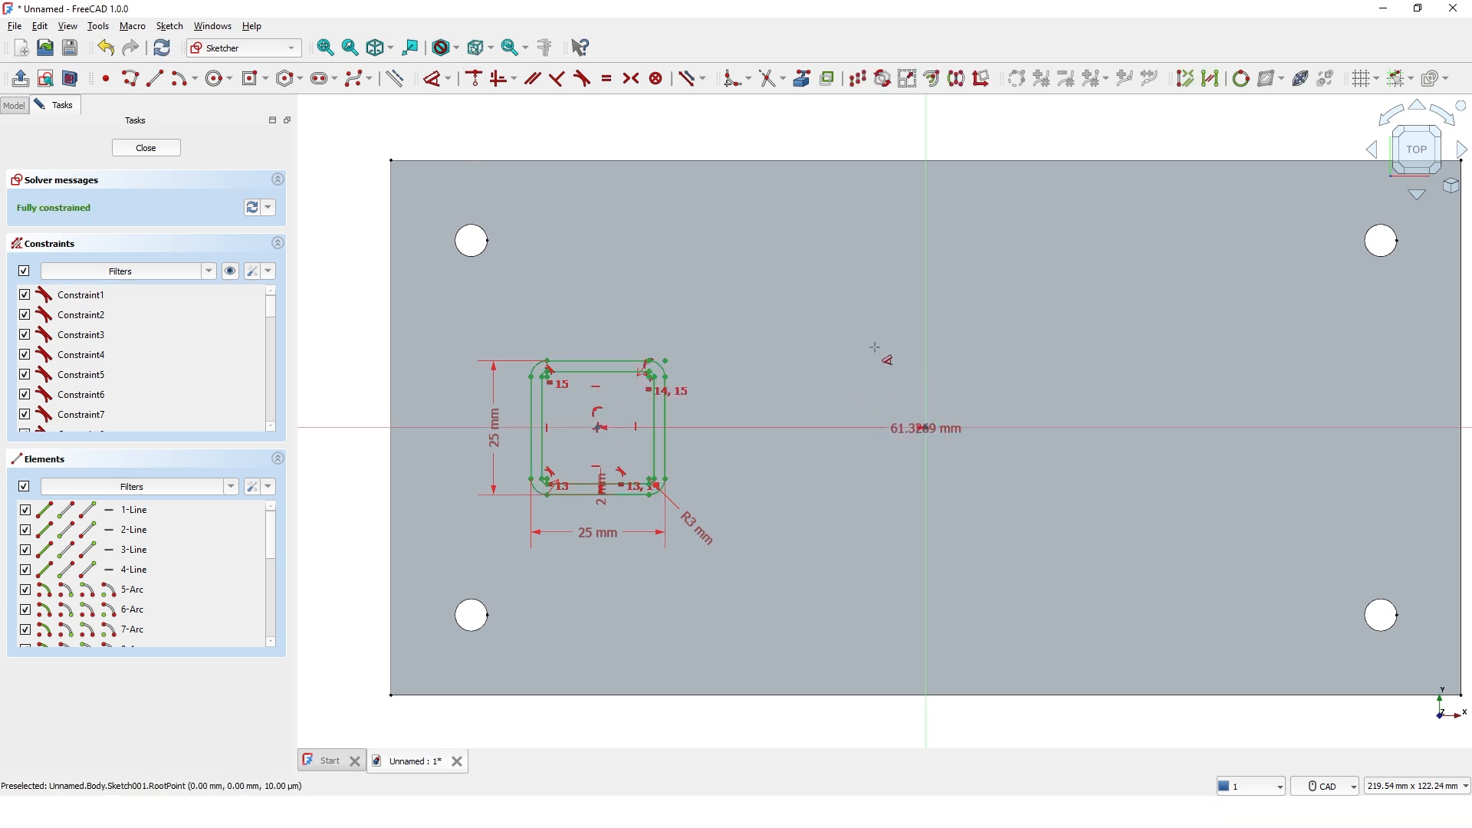
click(837, 282)
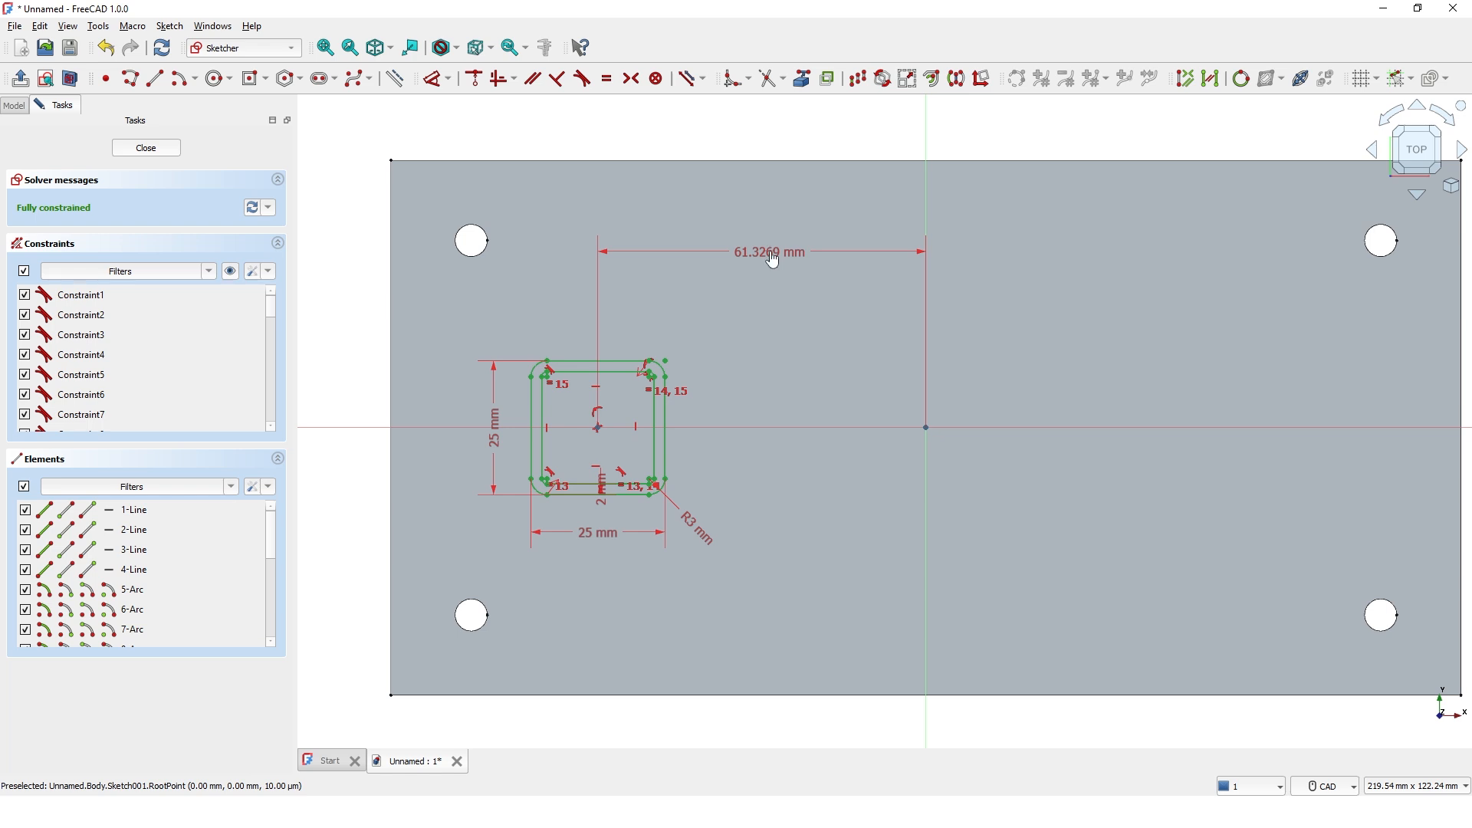
click(774, 258)
text(60)
key(Return)
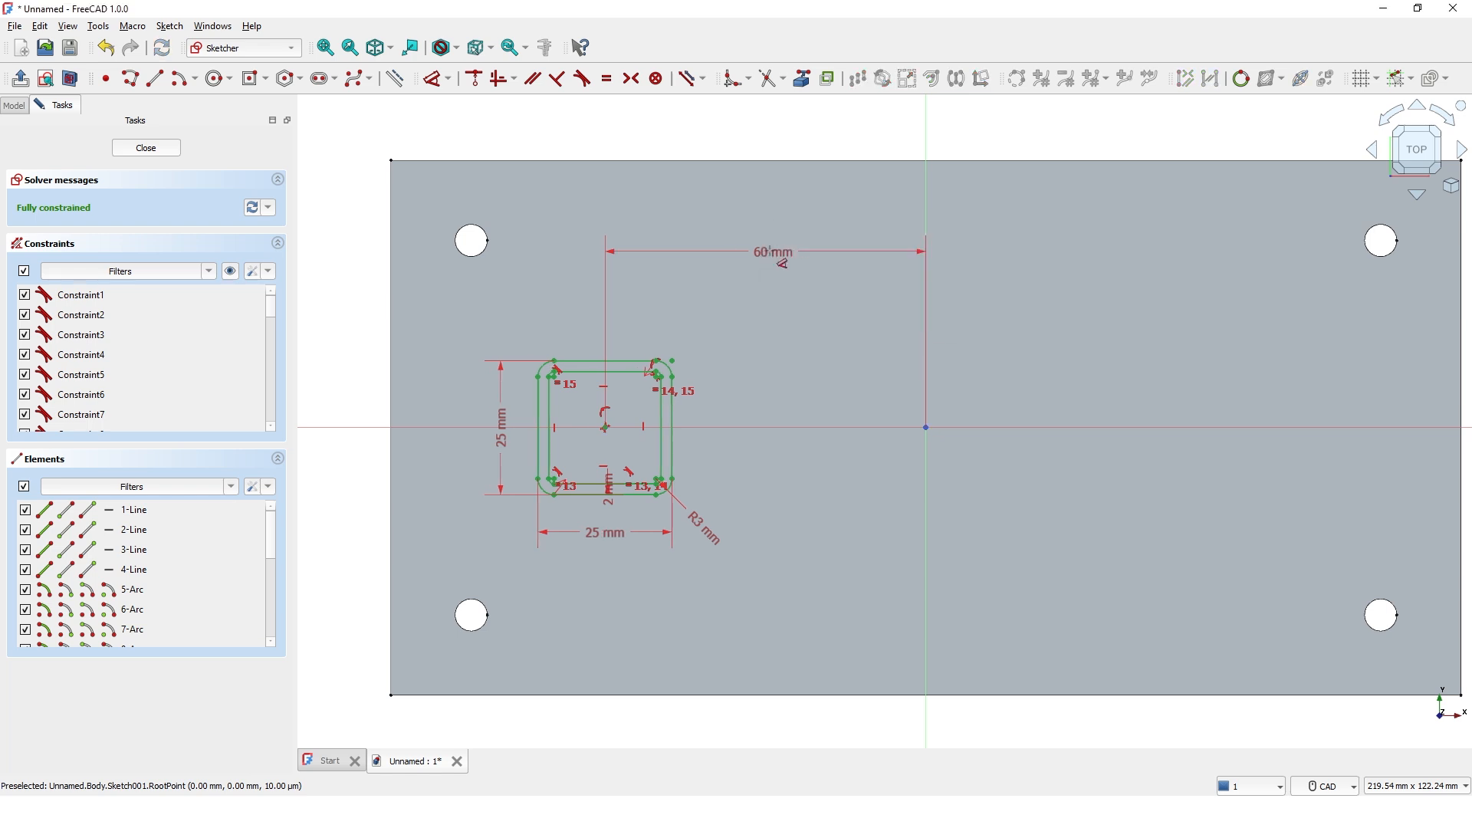
- Mirror the whole rounded frame across the sketch's vertical axis, keeping the original geometry
scroll(793, 322, down, 3)
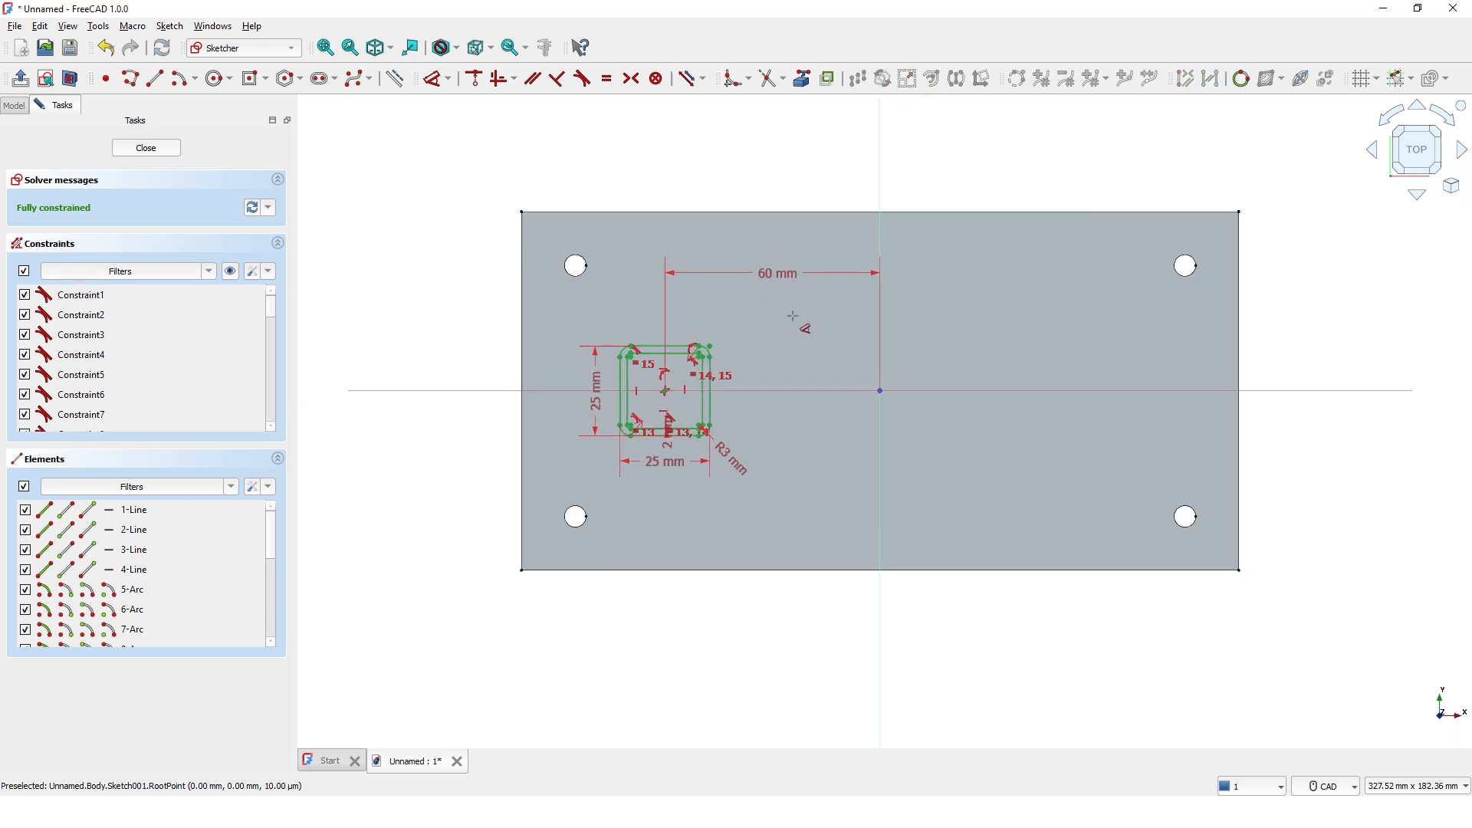
middle_drag(714, 334, 708, 336)
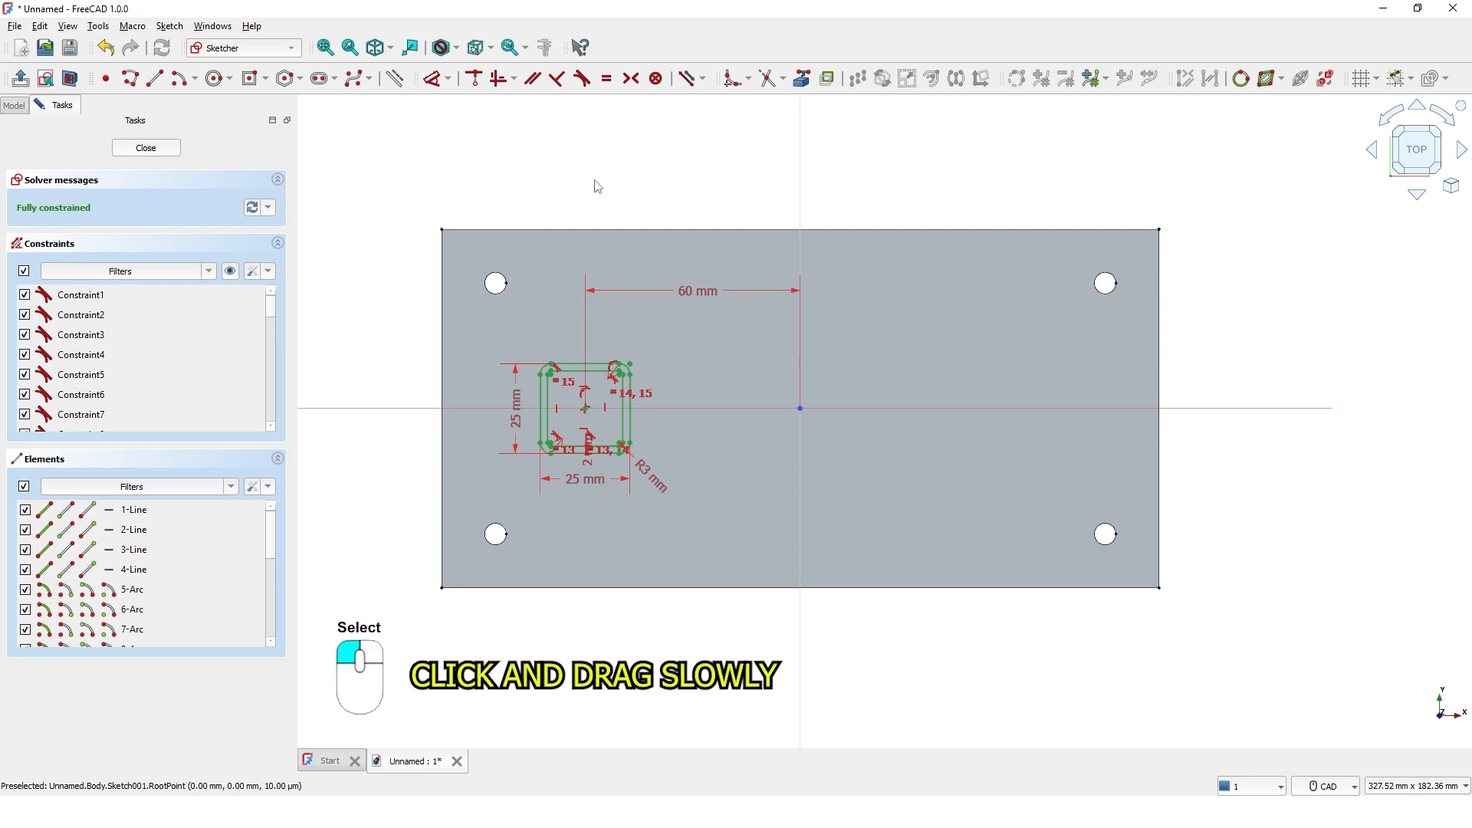
mouse_move(411, 480)
mouse_down()
mouse_move(488, 466)
mouse_move(681, 381)
mouse_move(722, 342)
mouse_up()
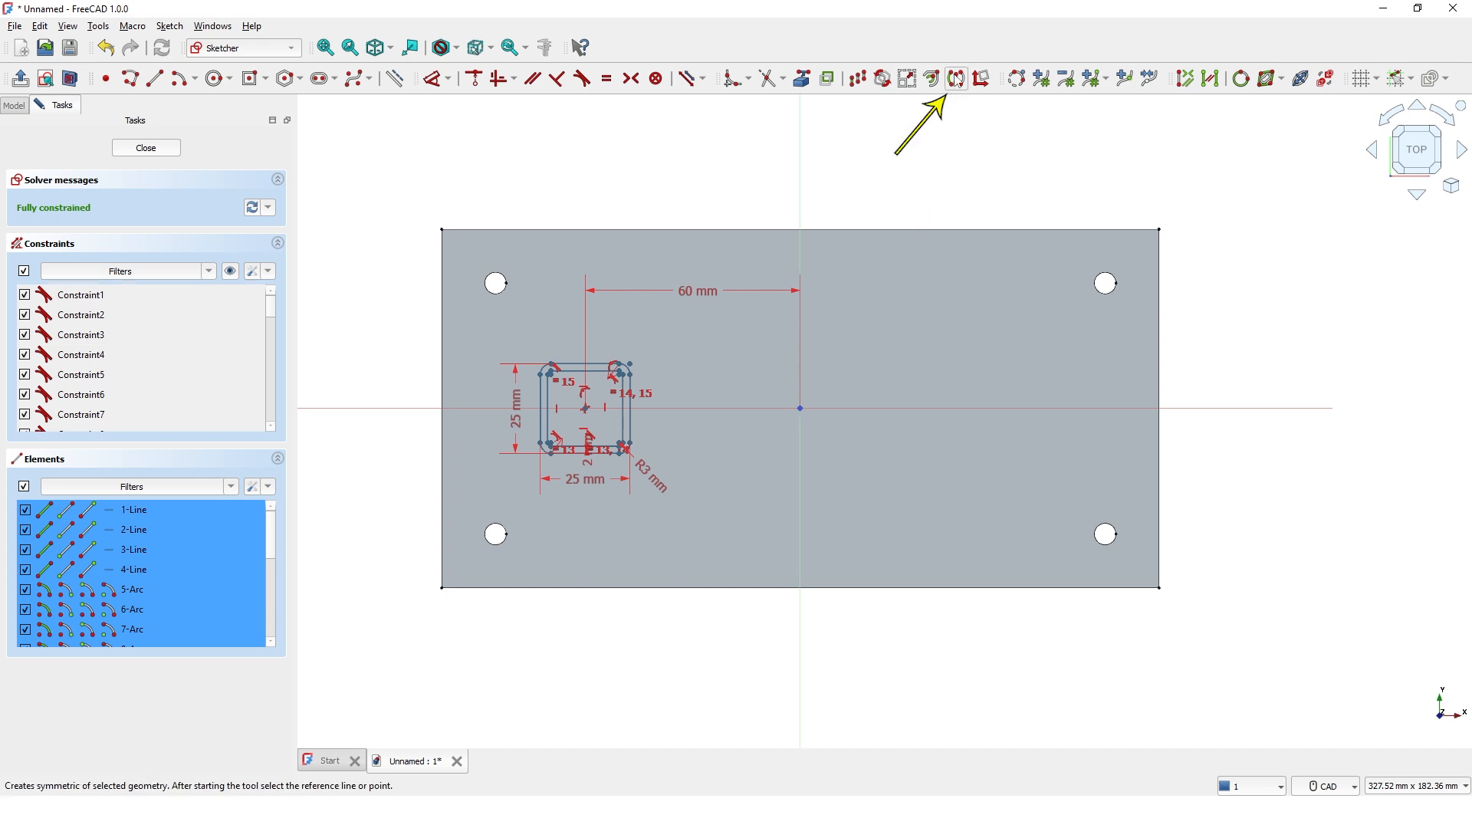
click(955, 78)
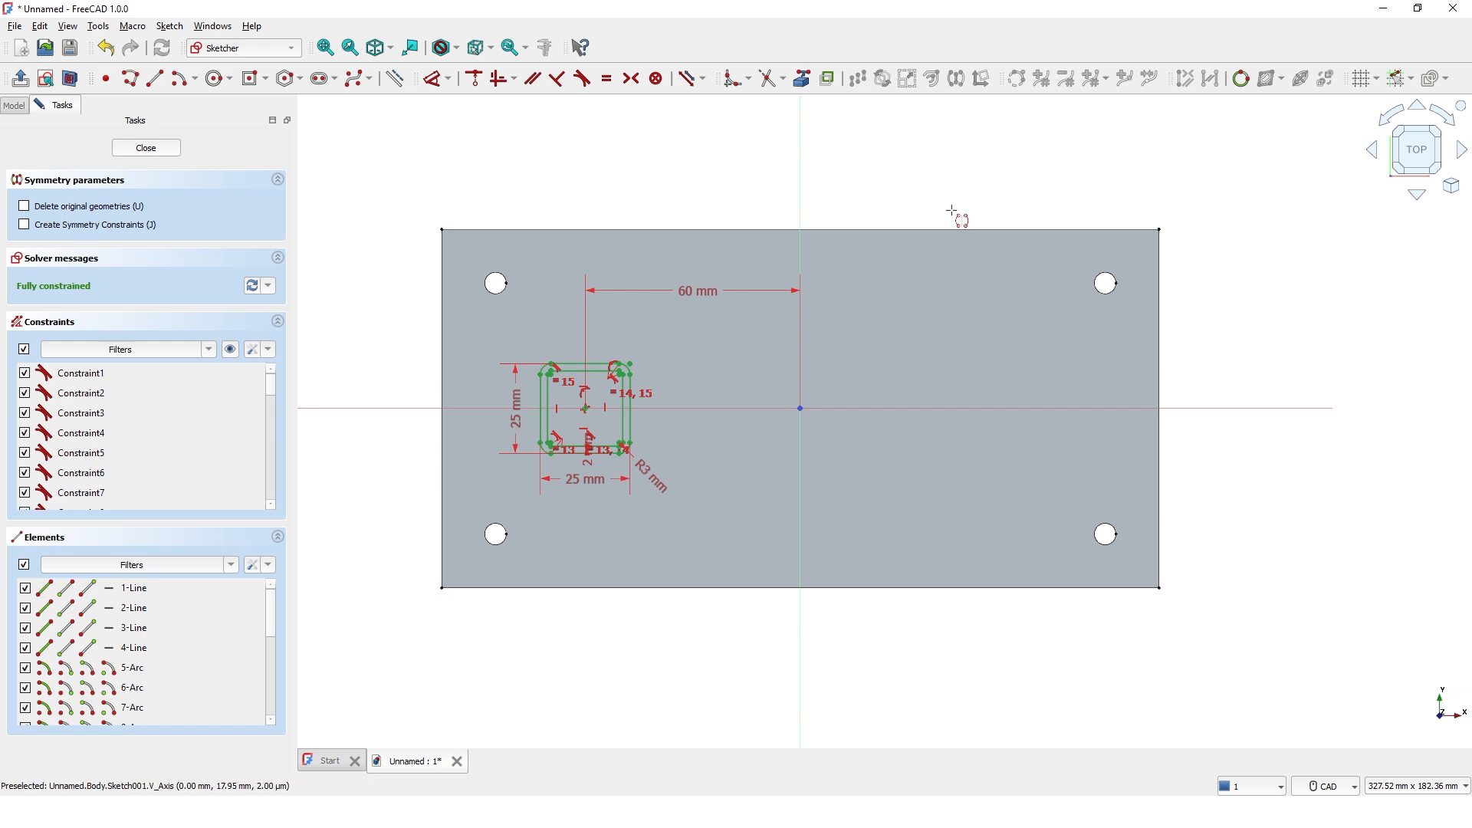
click(801, 353)
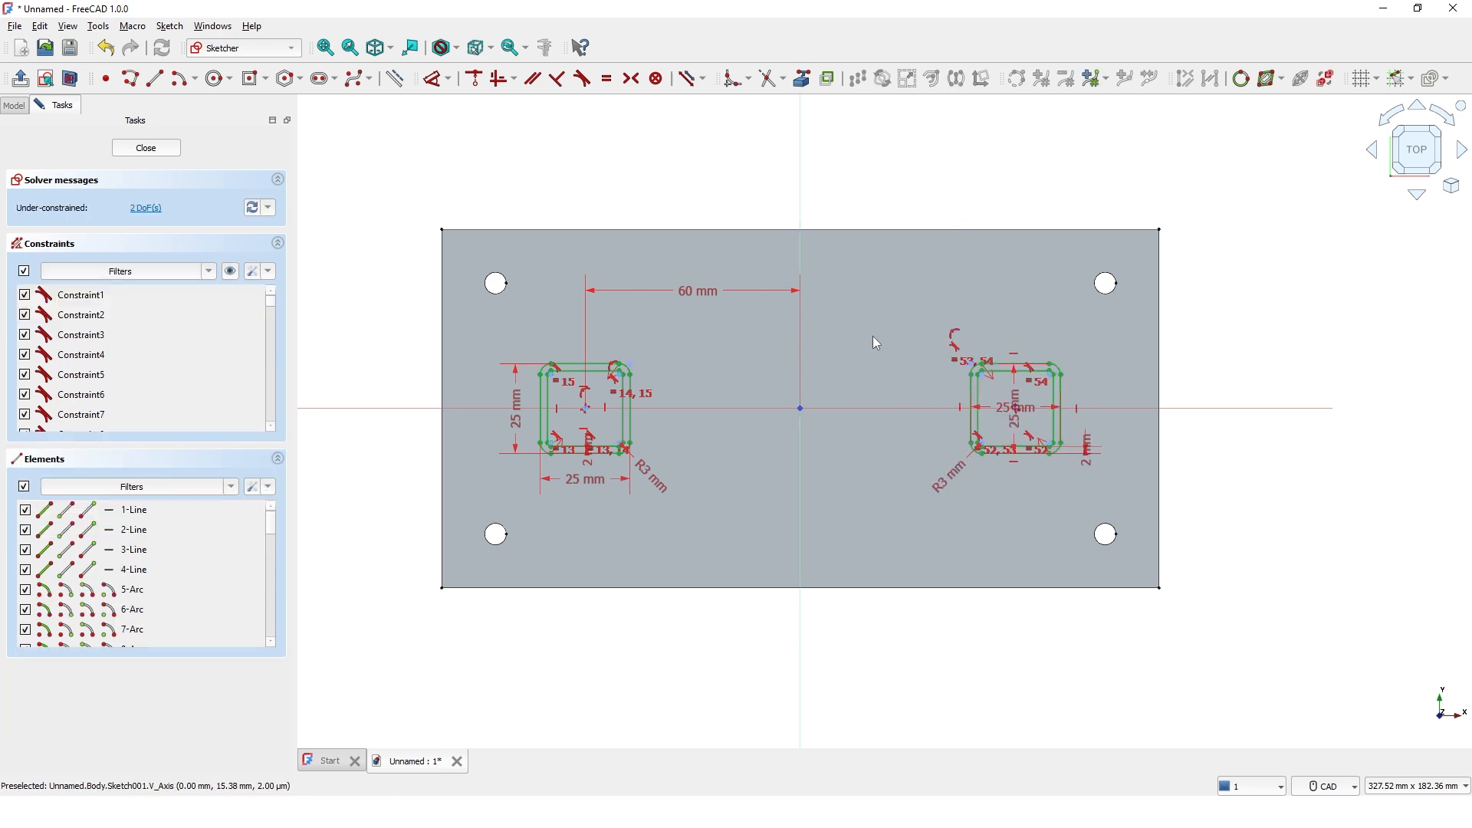
- Move the mirrored frame's two 25 mm dimension labels outside the profile, the height beside it and the width above it
middle_drag(872, 336, 869, 335)
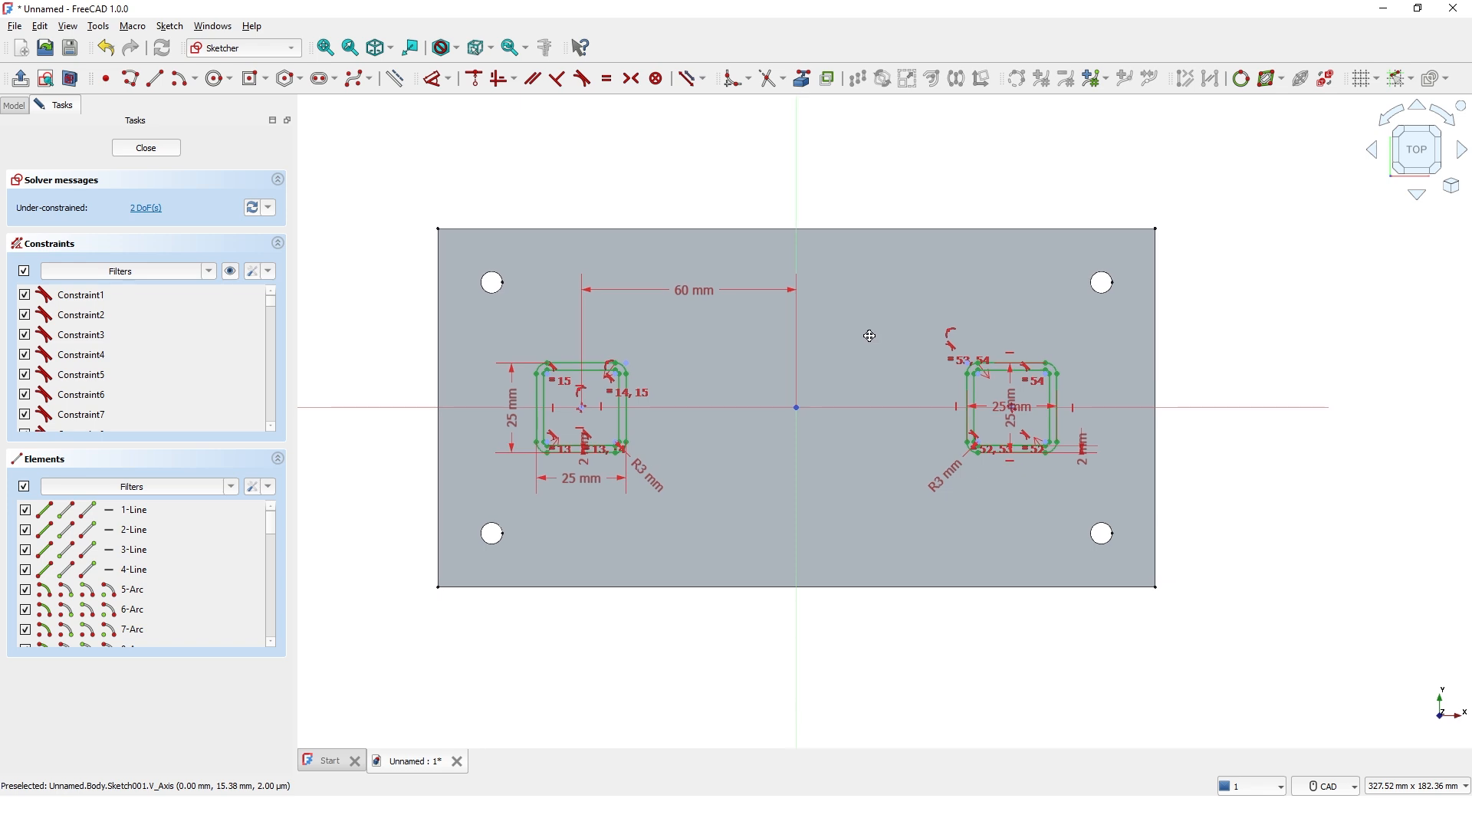
scroll(987, 483, up, 2)
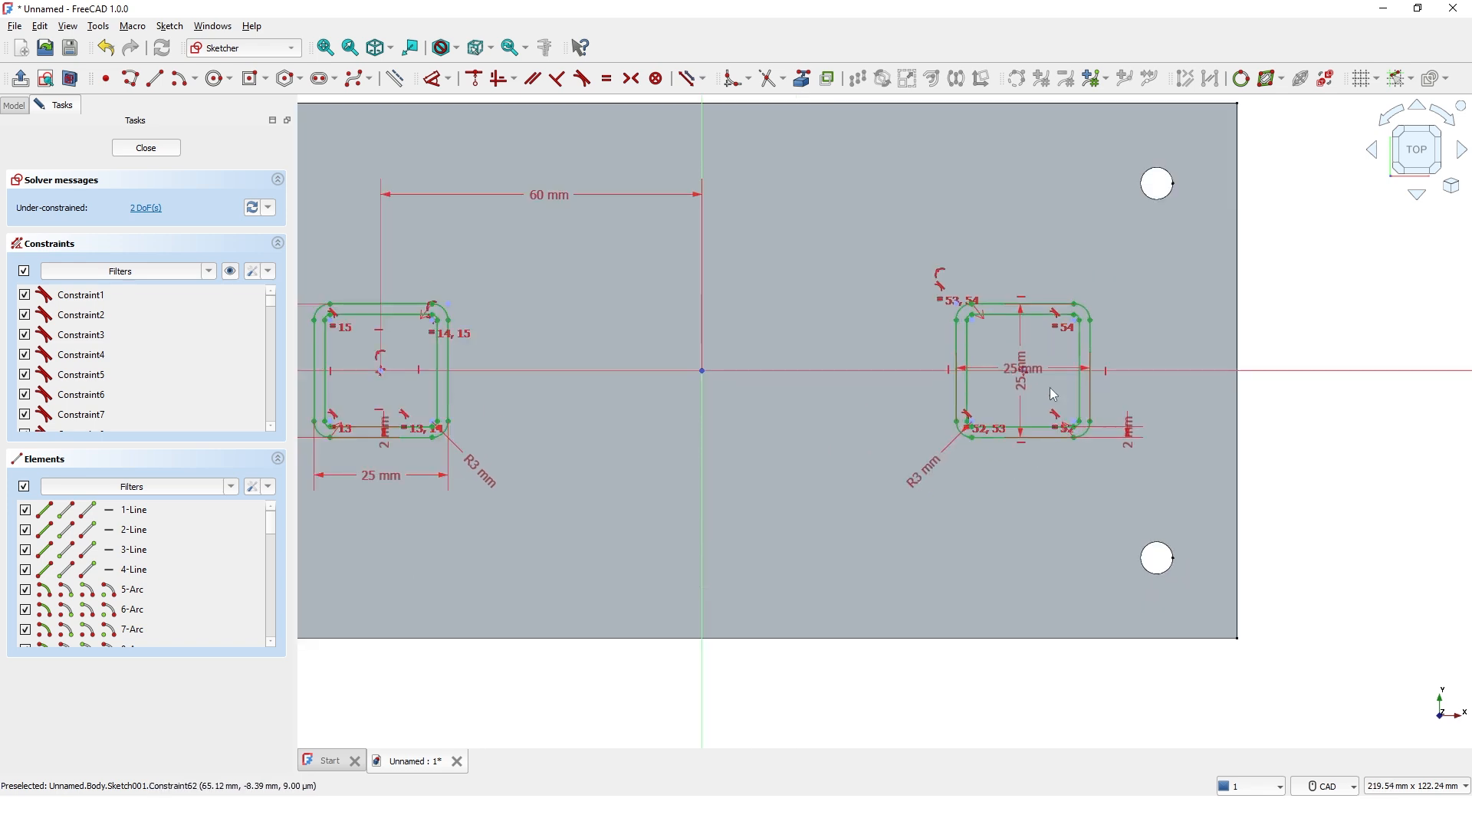
drag(1117, 396, 1190, 371)
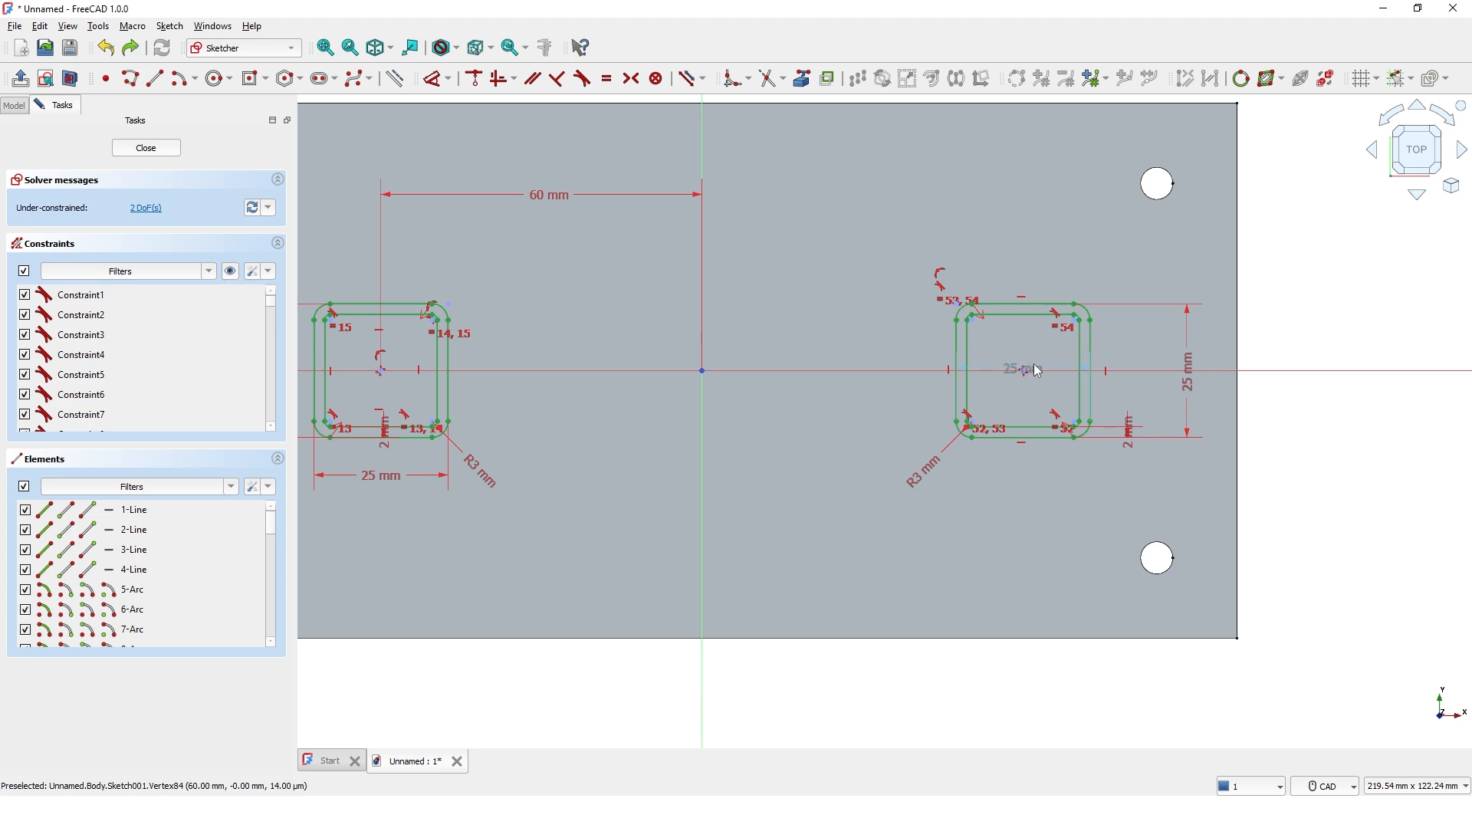
drag(1028, 372, 1022, 246)
middle_drag(880, 398, 920, 408)
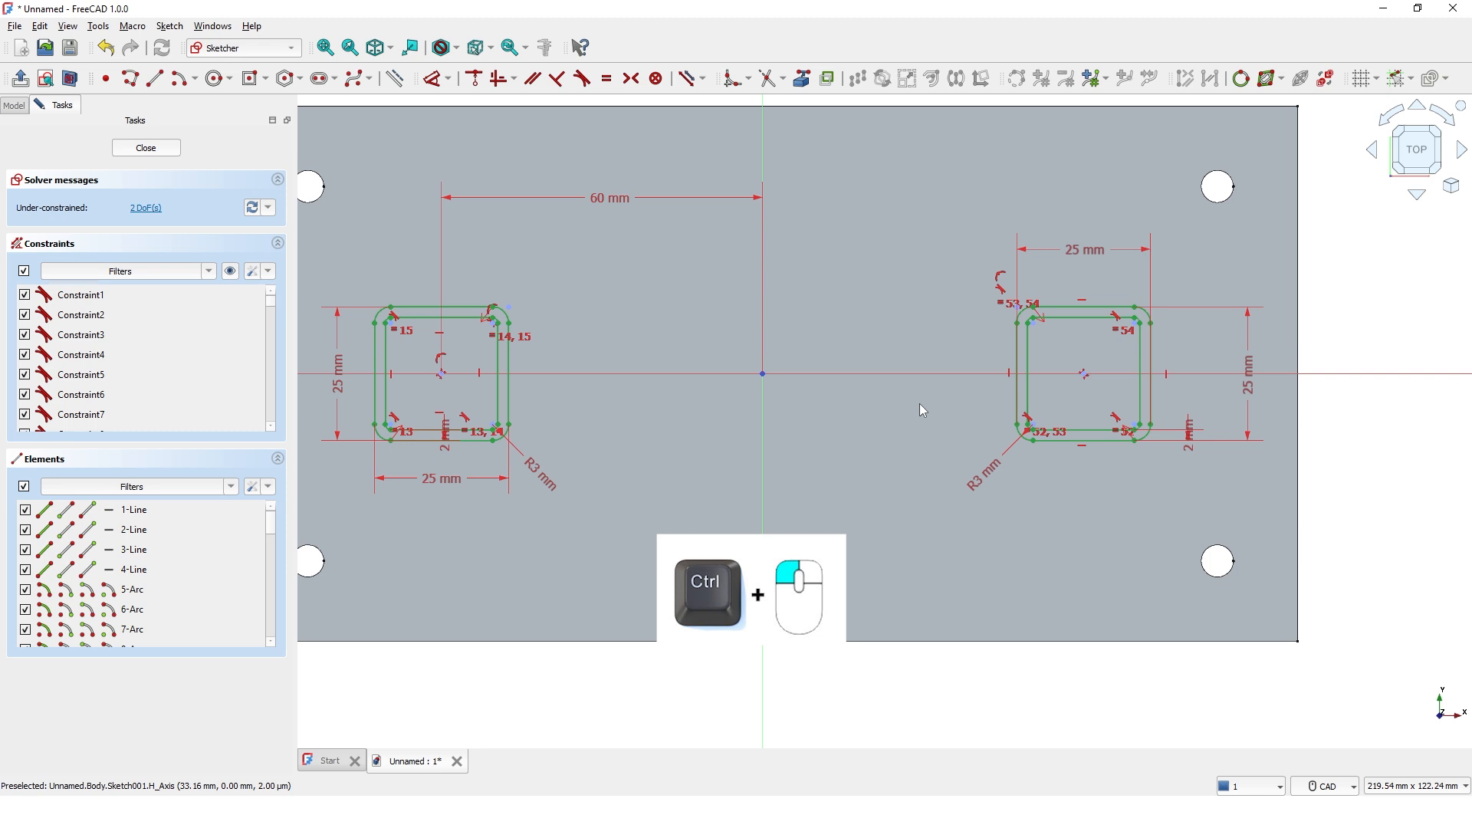
- Constrain the two frame centres symmetrically about the sketch origin and close the sketch
ctrl+click(1085, 375)
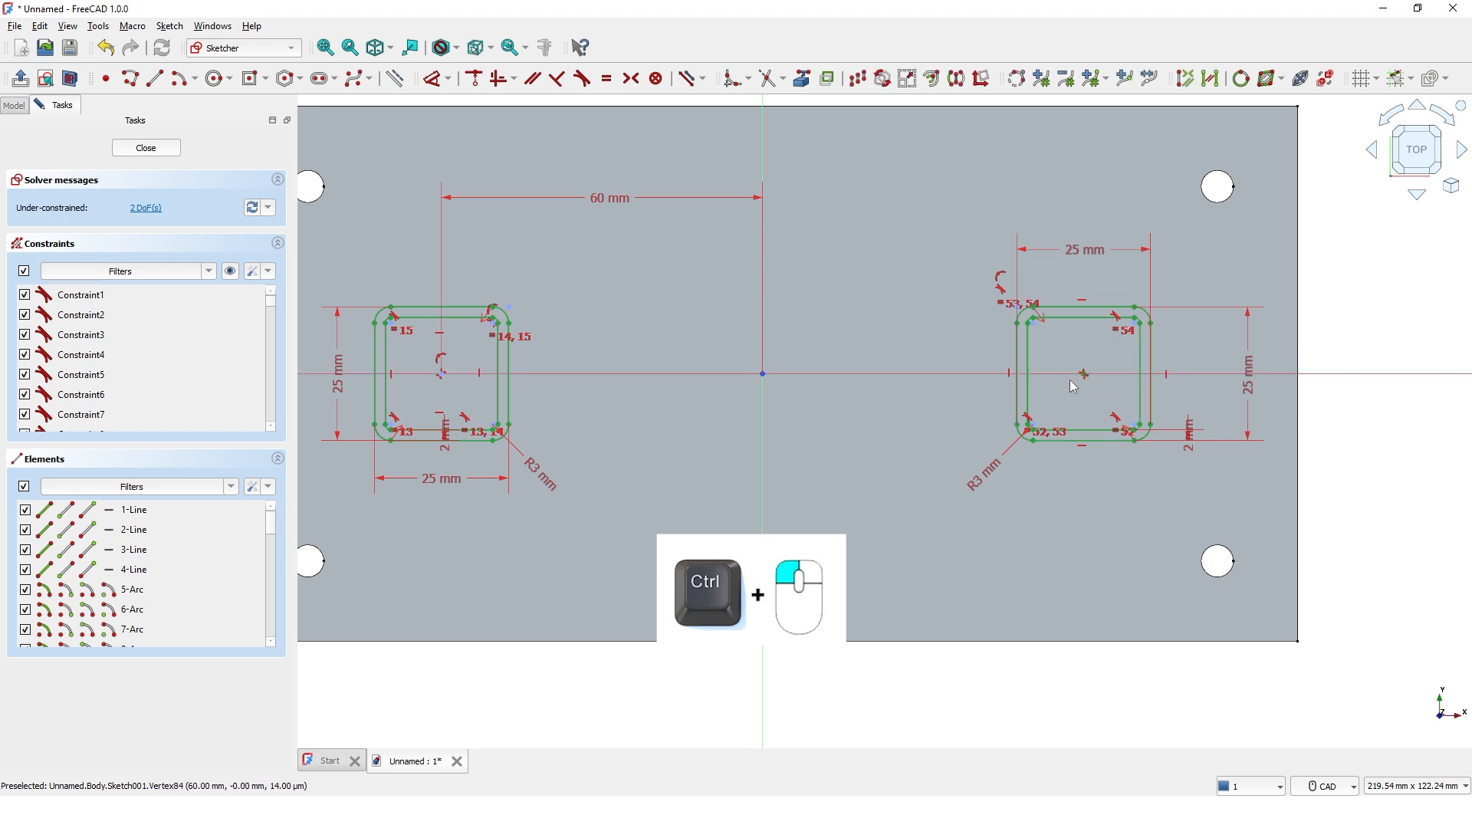
ctrl+click(443, 374)
ctrl+click(761, 376)
click(634, 80)
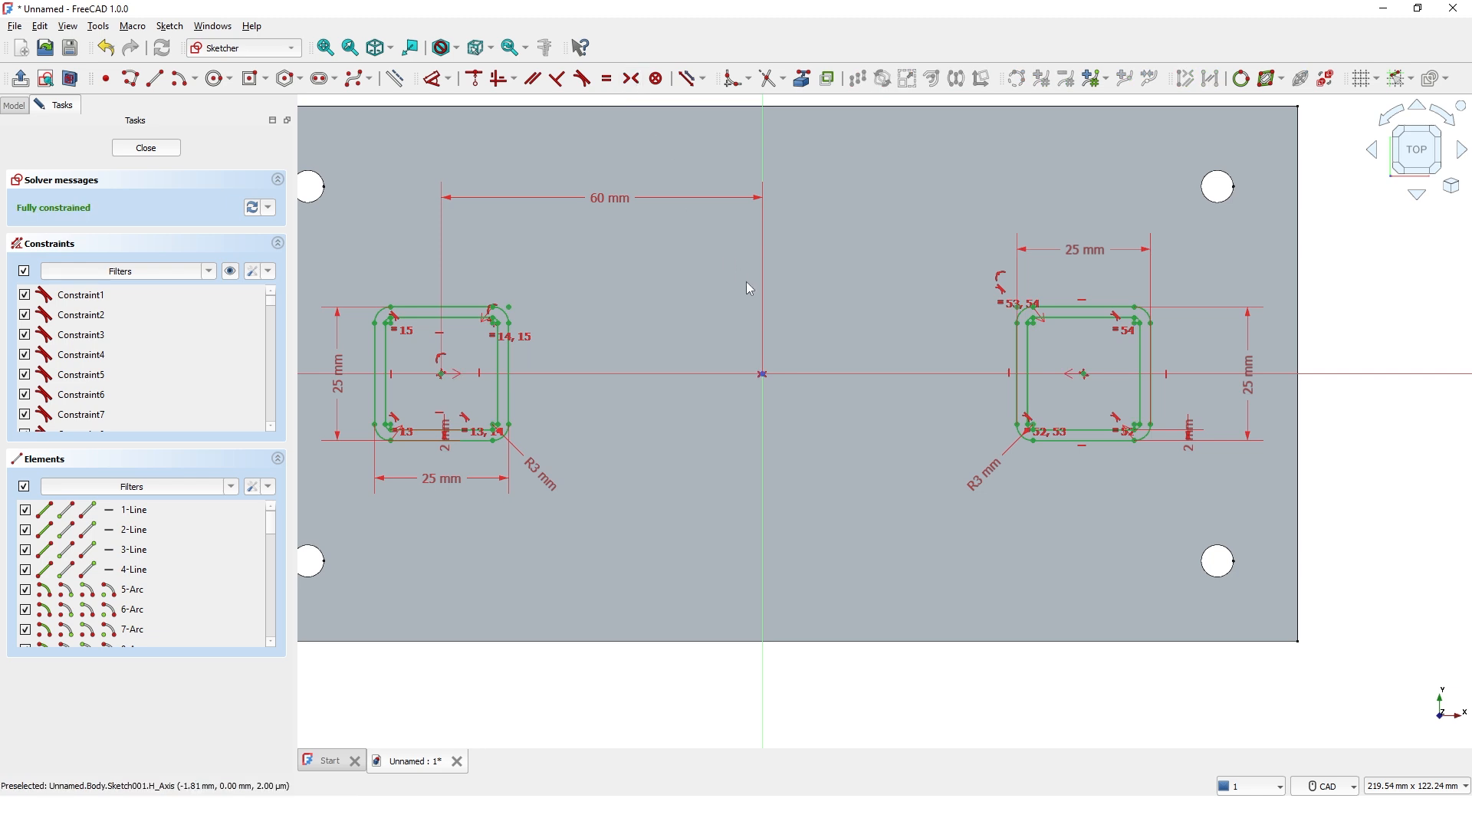
scroll(751, 289, down, 3)
middle_drag(706, 299, 693, 342)
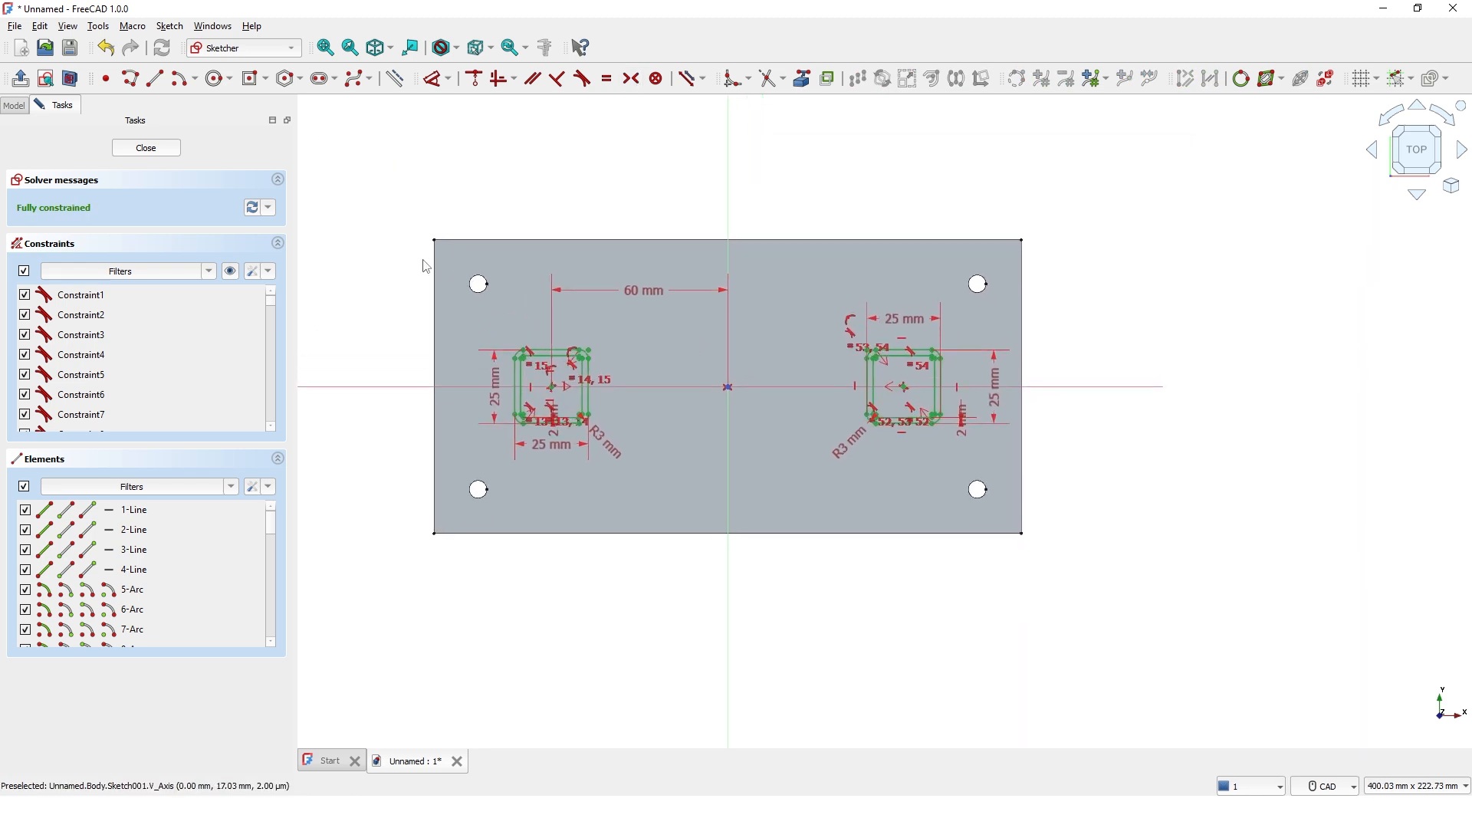
click(169, 151)
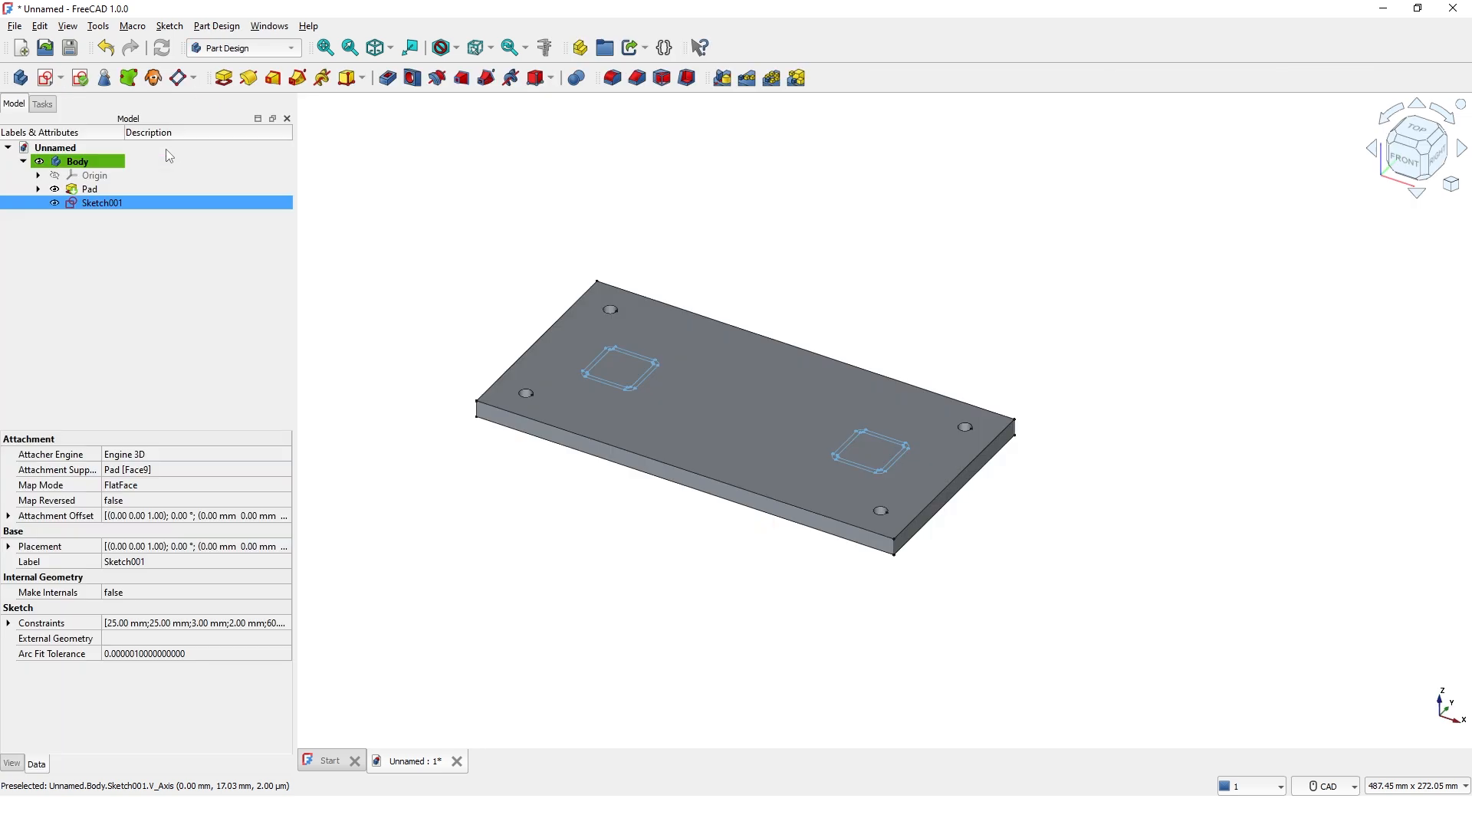
- Pad the two square tube profiles to a length of 100 mm
click(223, 79)
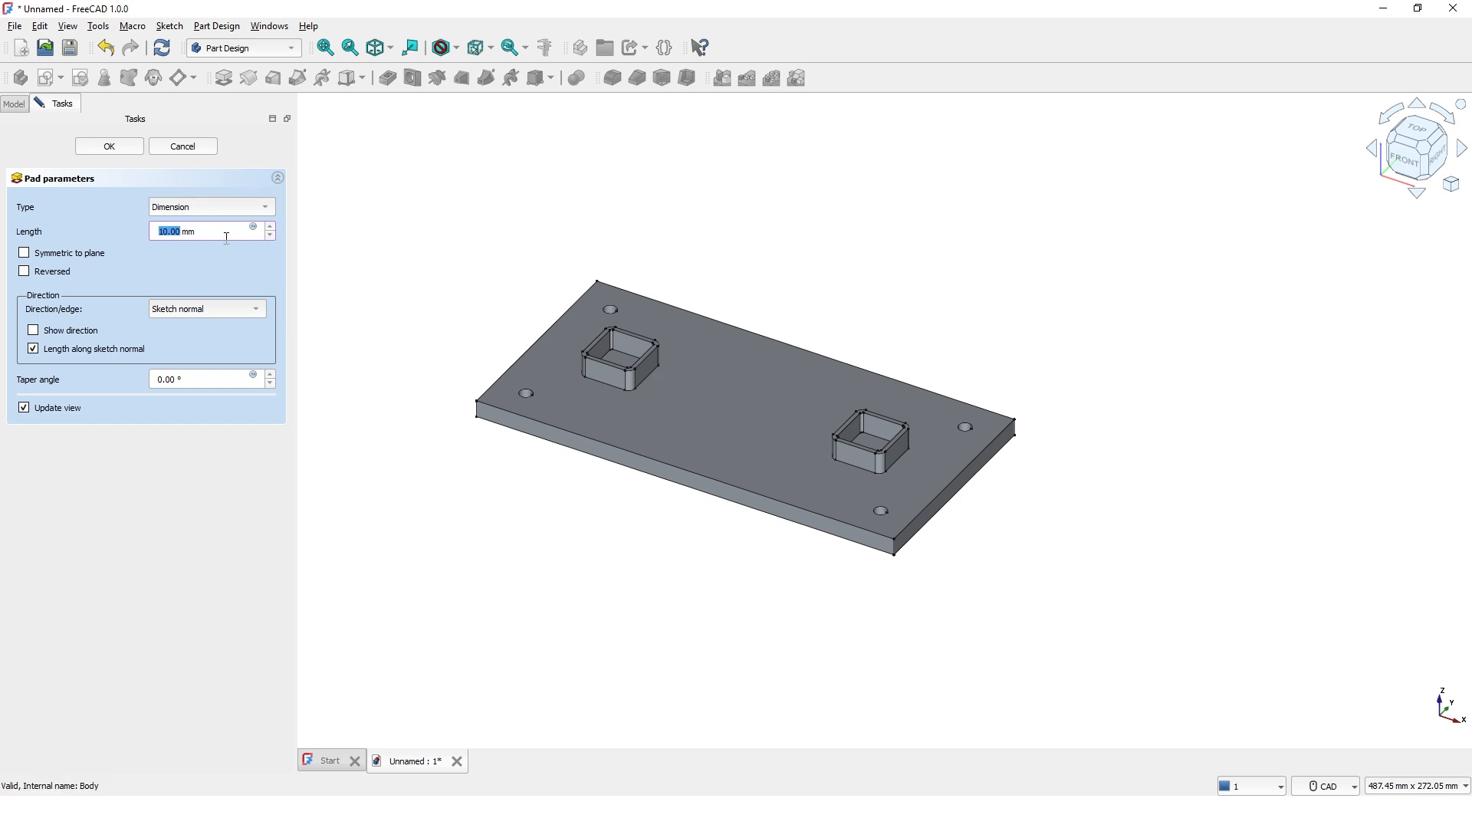
text(1)
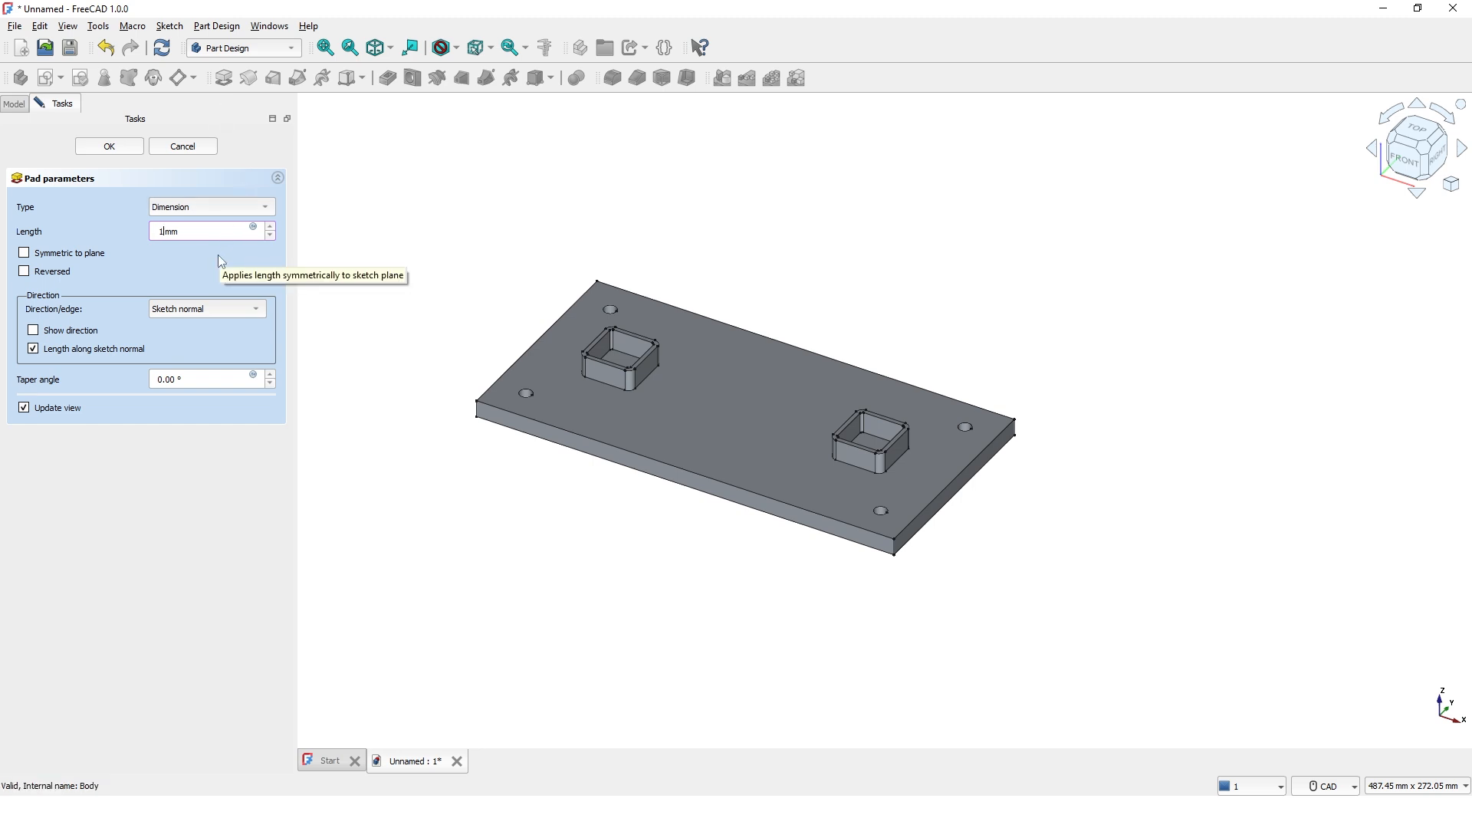
text(00)
key(Return)
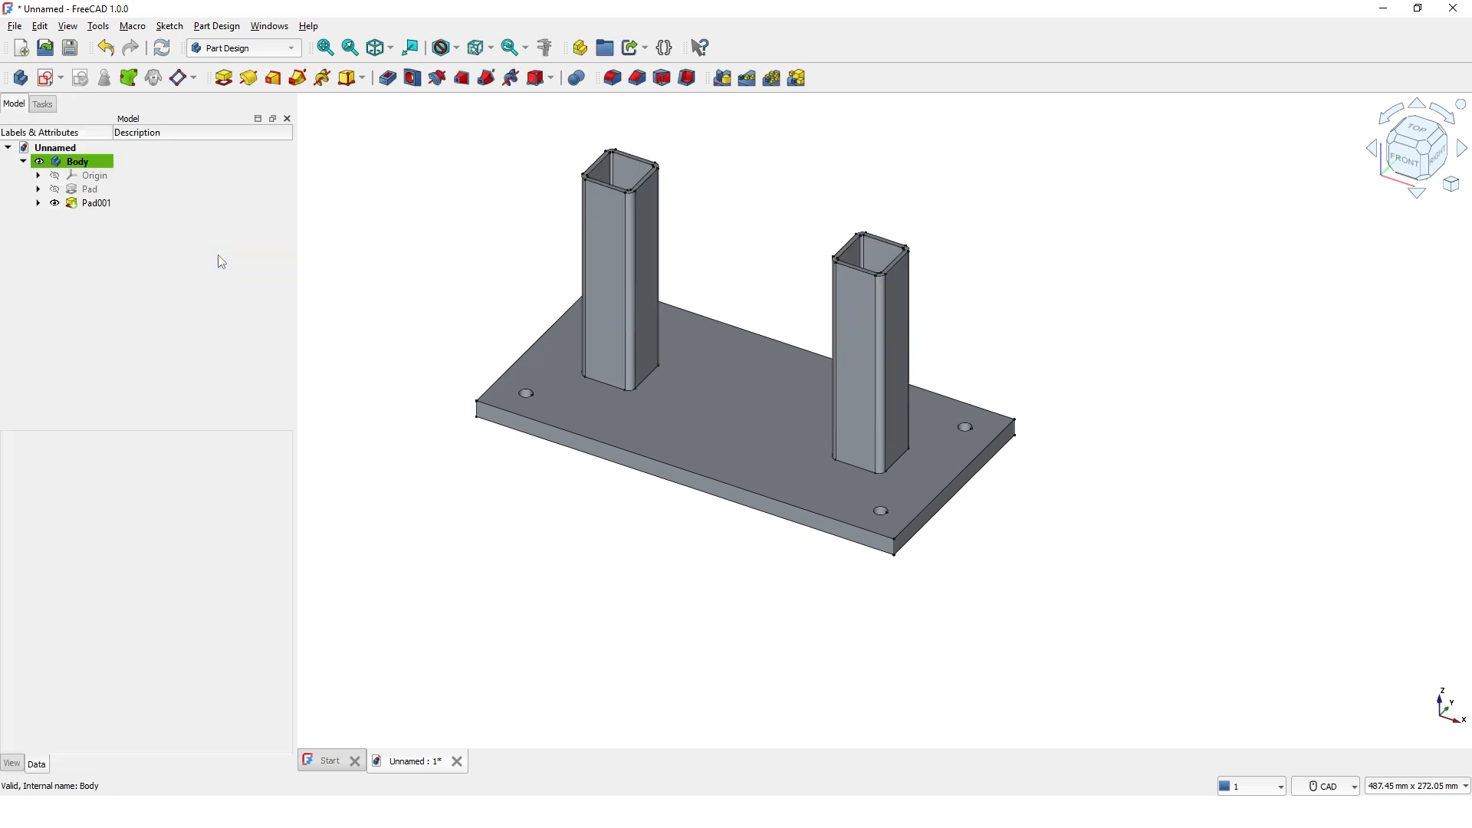
- Create a new sketch on the top end face of the left square tube
middle_drag(481, 293, 480, 379)
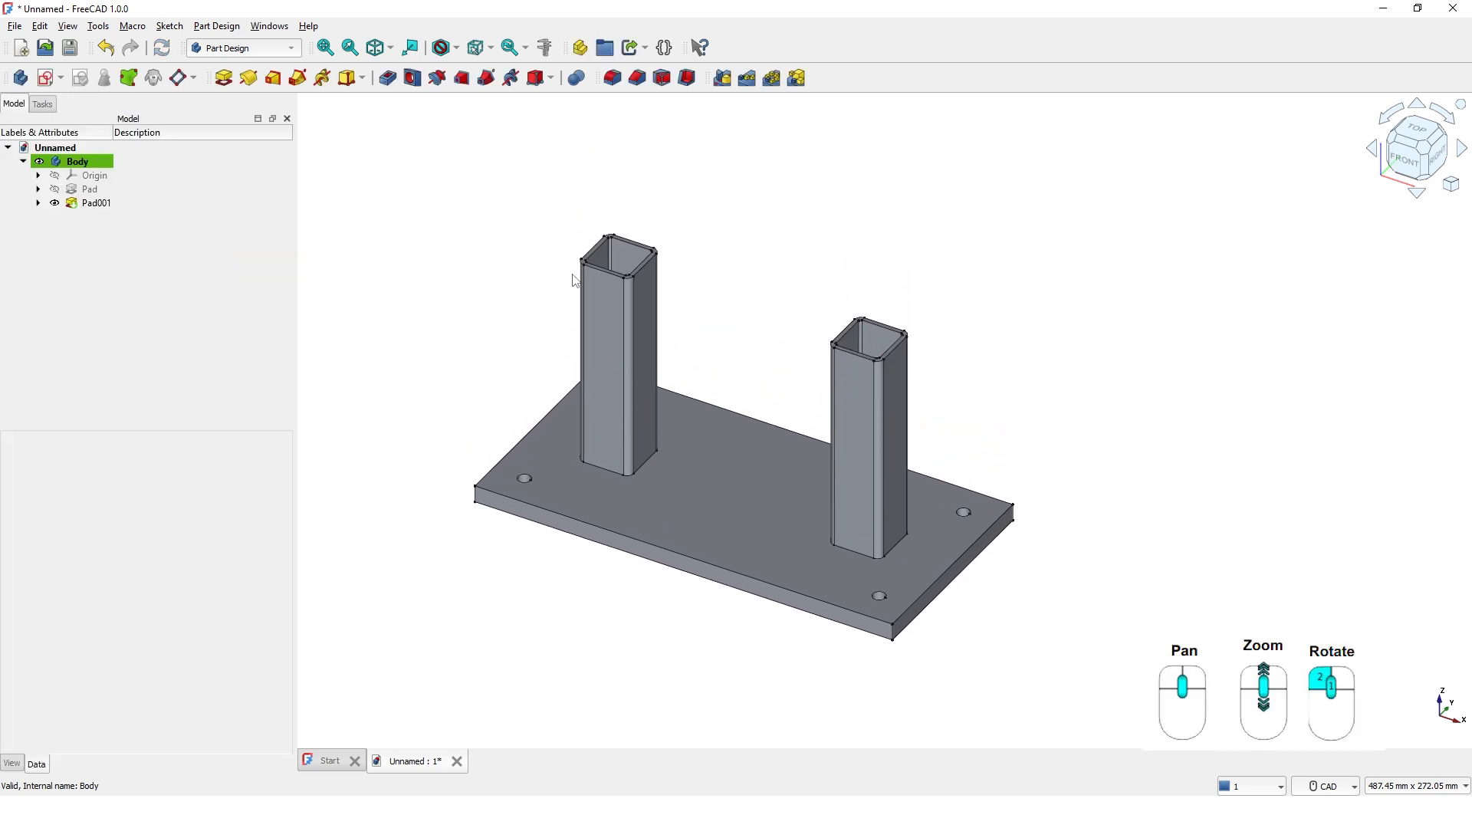
scroll(629, 230, up, 5)
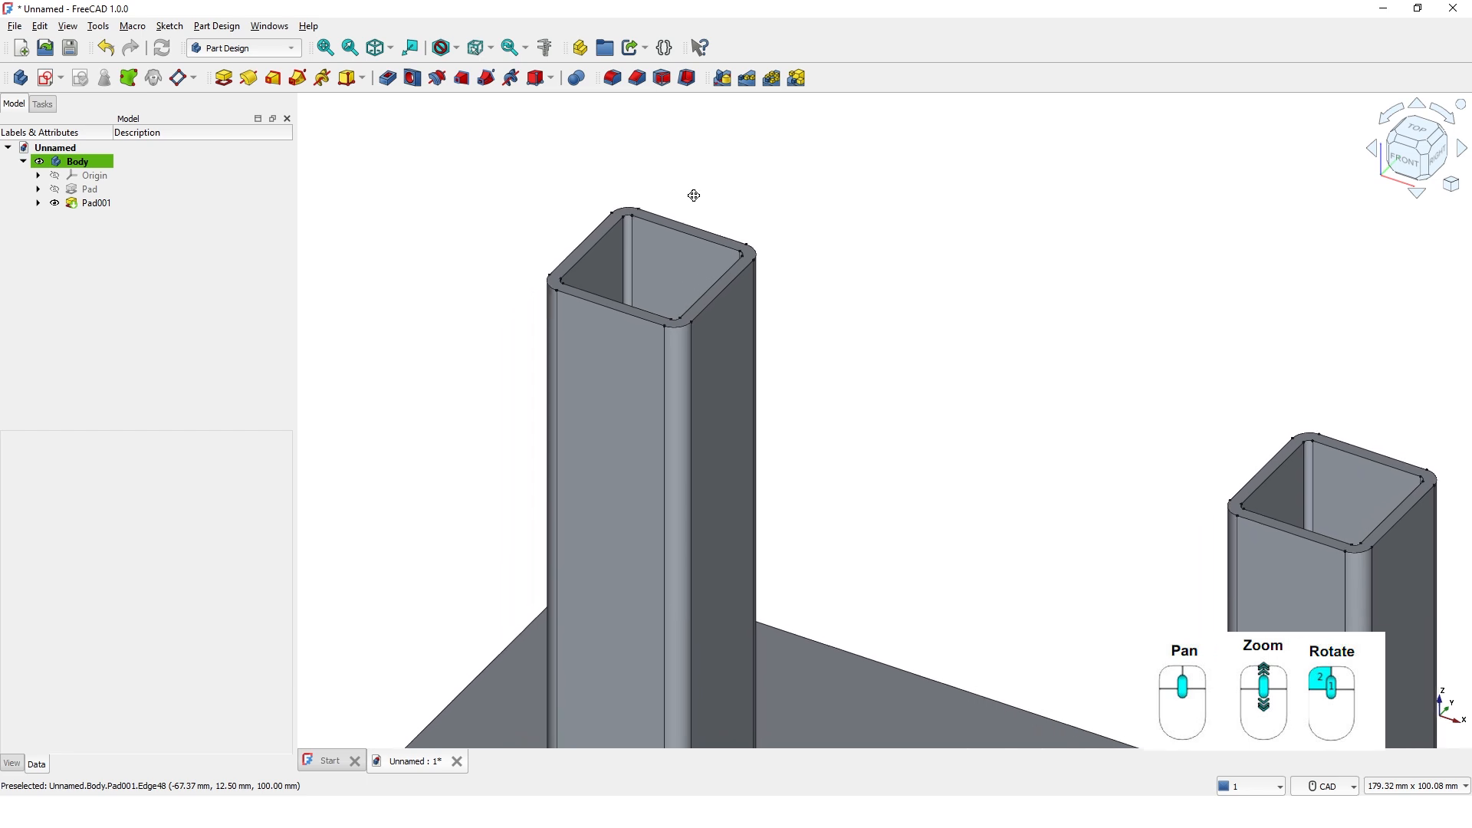
scroll(516, 202, up, 4)
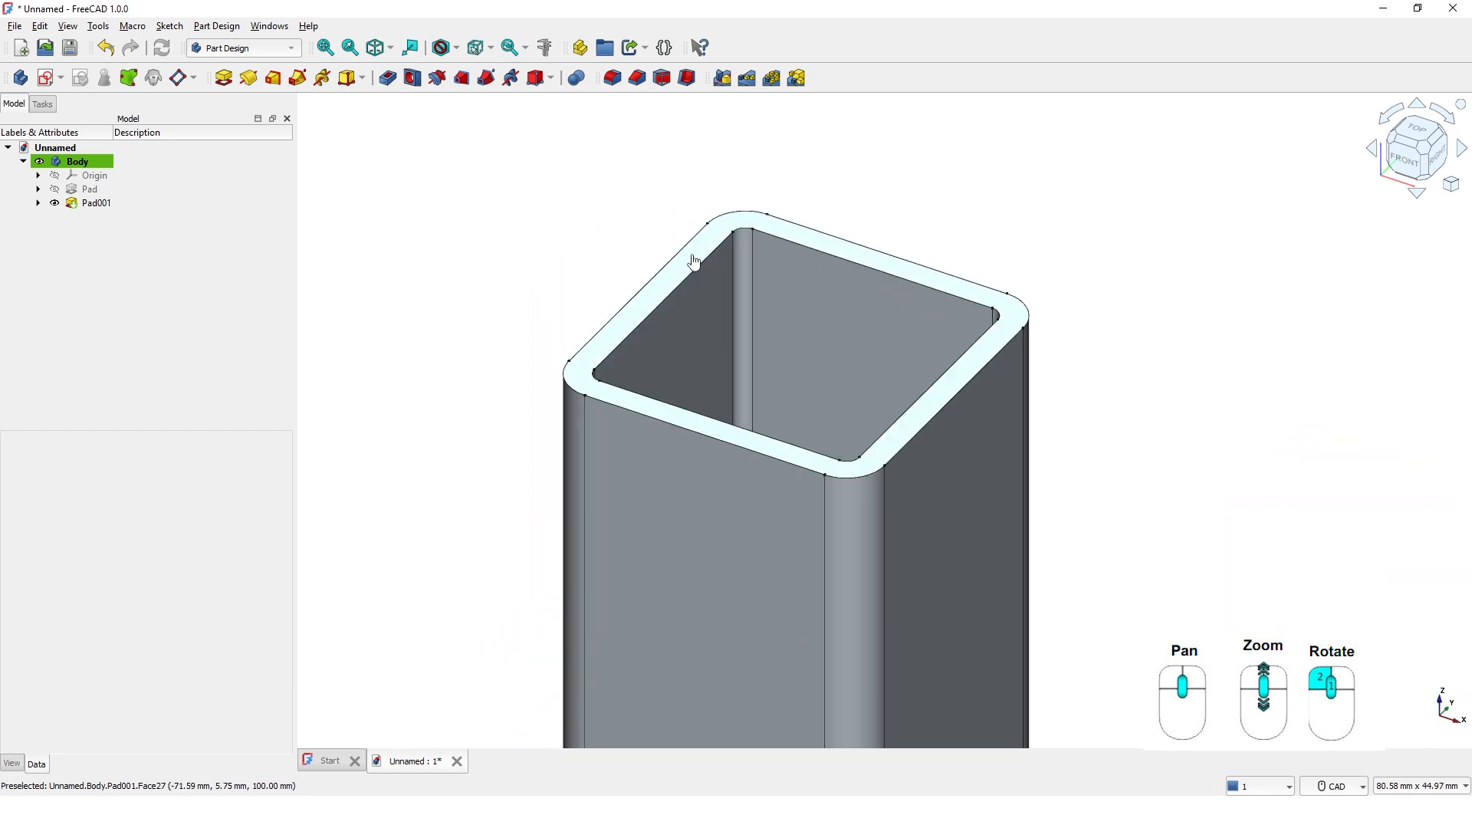
click(692, 259)
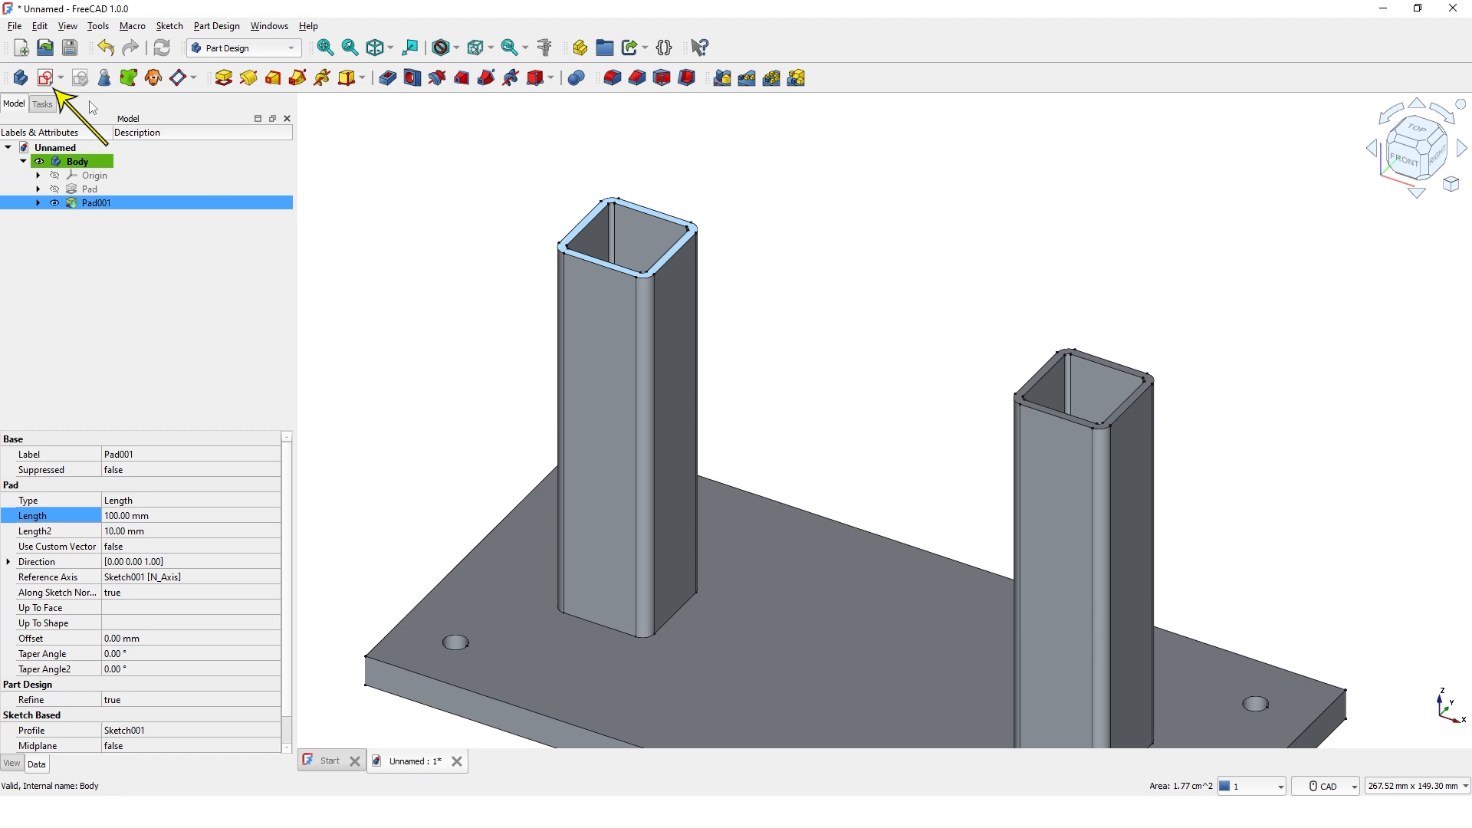
click(48, 79)
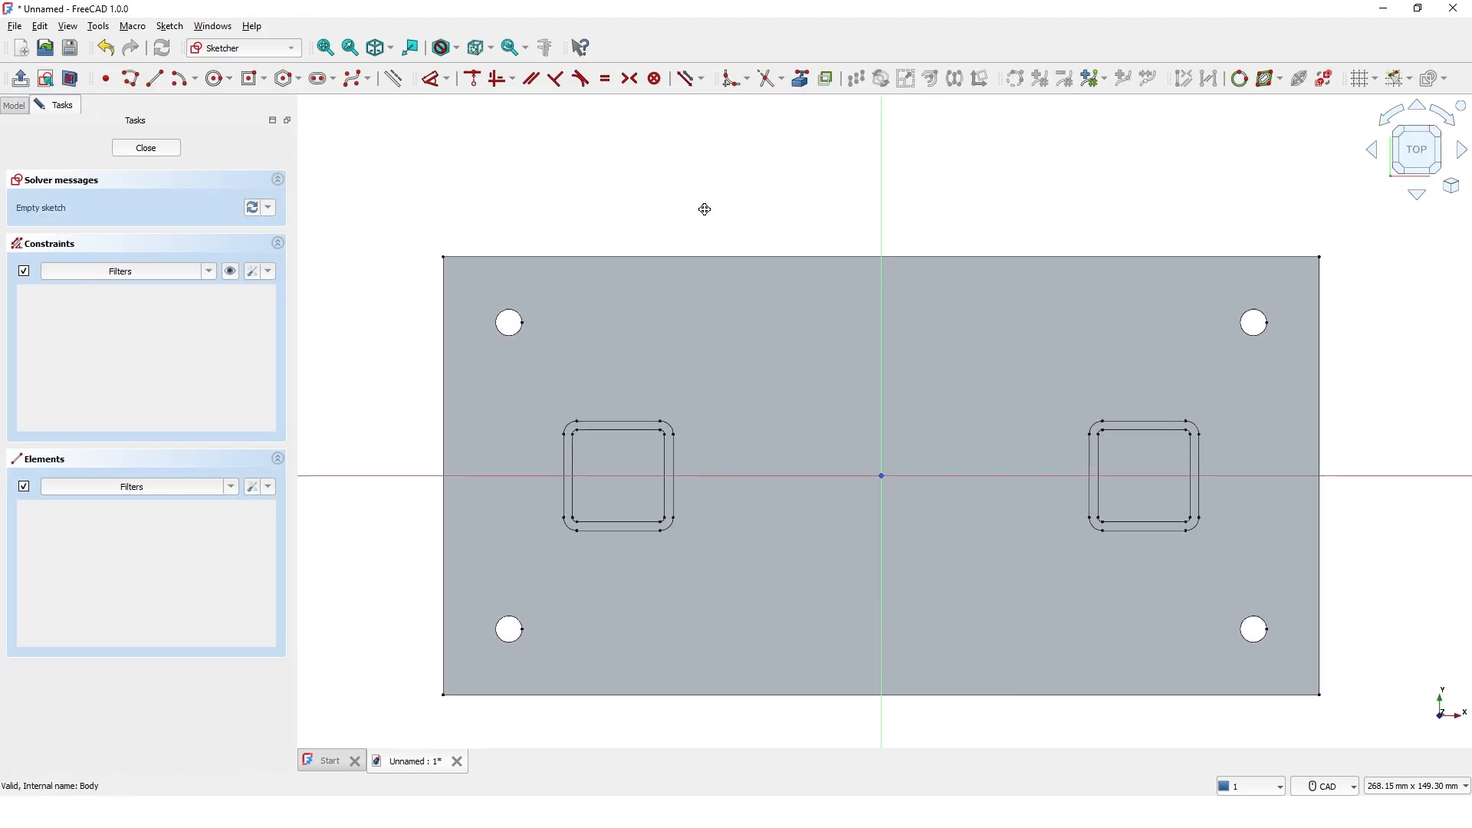
- Draw a 200 by 40 mm rectangle centred on the sketch origin
click(249, 83)
click(858, 471)
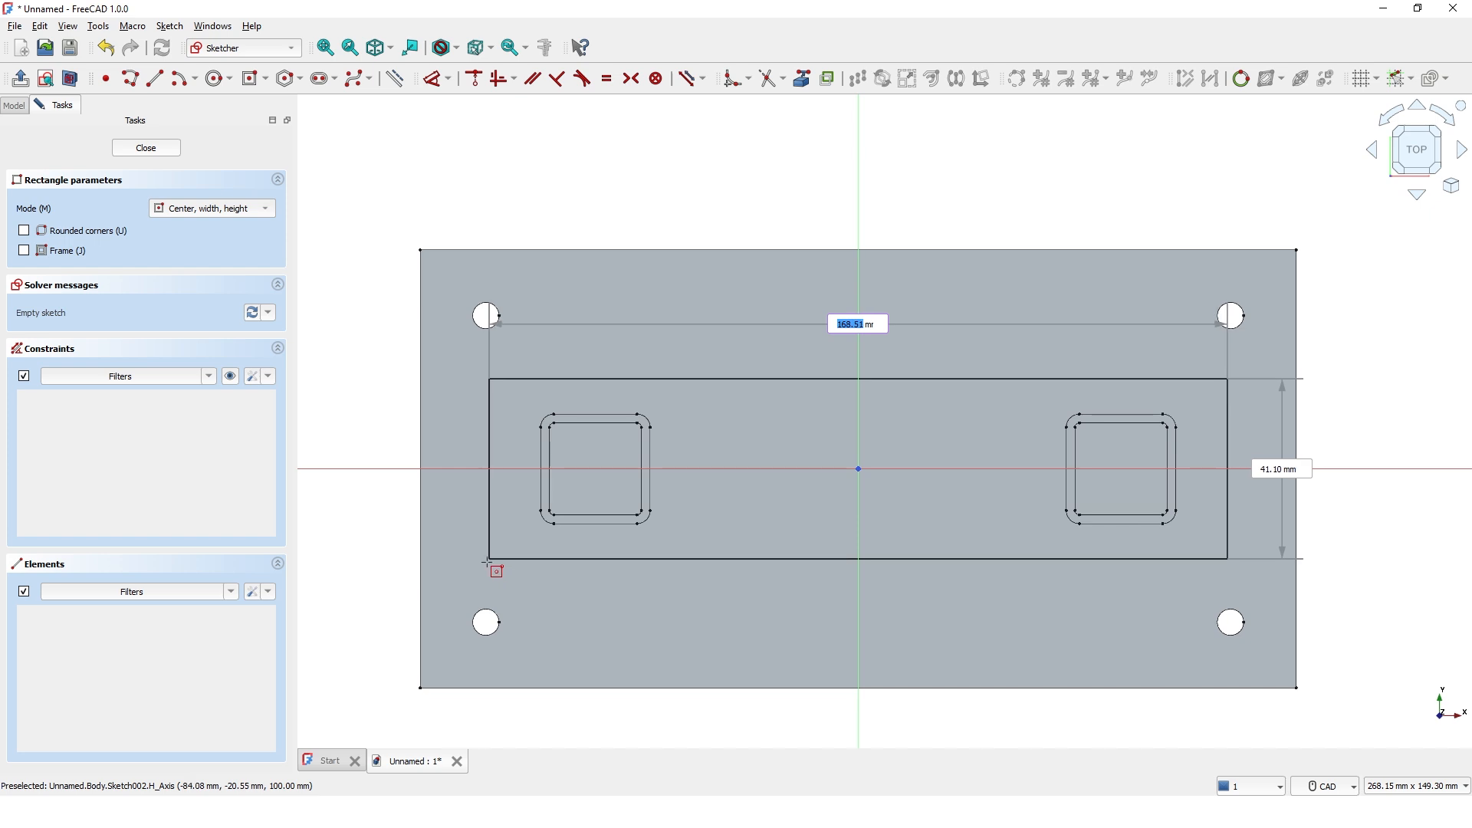
text(200mm)
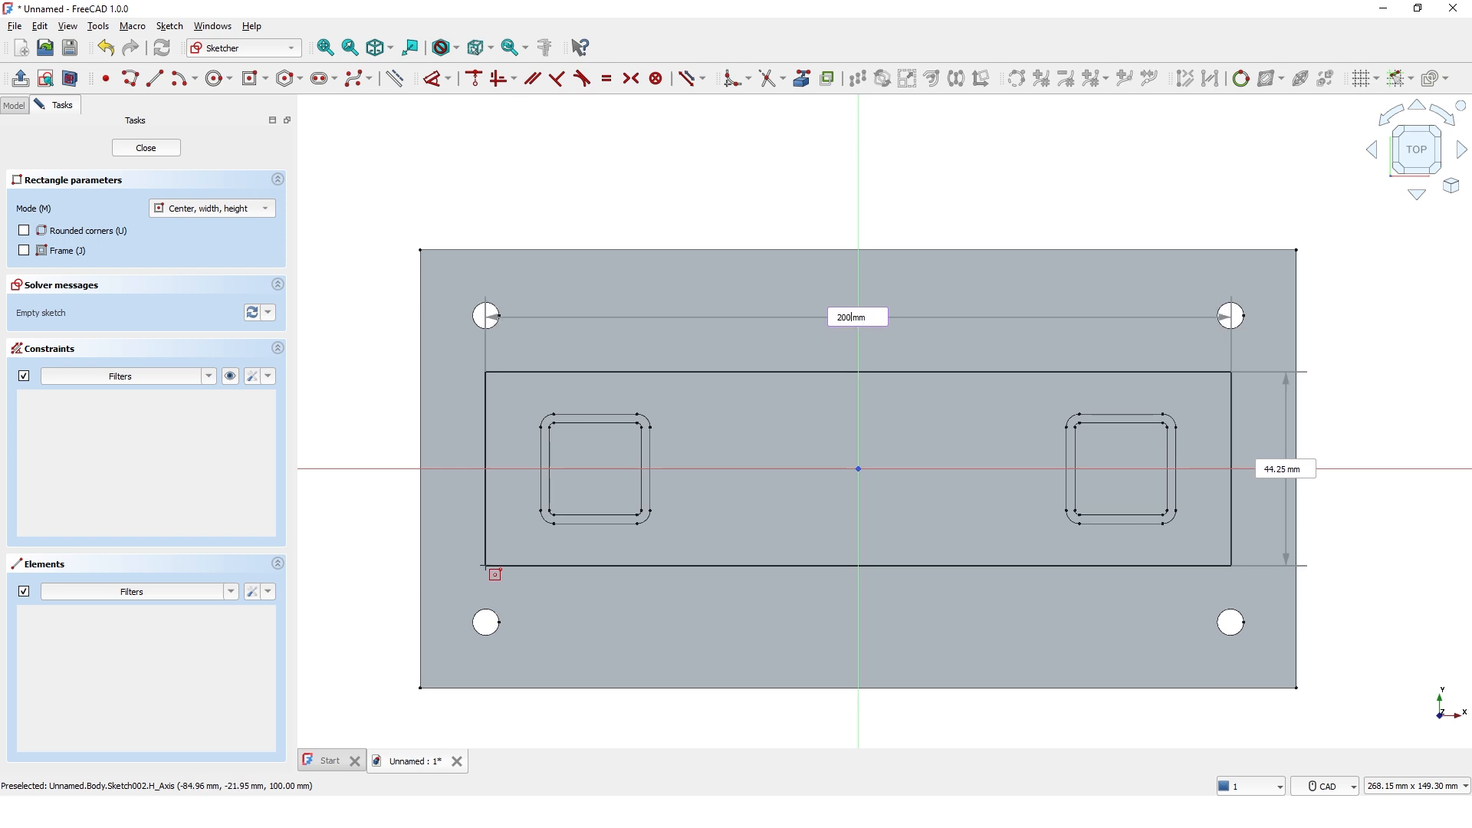
key(Tab)
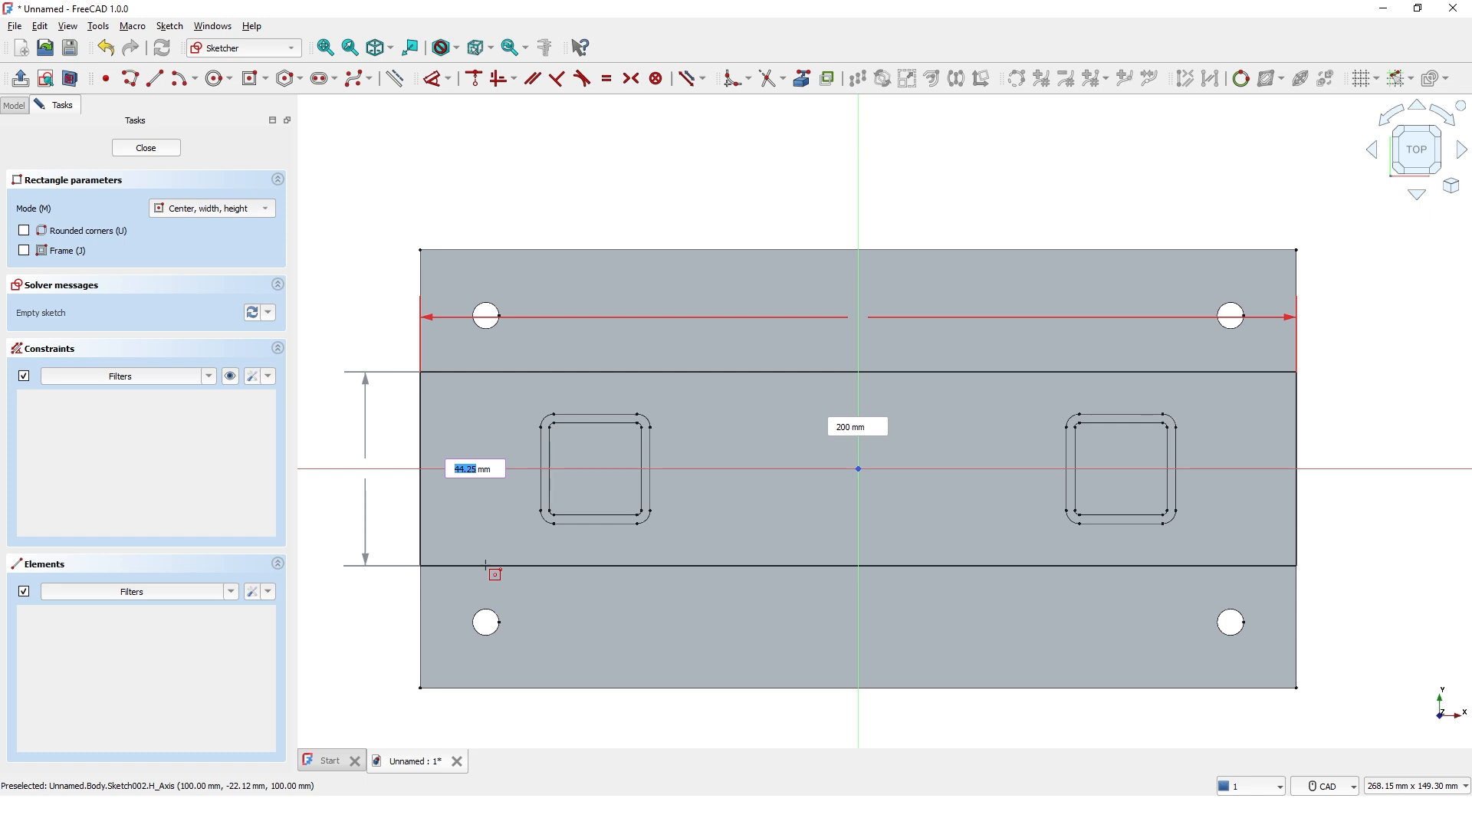
text(4)
key(Return)
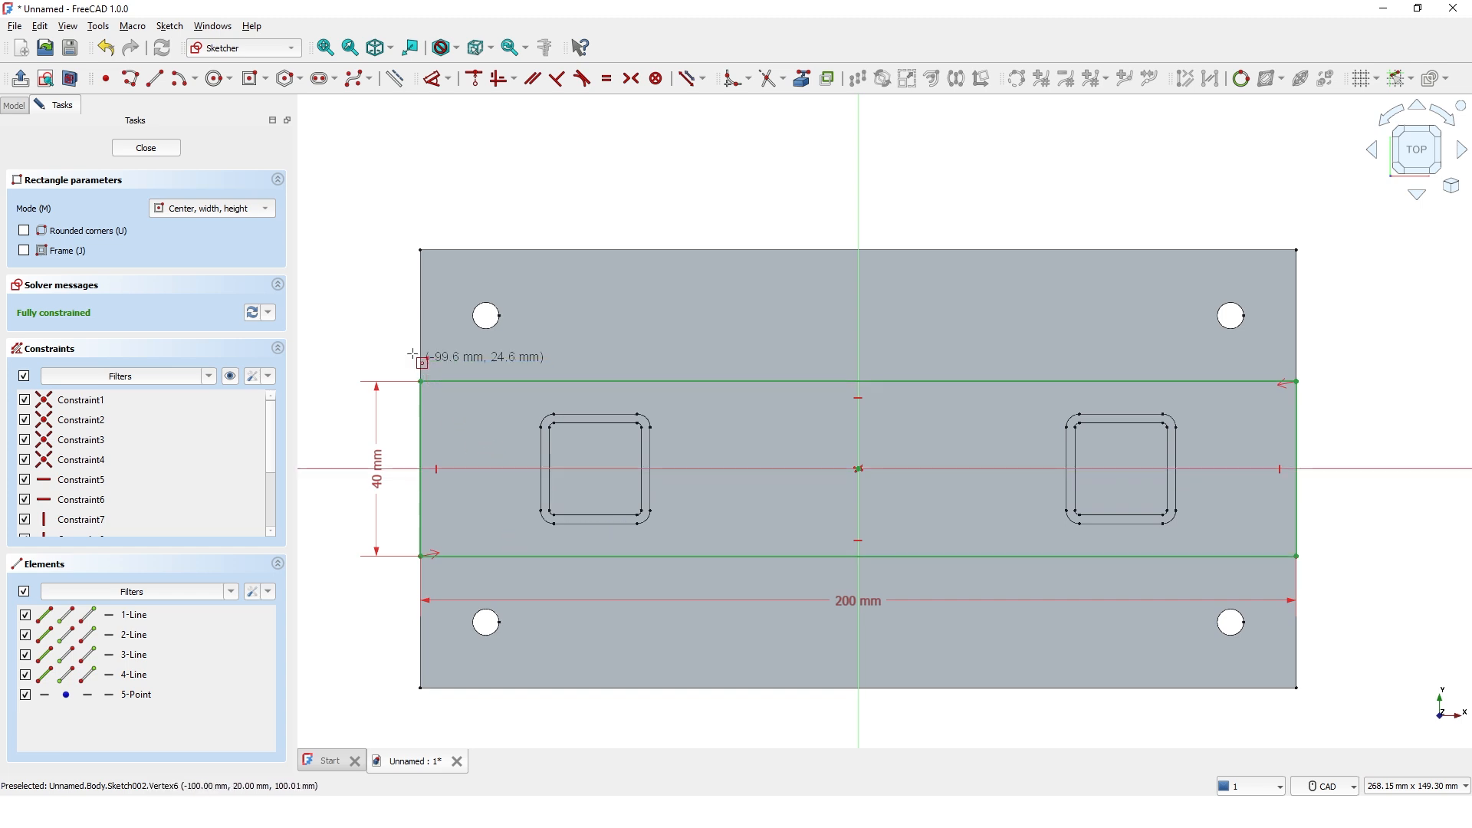
key(Escape)
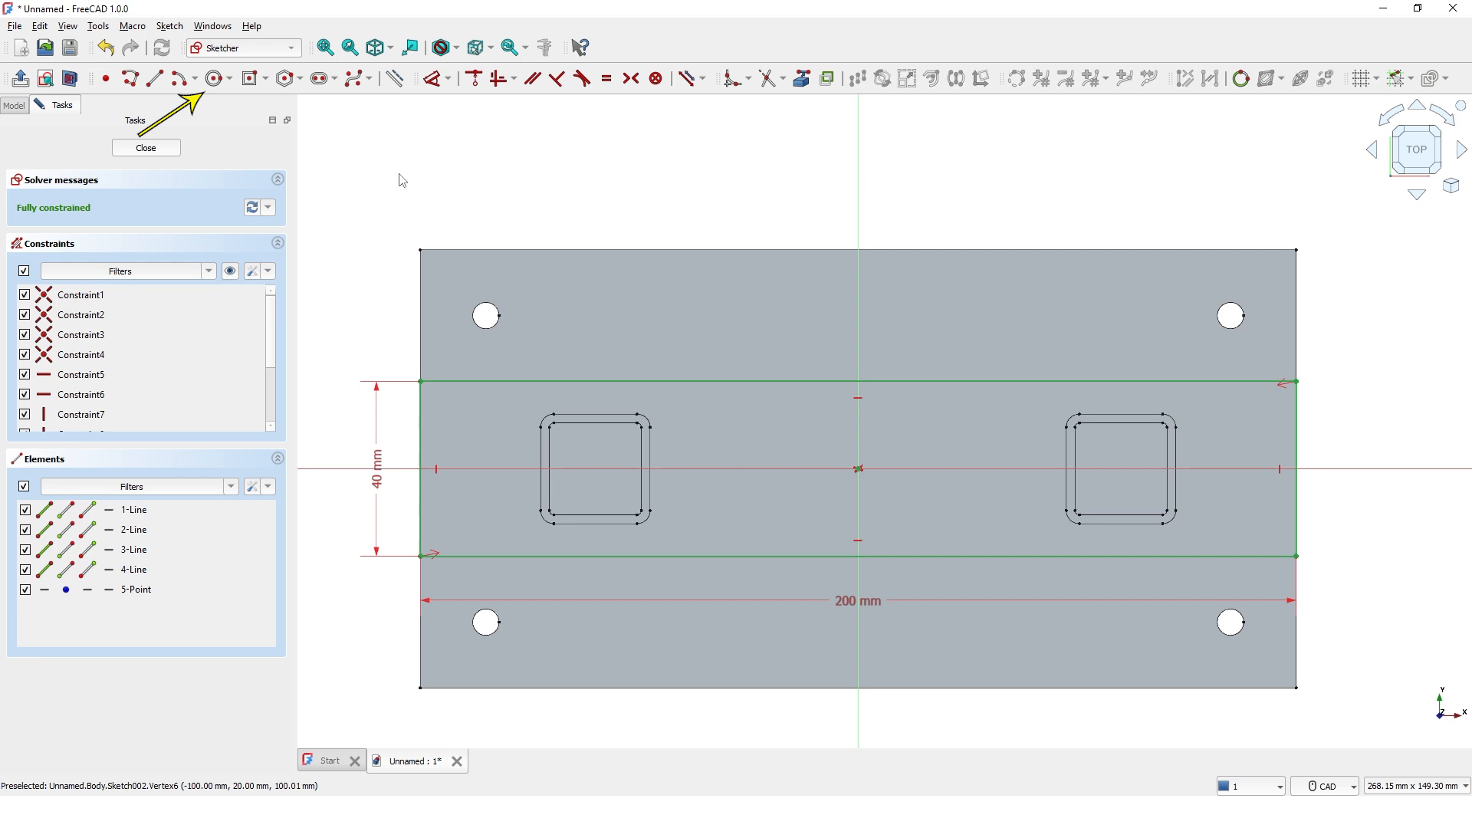
- Draw two hole circles on the horizontal axis, one near each short edge of the rectangle, the left one about 7 mm in diameter
click(218, 85)
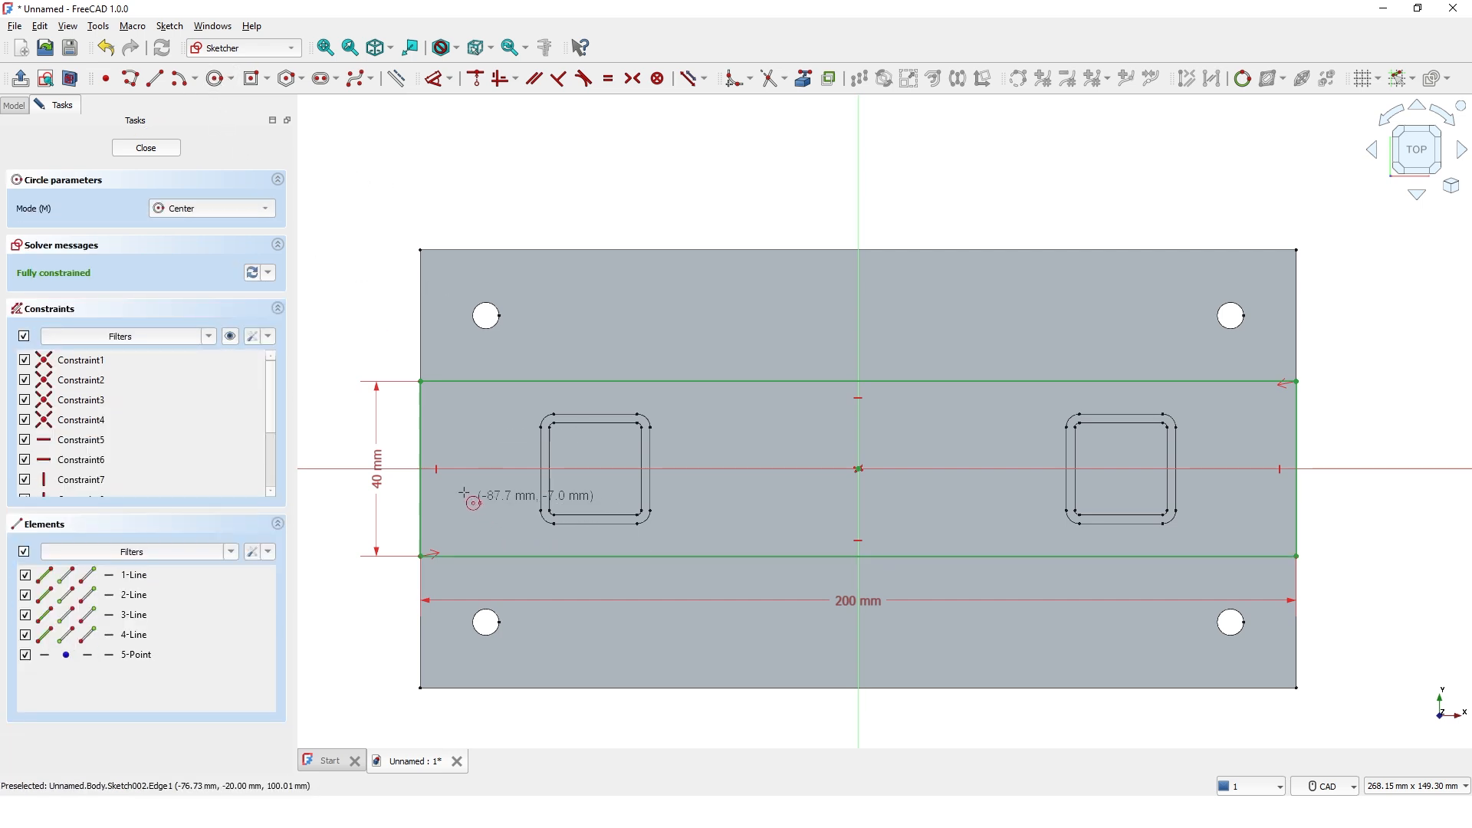
click(454, 468)
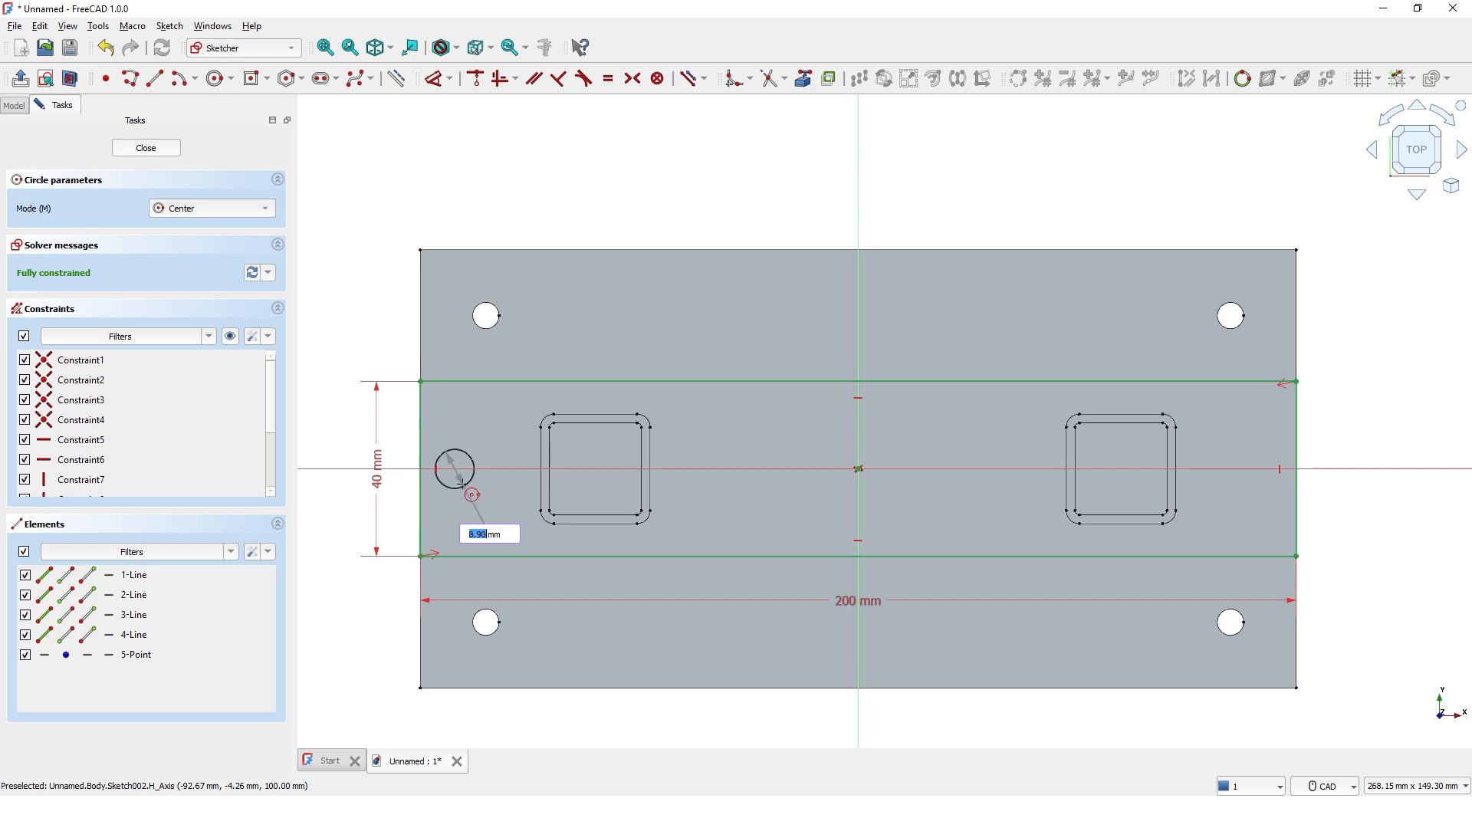
click(465, 479)
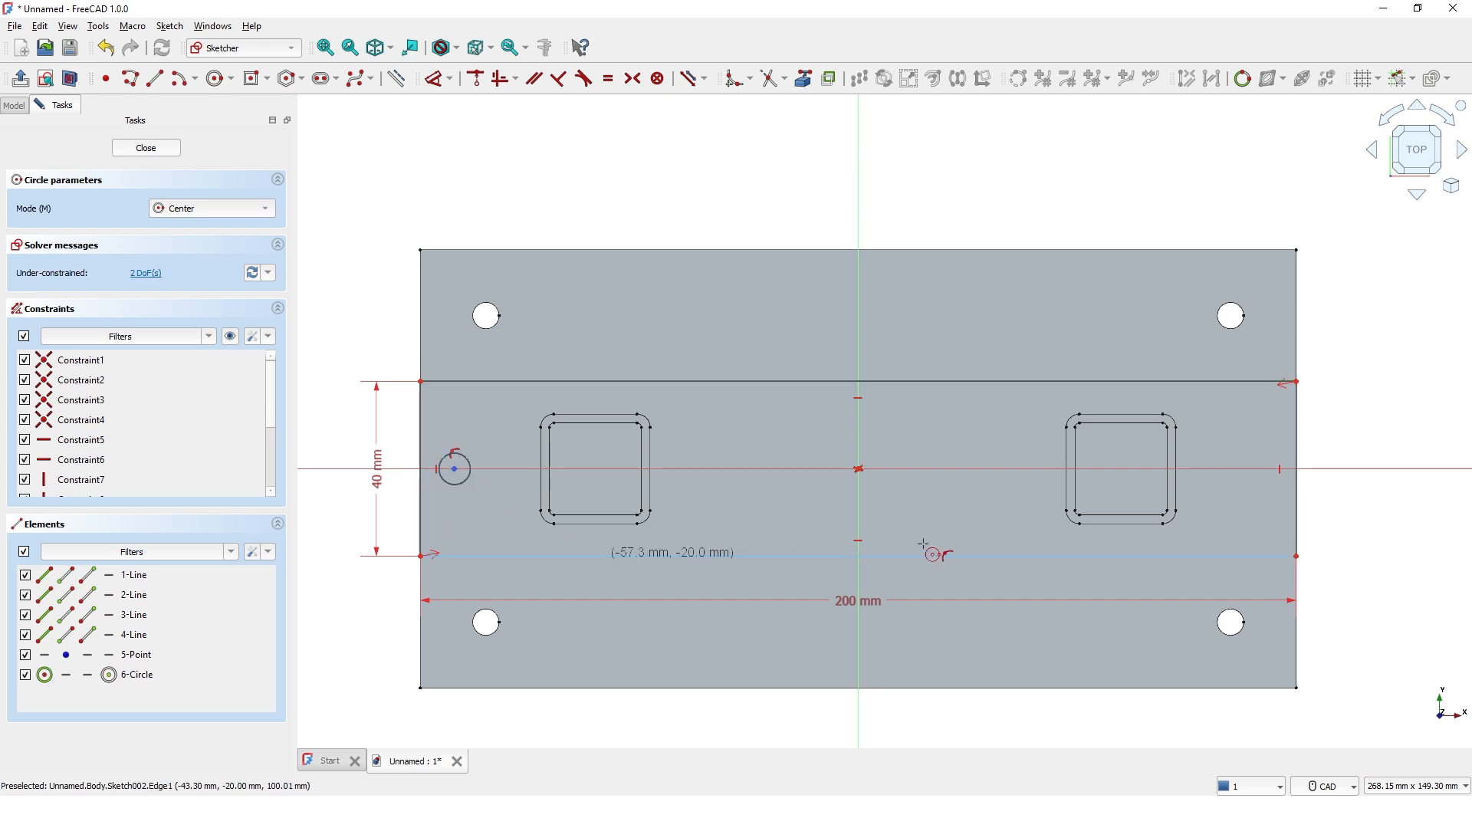
click(1254, 466)
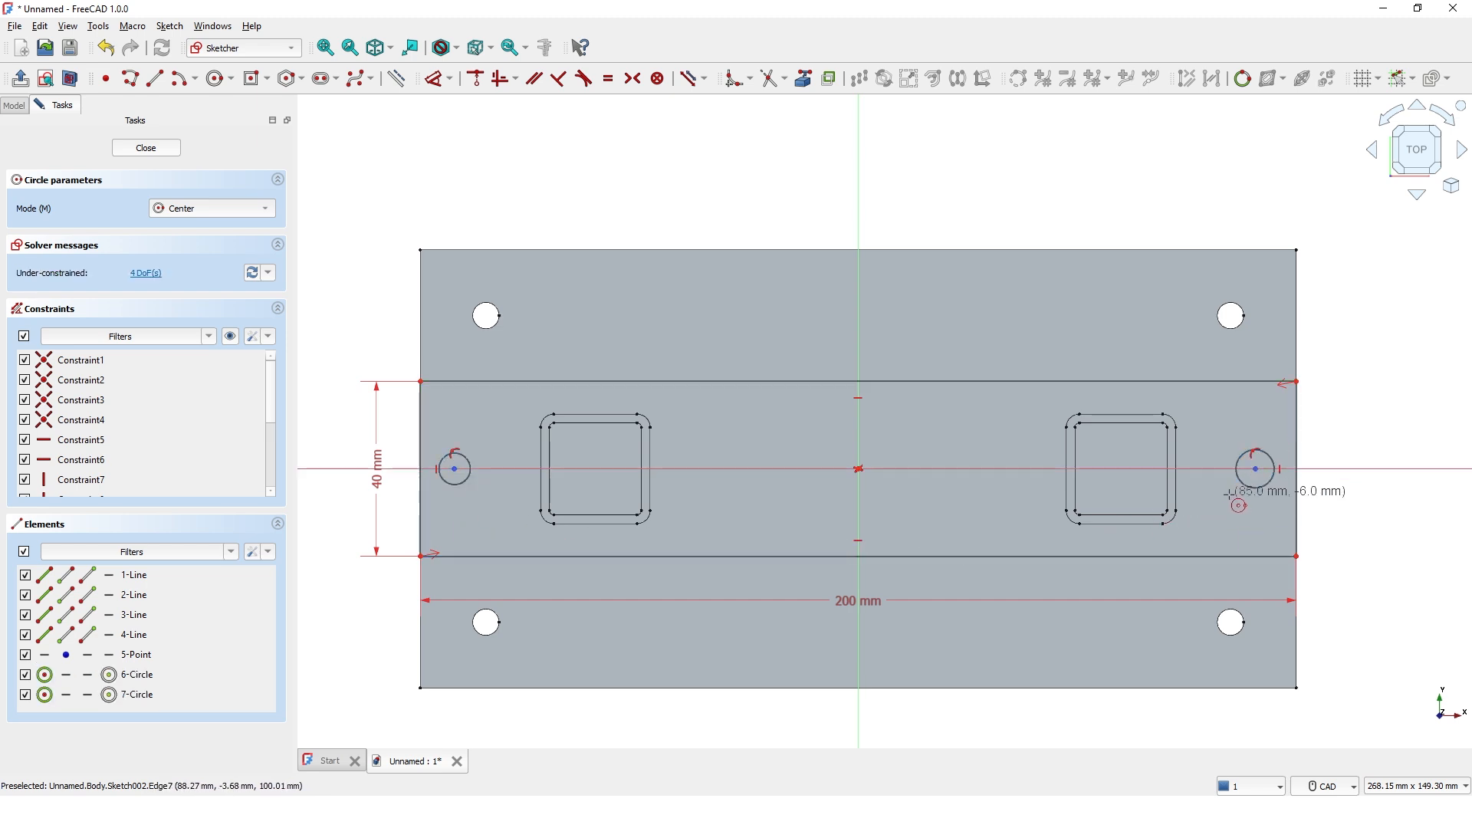
right_click(1227, 497)
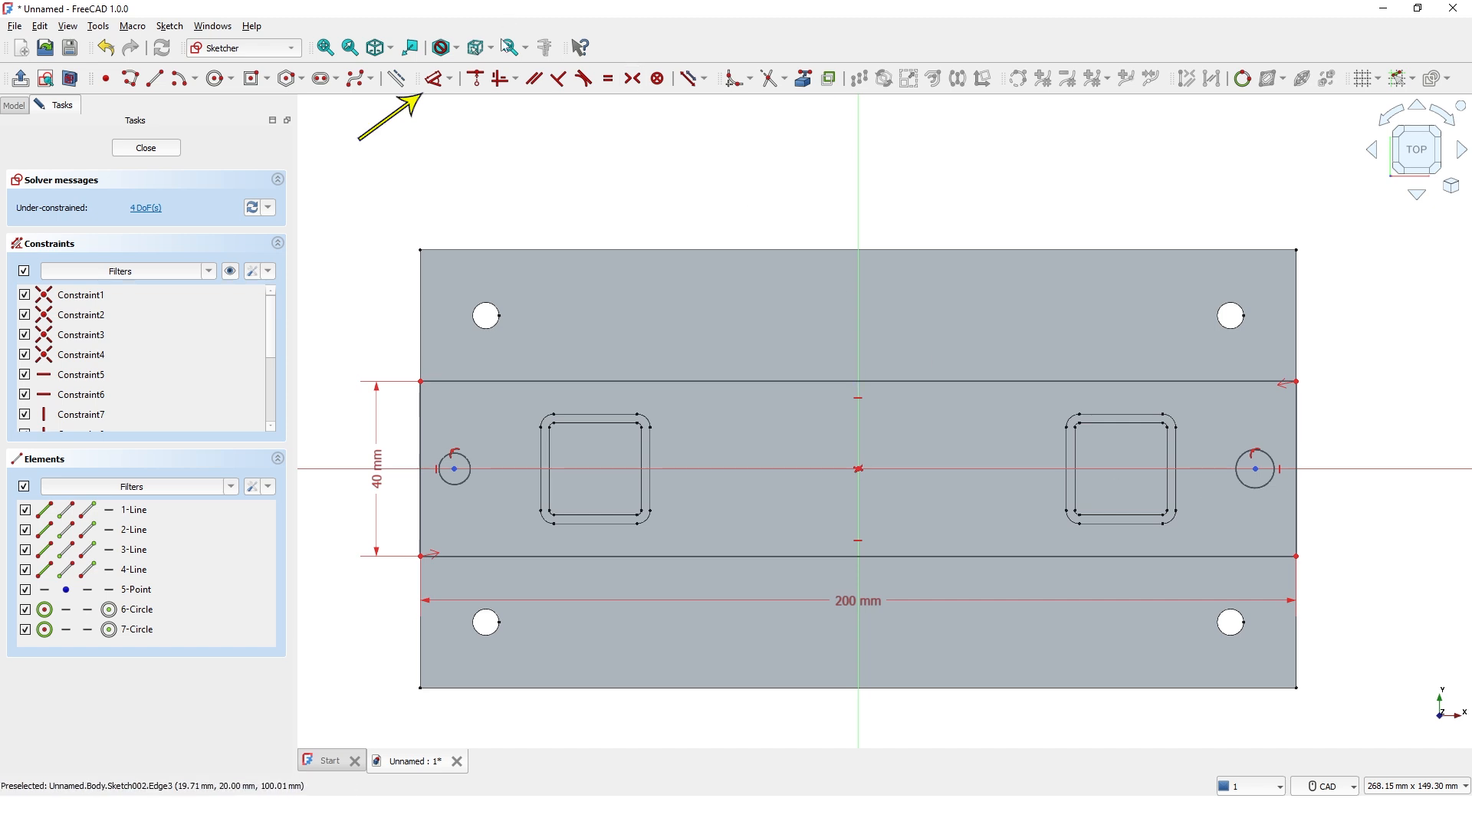
- Dimension the left hole circle's diameter as 8 mm
click(436, 77)
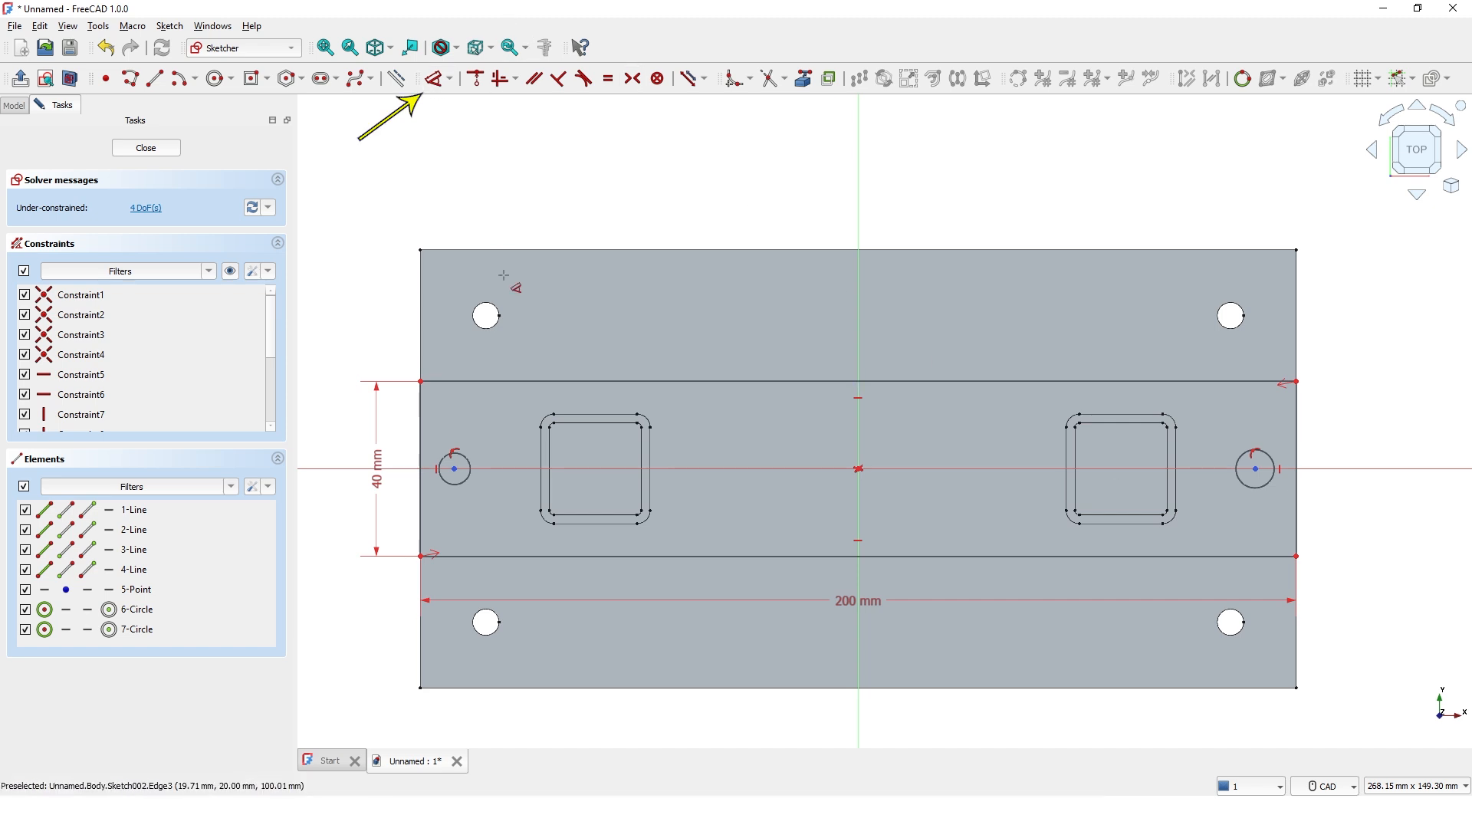
click(471, 457)
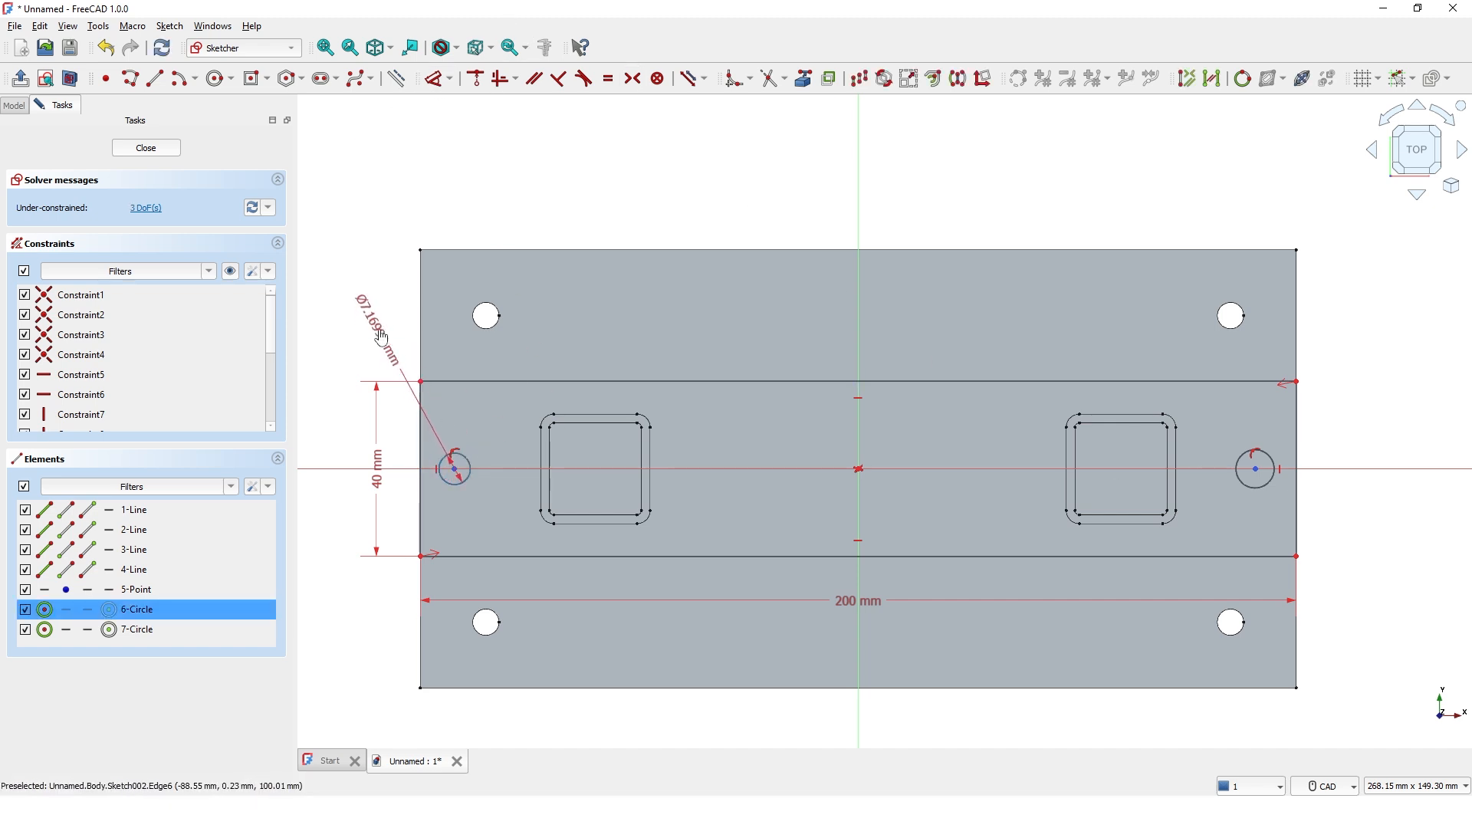
click(390, 243)
text(8mm)
key(Return)
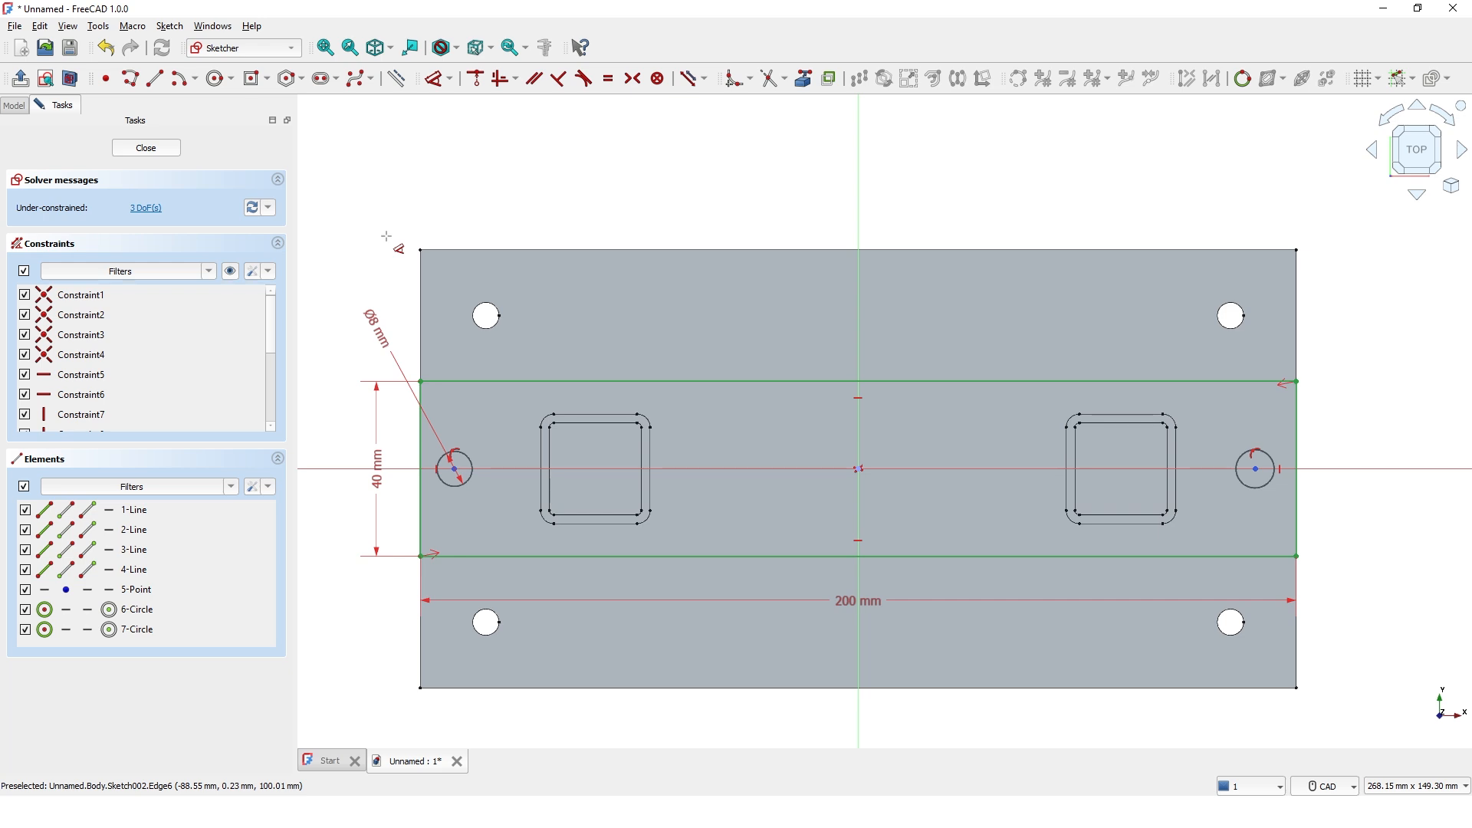
- Dimension the gap between the left hole circle and the rectangle's left edge as 10 mm
click(443, 483)
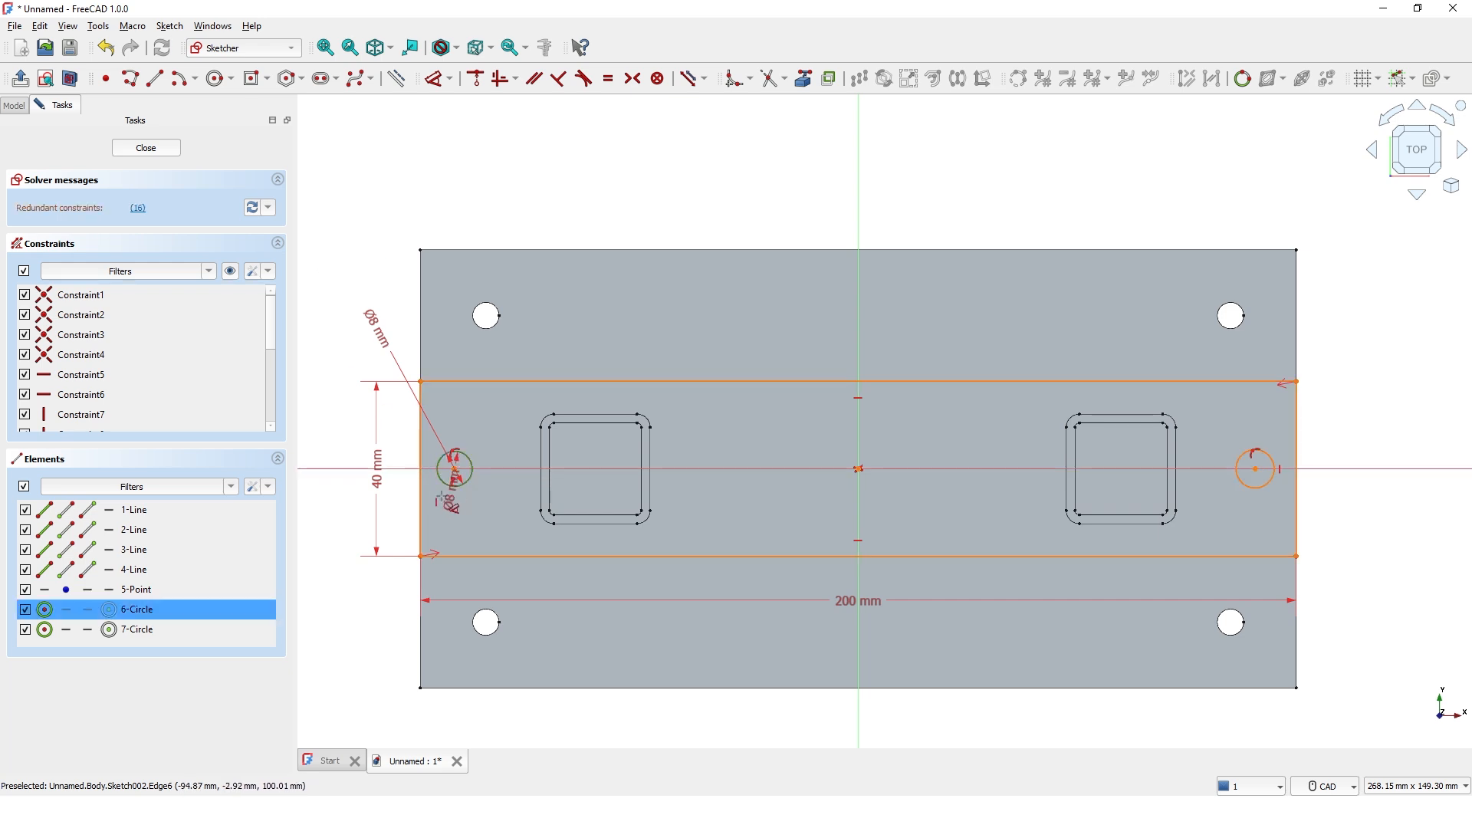
click(420, 504)
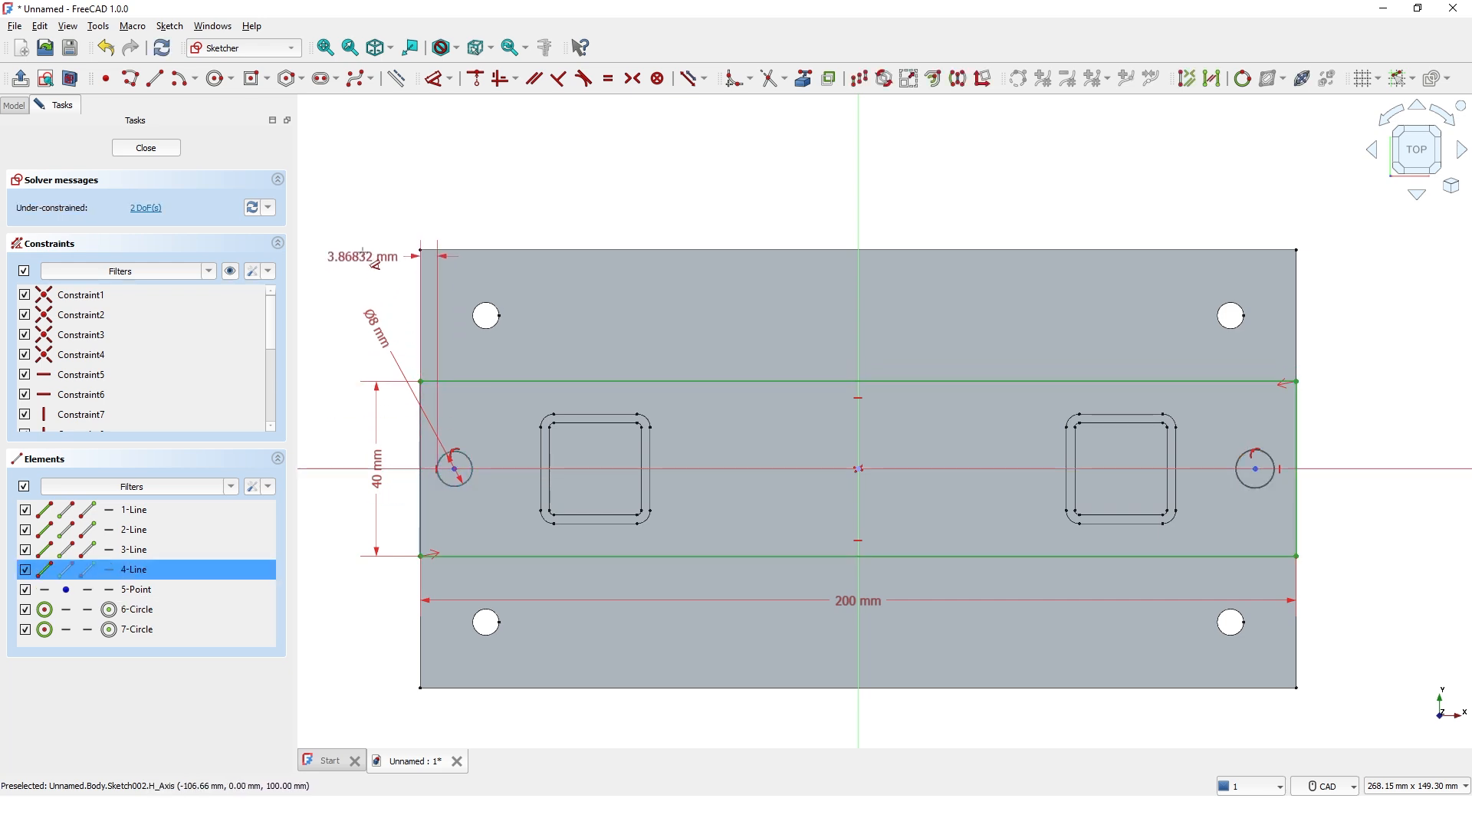
click(373, 265)
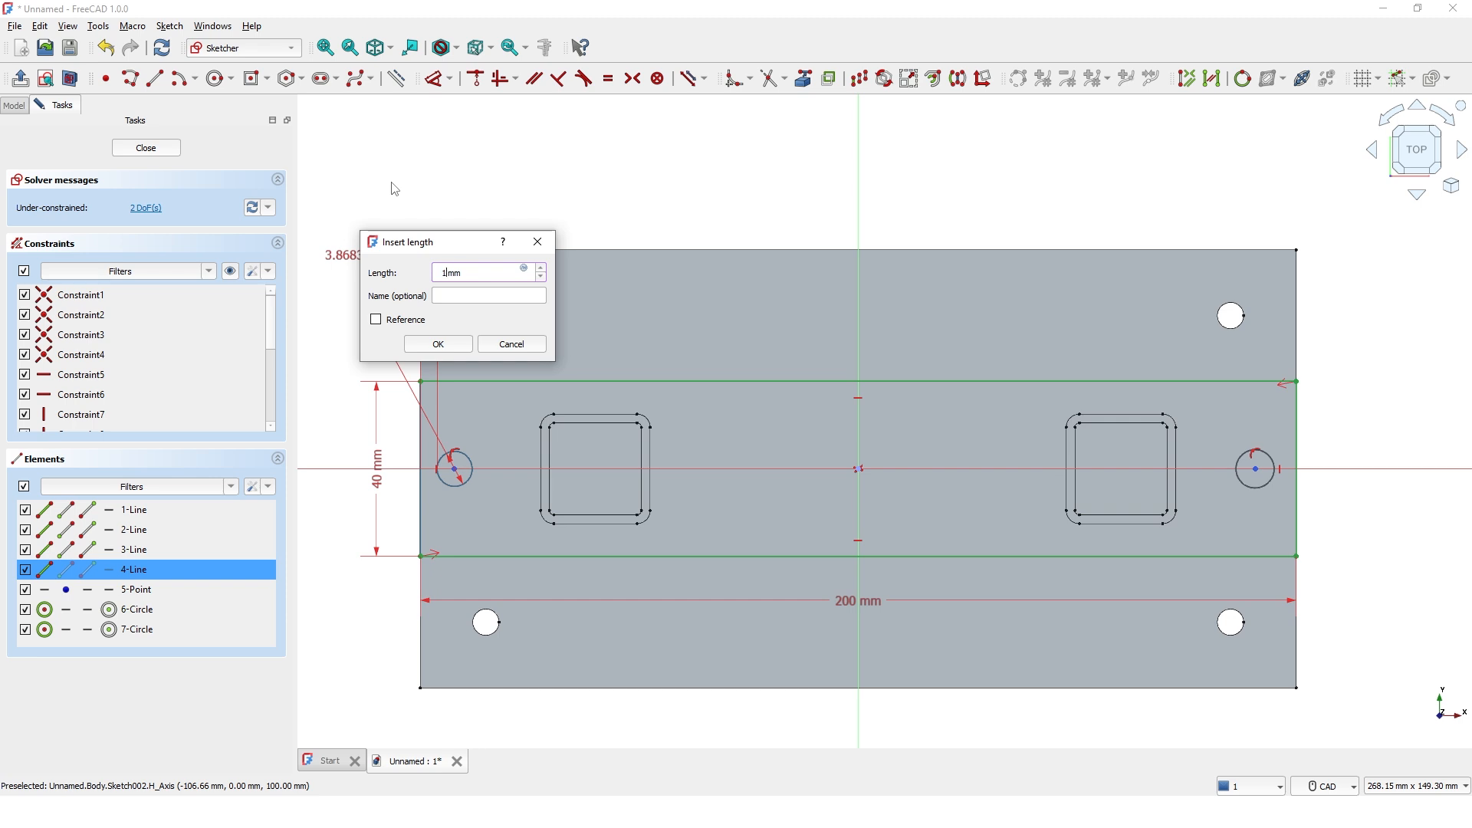
text(10)
key(Return)
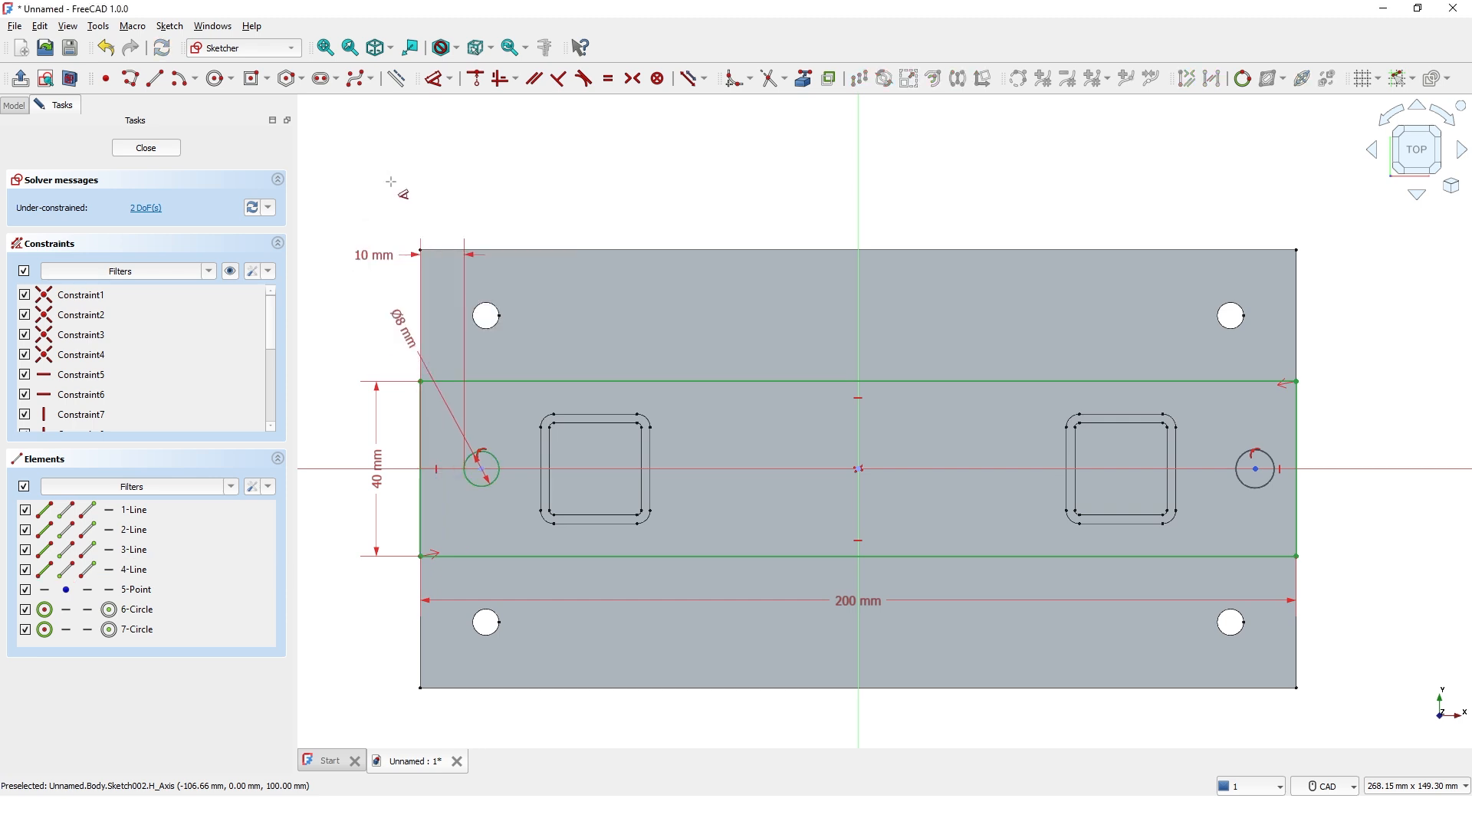
right_click(393, 185)
- Constrain the left and right hole circles to equal size
ctrl+click(502, 452)
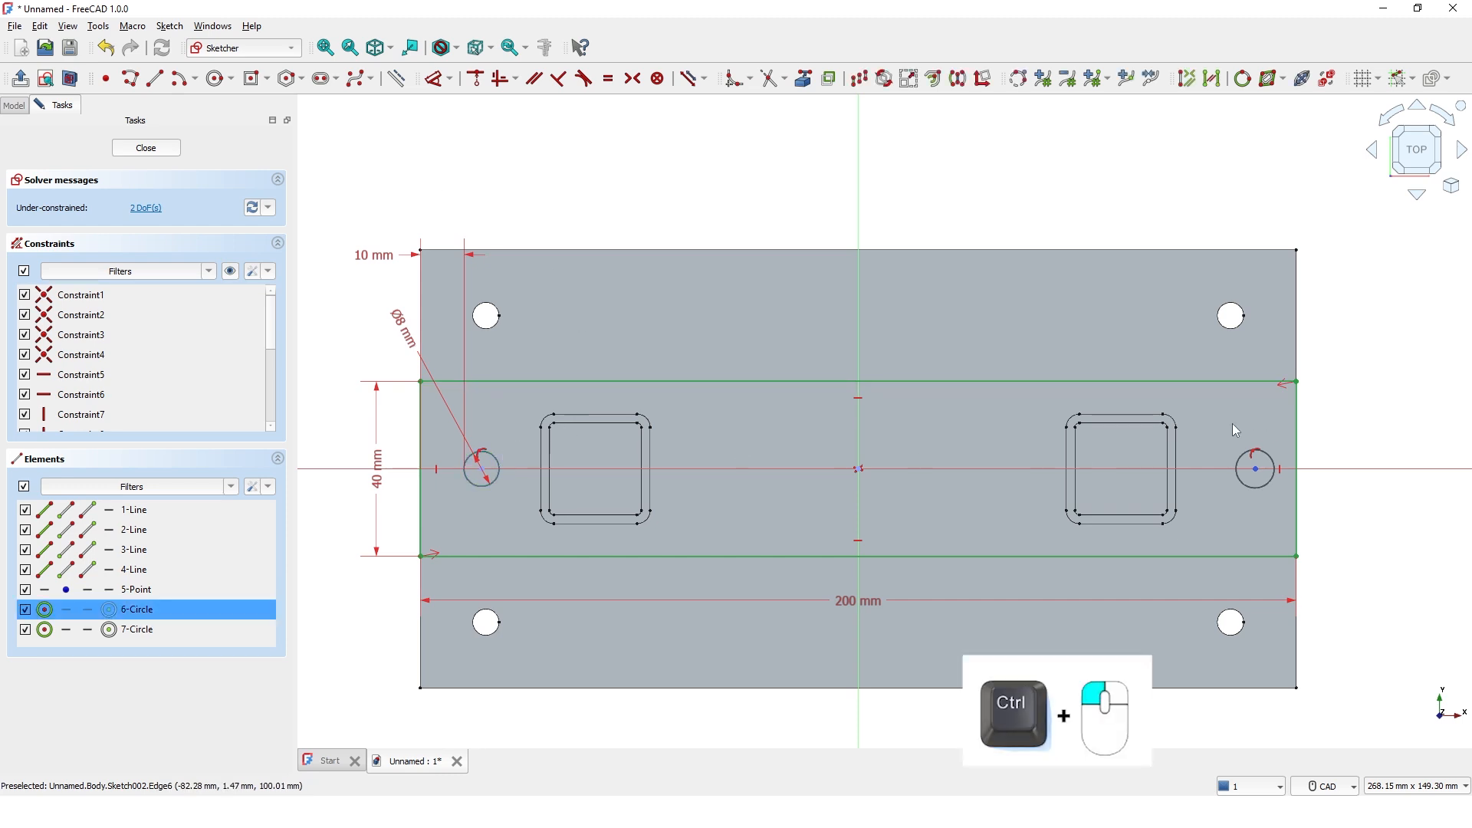
ctrl+click(1236, 460)
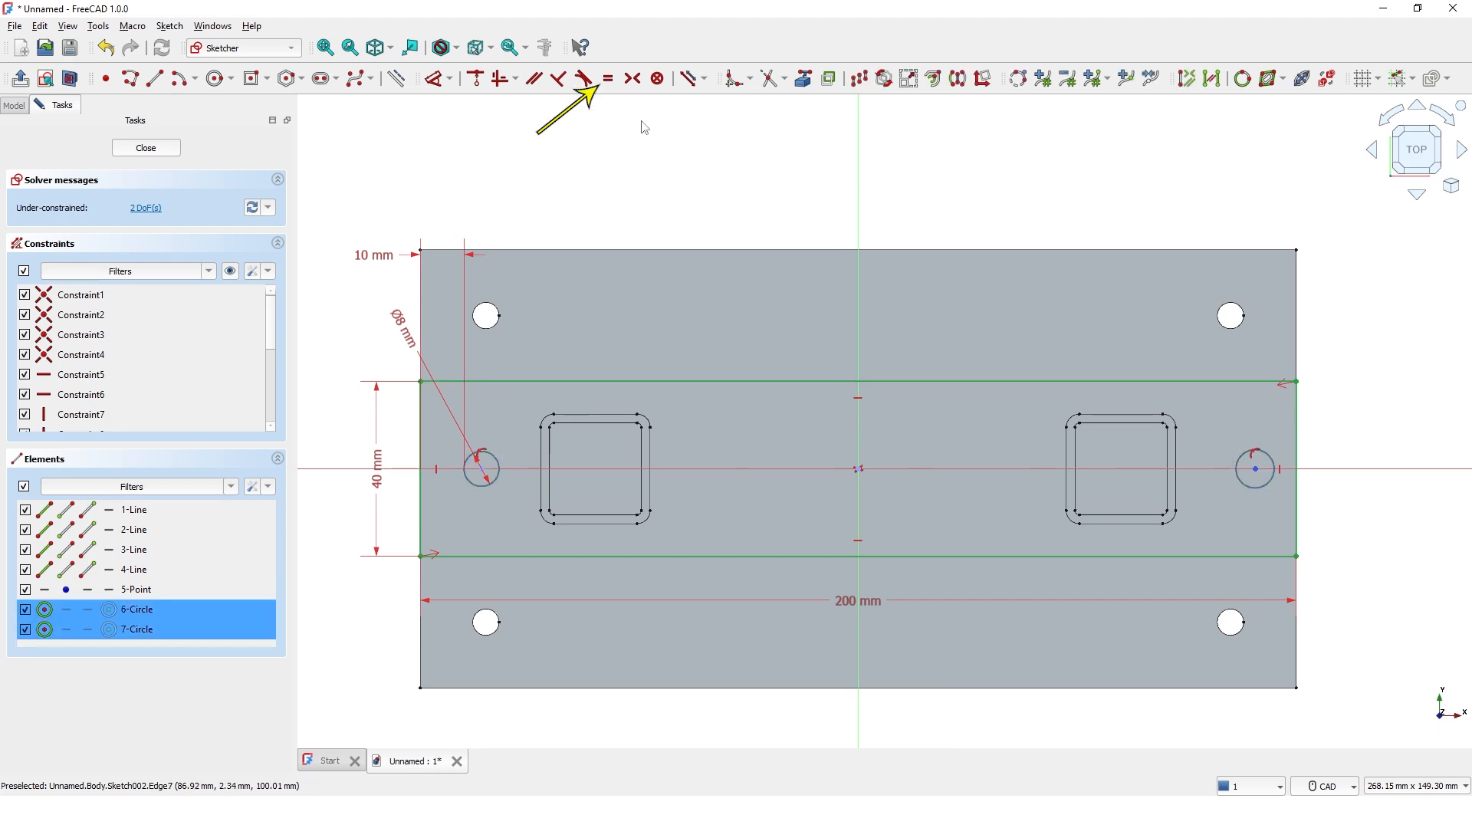
click(608, 83)
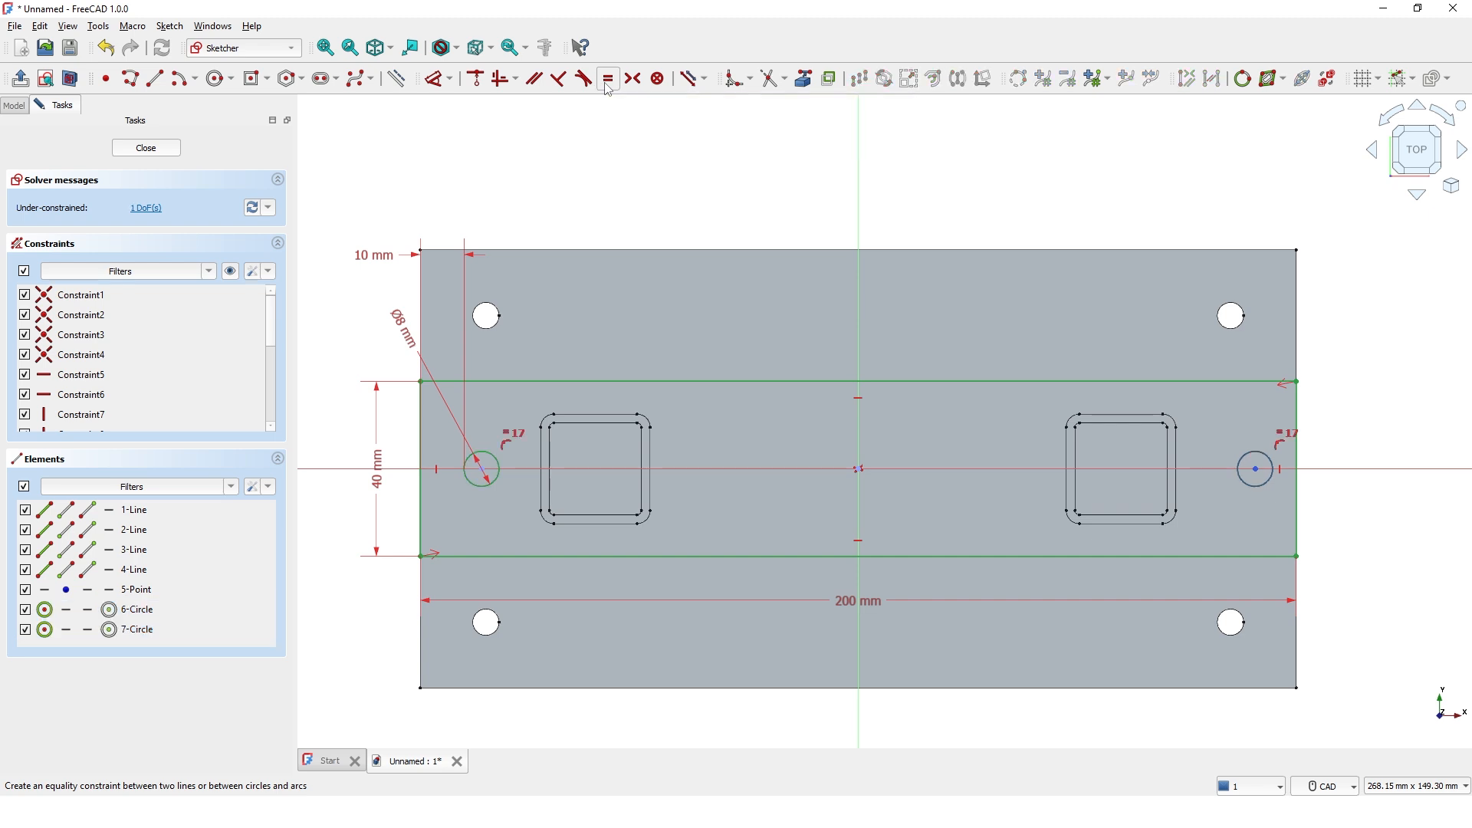
- Make the two hole centres symmetric about the rectangle's centre point and finish the sketch
click(483, 476)
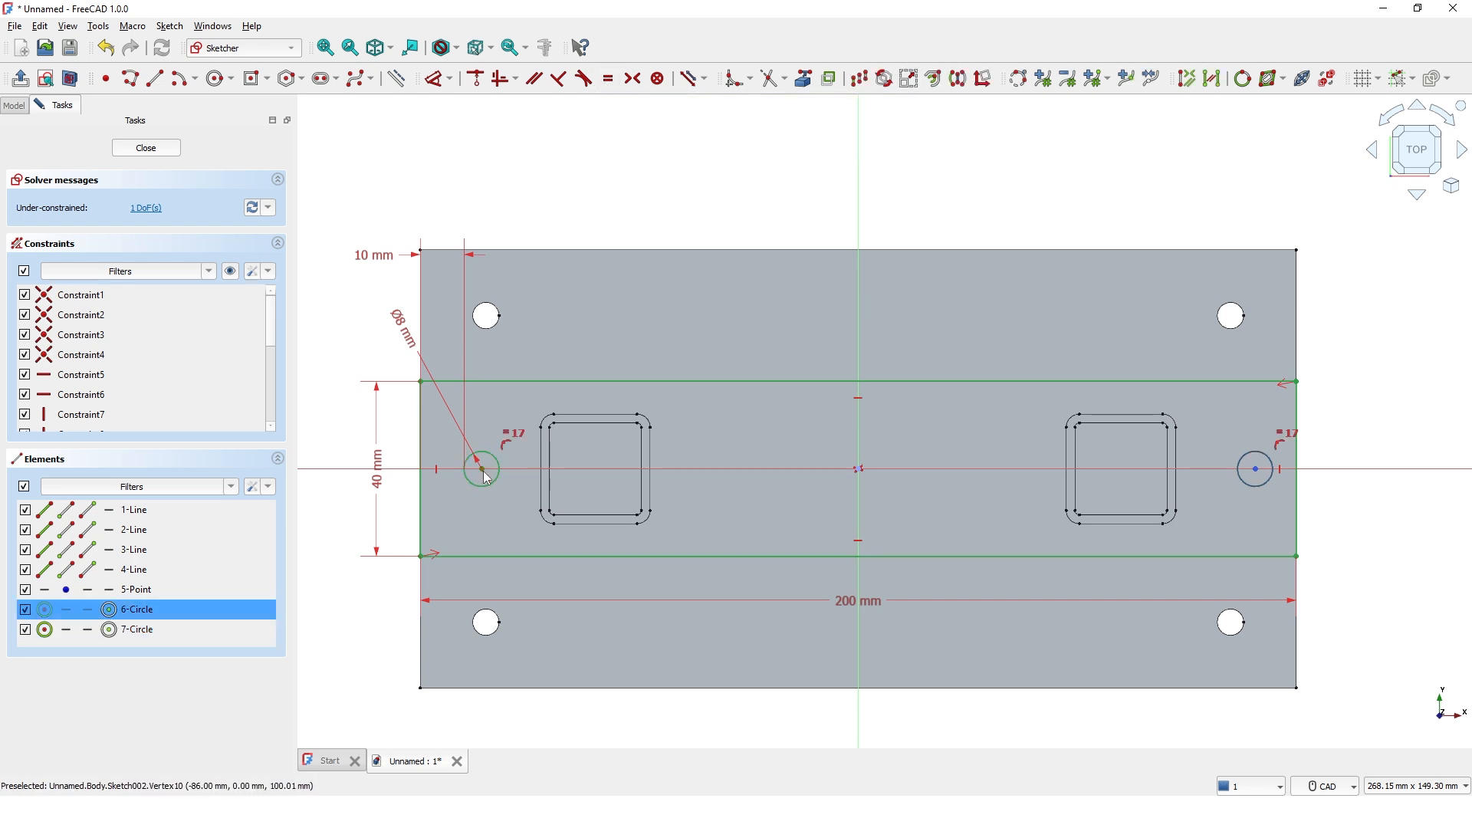
click(1255, 473)
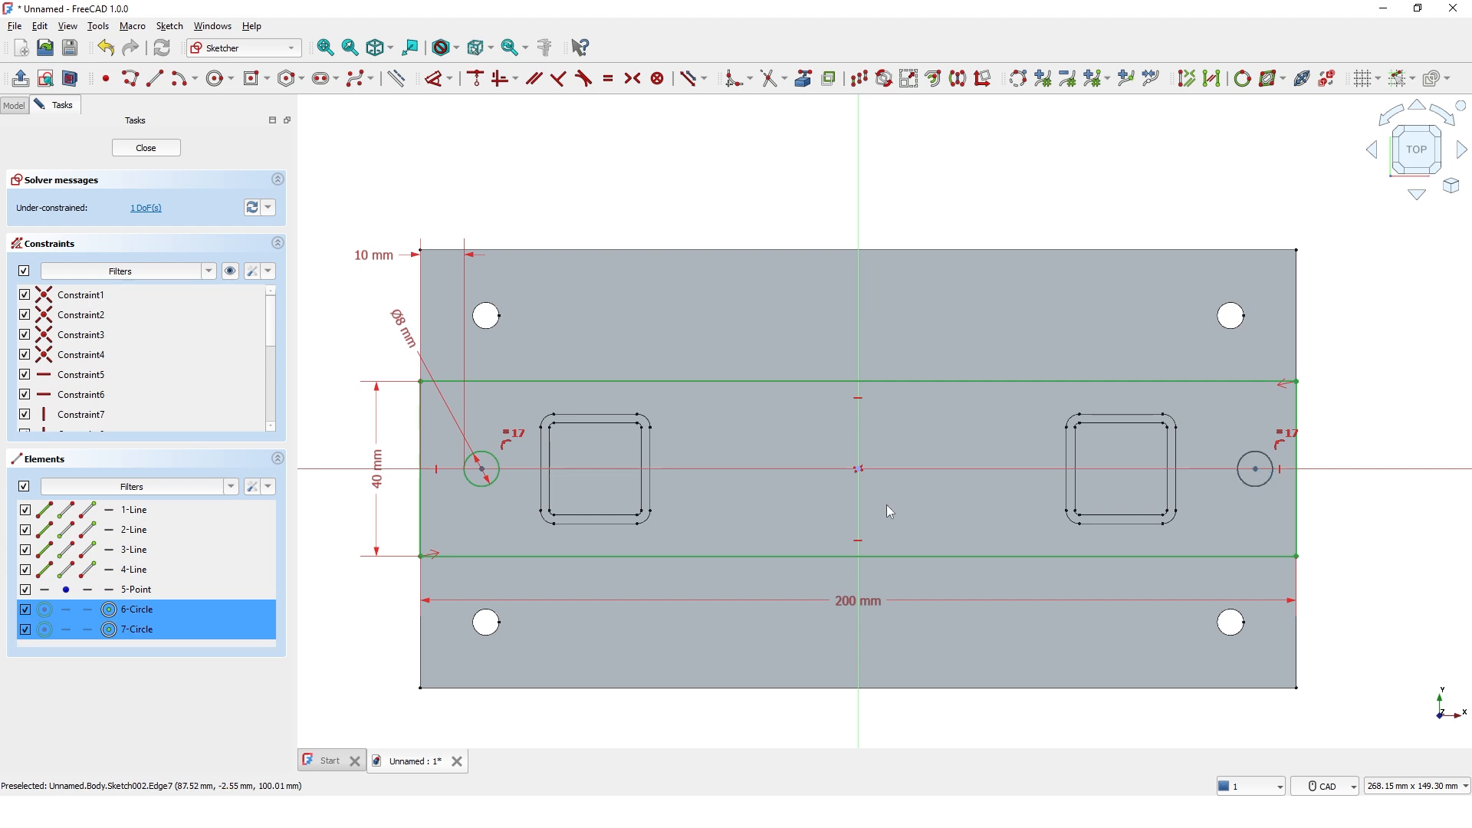
click(859, 469)
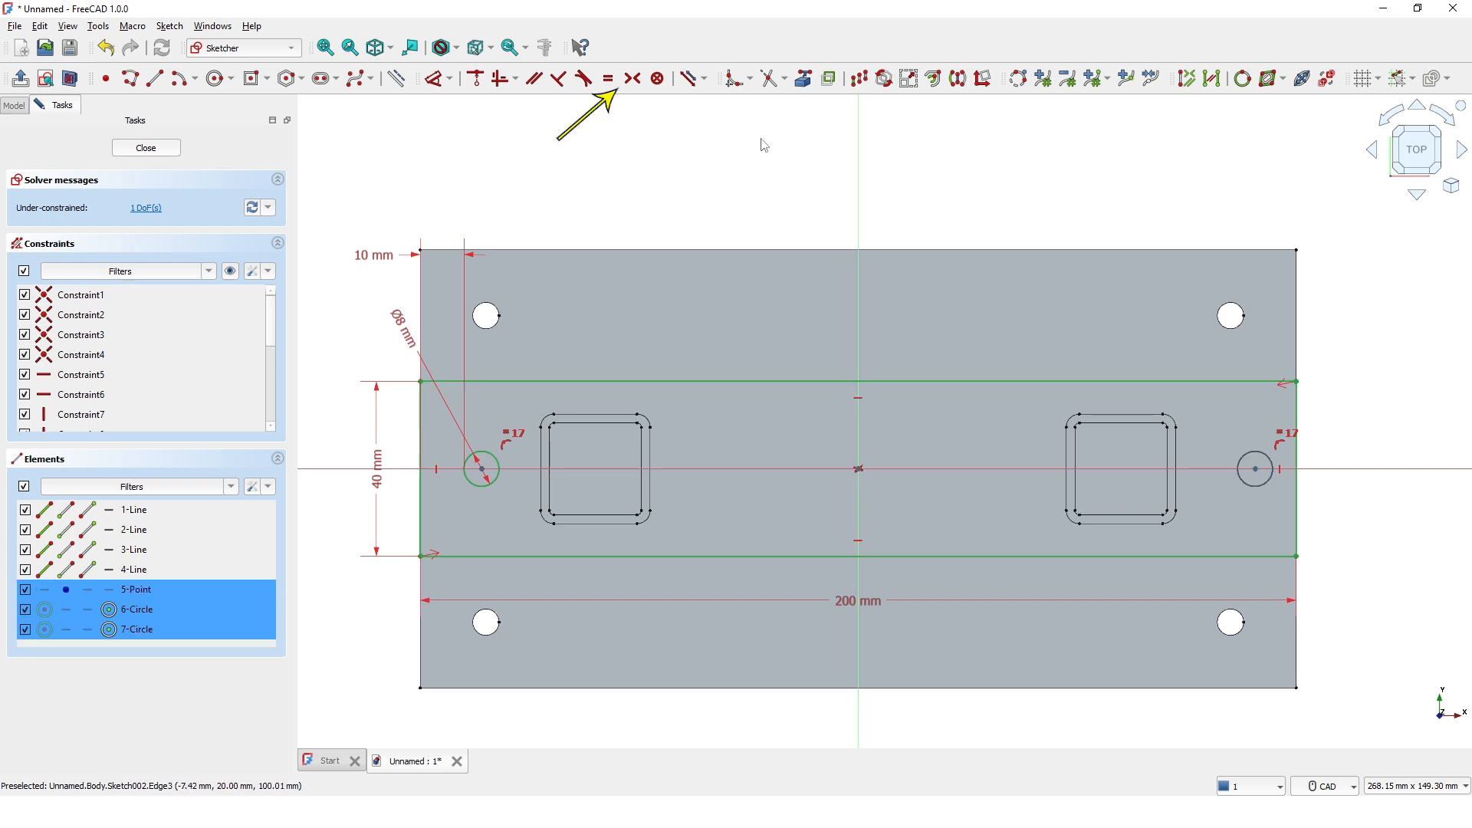
click(633, 80)
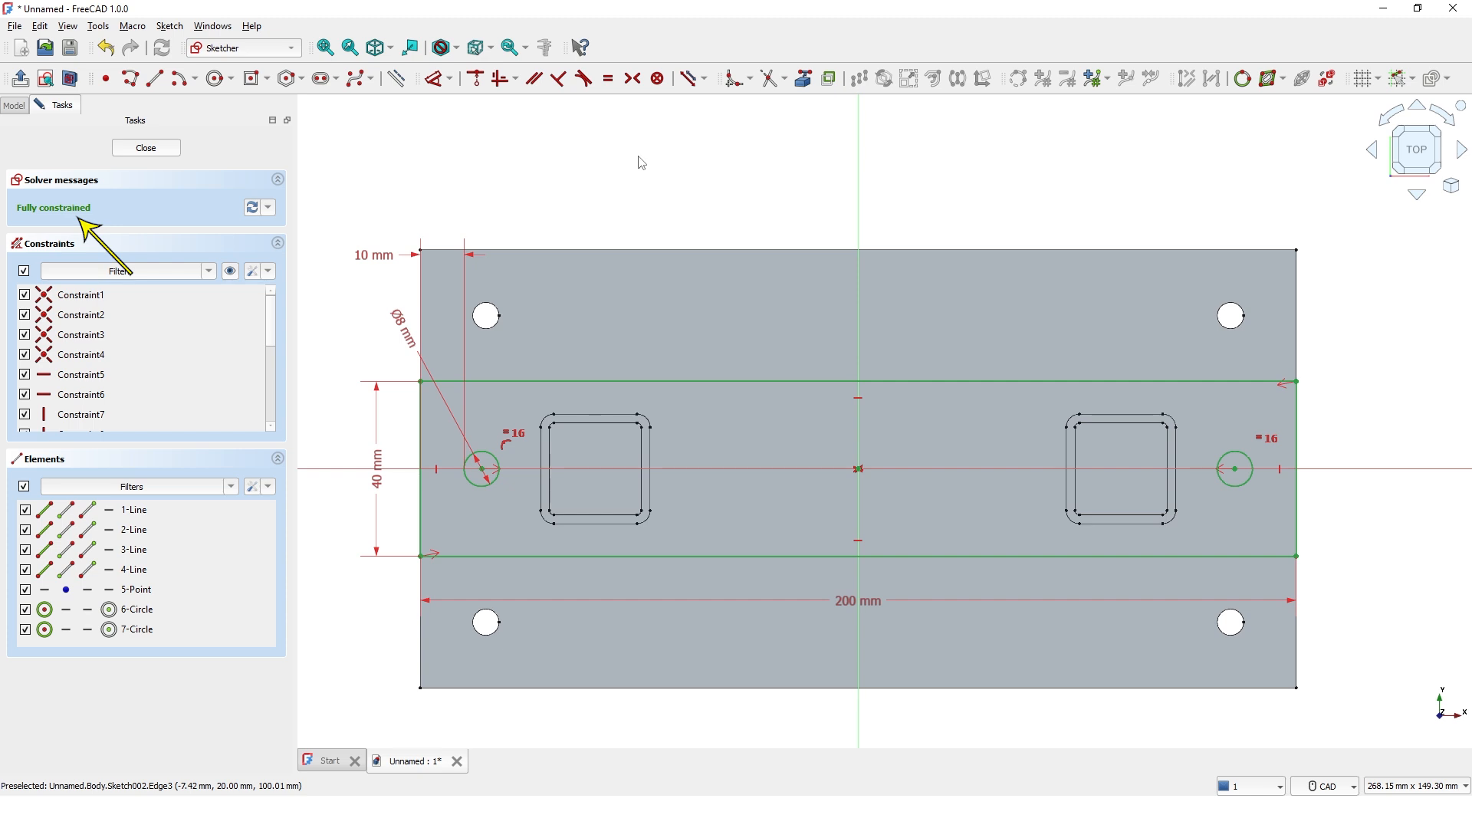
click(146, 148)
- Pad the top plate sketch 4 mm
scroll(447, 427, up, 2)
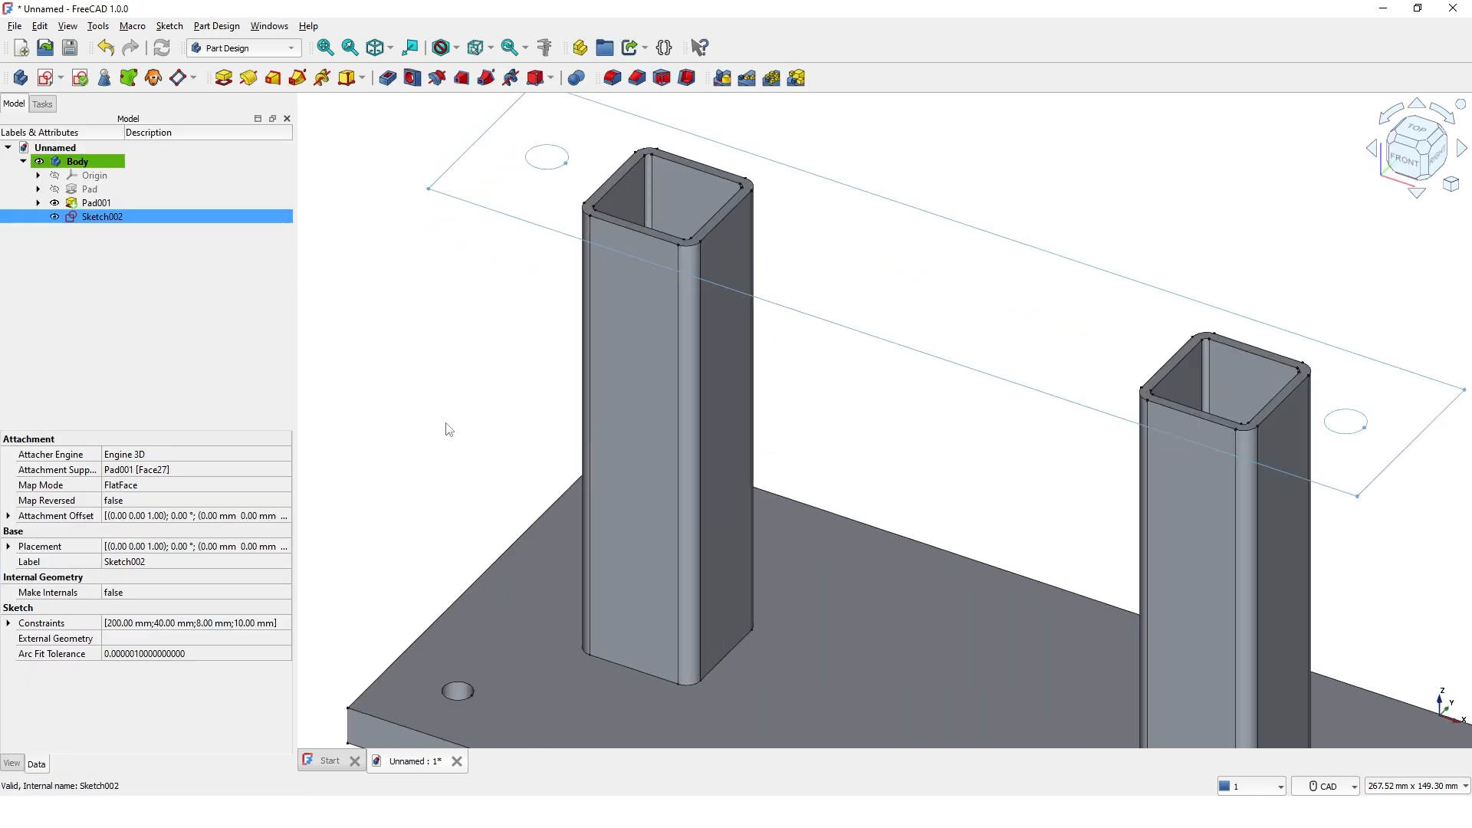
scroll(452, 426, down, 5)
middle_drag(451, 425, 474, 392)
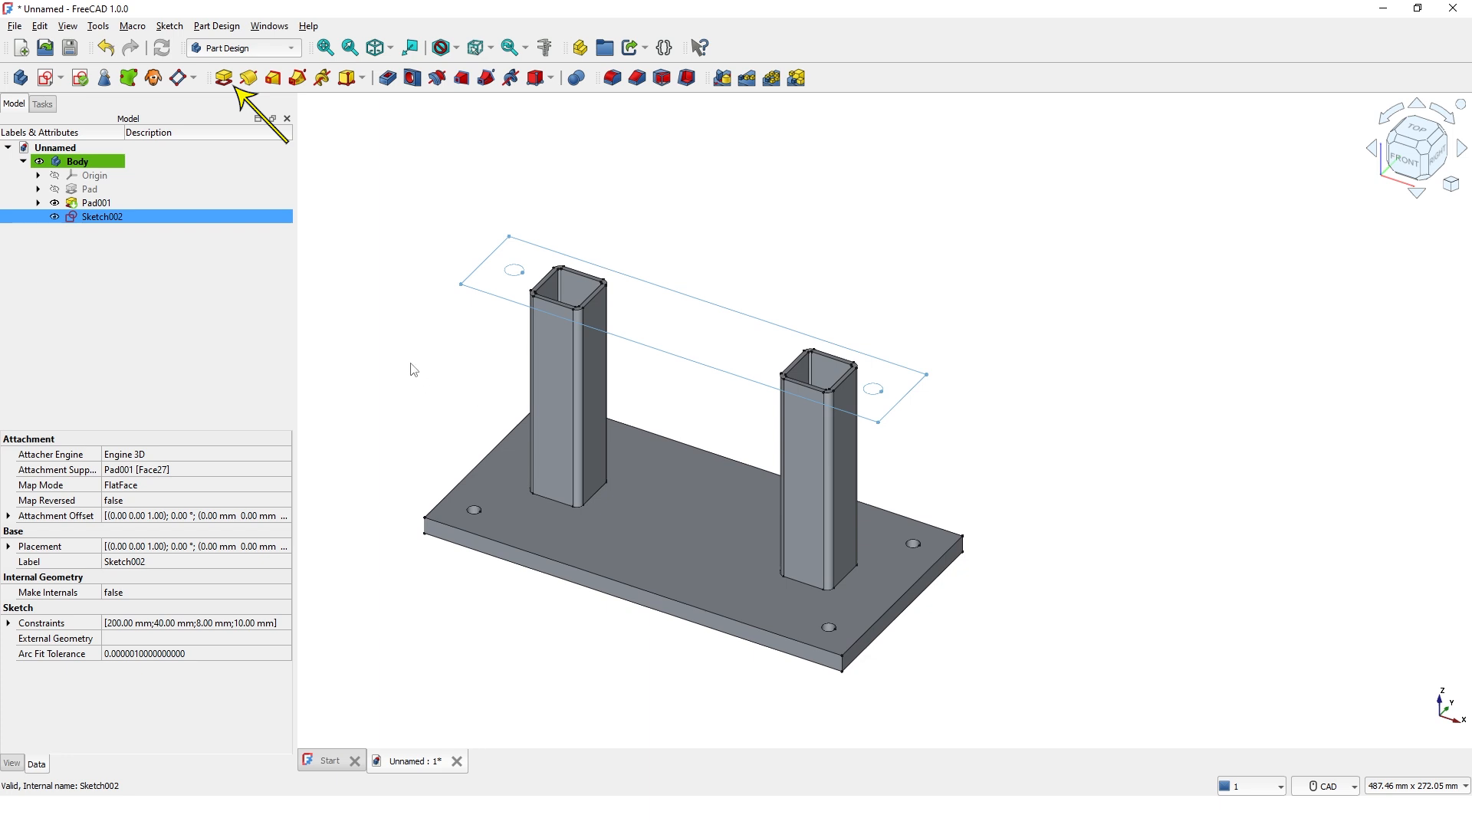
click(224, 80)
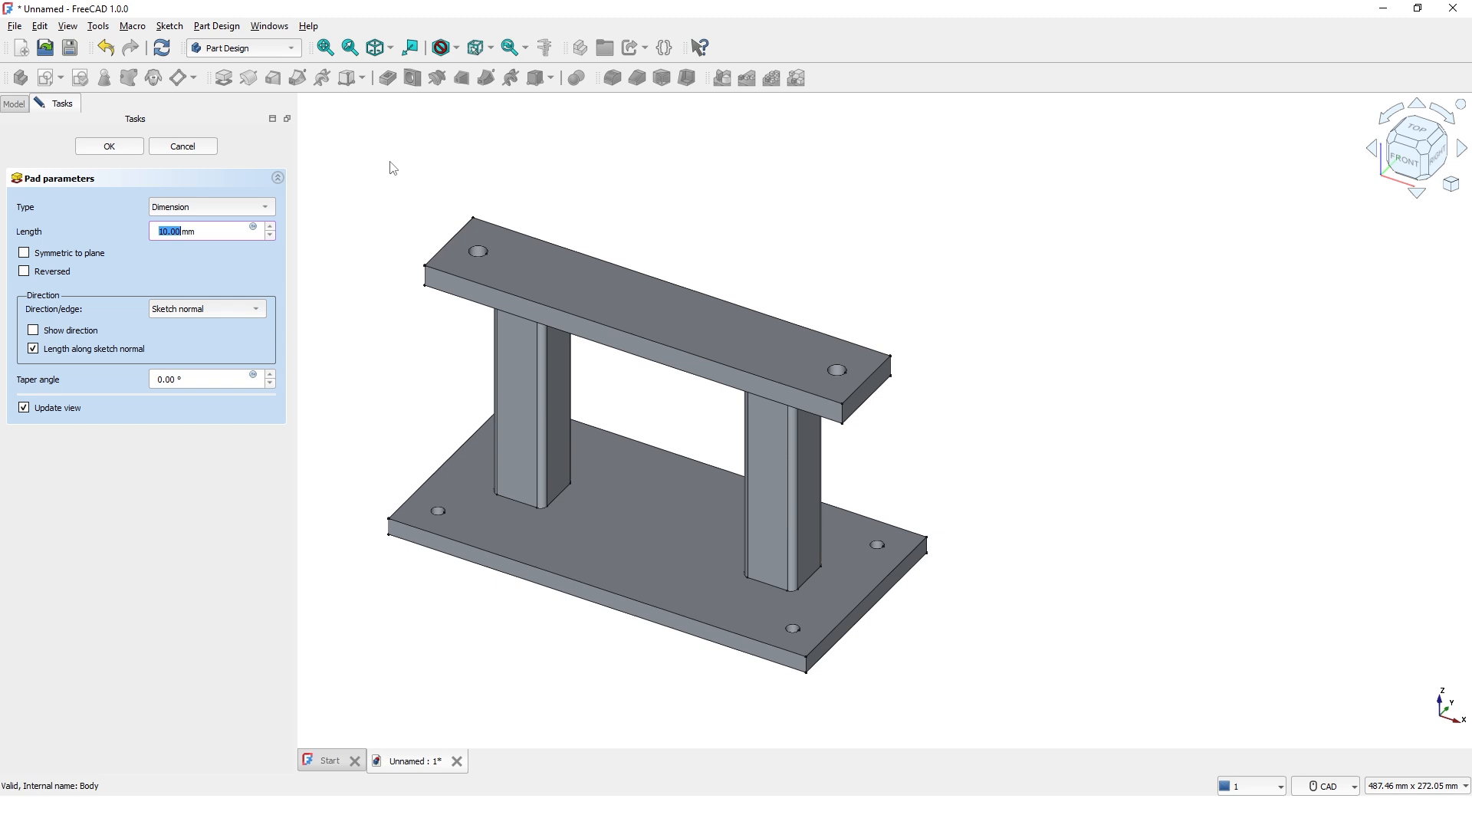
text(4)
key(Return)
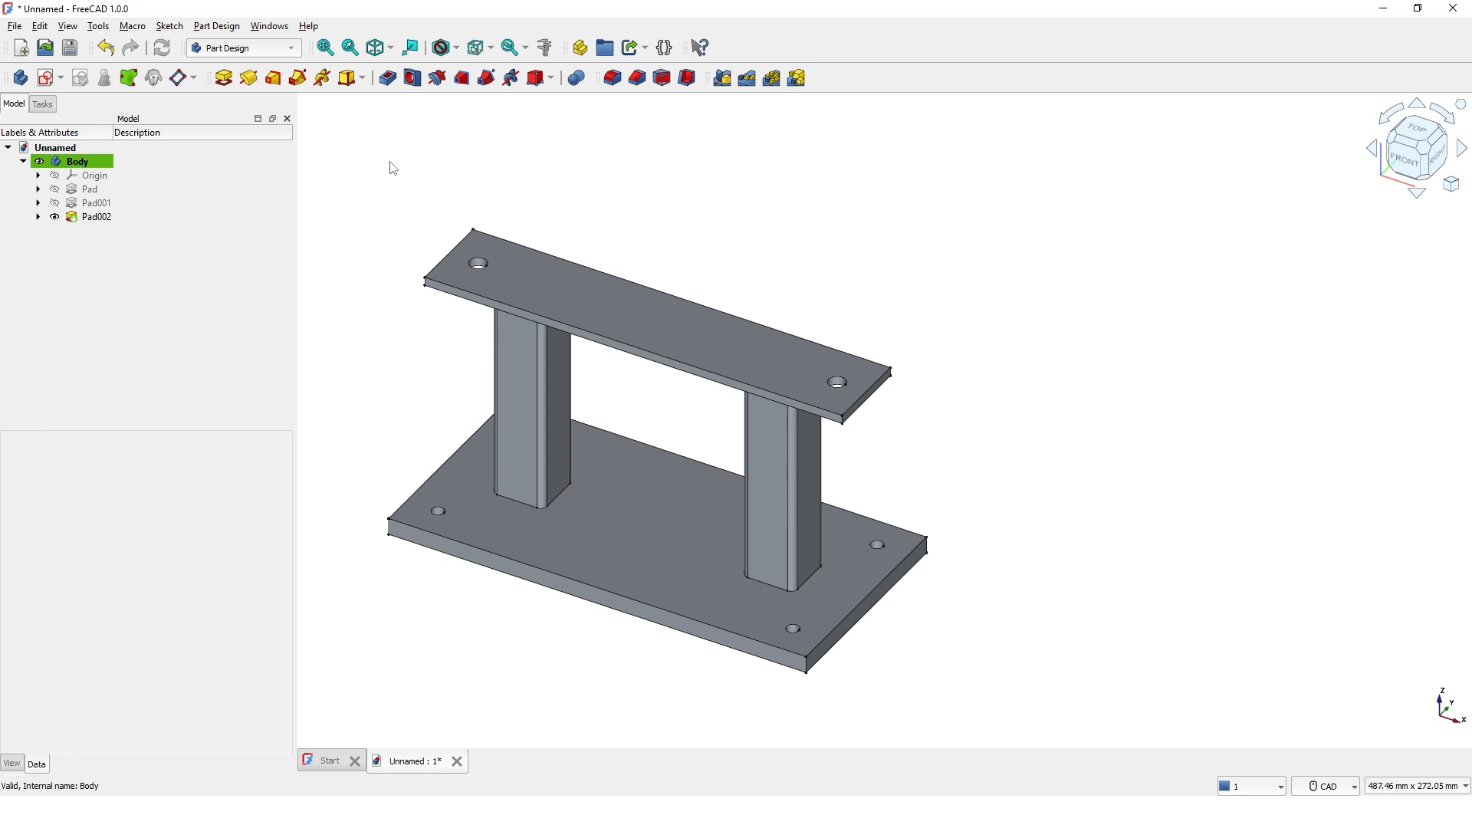
- Create a new sketch on the XZ-plane
middle_drag(392, 167, 470, 191)
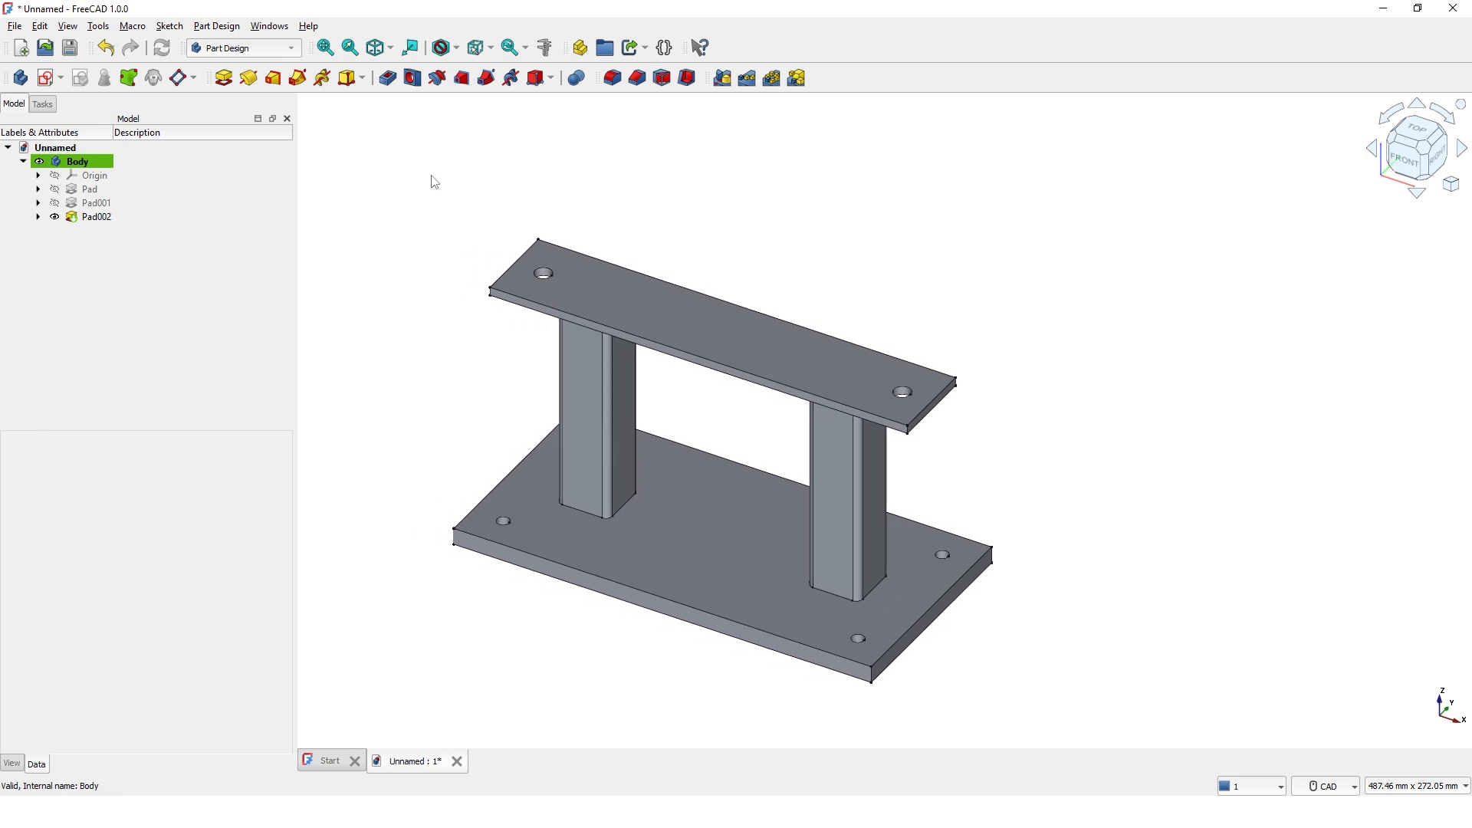
click(48, 79)
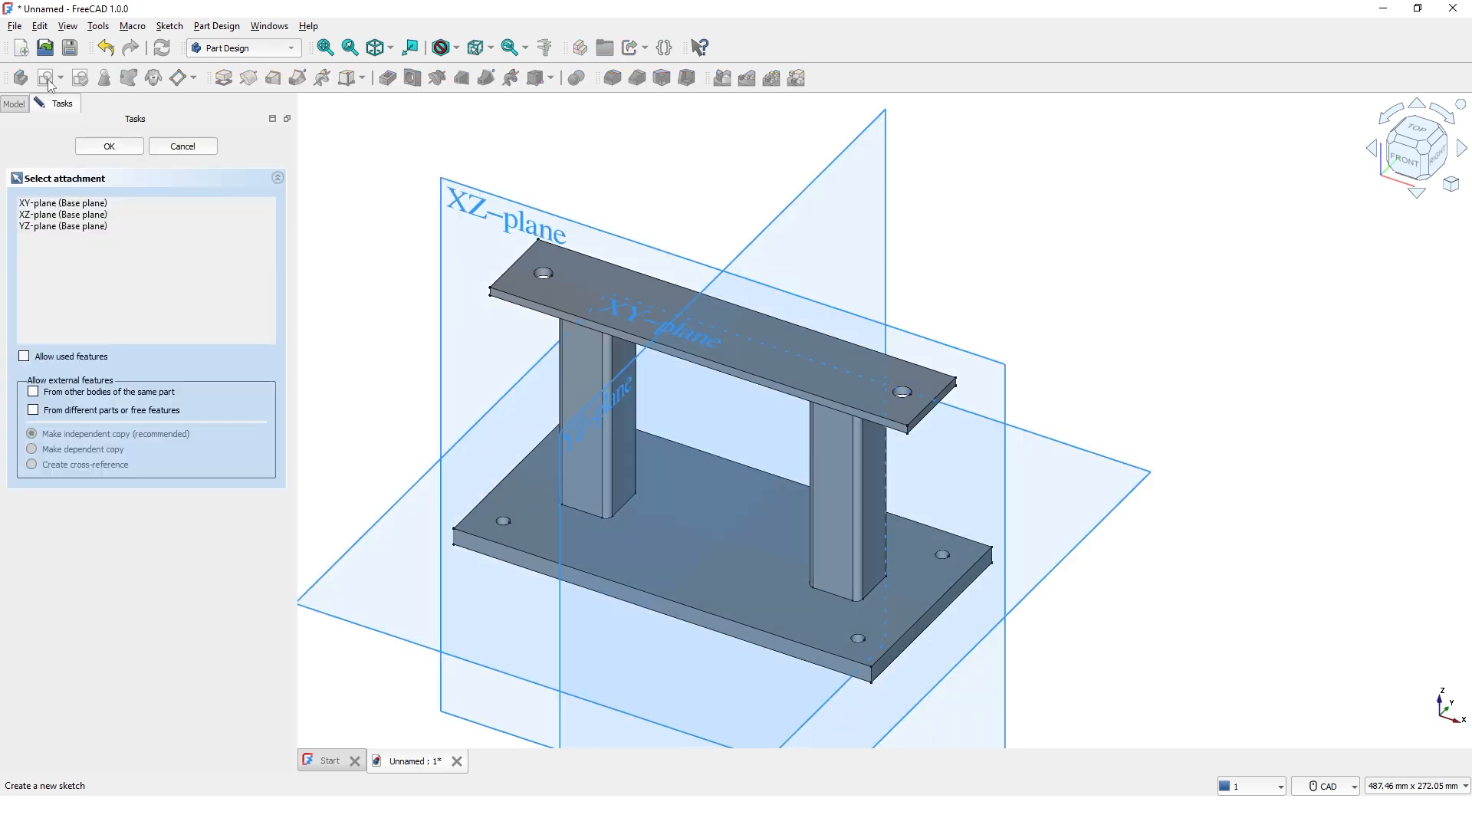
click(452, 190)
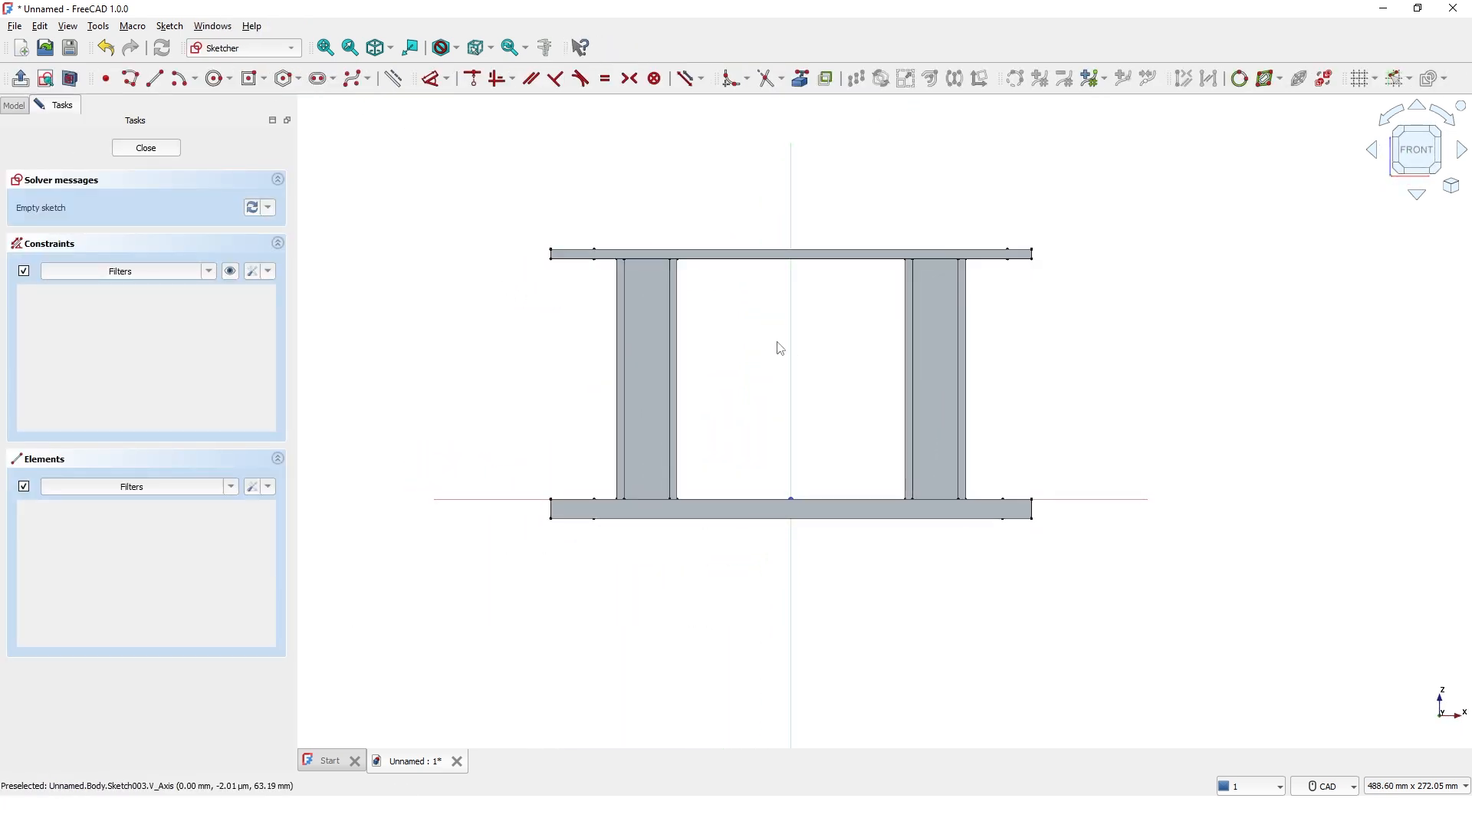
- Link the top plate's lower edge and the inner vertical edges of both tubes as external geometry
scroll(755, 350, up, 2)
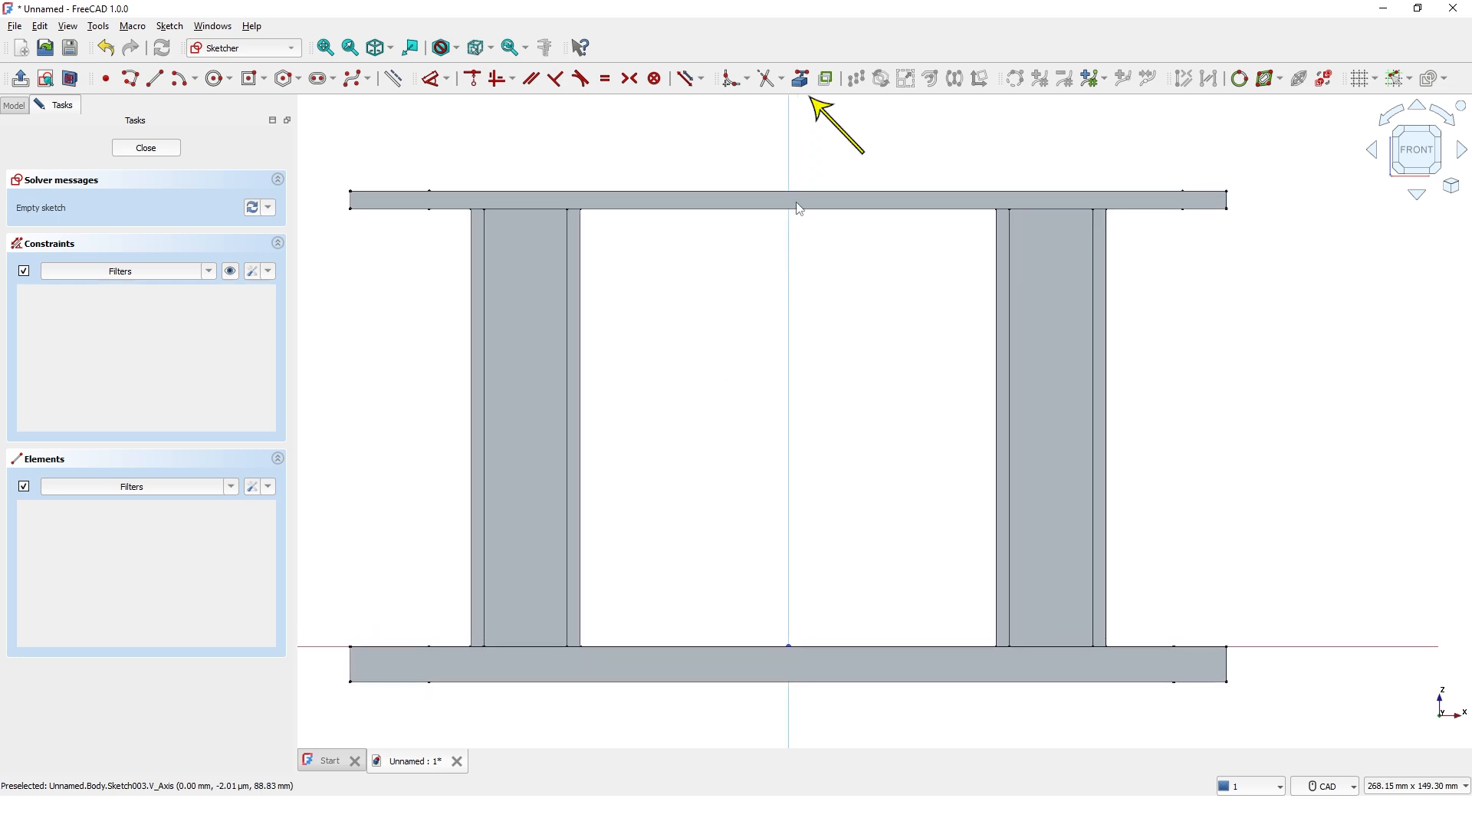
click(812, 85)
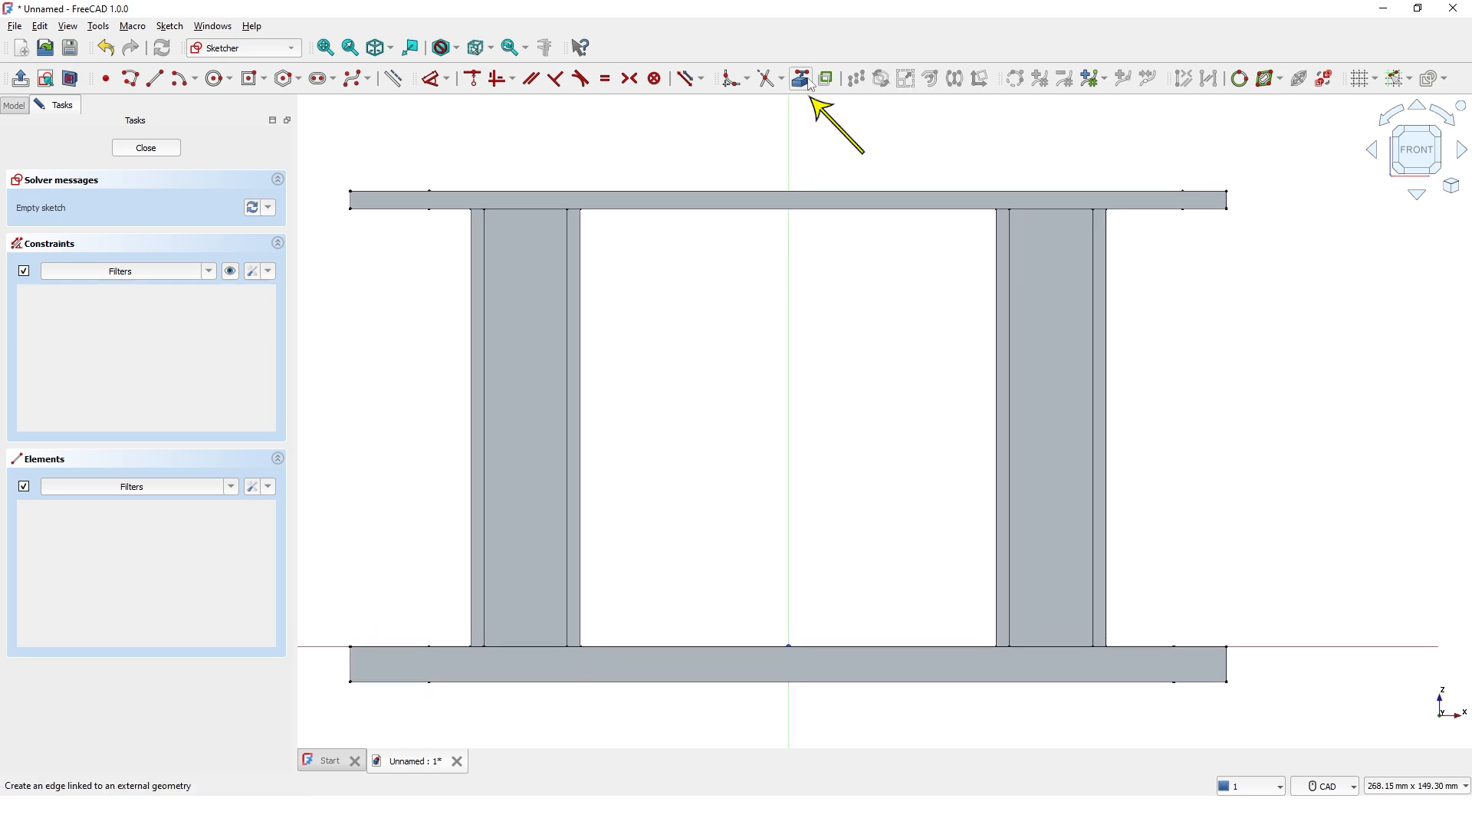
click(616, 211)
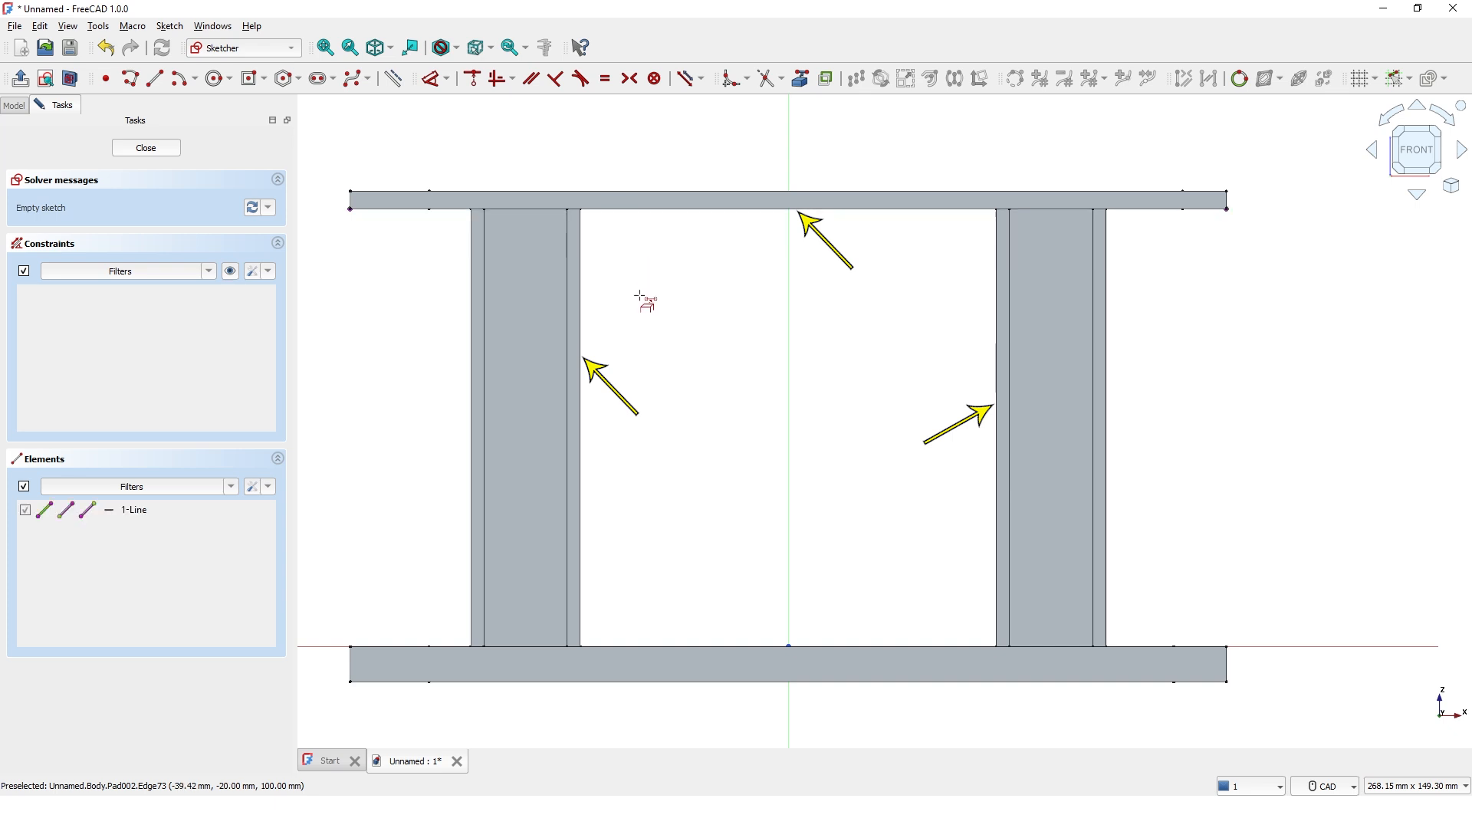
click(581, 335)
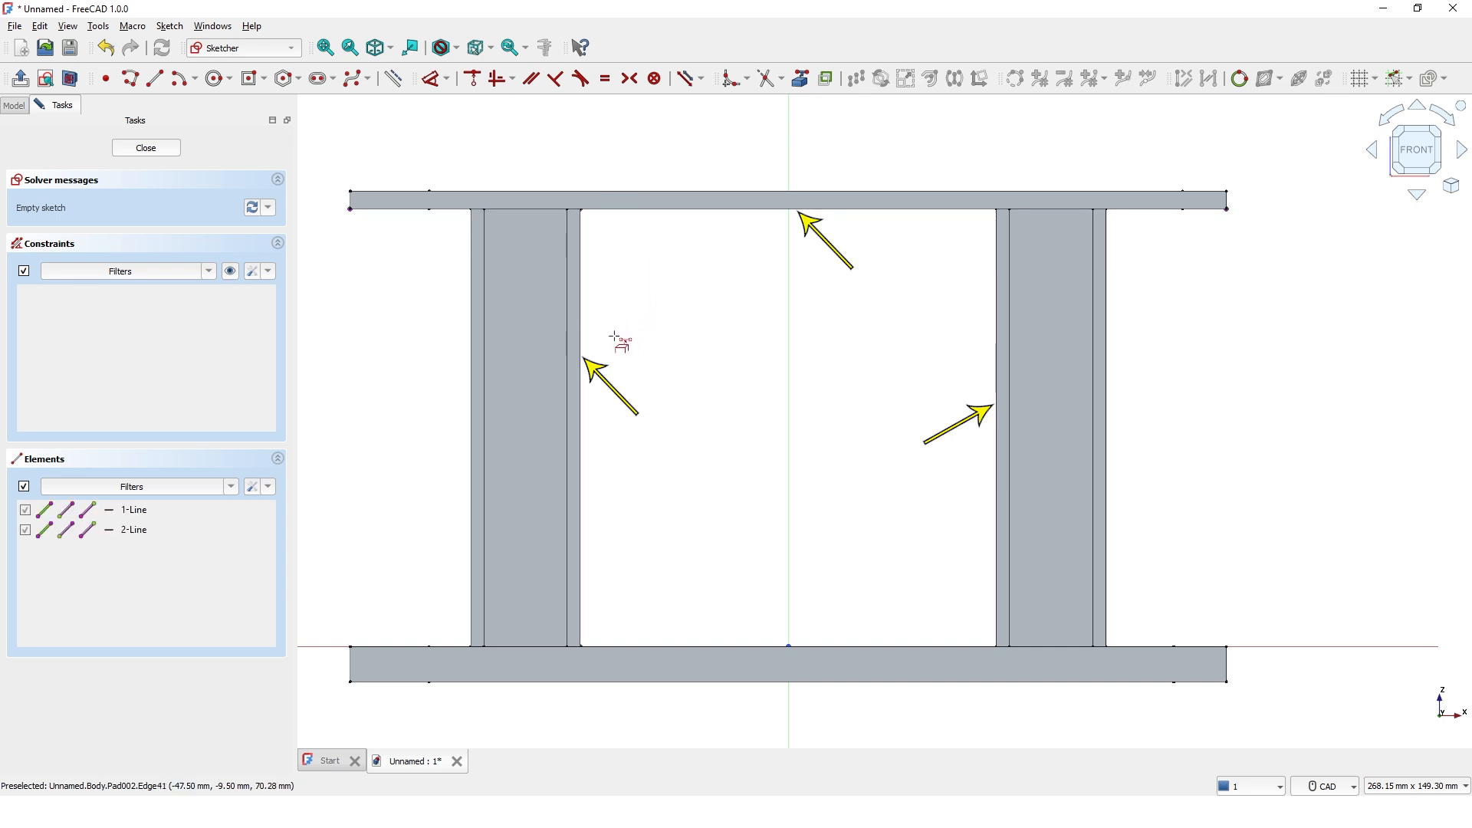
click(997, 363)
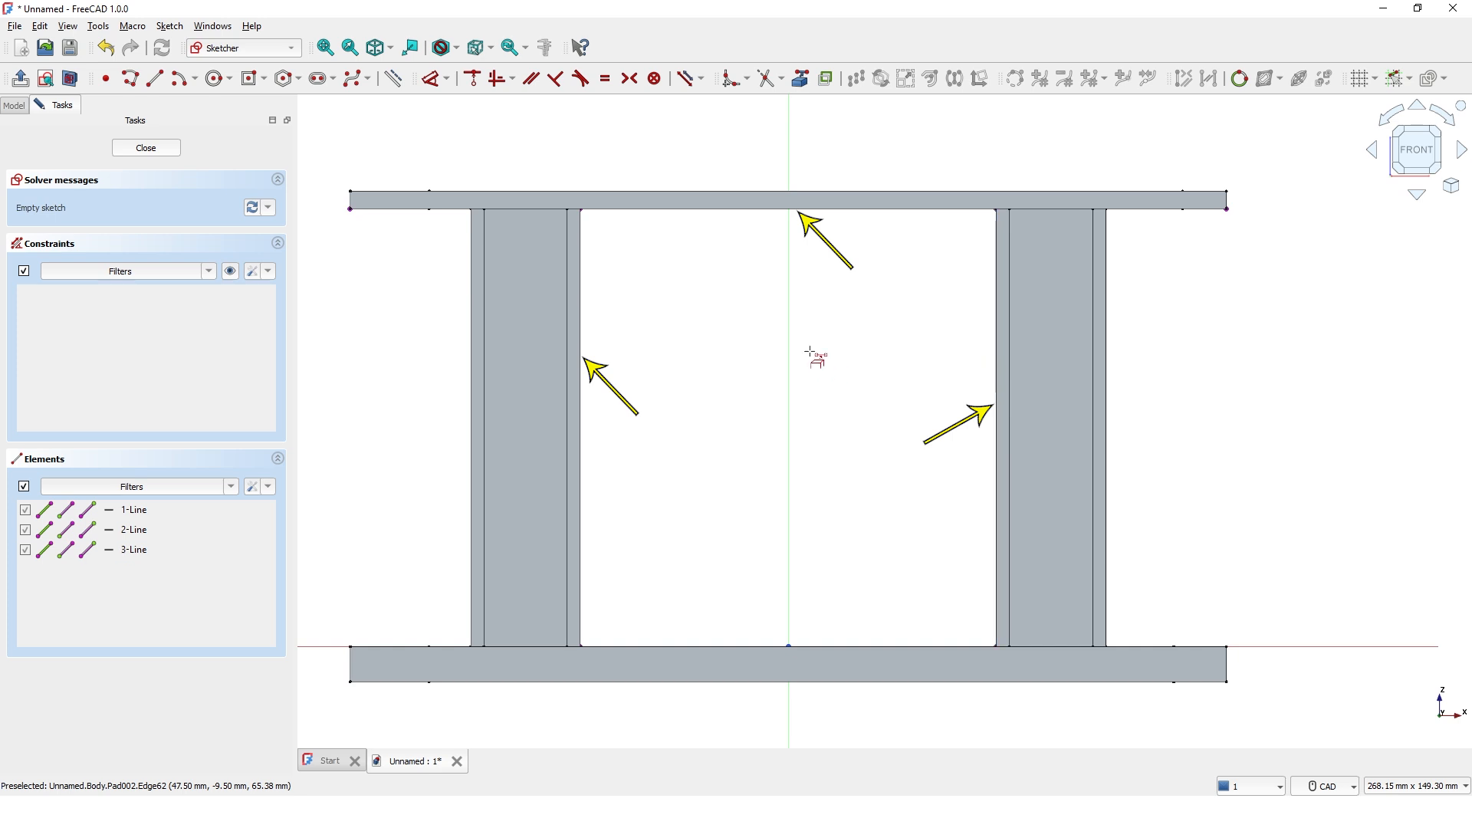
- Draw a closed triangle in the corner between the left tube and the top plate, about 32 mm long along the plate
click(136, 82)
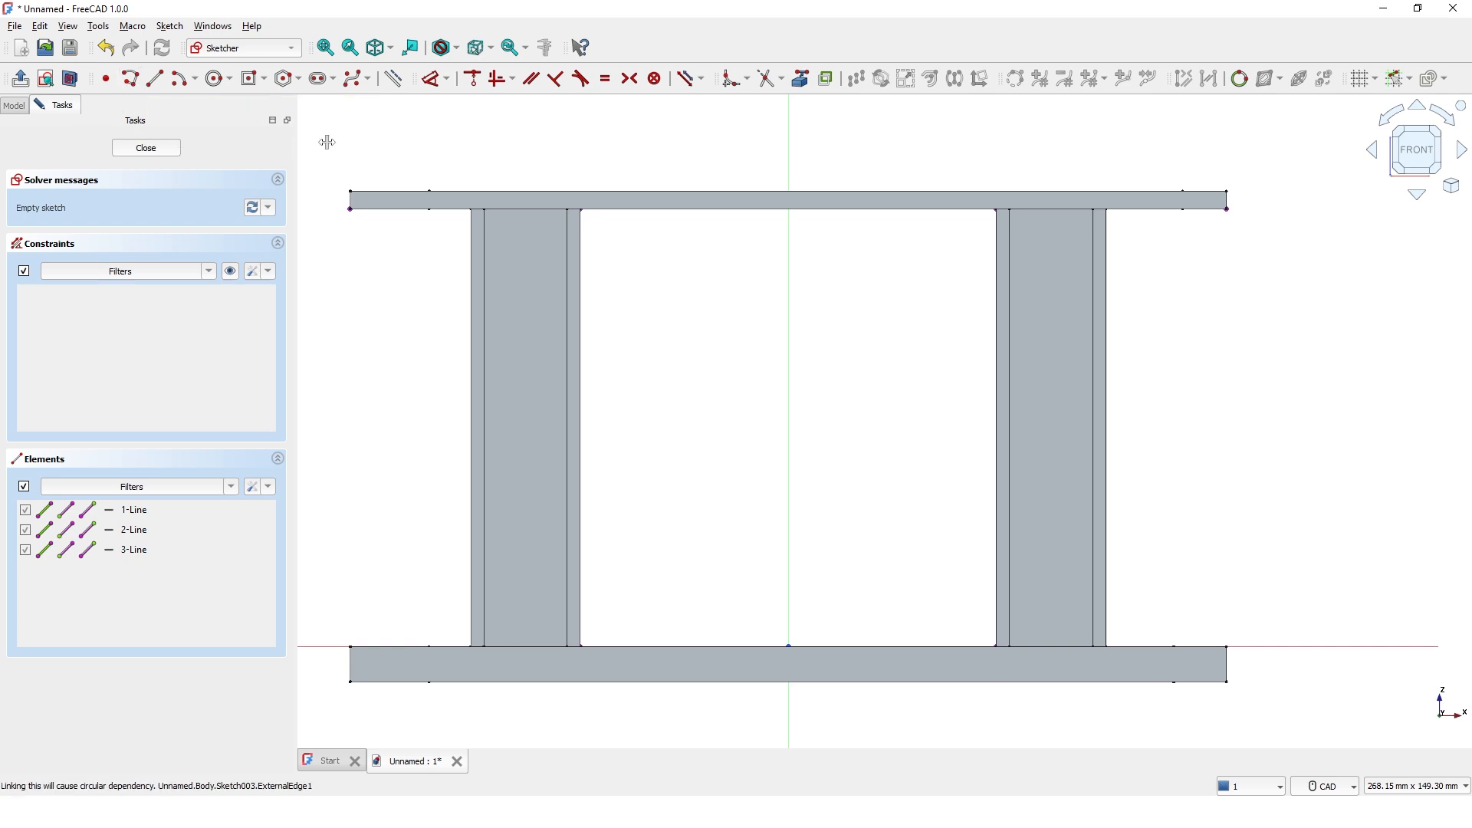
click(581, 211)
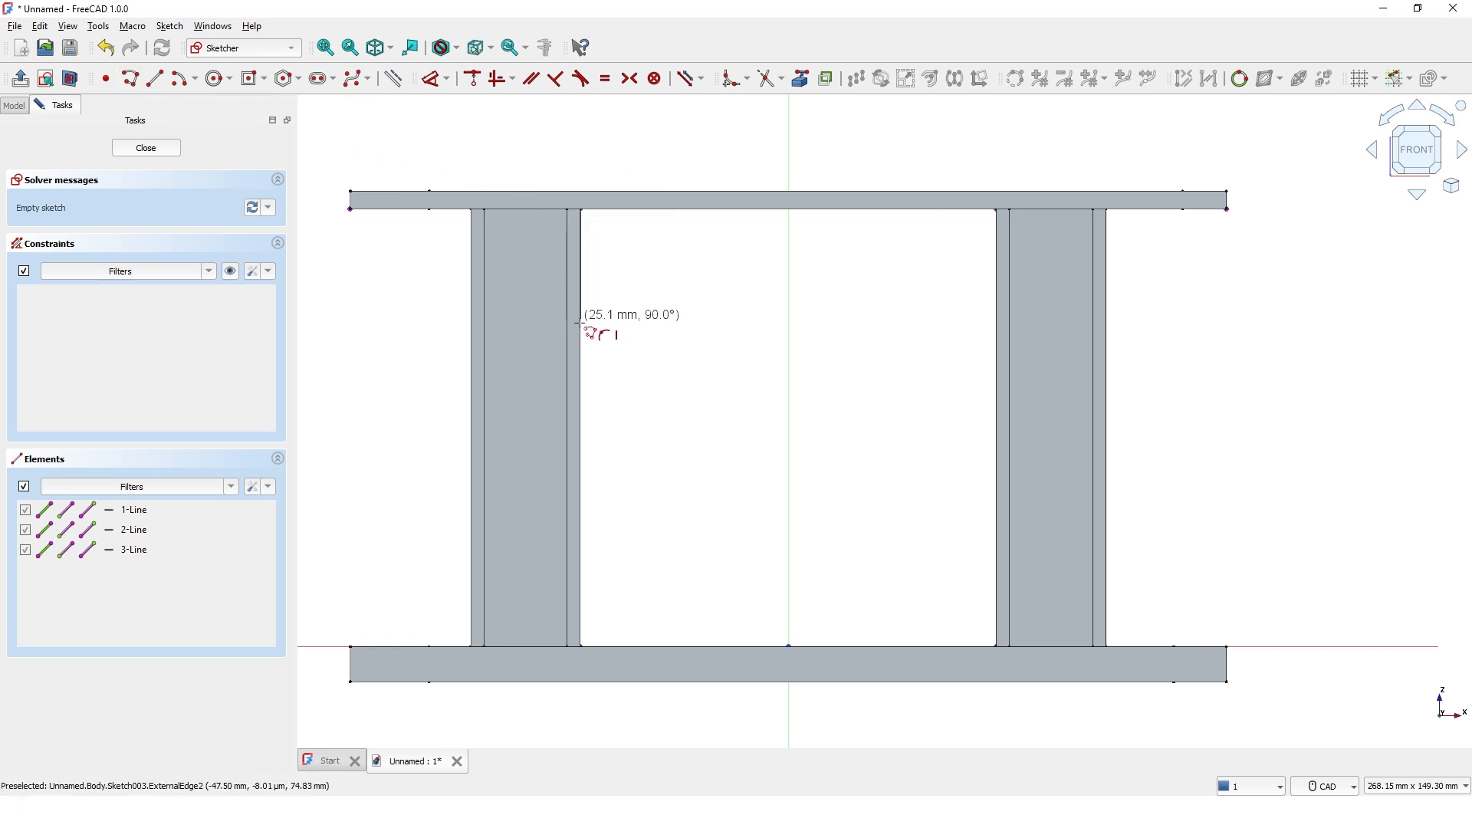
click(581, 347)
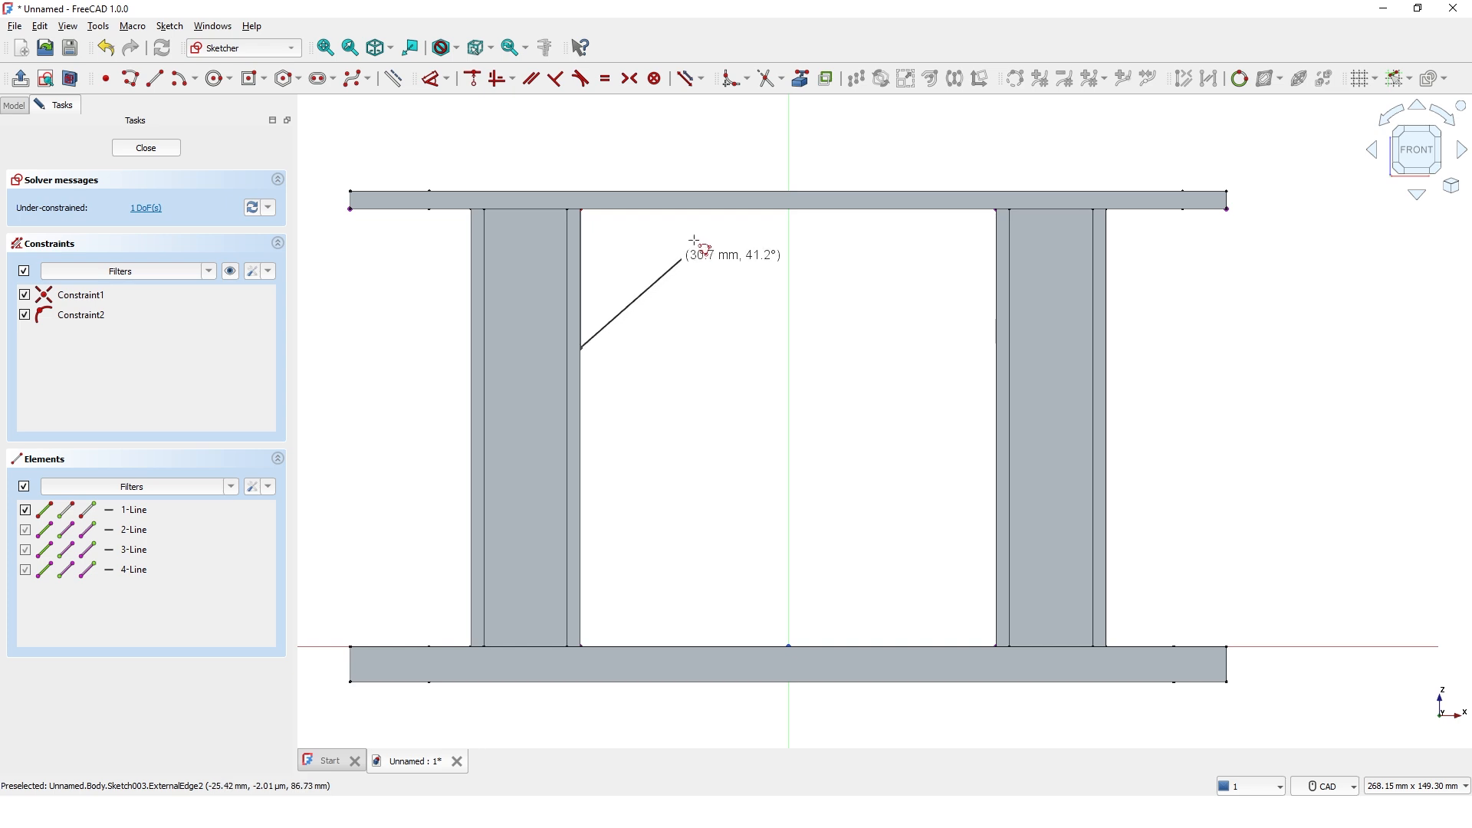
click(722, 210)
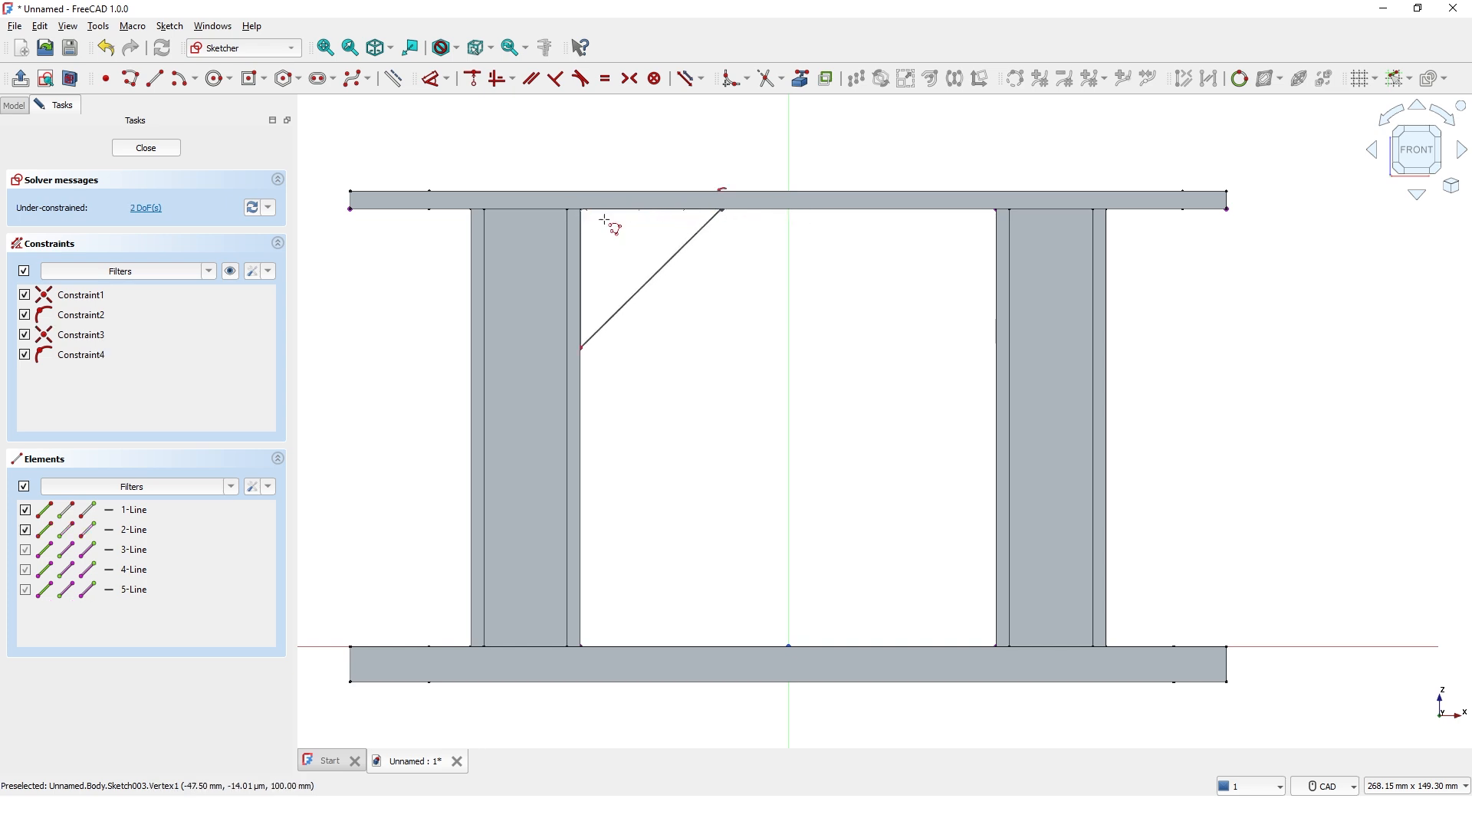
click(582, 209)
- Draw a matching closed triangle in the corner between the right tube and the top plate
middle_drag(749, 332, 689, 339)
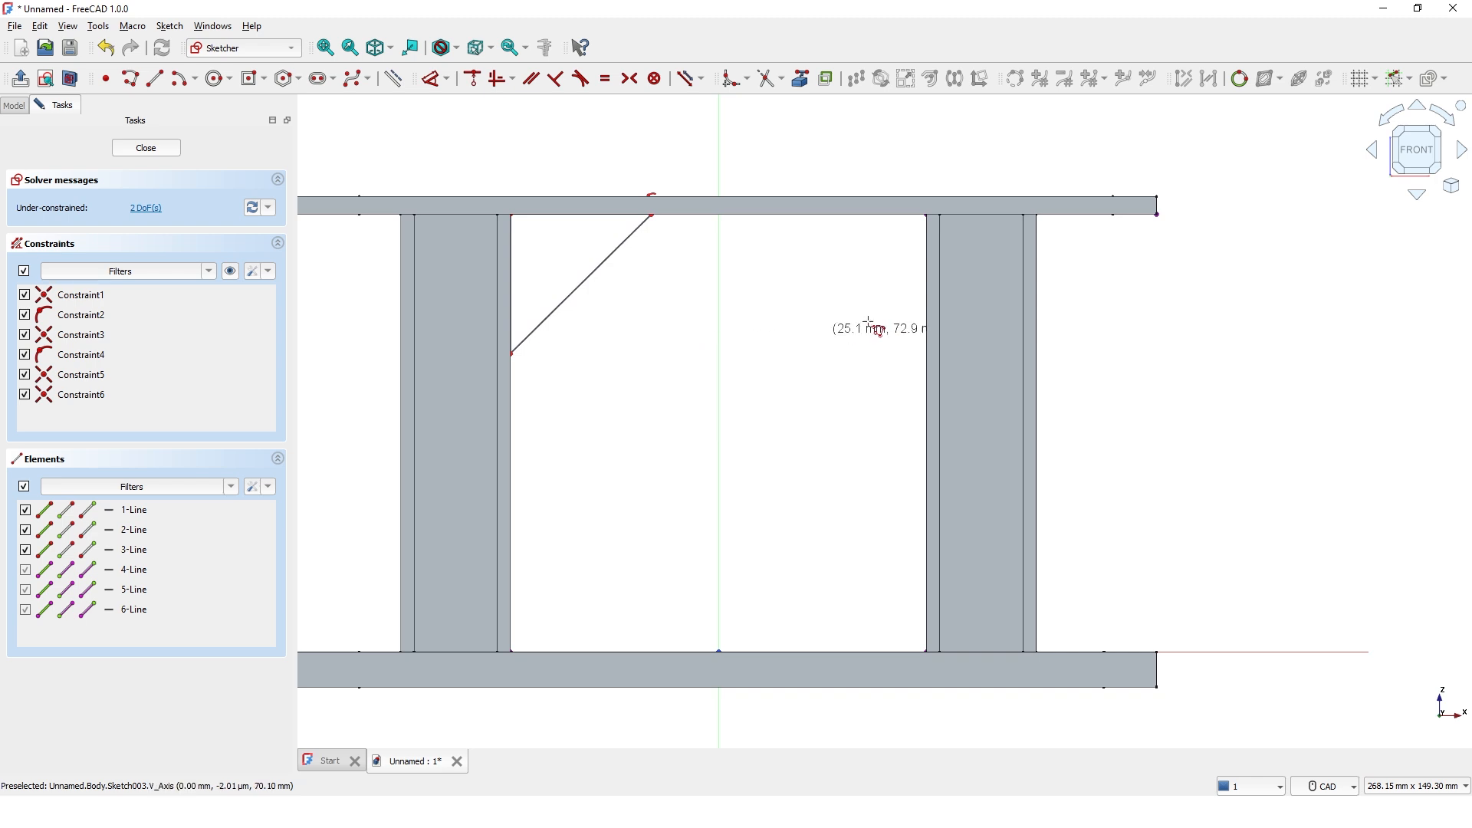
click(926, 355)
click(855, 268)
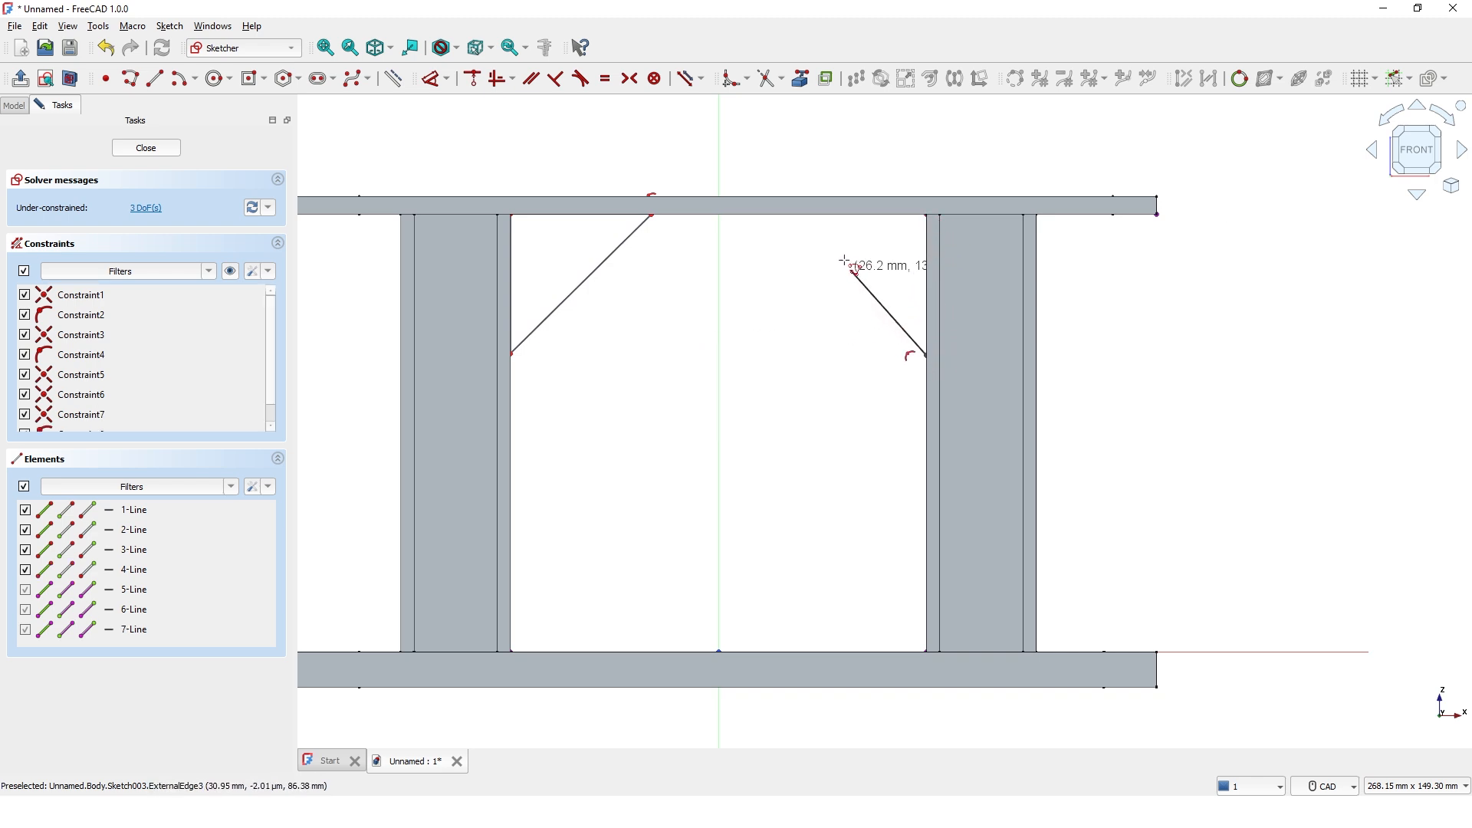
click(803, 215)
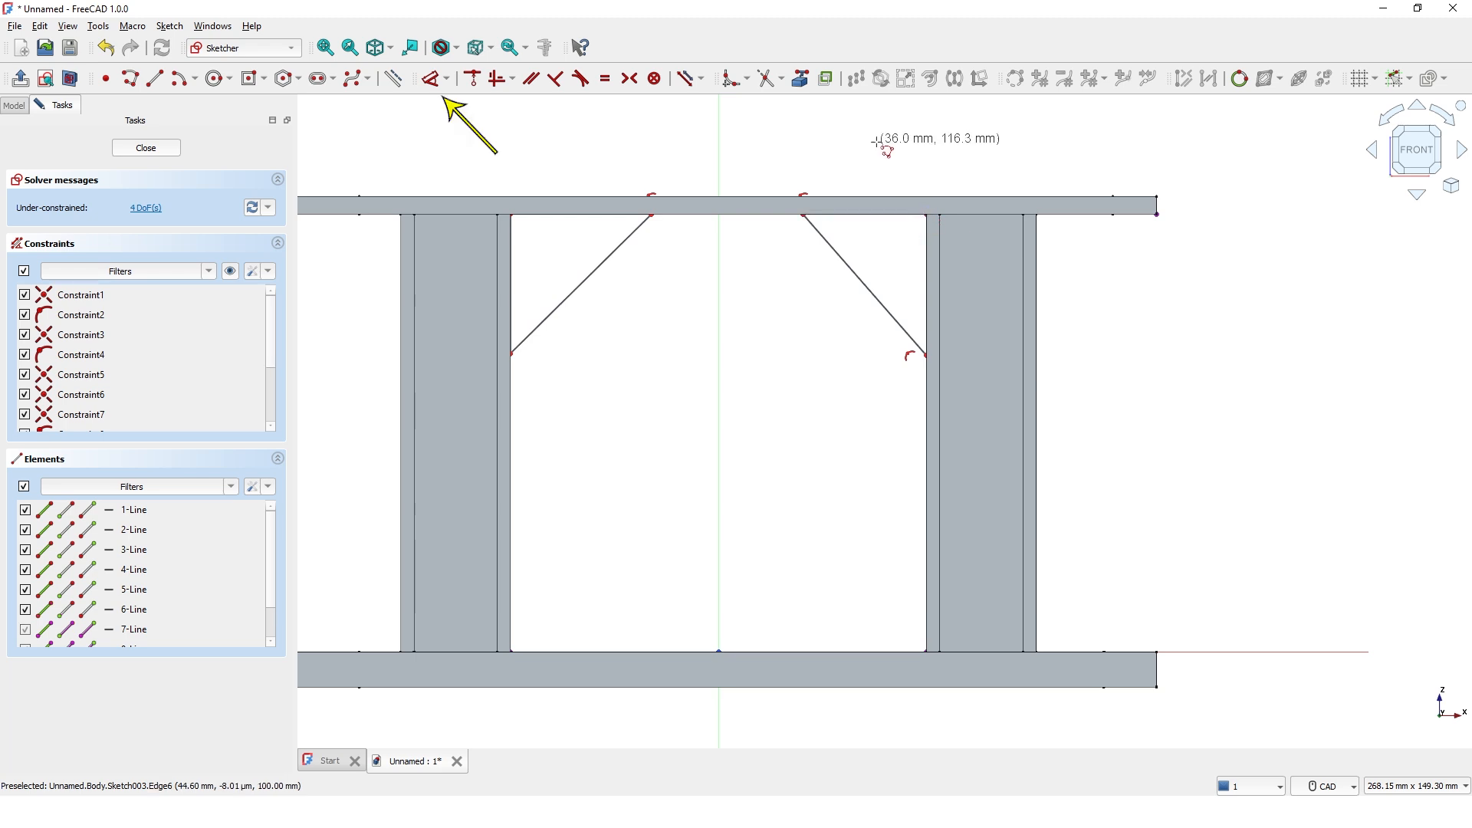
- Dimension the left triangle's horizontal edge along the top plate as 40 mm
click(442, 82)
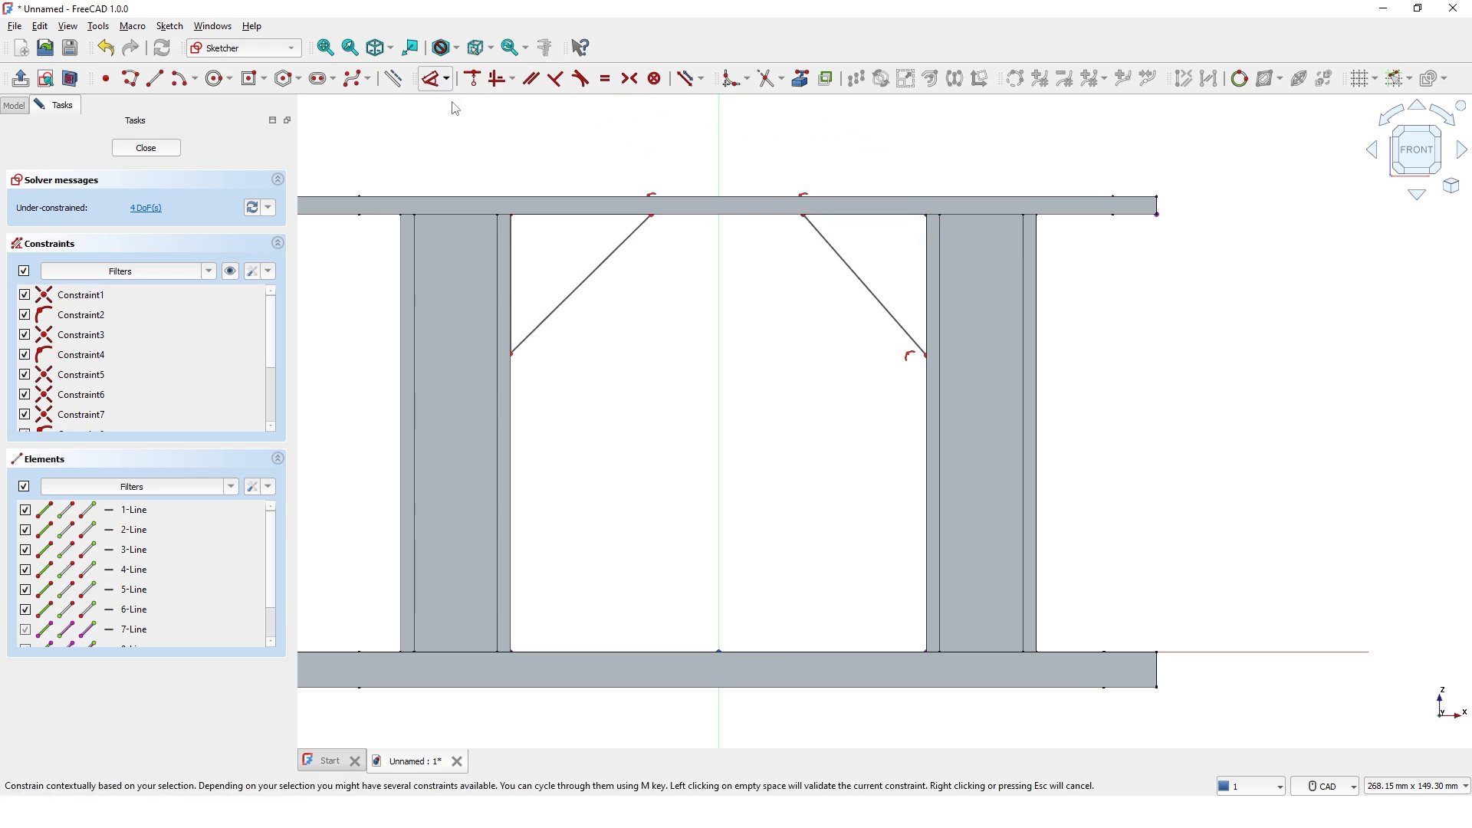
click(594, 214)
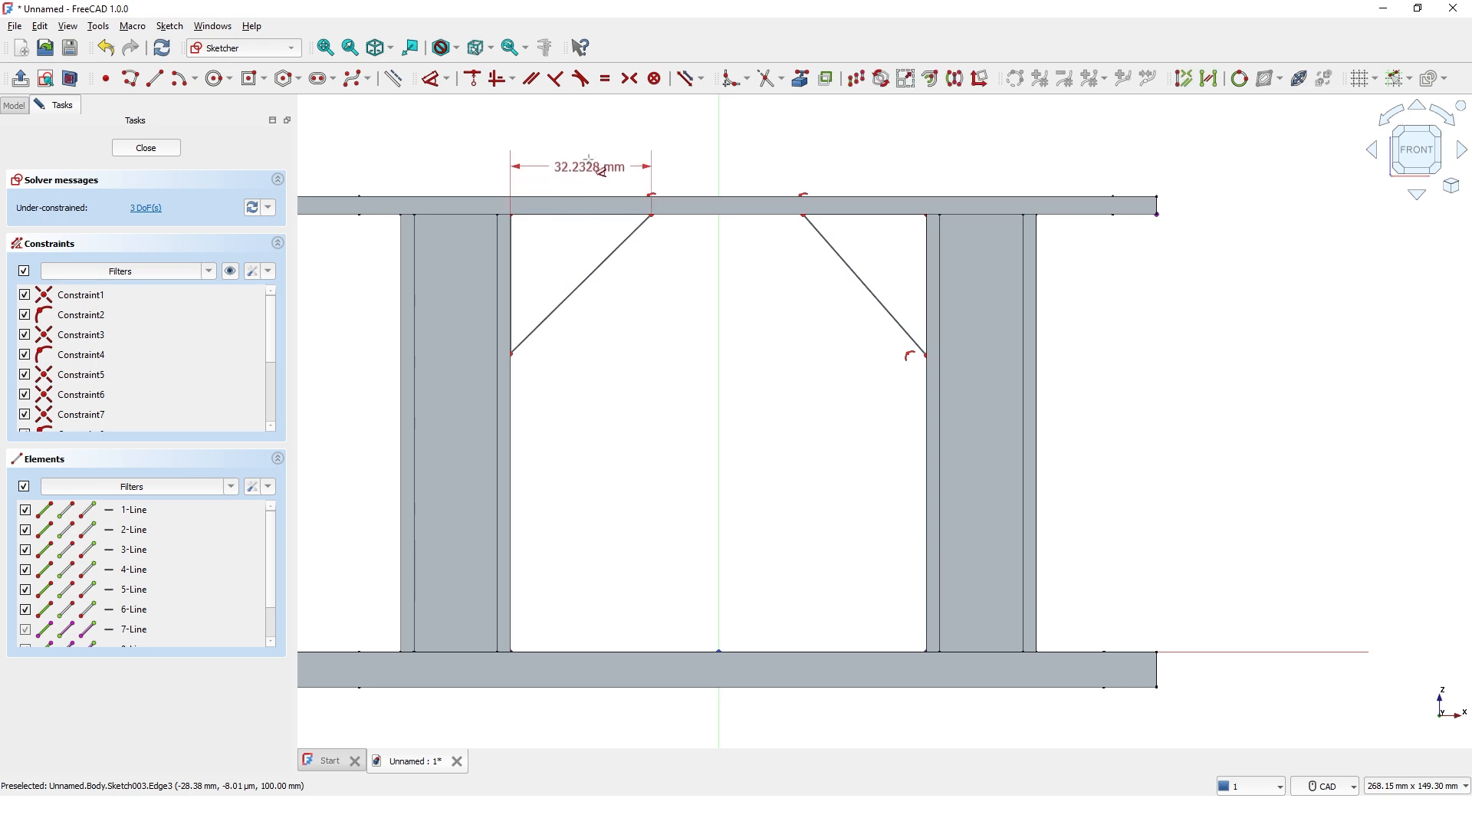
click(587, 153)
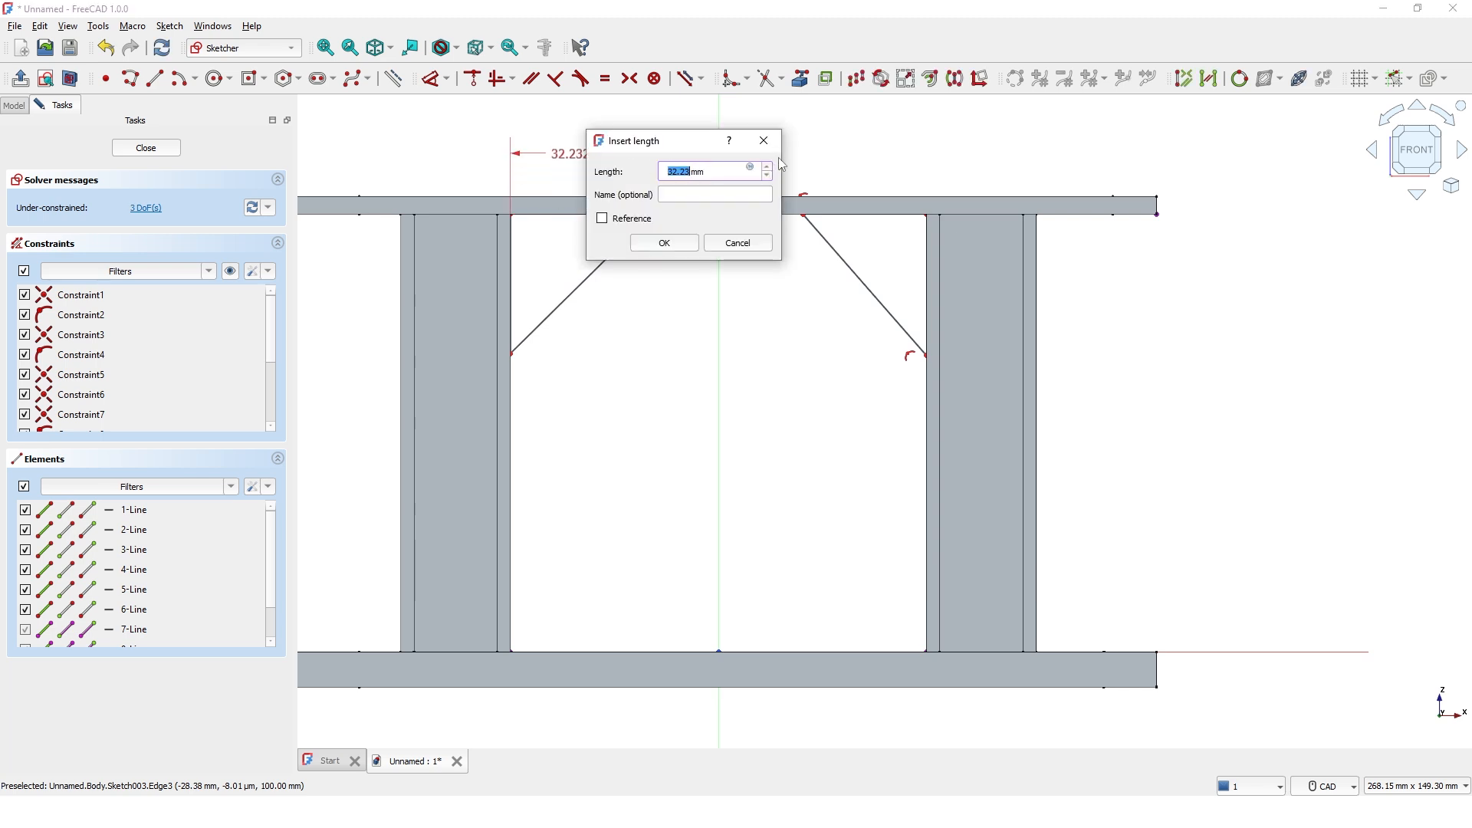
text(40)
key(Return)
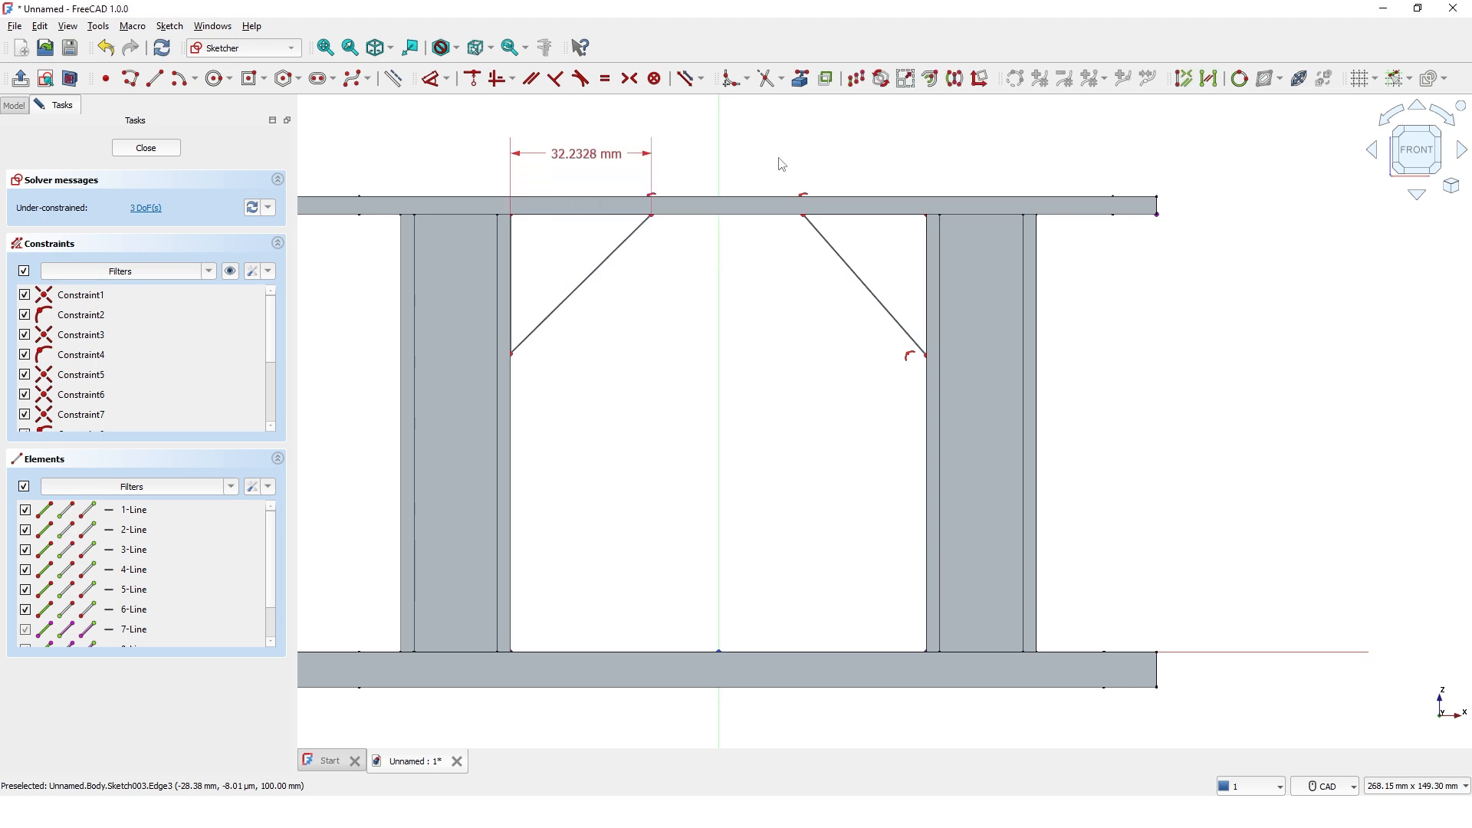
right_click(778, 157)
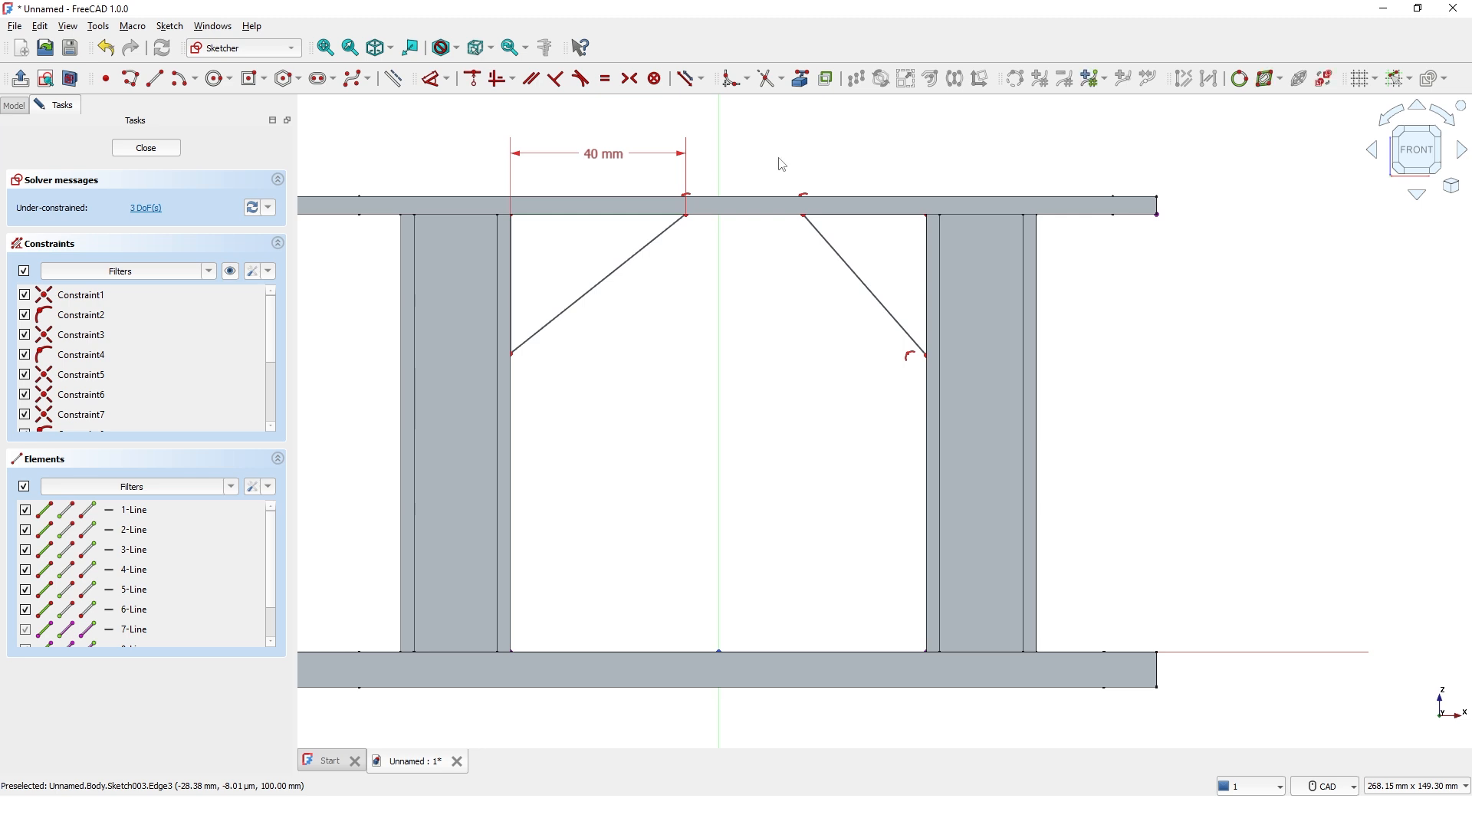
- Make the horizontal and vertical legs of both triangles equal in length and close the sketch
click(589, 219)
click(513, 303)
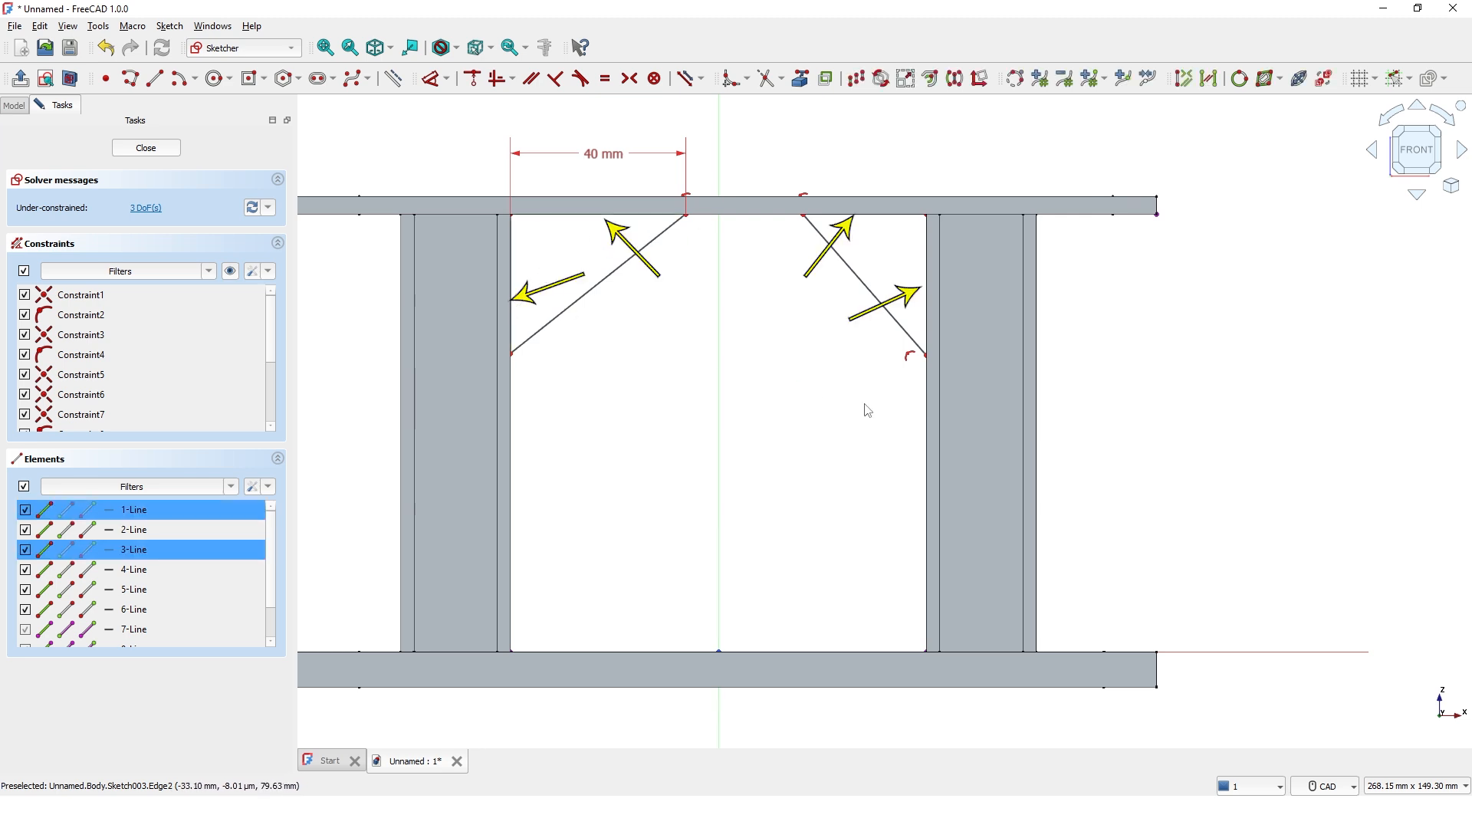
click(928, 316)
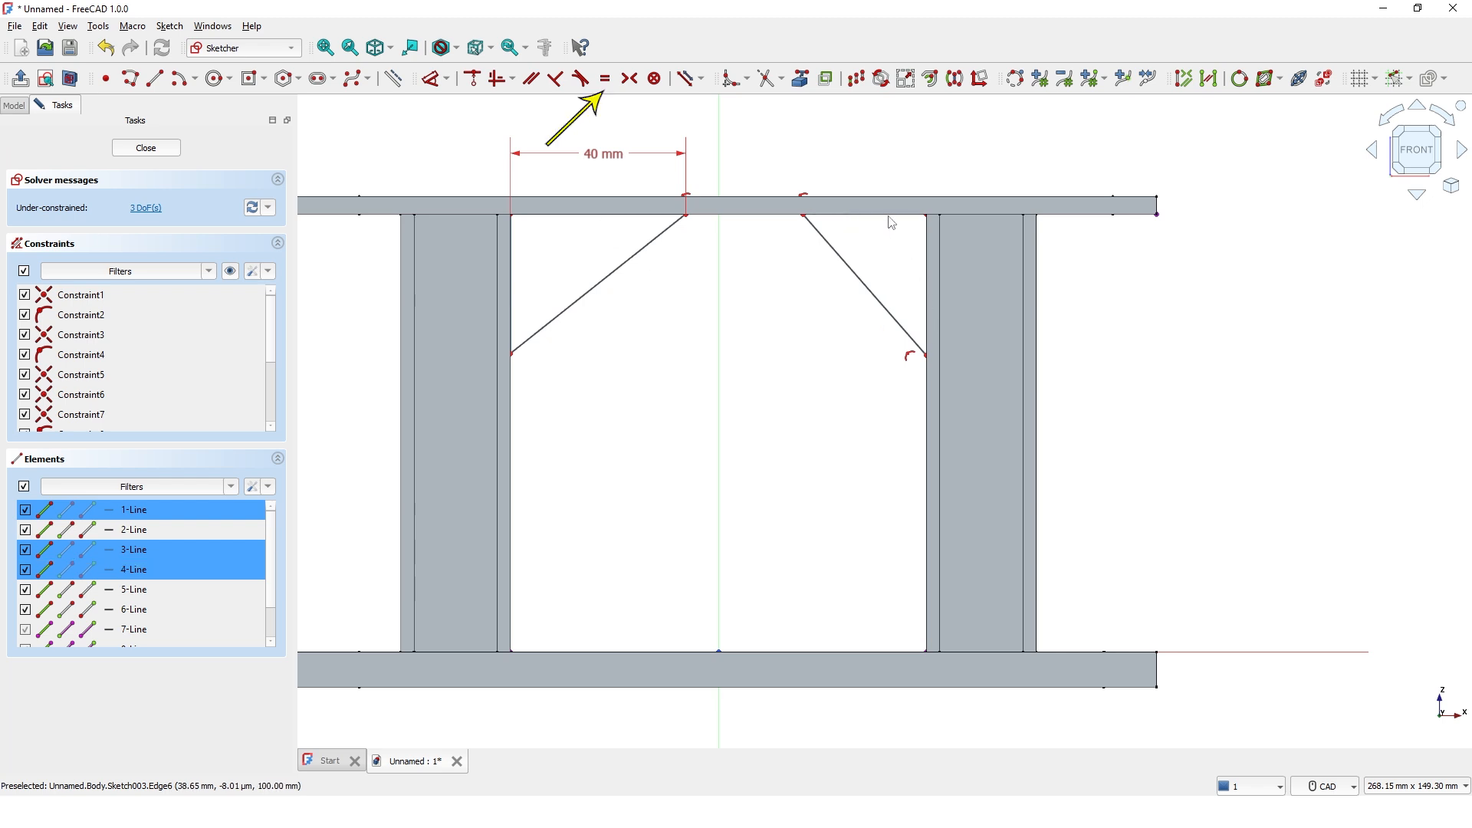
click(891, 220)
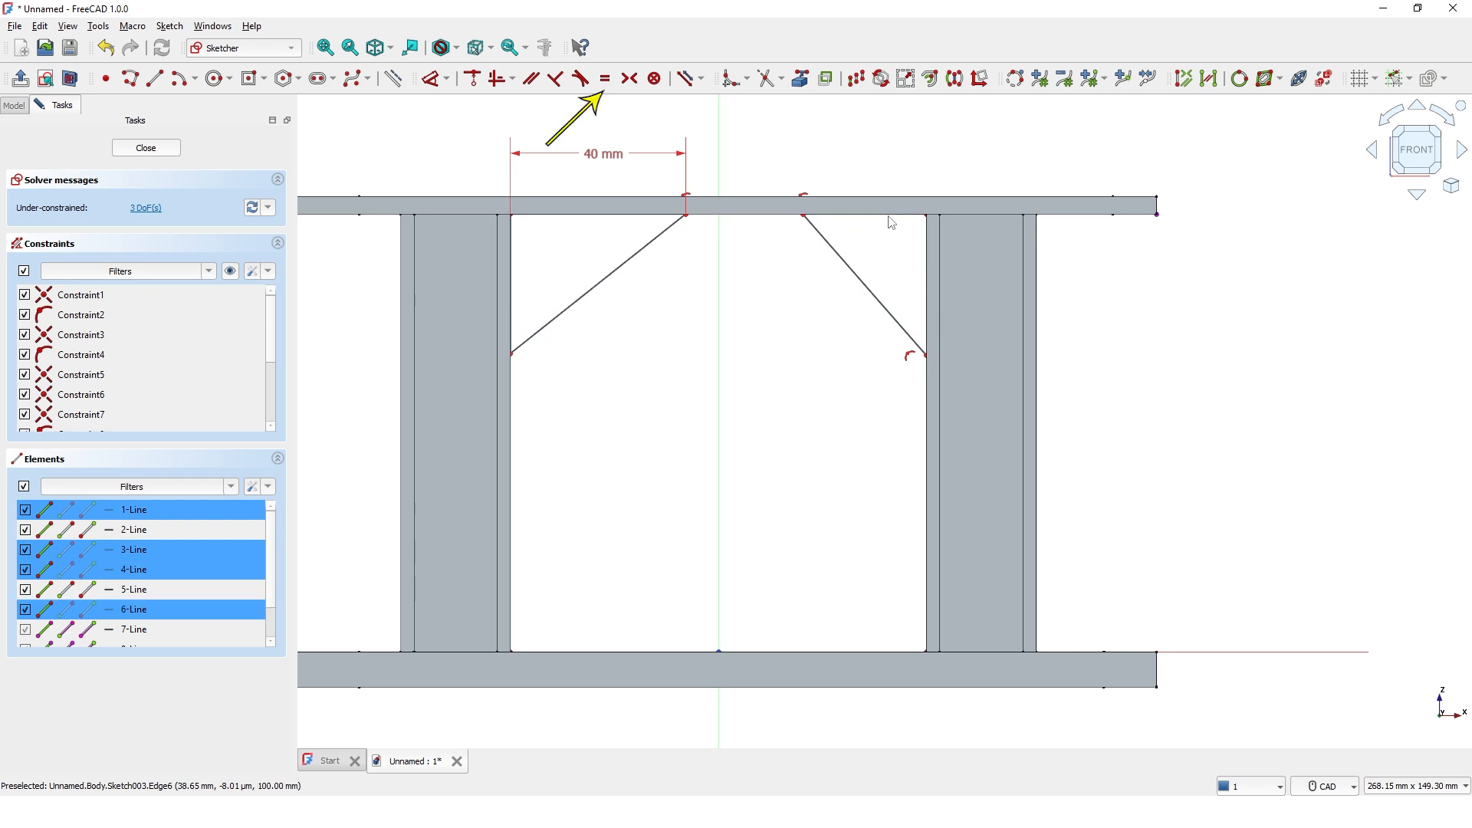
click(609, 82)
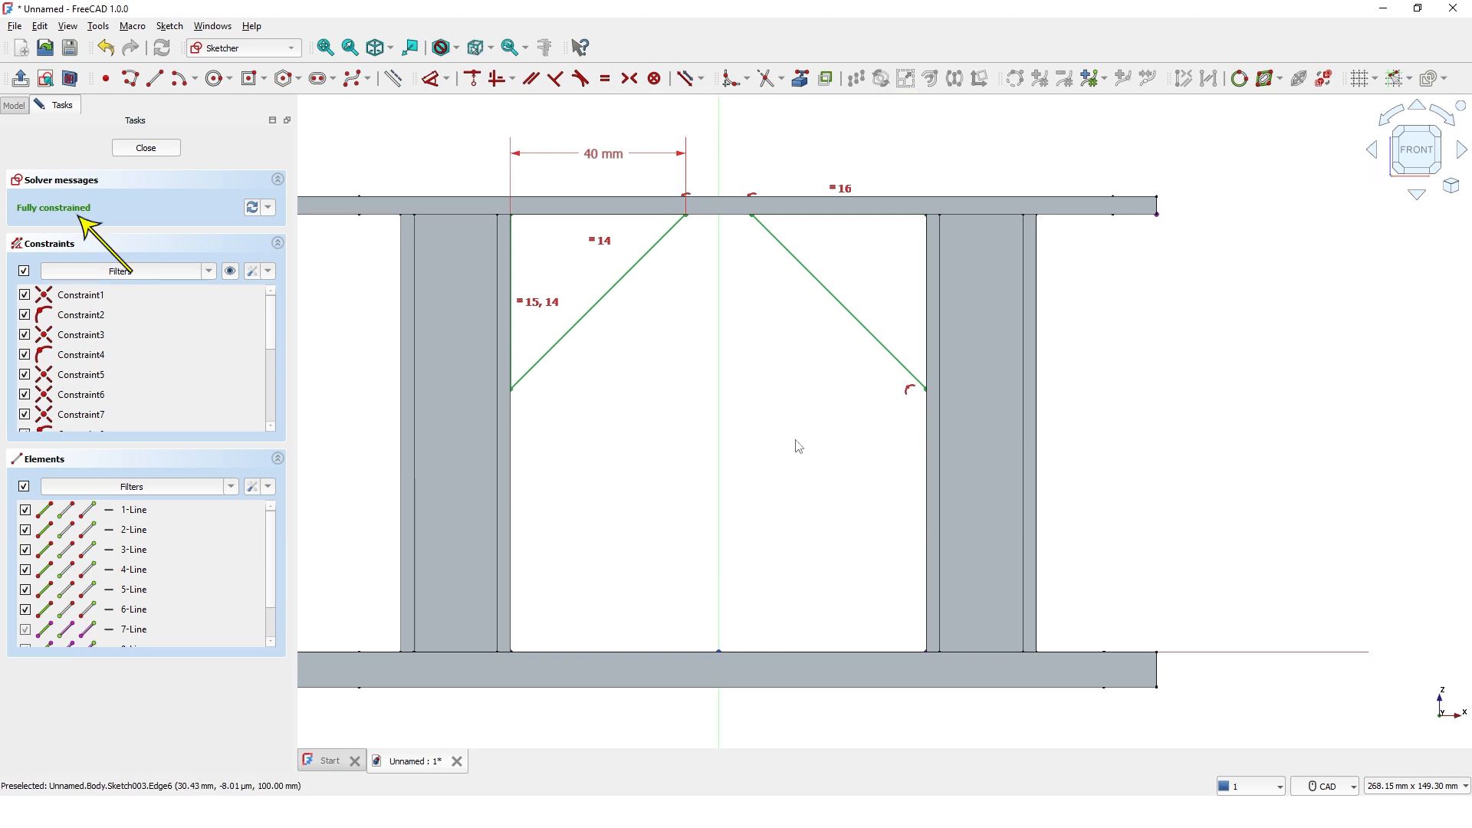
scroll(793, 460, up, 1)
scroll(798, 480, down, 2)
middle_drag(796, 474, 782, 484)
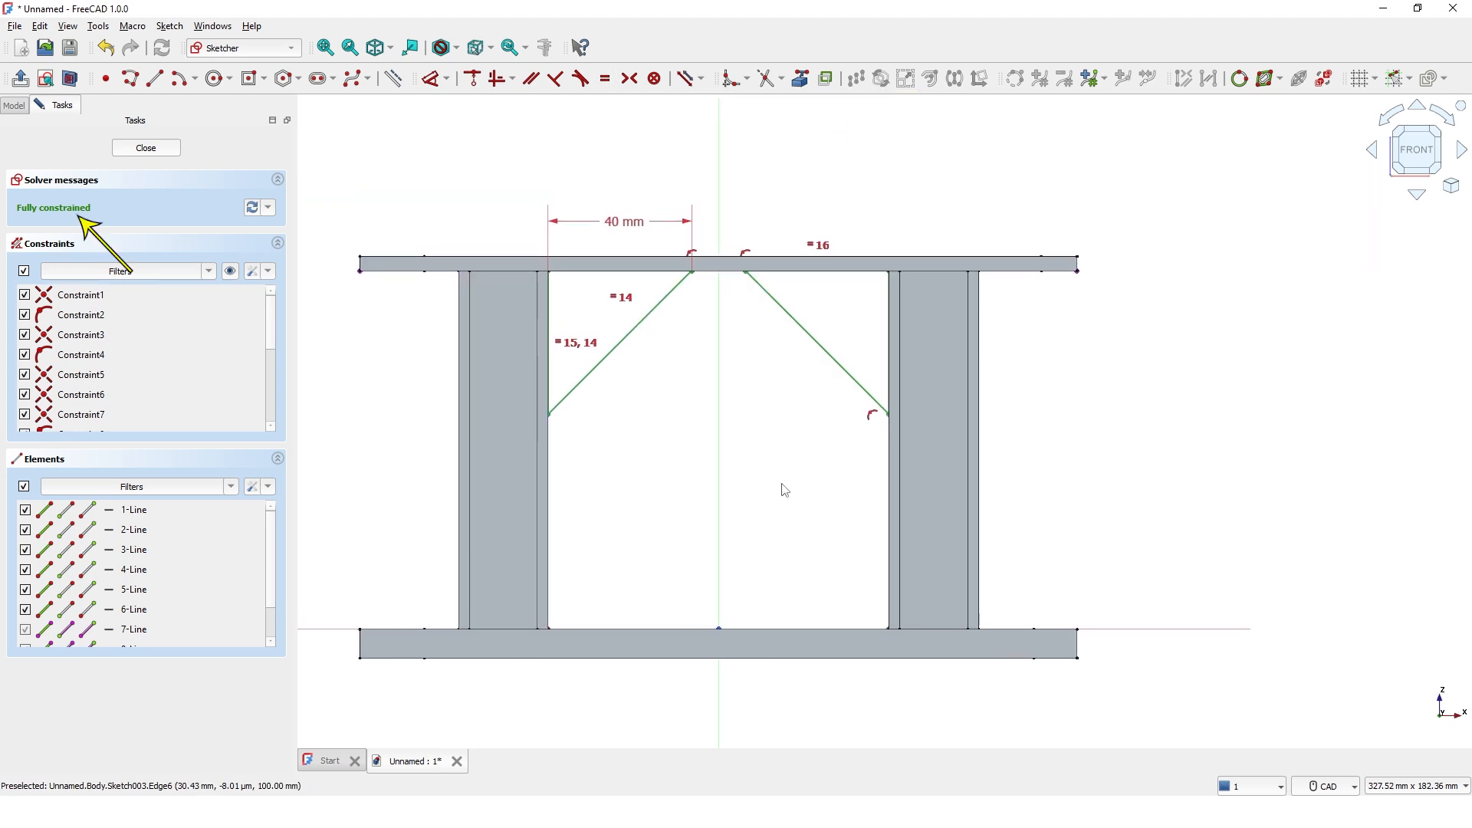
click(147, 149)
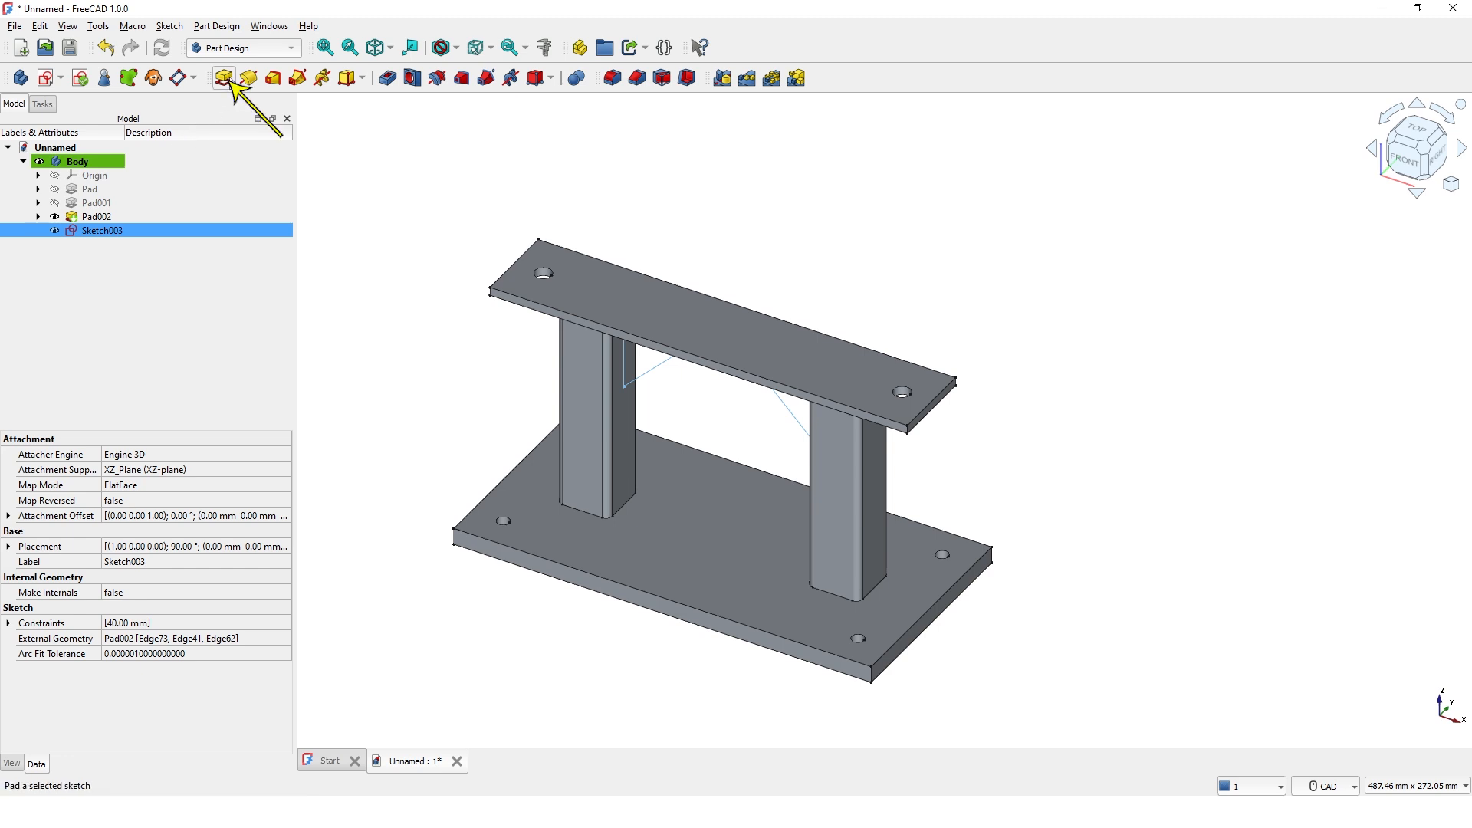
- Pad the triangle sketch 4 mm, symmetric to its plane, to form the gussets
click(228, 79)
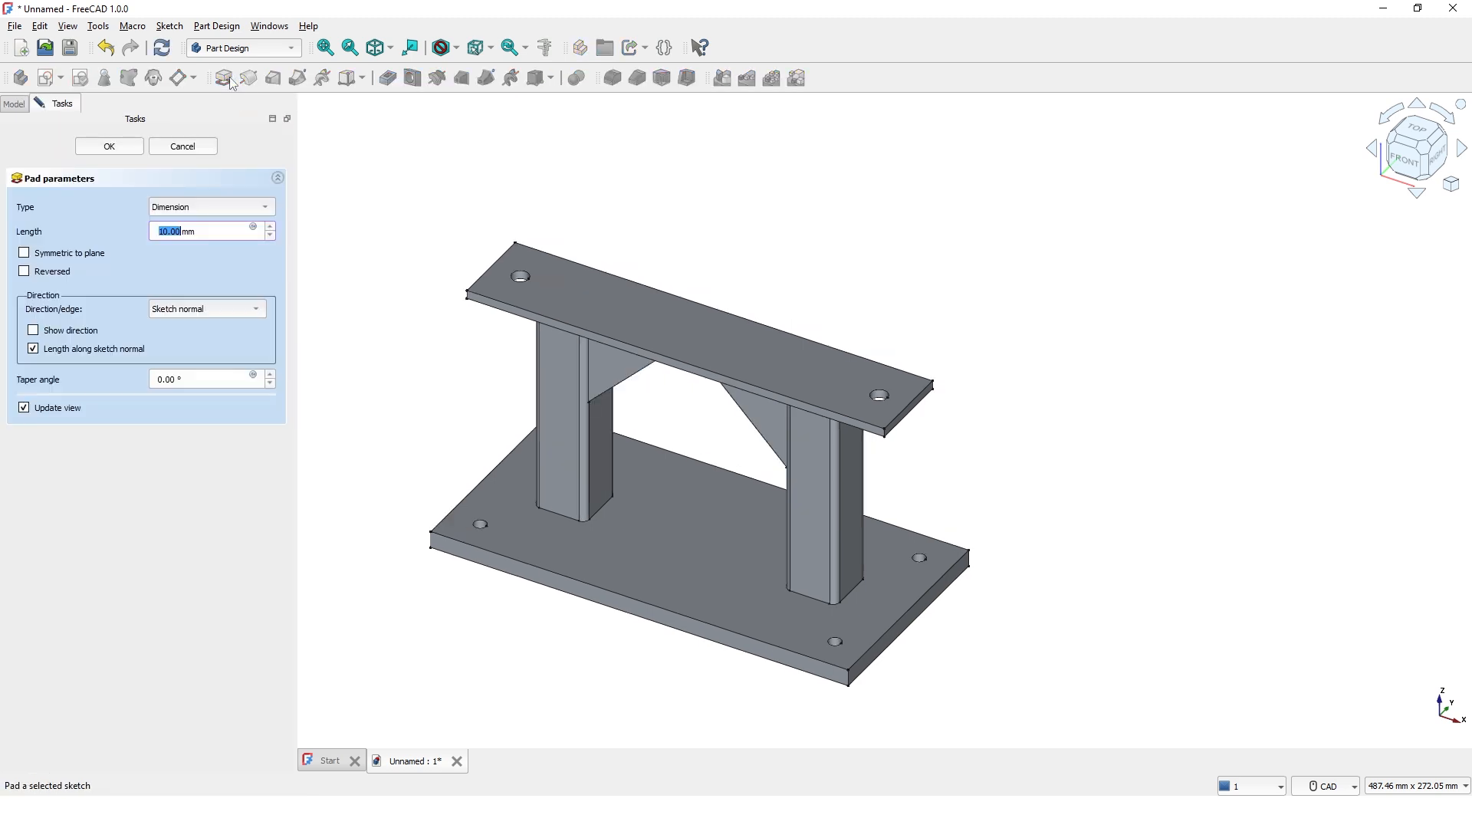
click(23, 253)
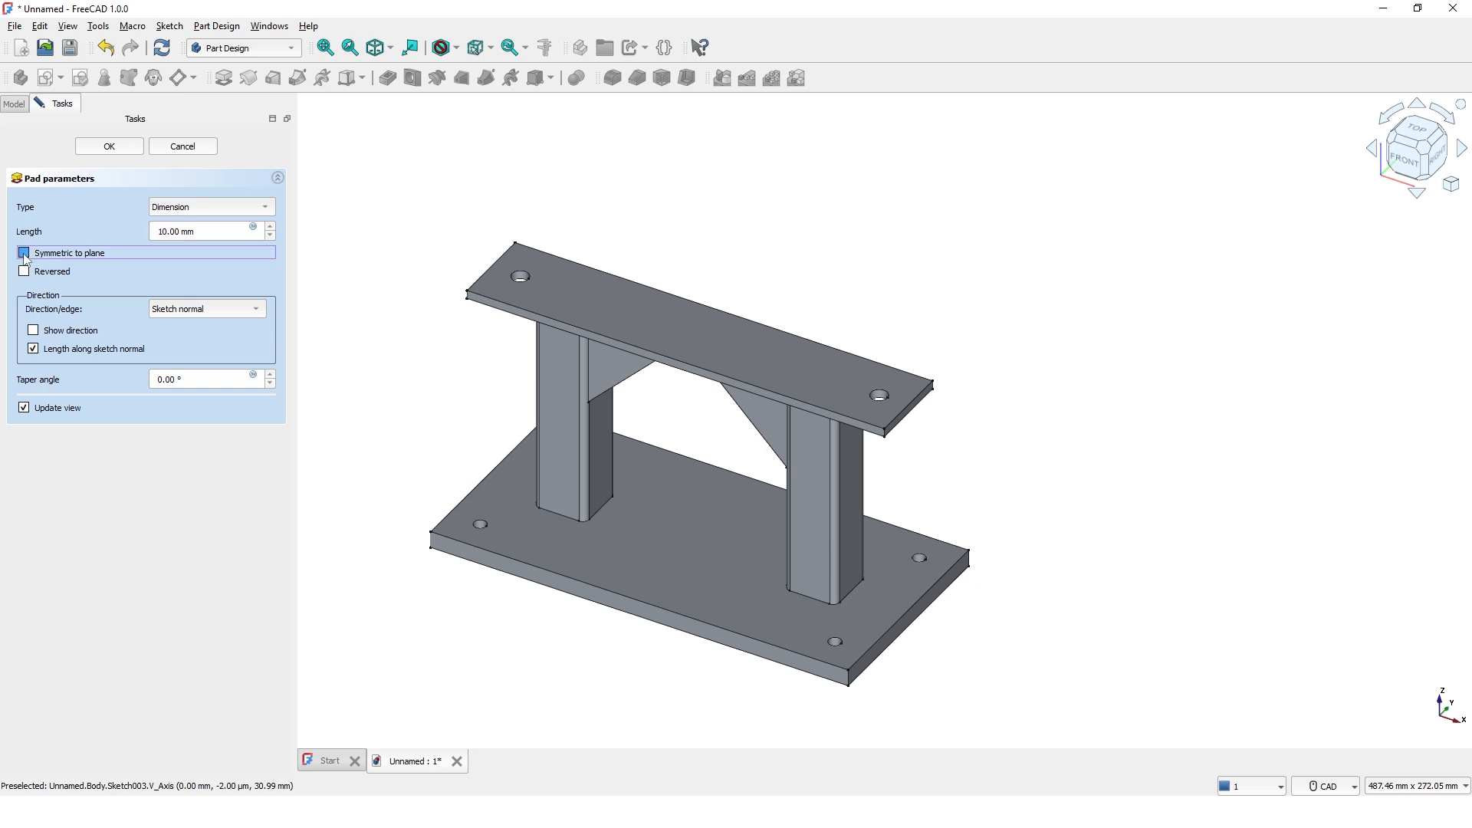
drag(198, 231, 130, 232)
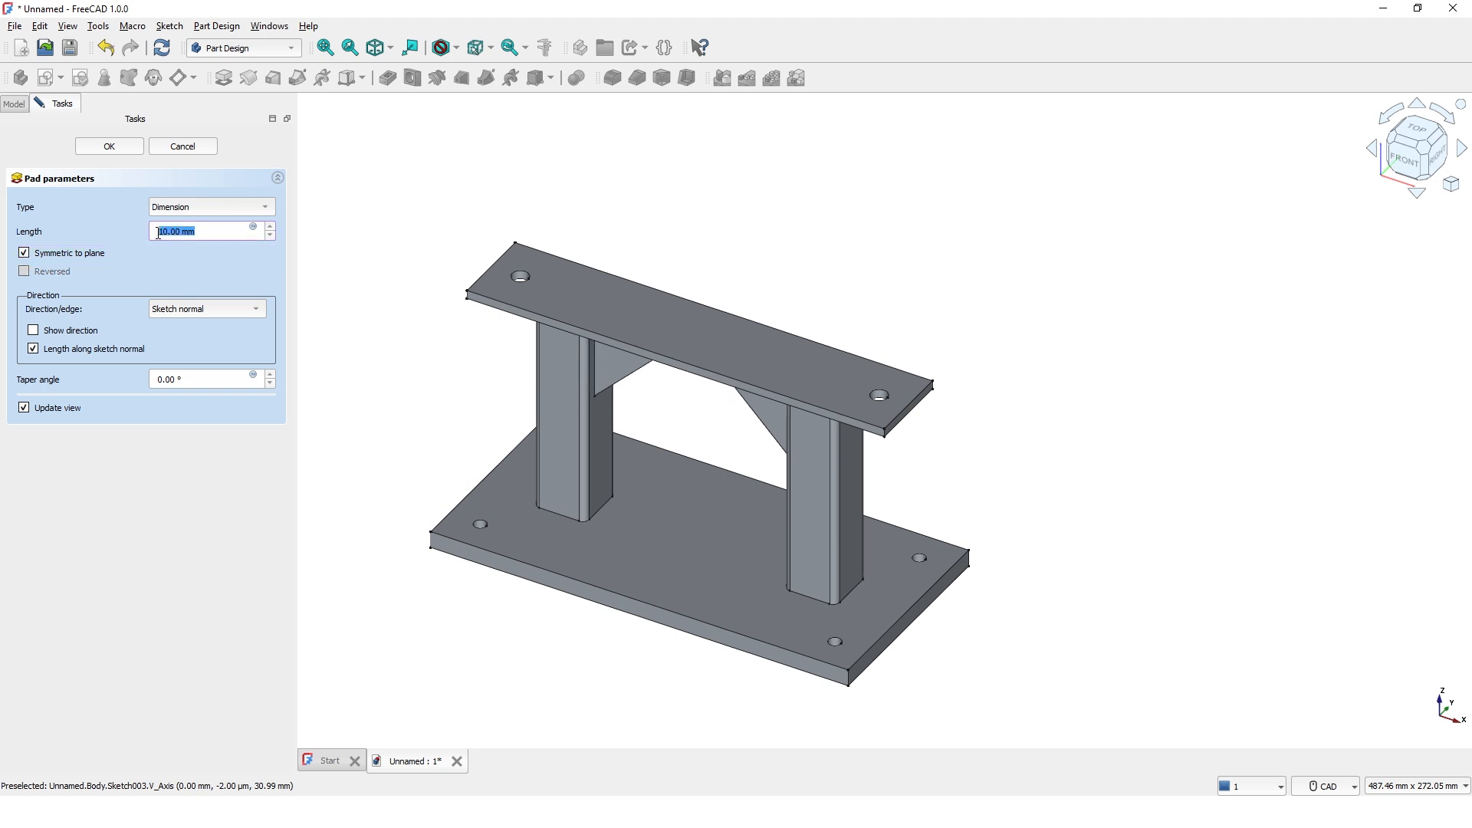
text(4)
key(Return)
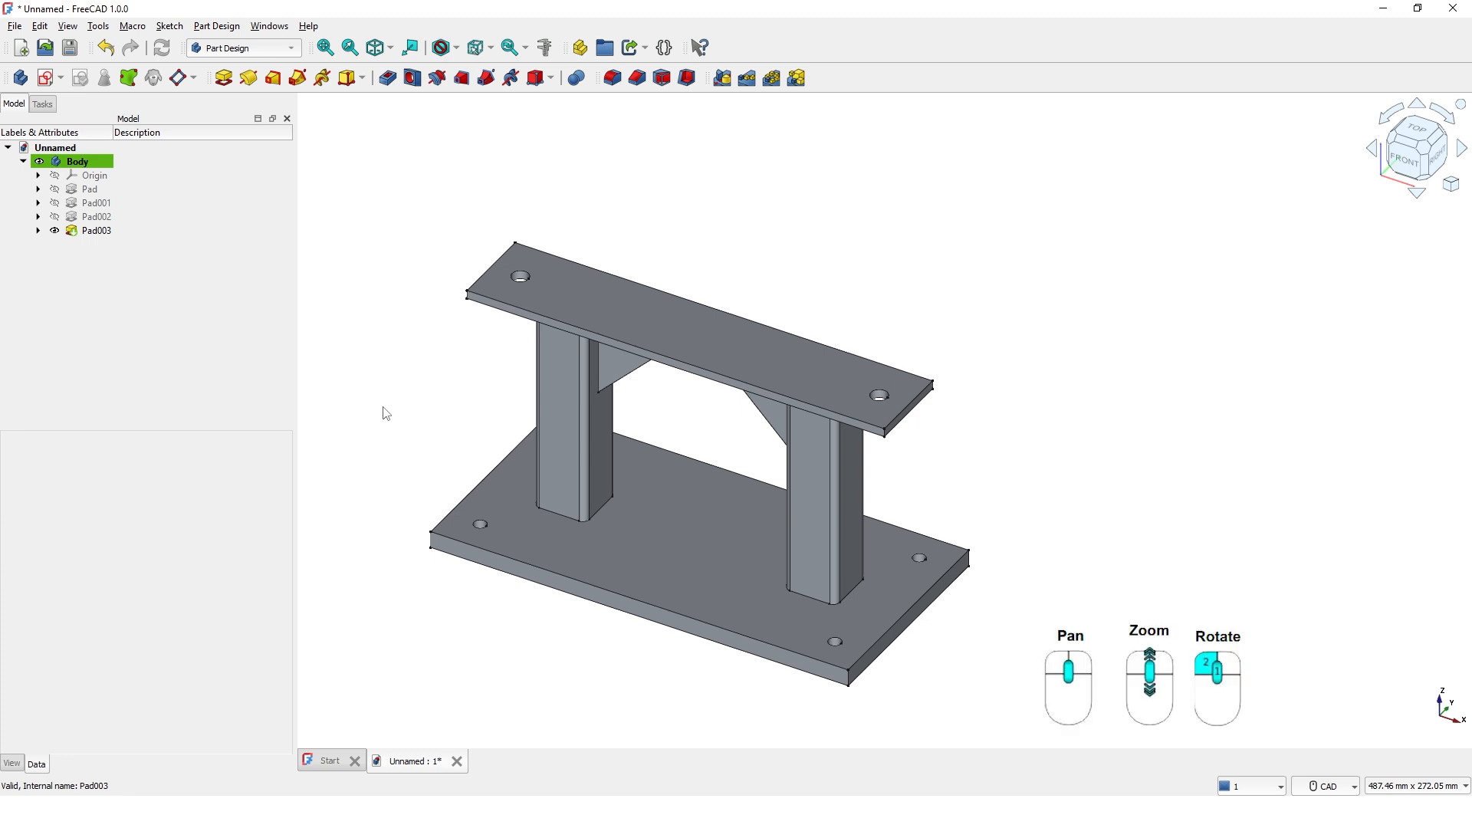
- Start a sketch on the XZ plane and link the top plate's upper edge as external geometry
mouse_move(455, 411)
middle_down()
mouse_move(463, 319)
mouse_move(330, 339)
mouse_move(575, 361)
mouse_move(713, 329)
mouse_move(573, 401)
mouse_move(446, 430)
middle_up()
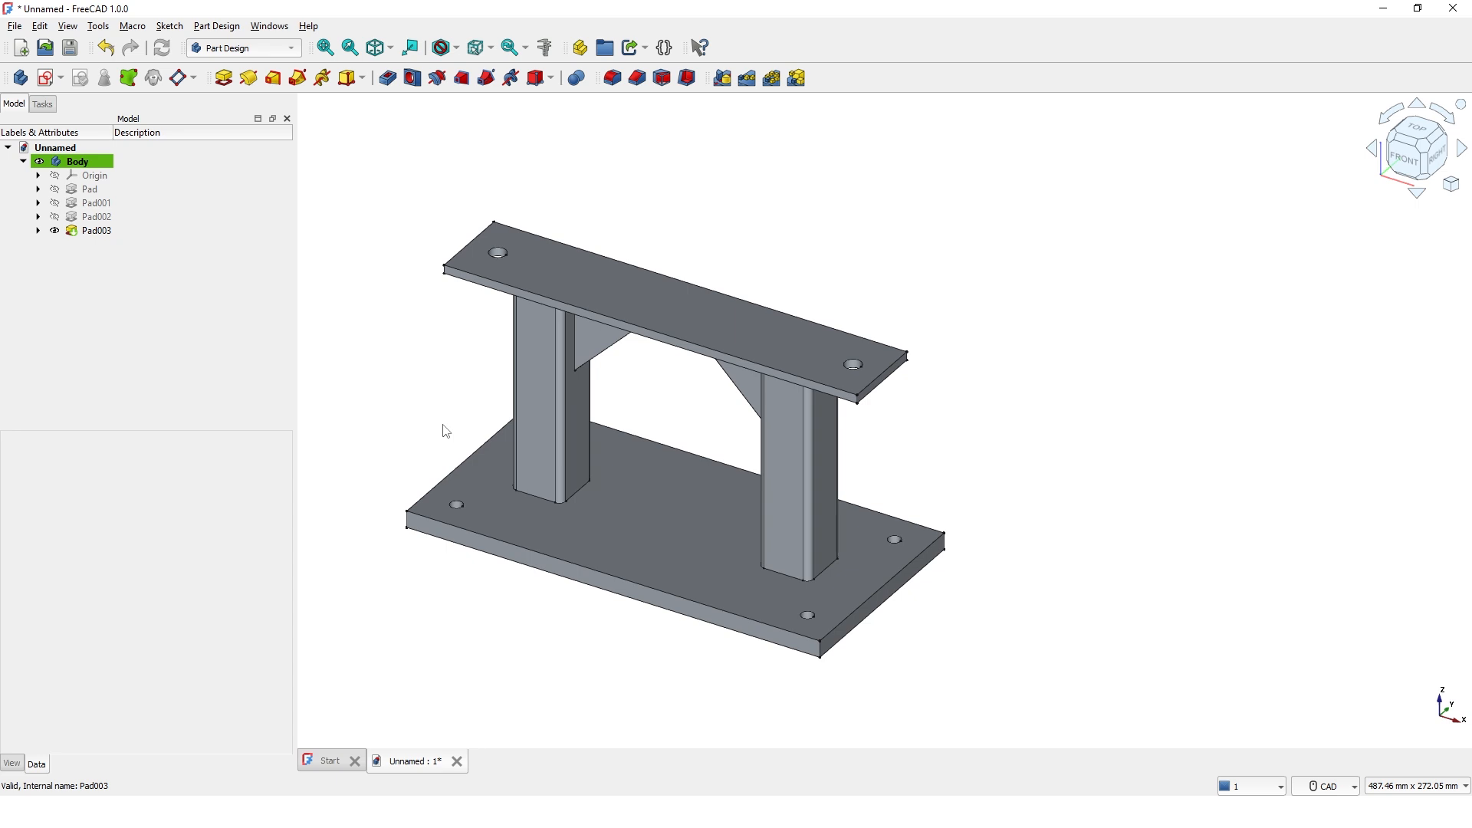
click(46, 79)
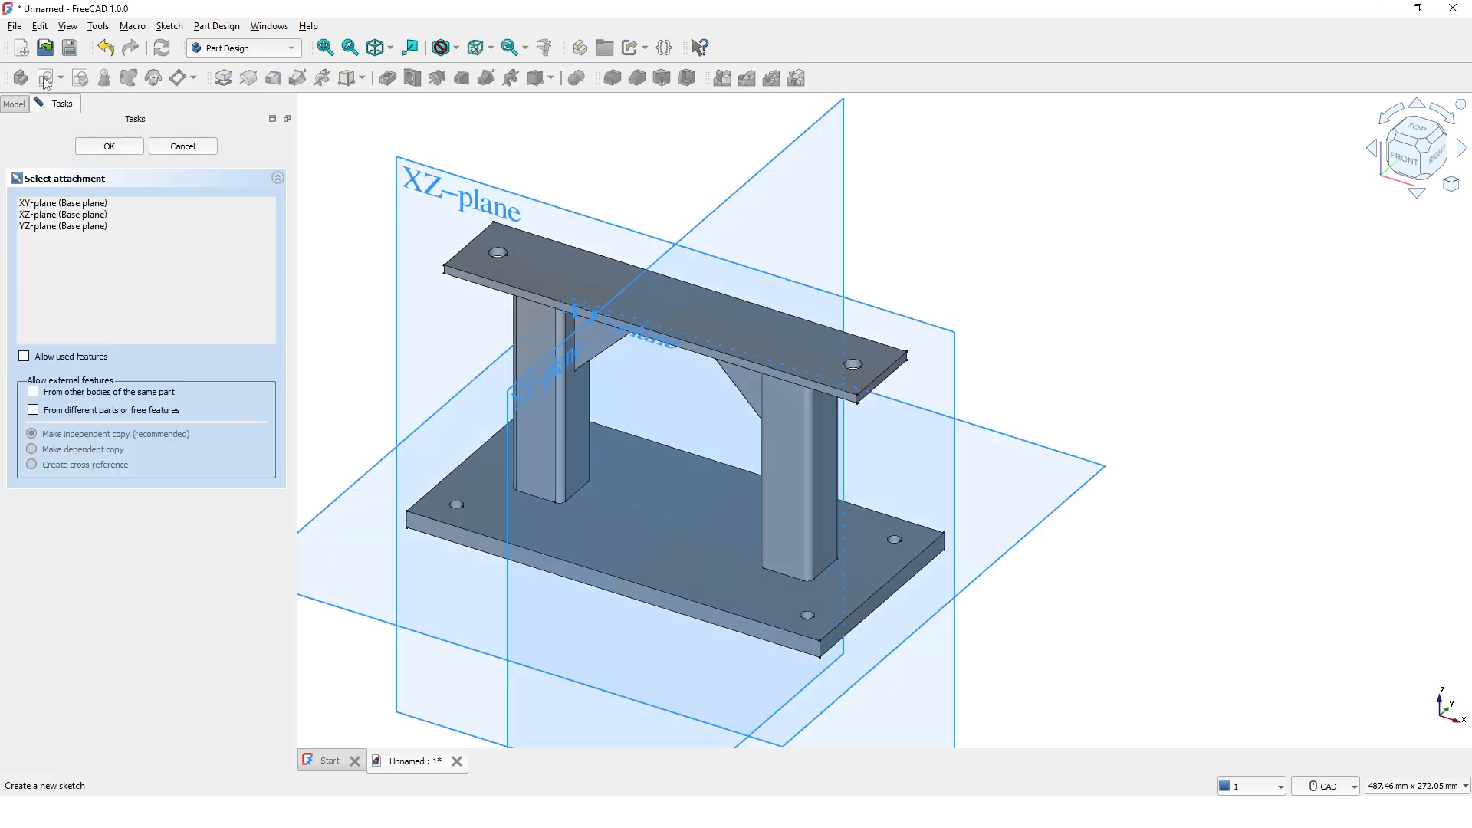
click(457, 180)
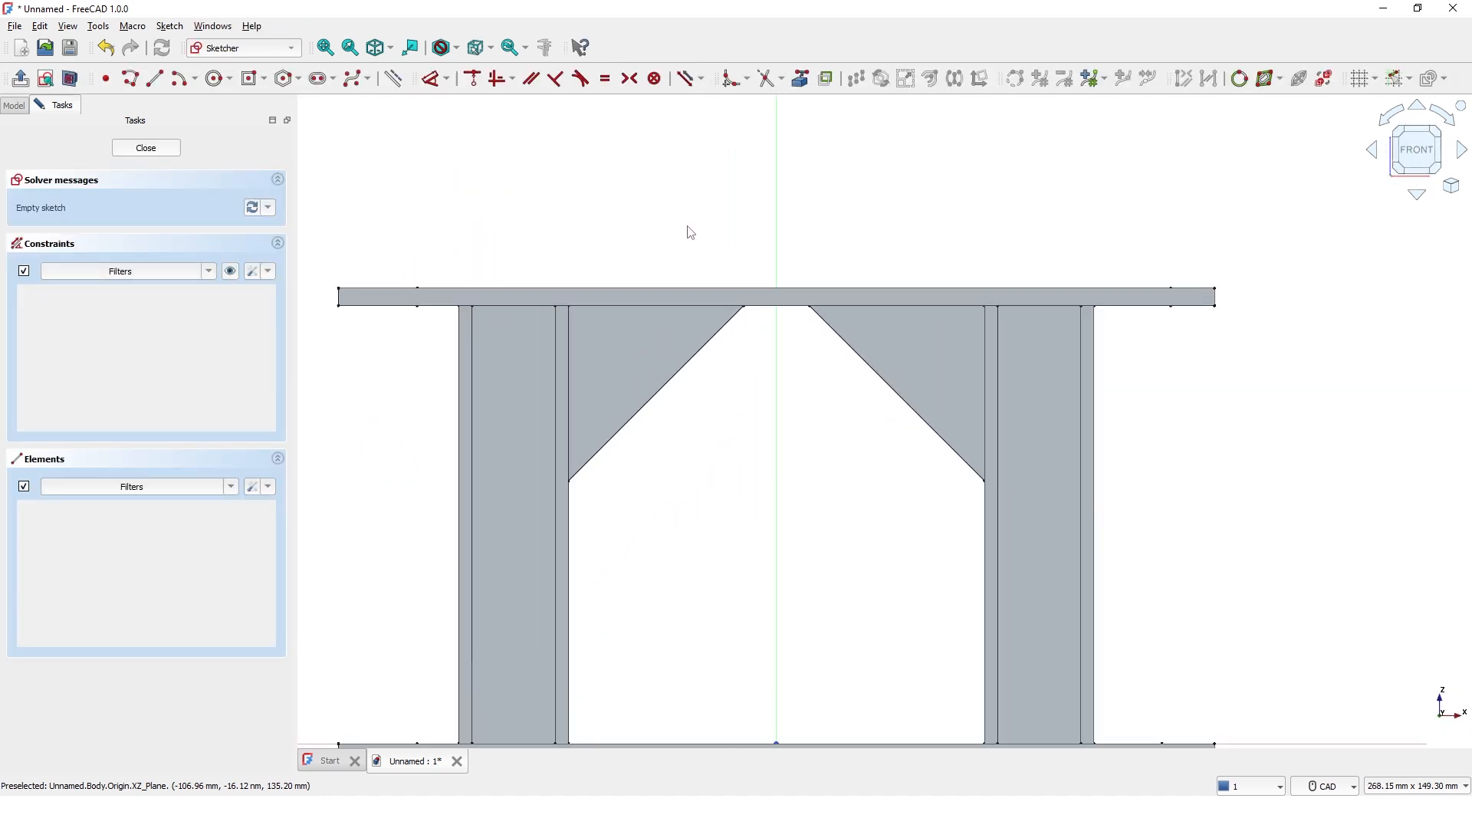
scroll(687, 233, up, 1)
middle_drag(687, 247, 747, 324)
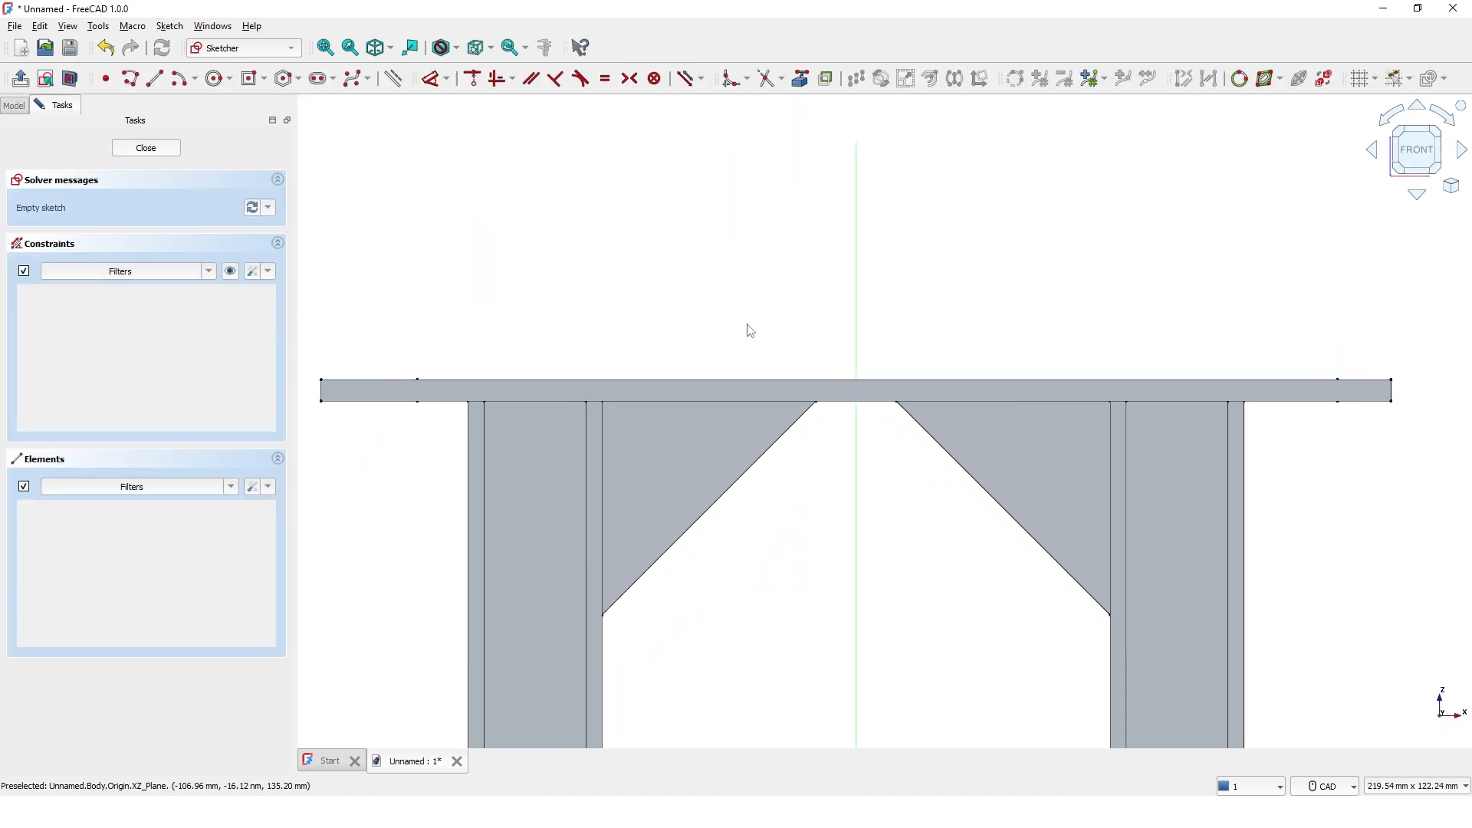
click(802, 79)
click(827, 389)
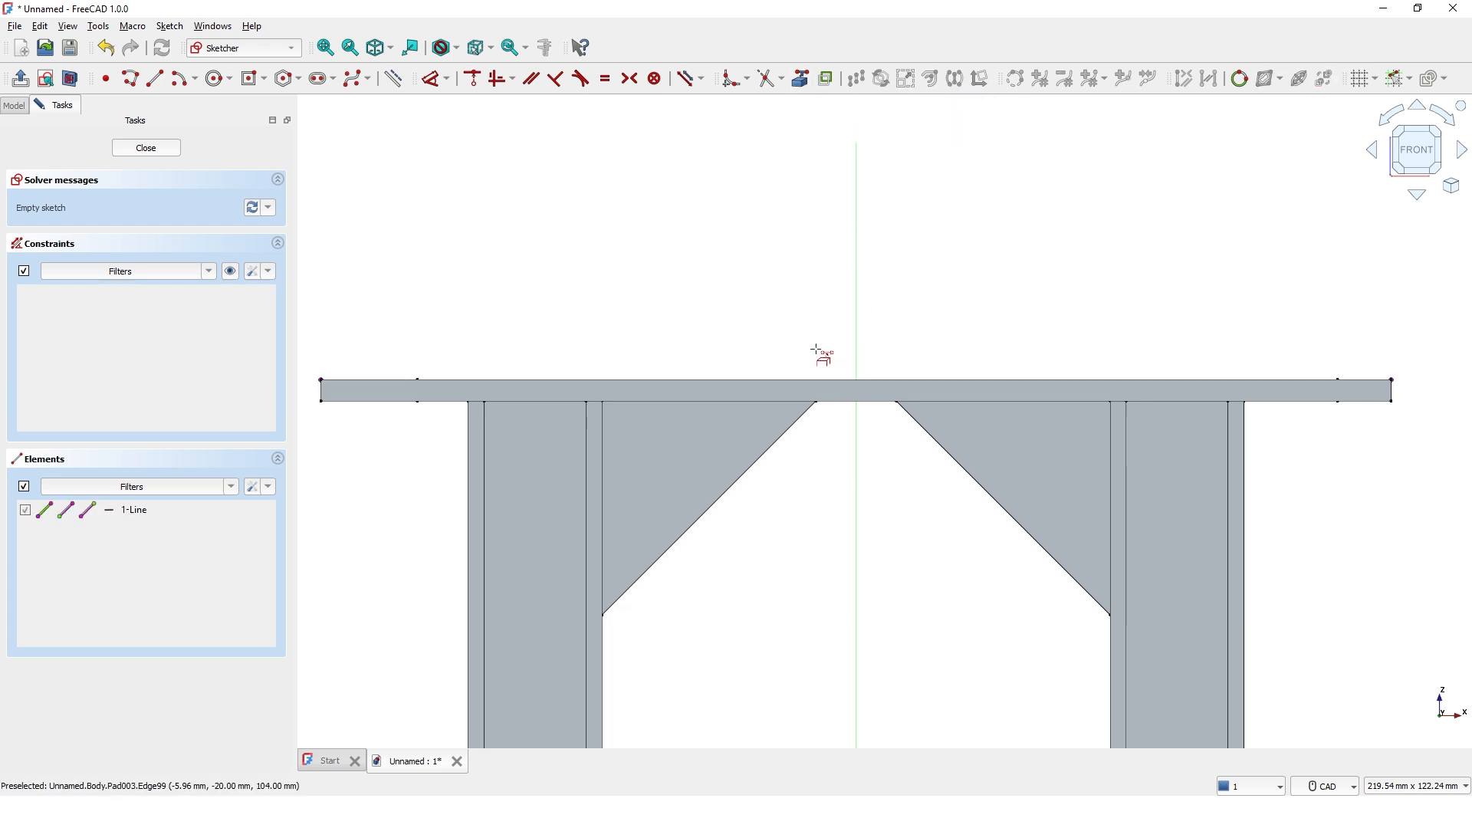
- Draw two concentric circles centred on the vertical axis, about 85 mm and 78 mm in diameter, the outer one tangent to the top plate's upper edge
scroll(815, 351, down, 2)
mouse_move(808, 318)
middle_down()
mouse_move(749, 321)
mouse_move(736, 401)
middle_up()
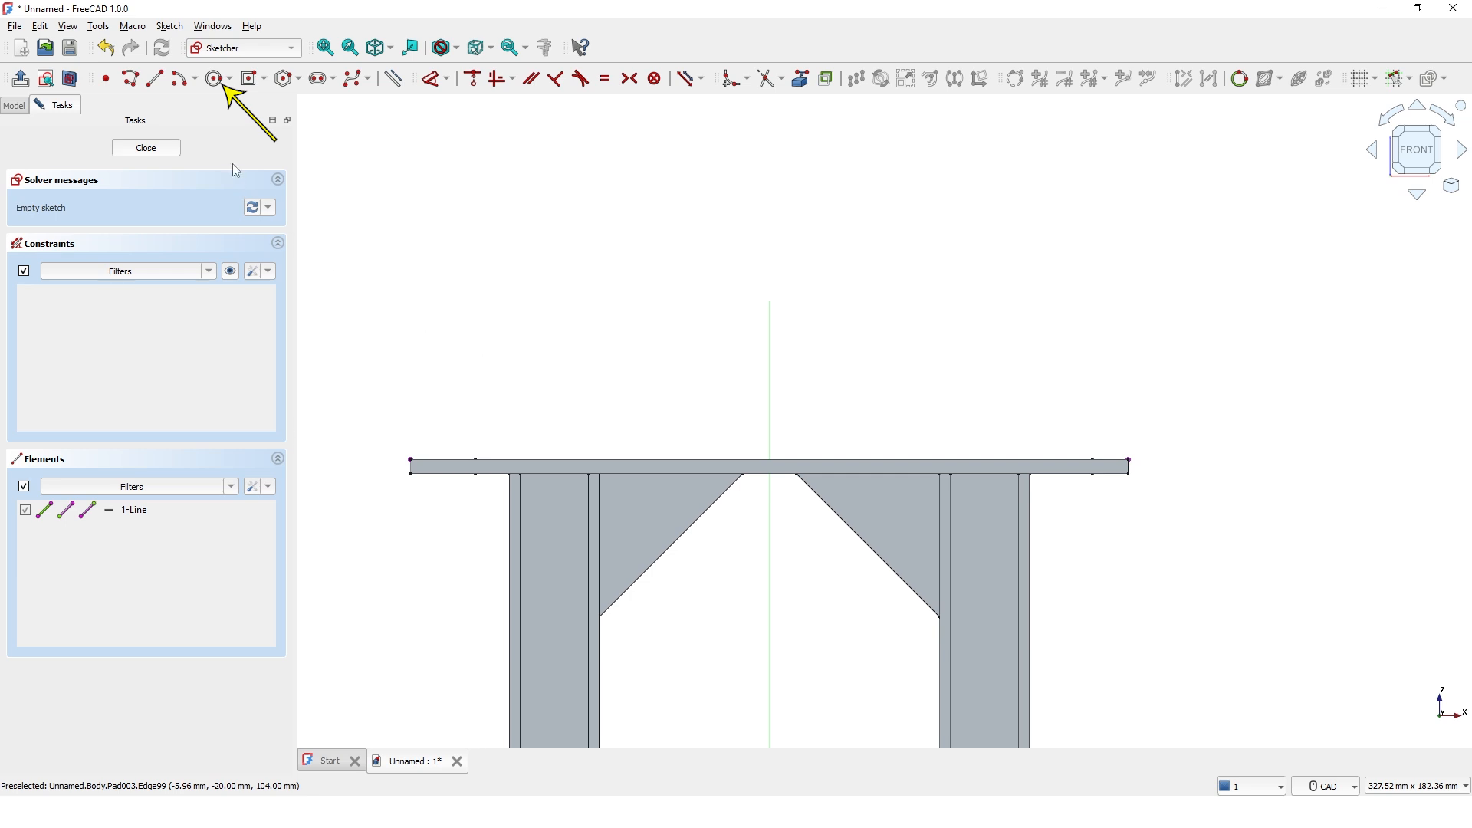
click(218, 80)
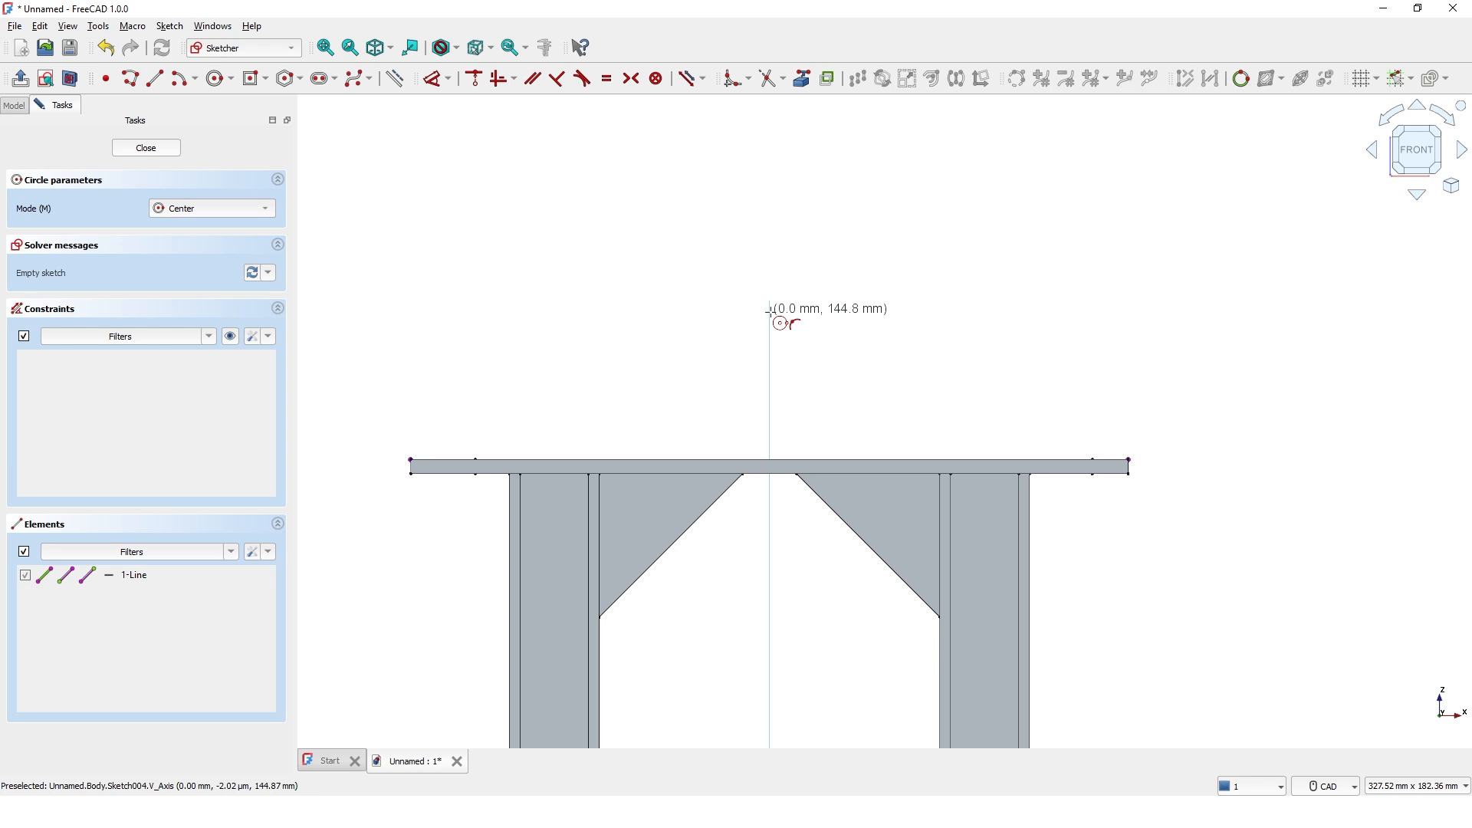
click(770, 309)
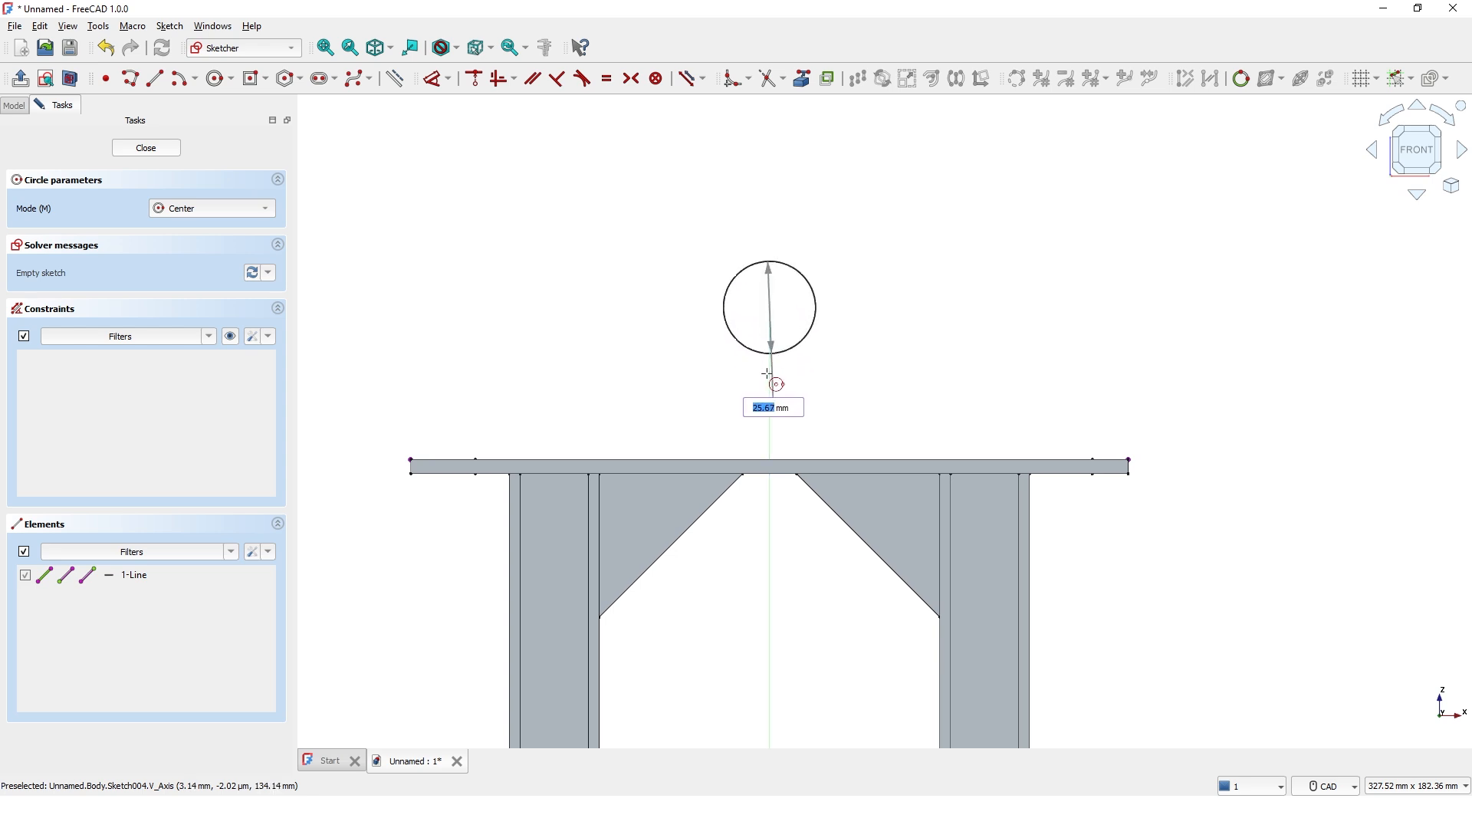
click(770, 457)
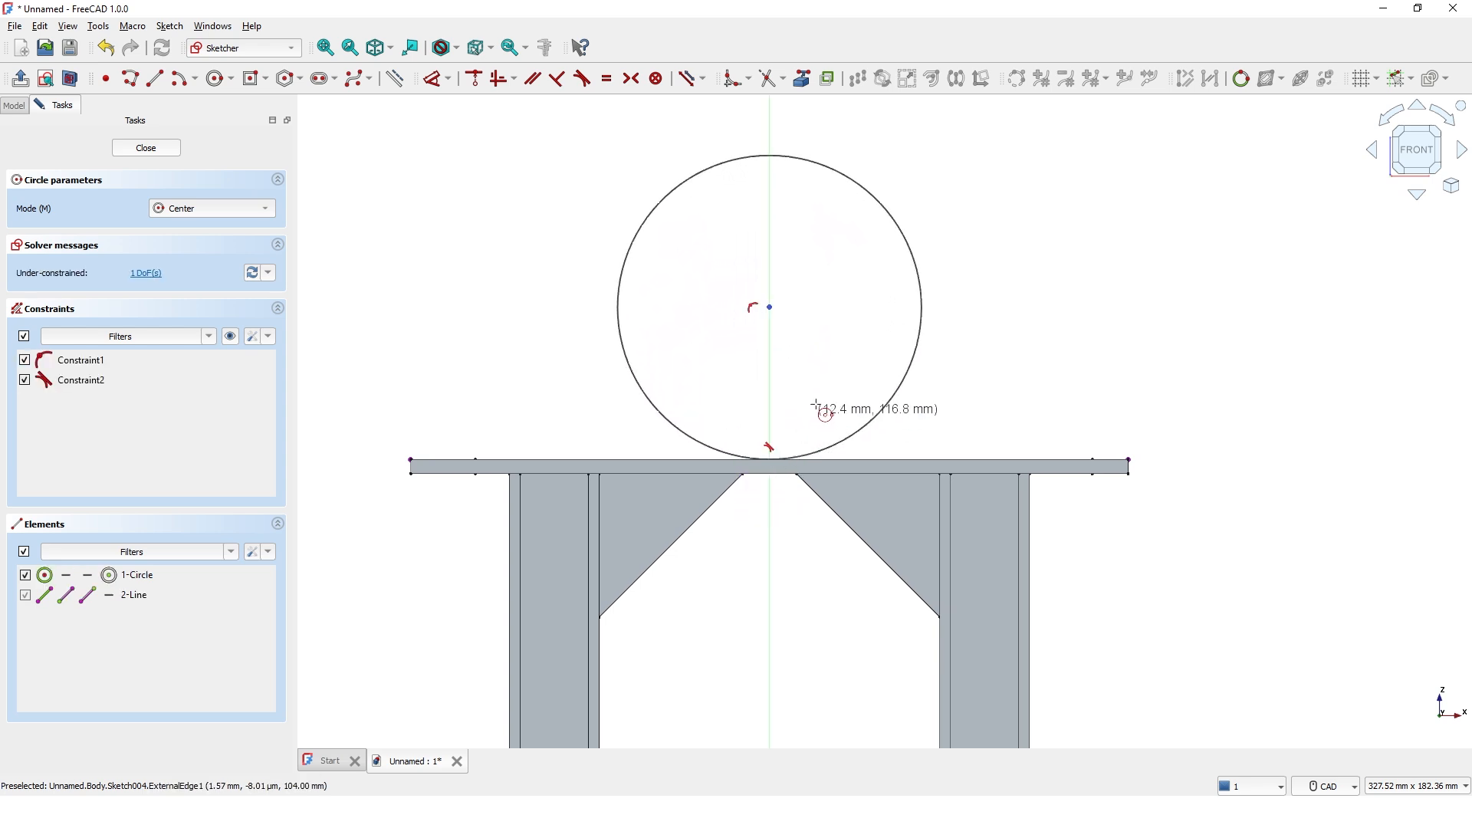
click(769, 305)
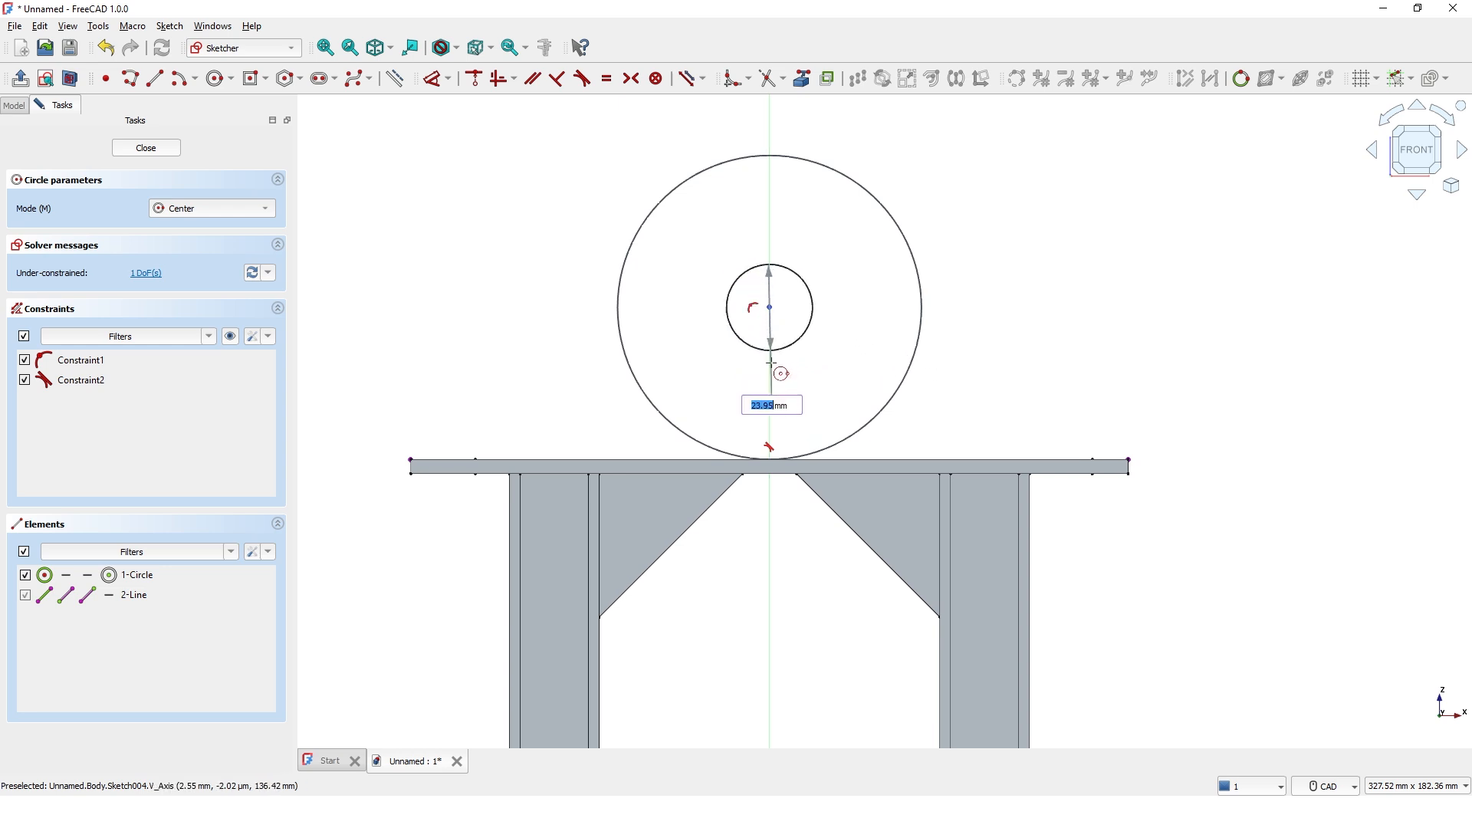
click(771, 447)
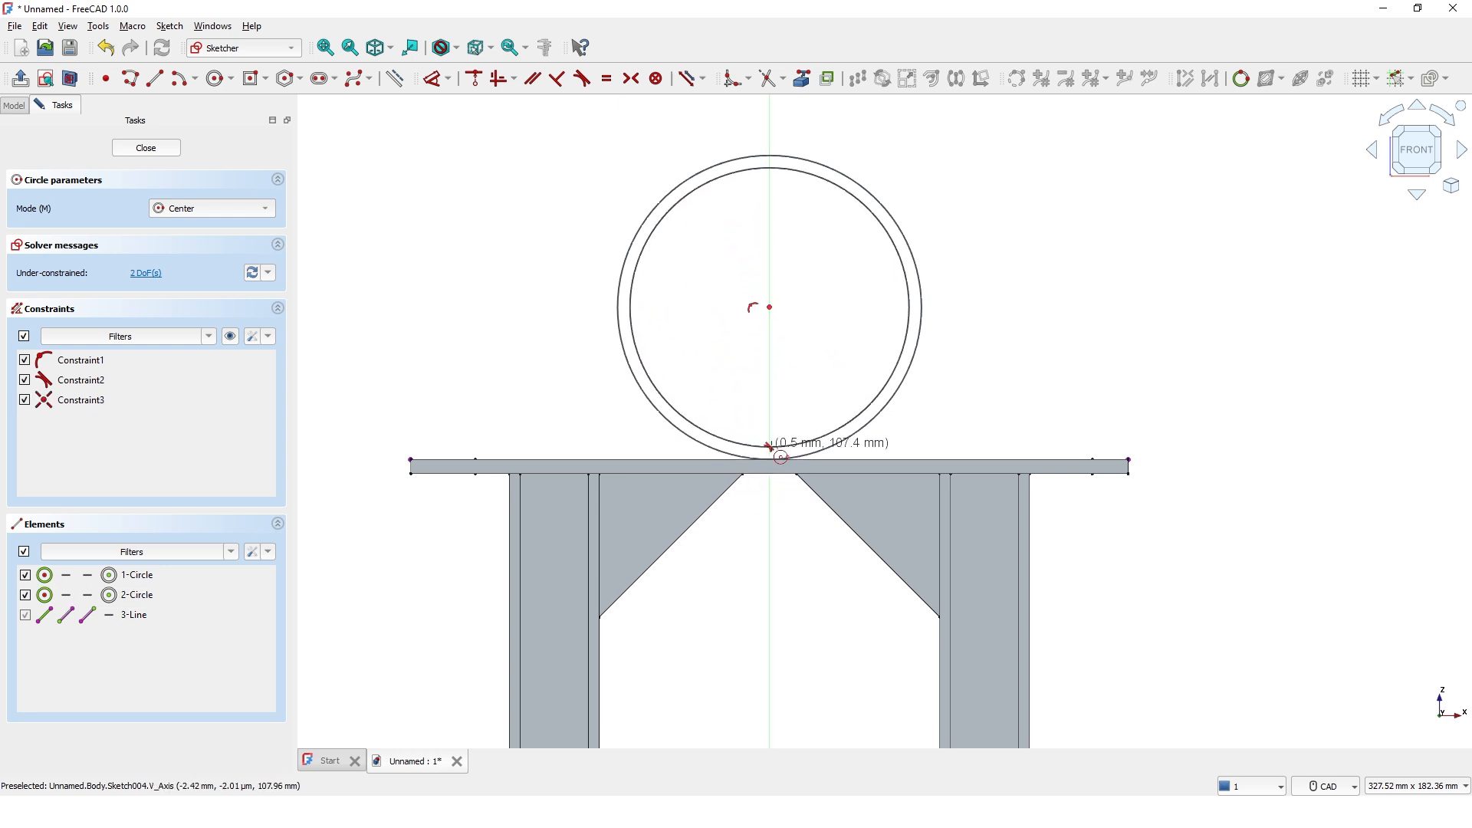
right_click(808, 390)
- Dimension the gap between the inner and outer circles as 5 mm
middle_drag(966, 431, 907, 444)
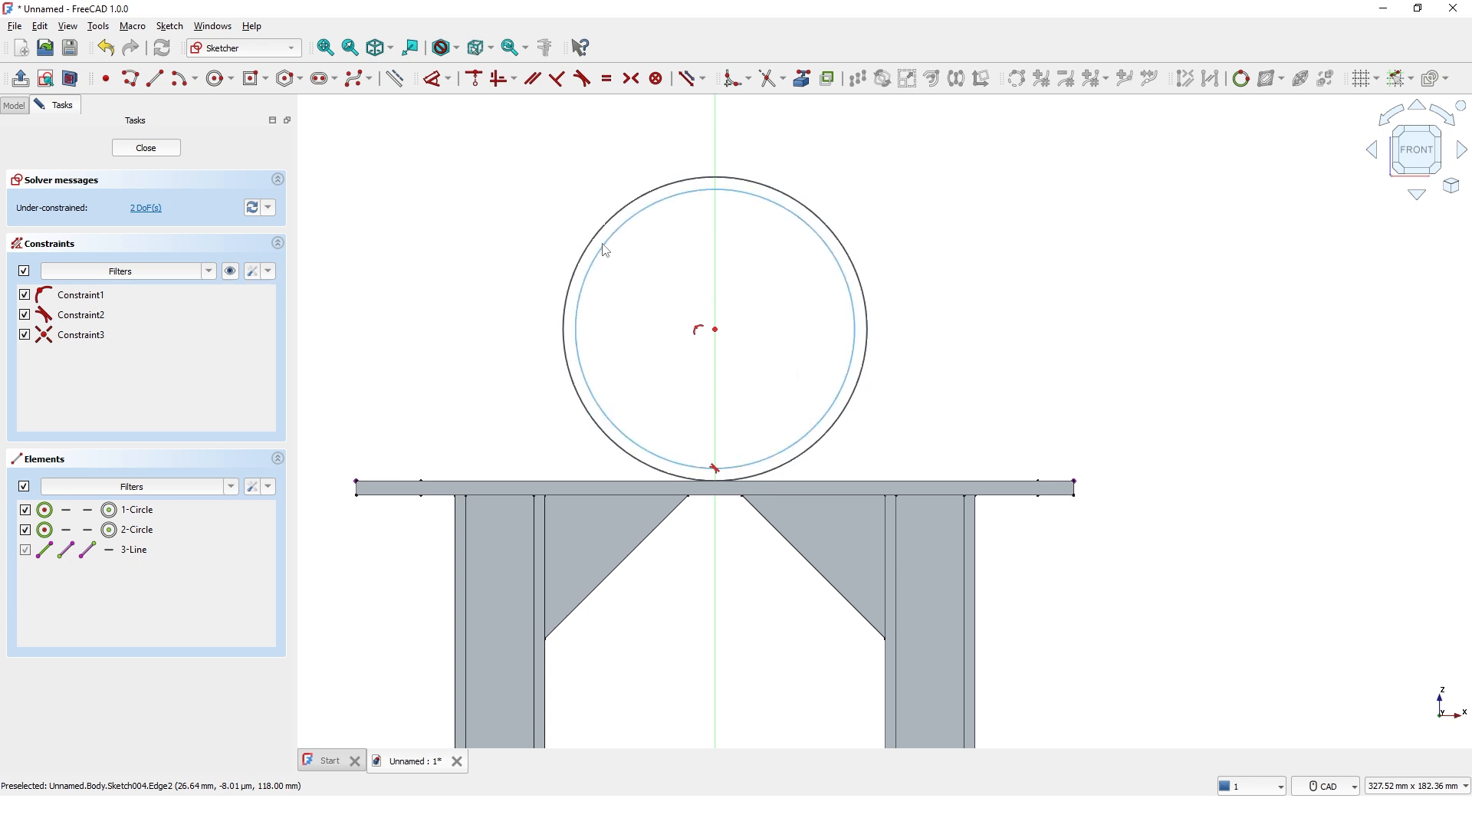
click(436, 80)
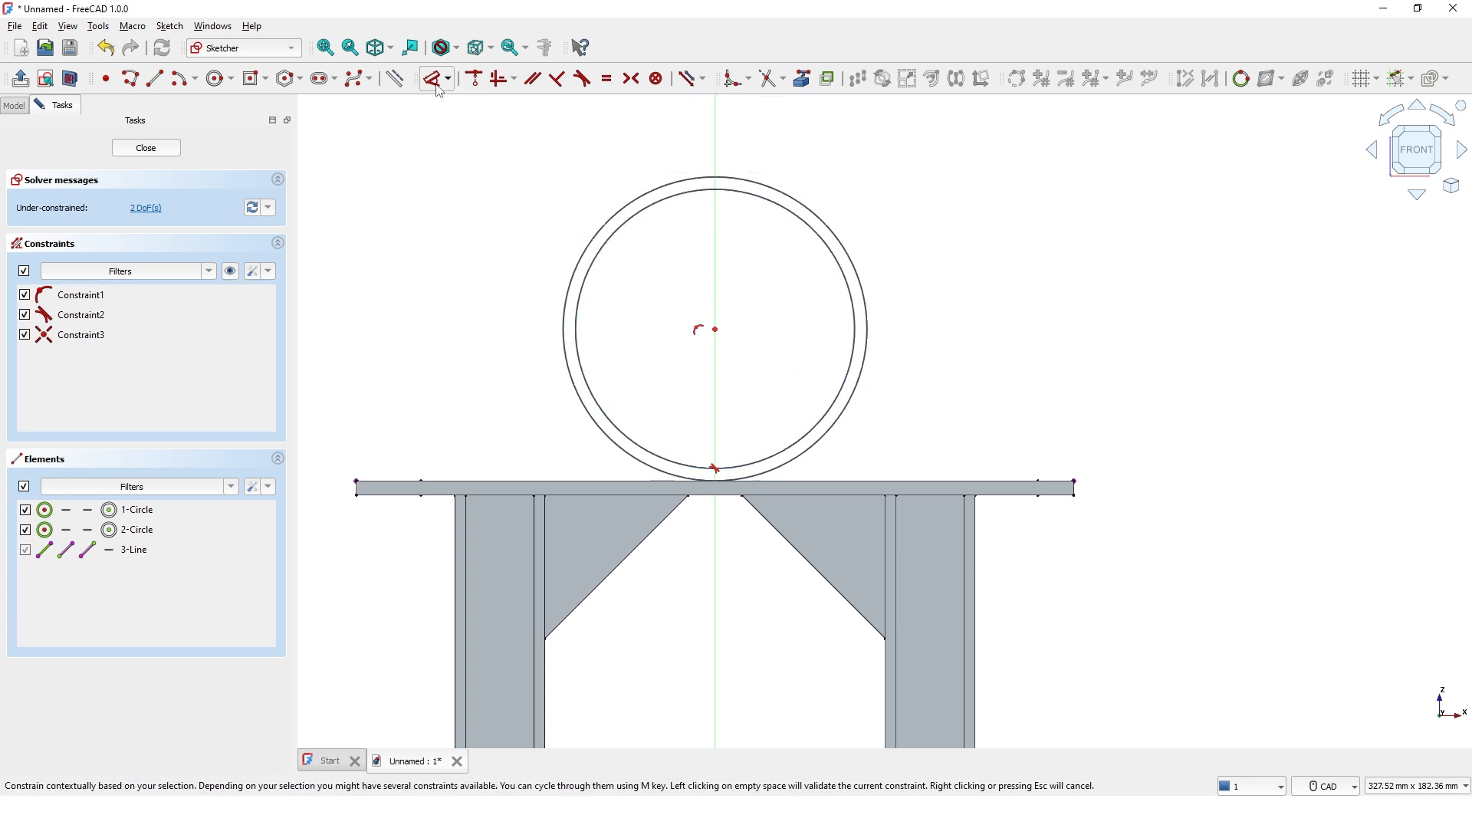
click(853, 346)
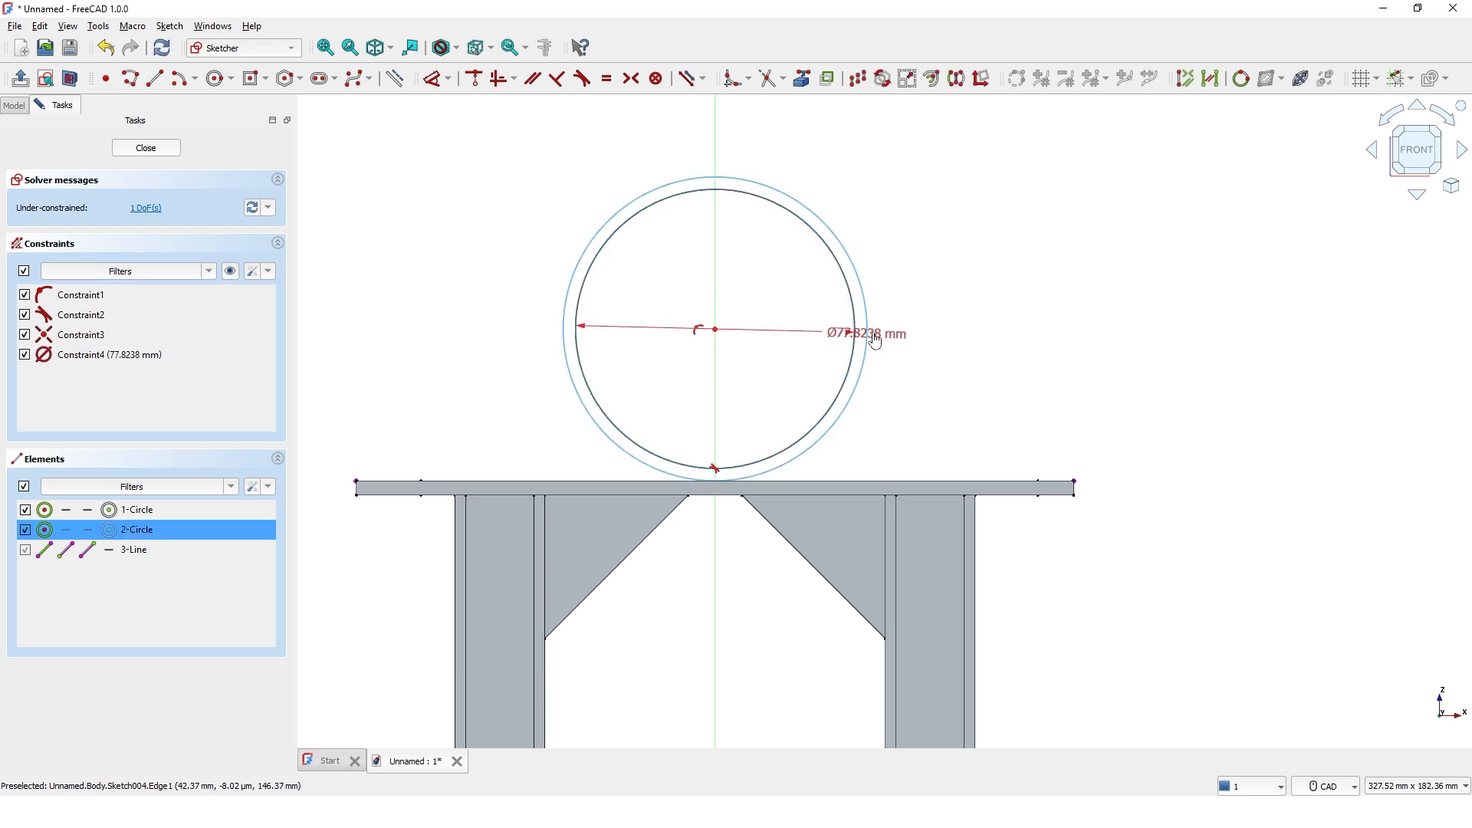
click(867, 337)
click(980, 297)
text(5mm)
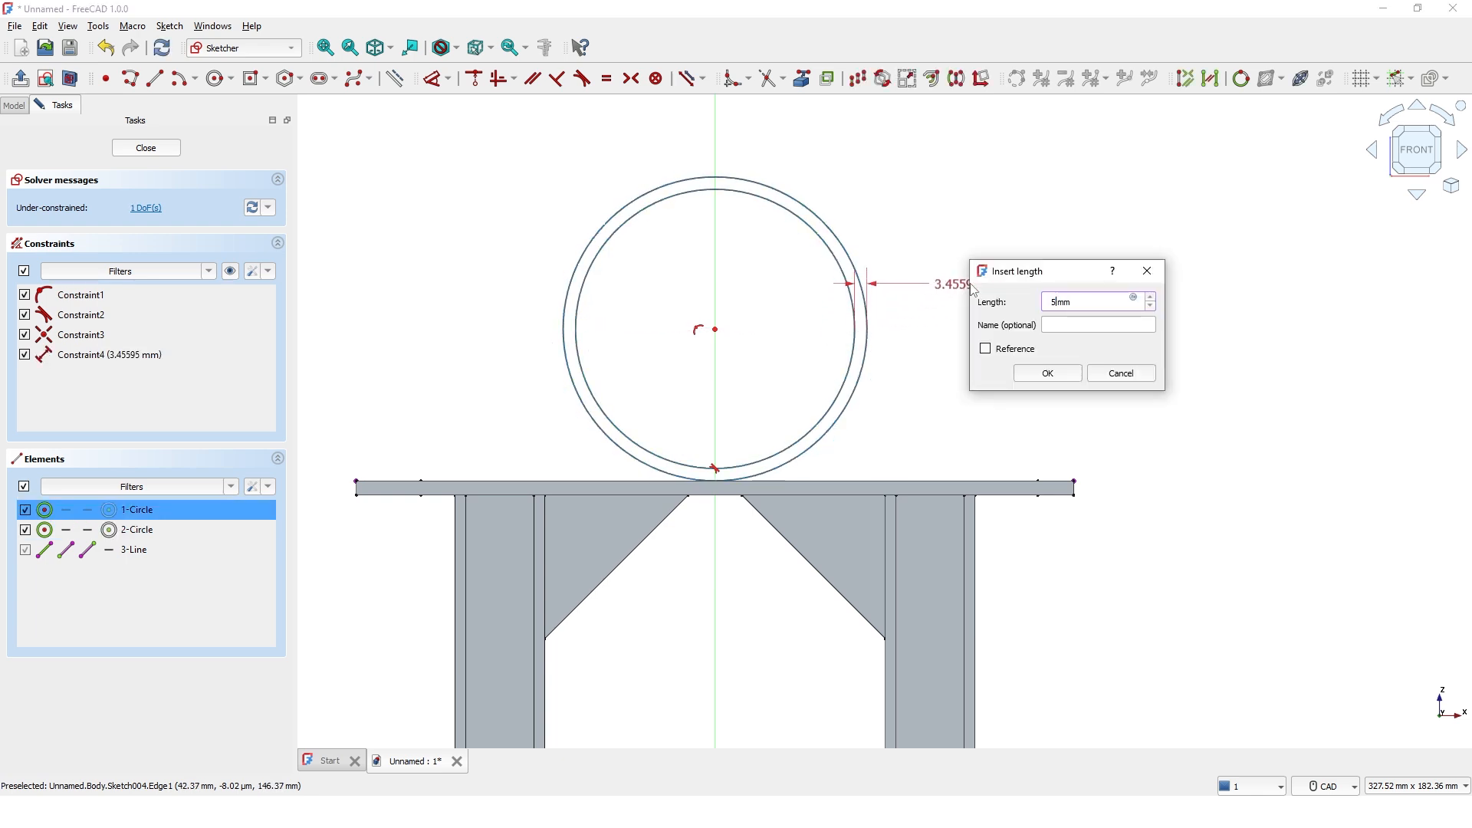
key(Return)
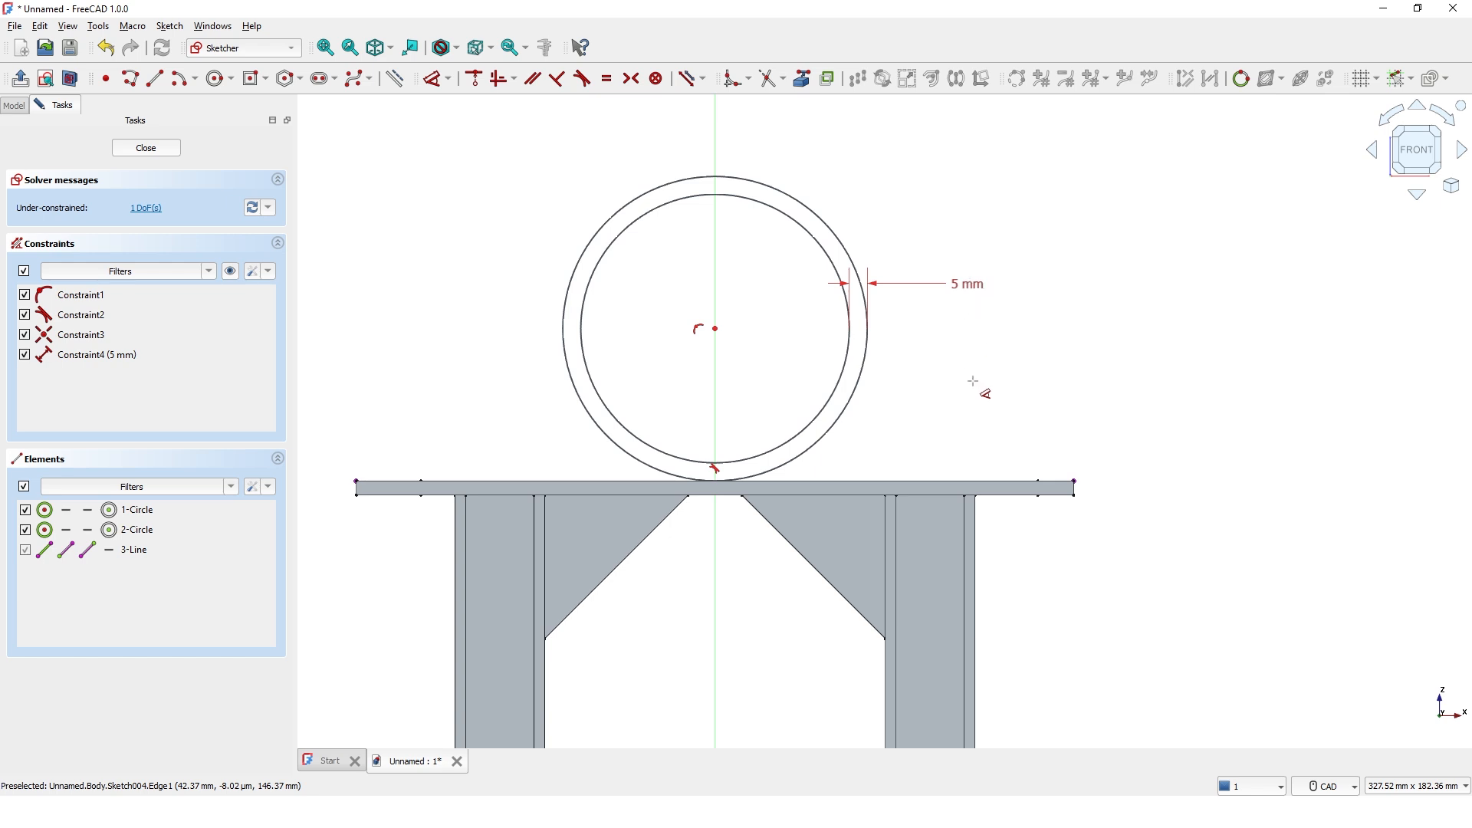
- Dimension the outer circle's diameter as 150 mm
click(857, 383)
drag(892, 382, 988, 364)
click(998, 373)
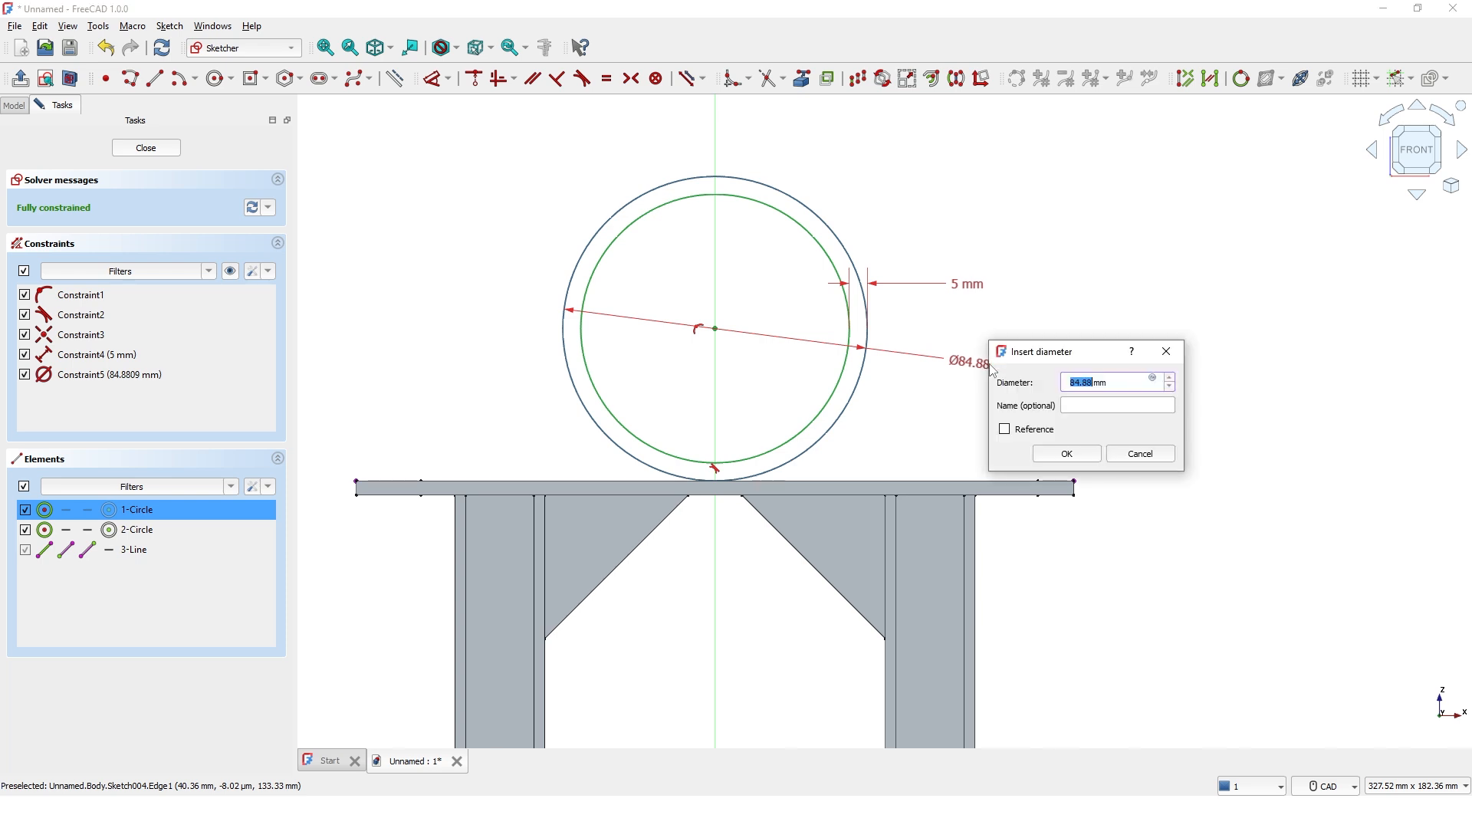
text(150)
key(Return)
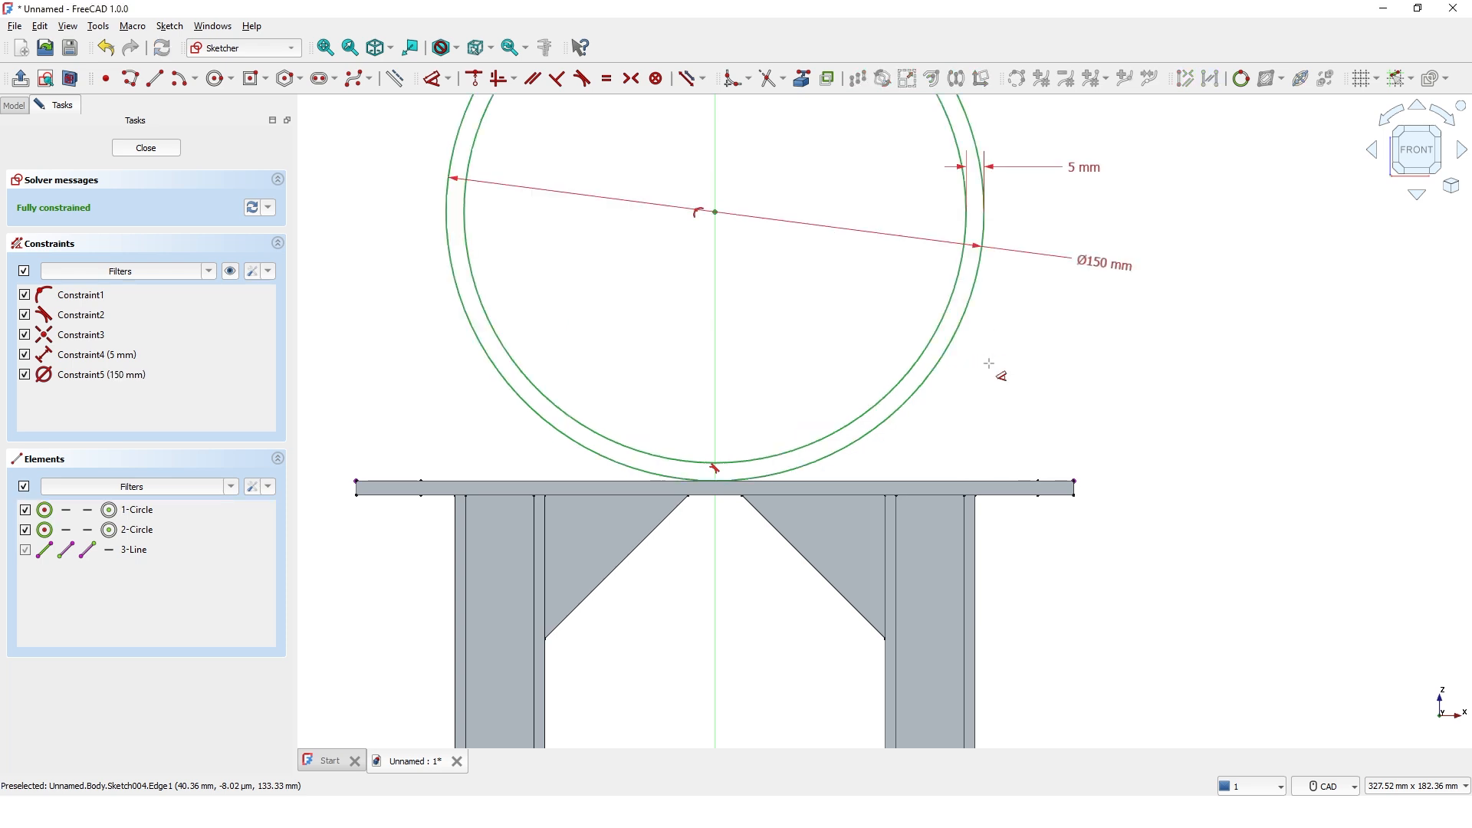
- Draw two construction lines from the circles' centre down to the inner circle, one on each side of the vertical axis
scroll(994, 371, down, 2)
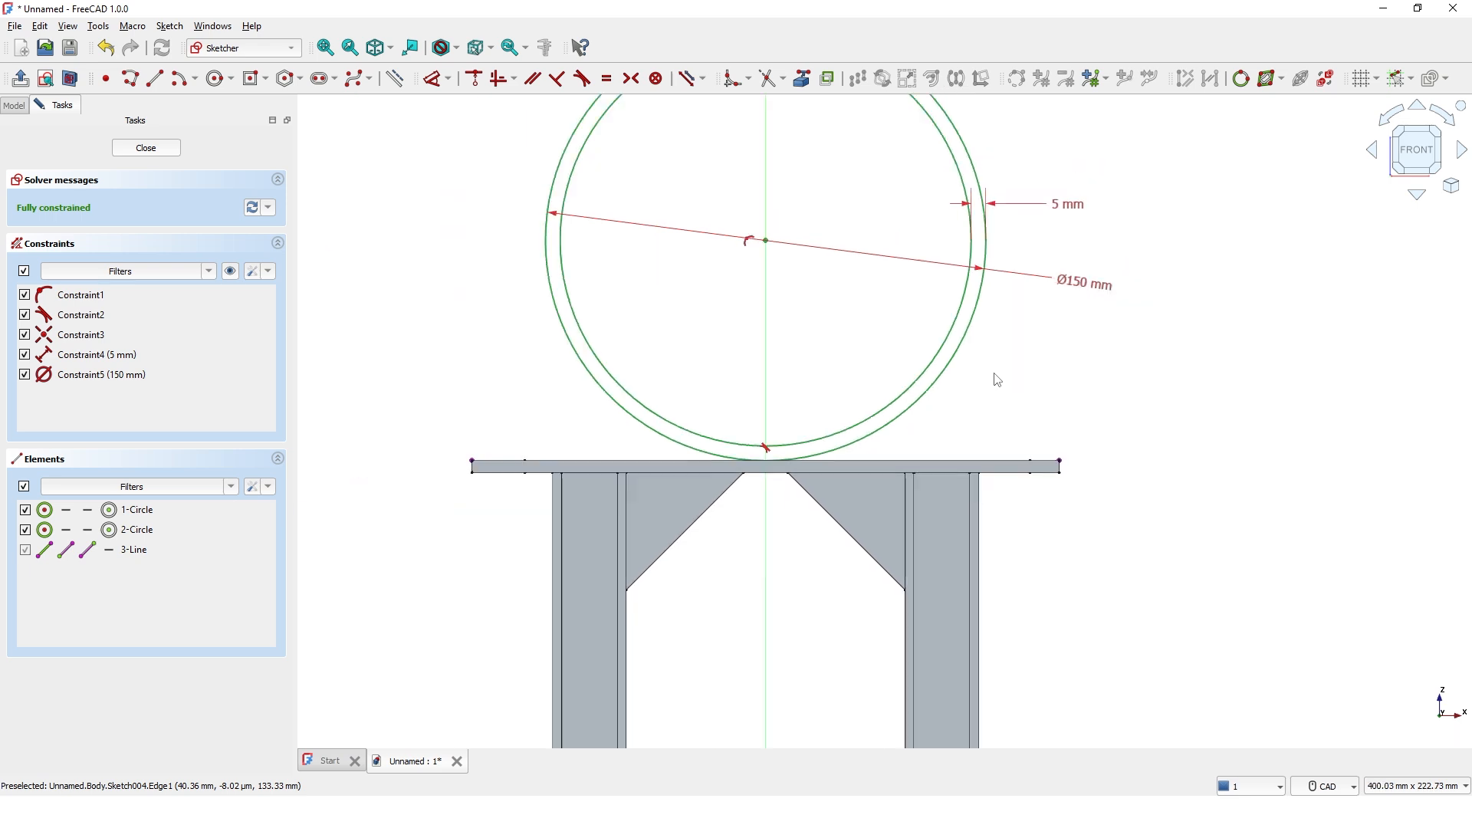
scroll(1035, 377, down, 2)
middle_drag(1028, 378, 972, 459)
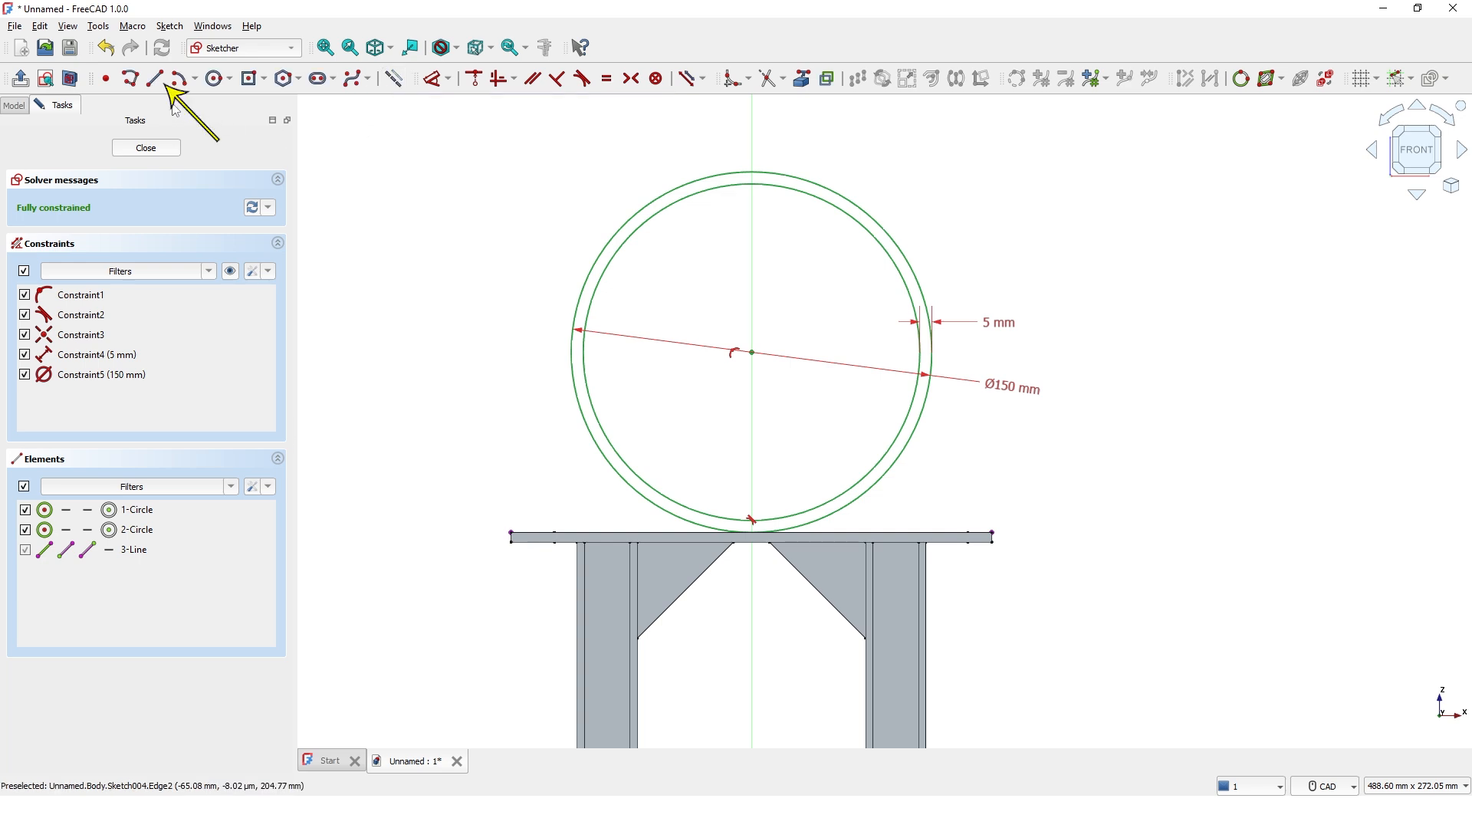
click(155, 85)
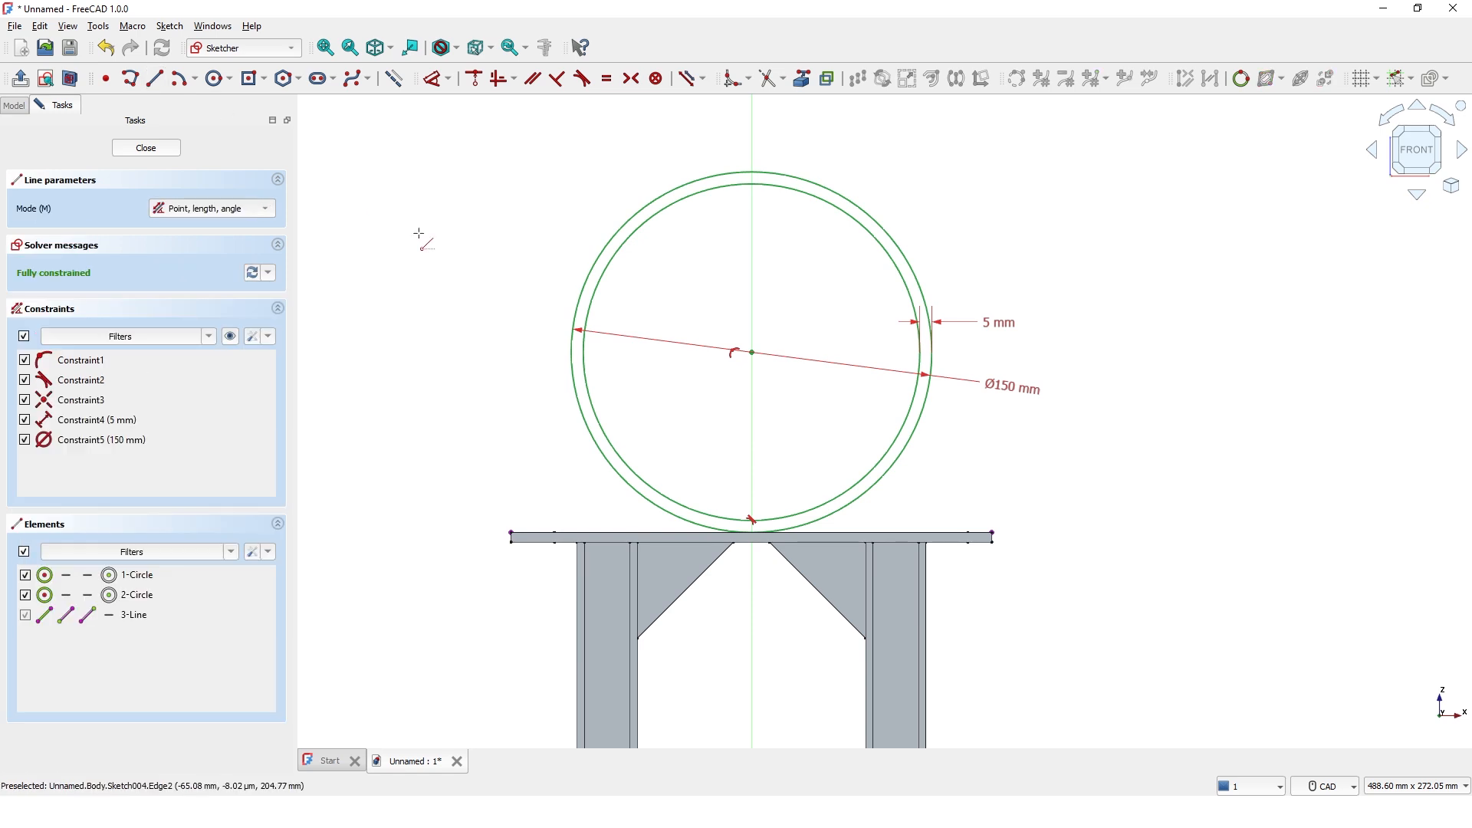
click(751, 352)
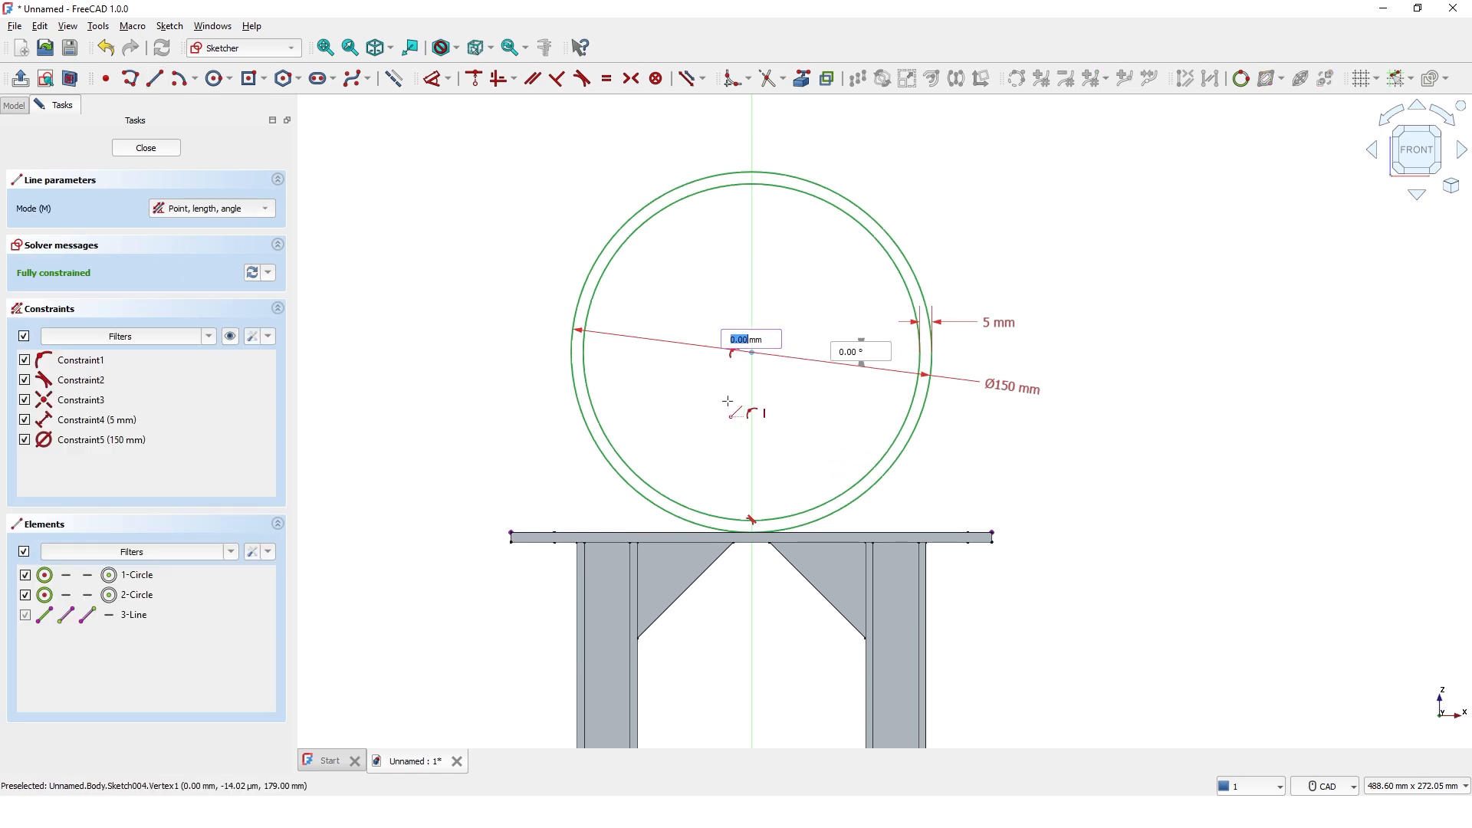
click(659, 485)
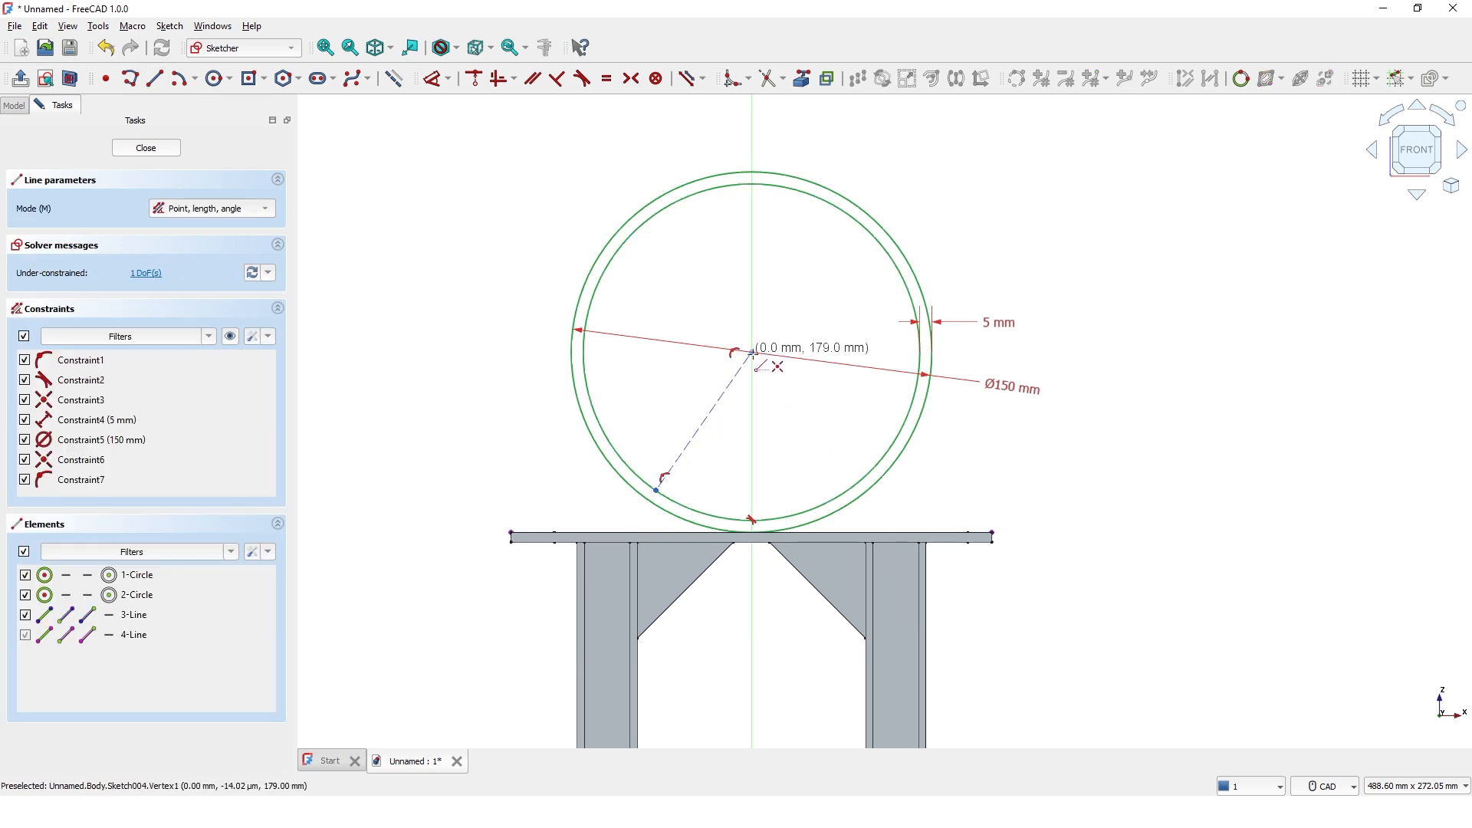
click(752, 352)
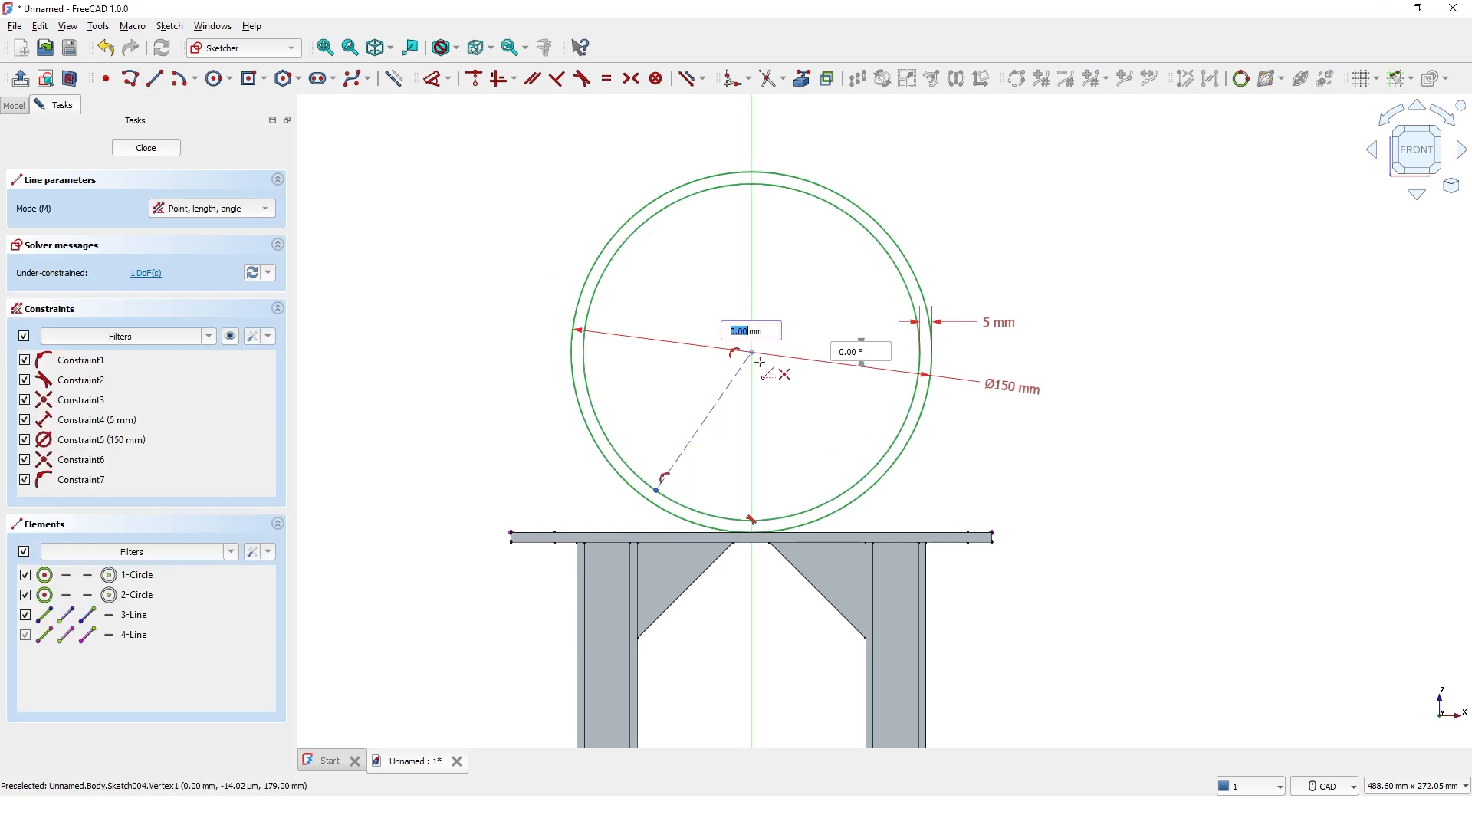
click(819, 502)
key(Escape)
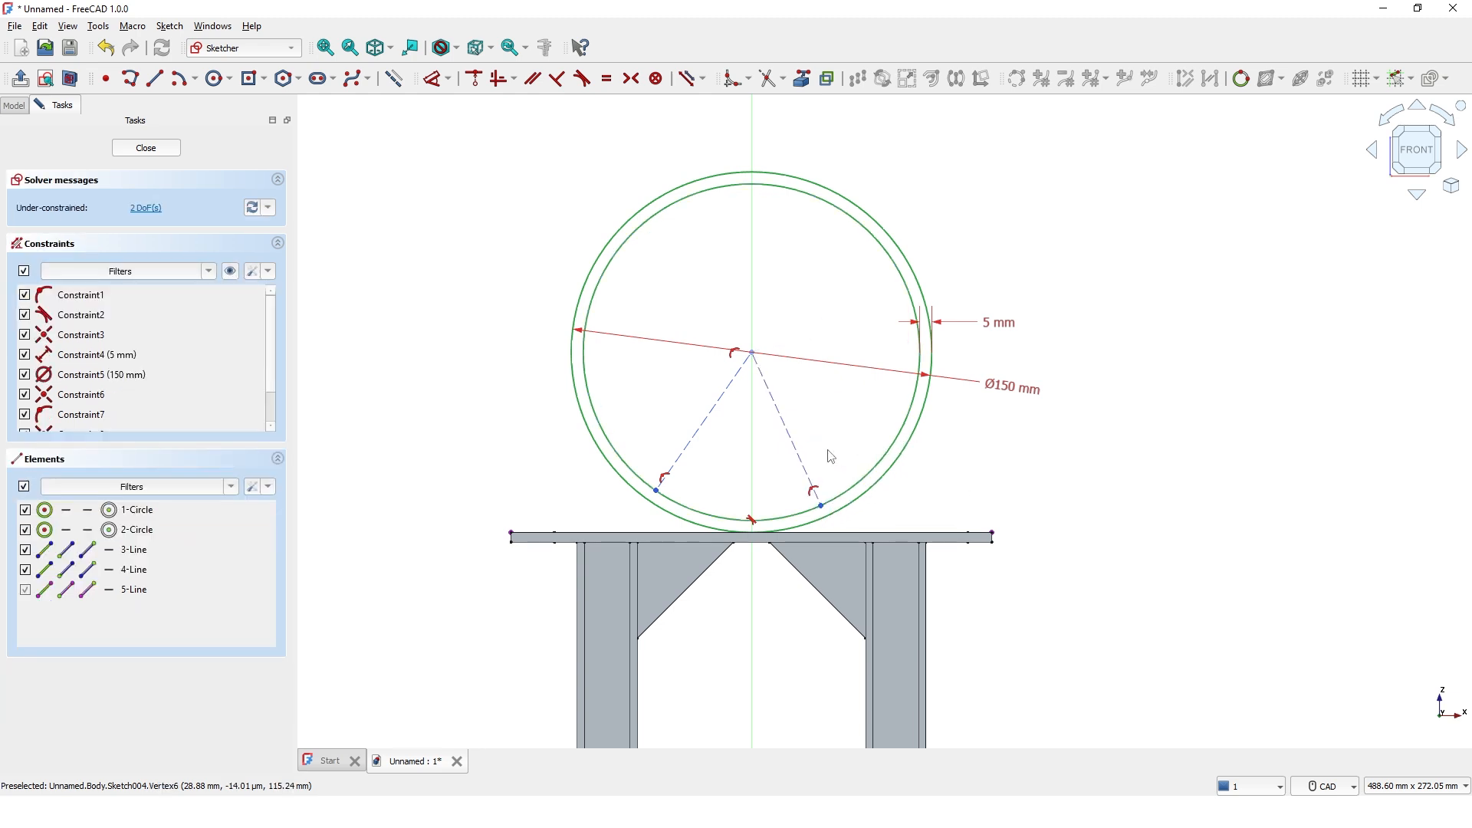
- Draw two short solid lines bridging the inner and outer circles, one from the lower end of each construction line
click(394, 79)
click(154, 78)
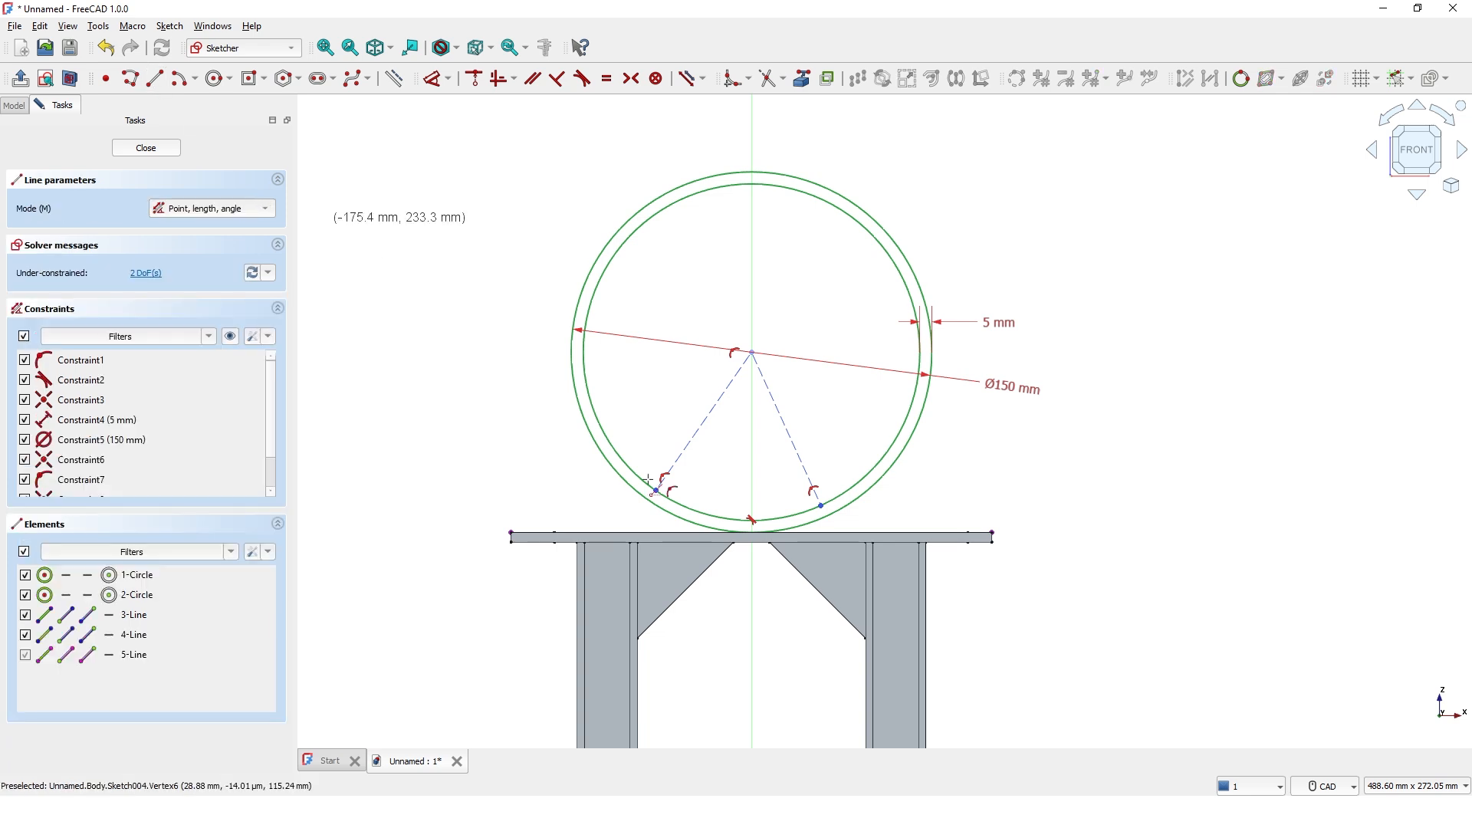
scroll(650, 475, up, 5)
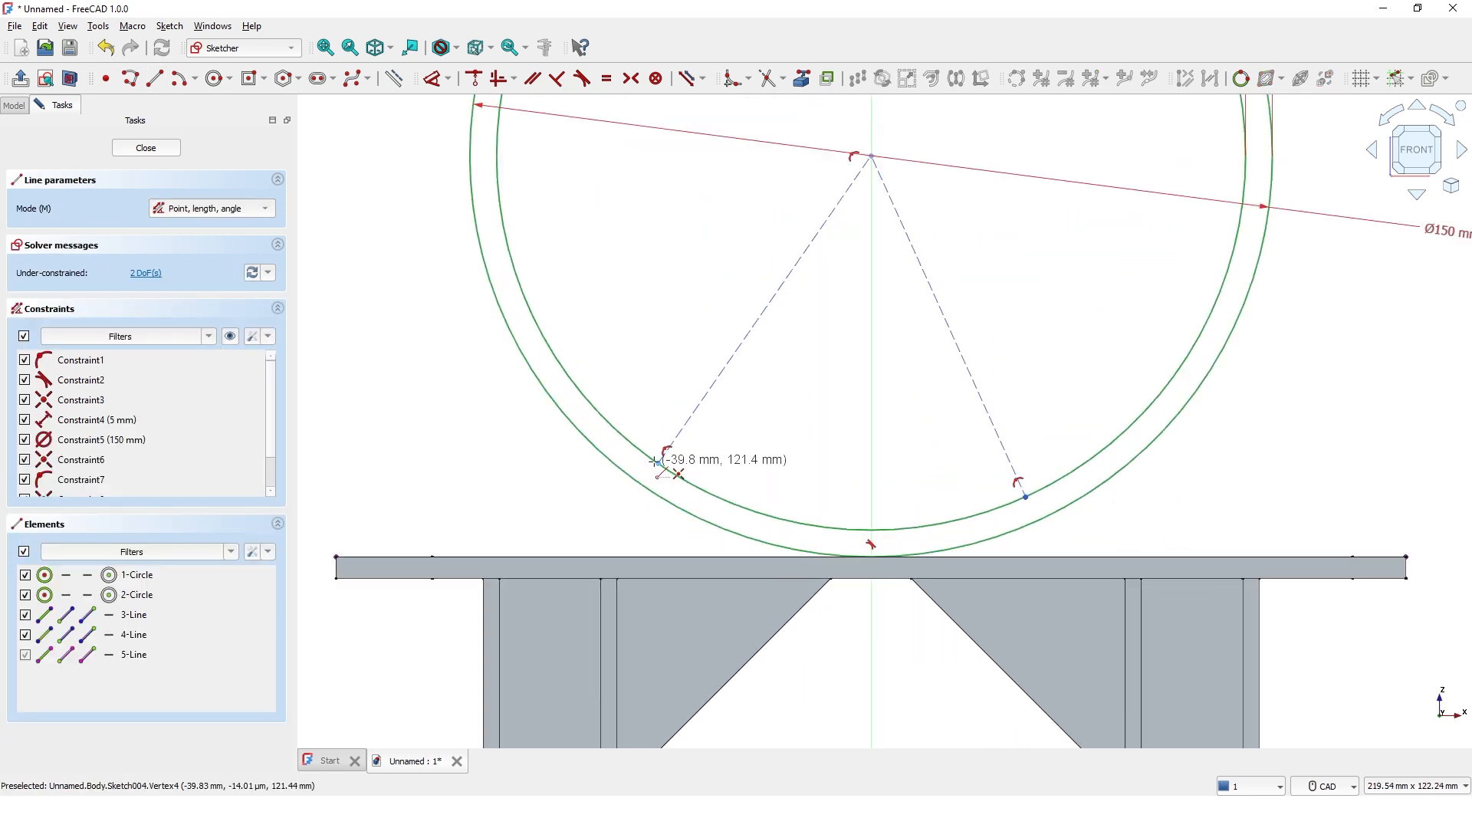
click(657, 462)
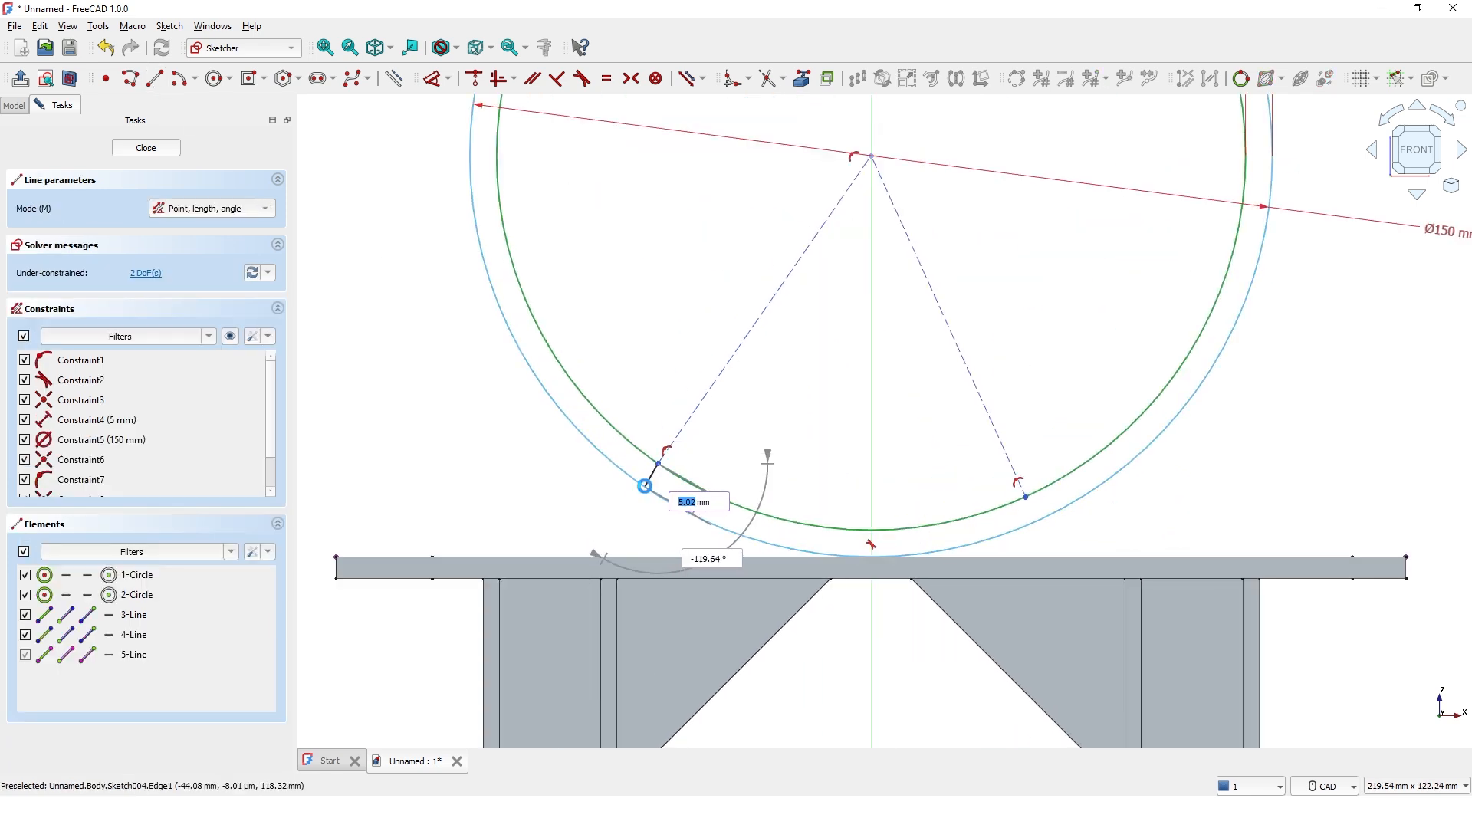
click(644, 485)
click(1026, 496)
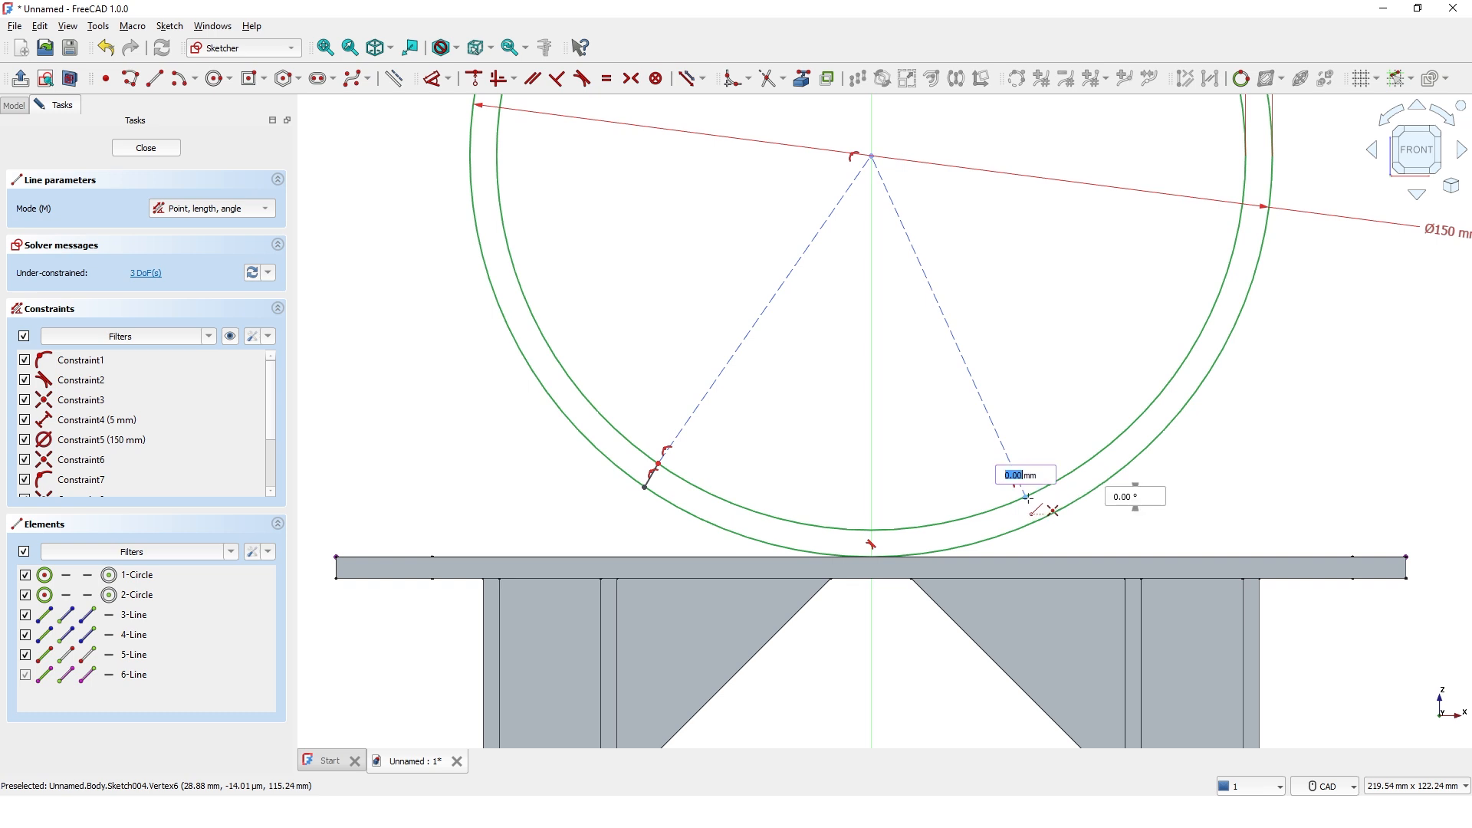
click(1038, 521)
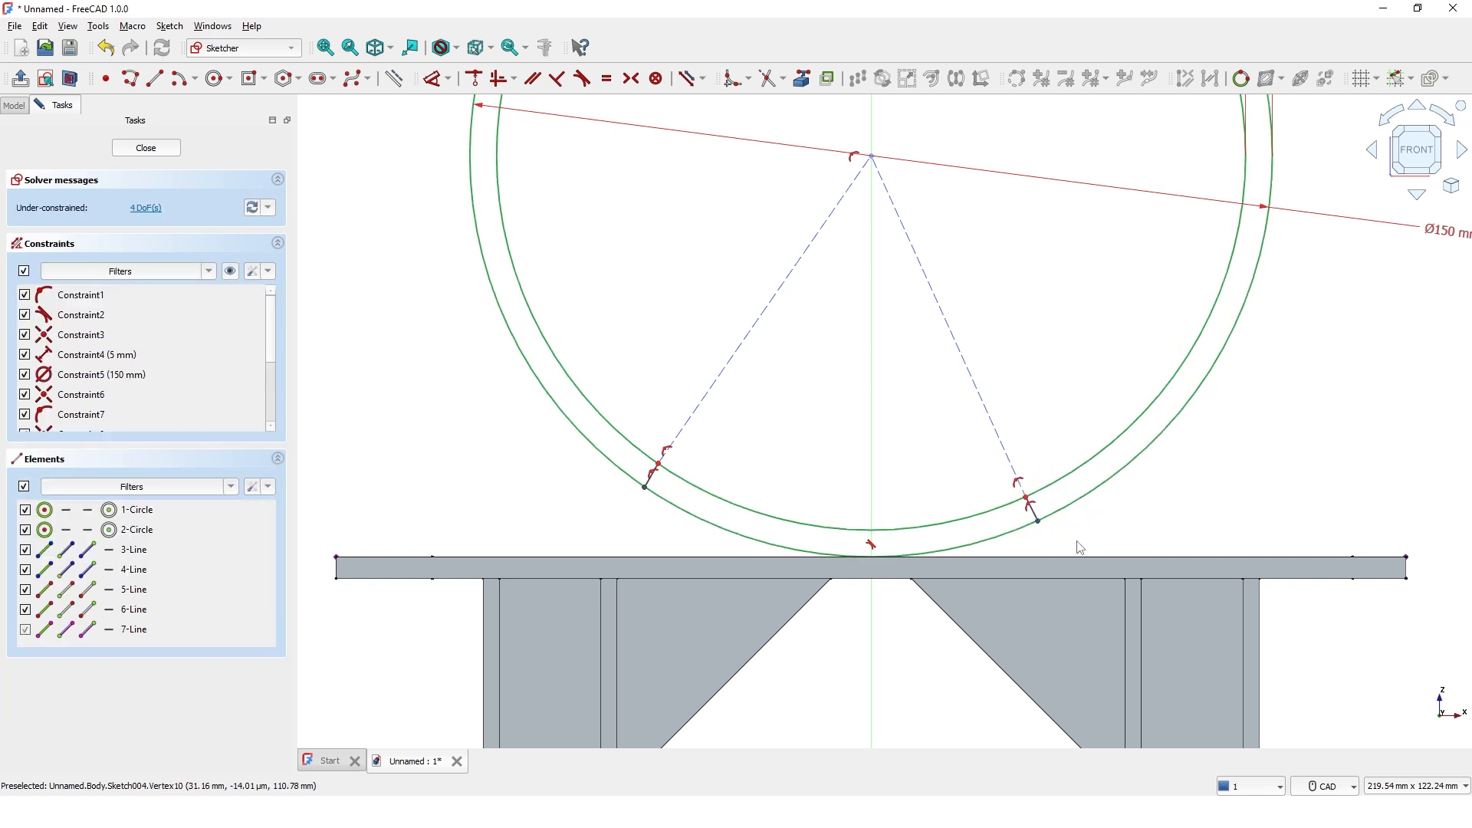
scroll(1079, 546, down, 5)
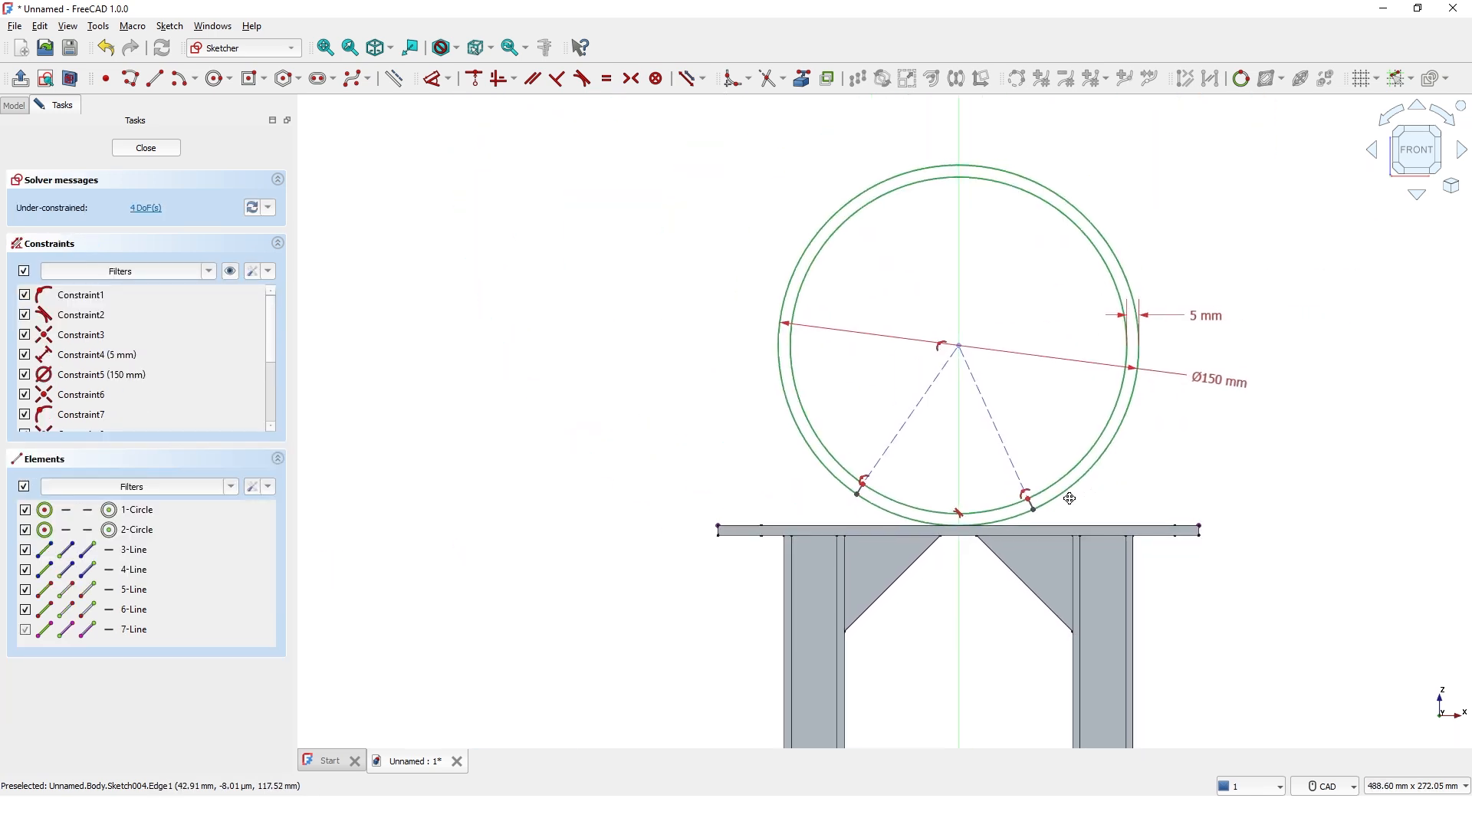
middle_drag(1070, 498, 1009, 516)
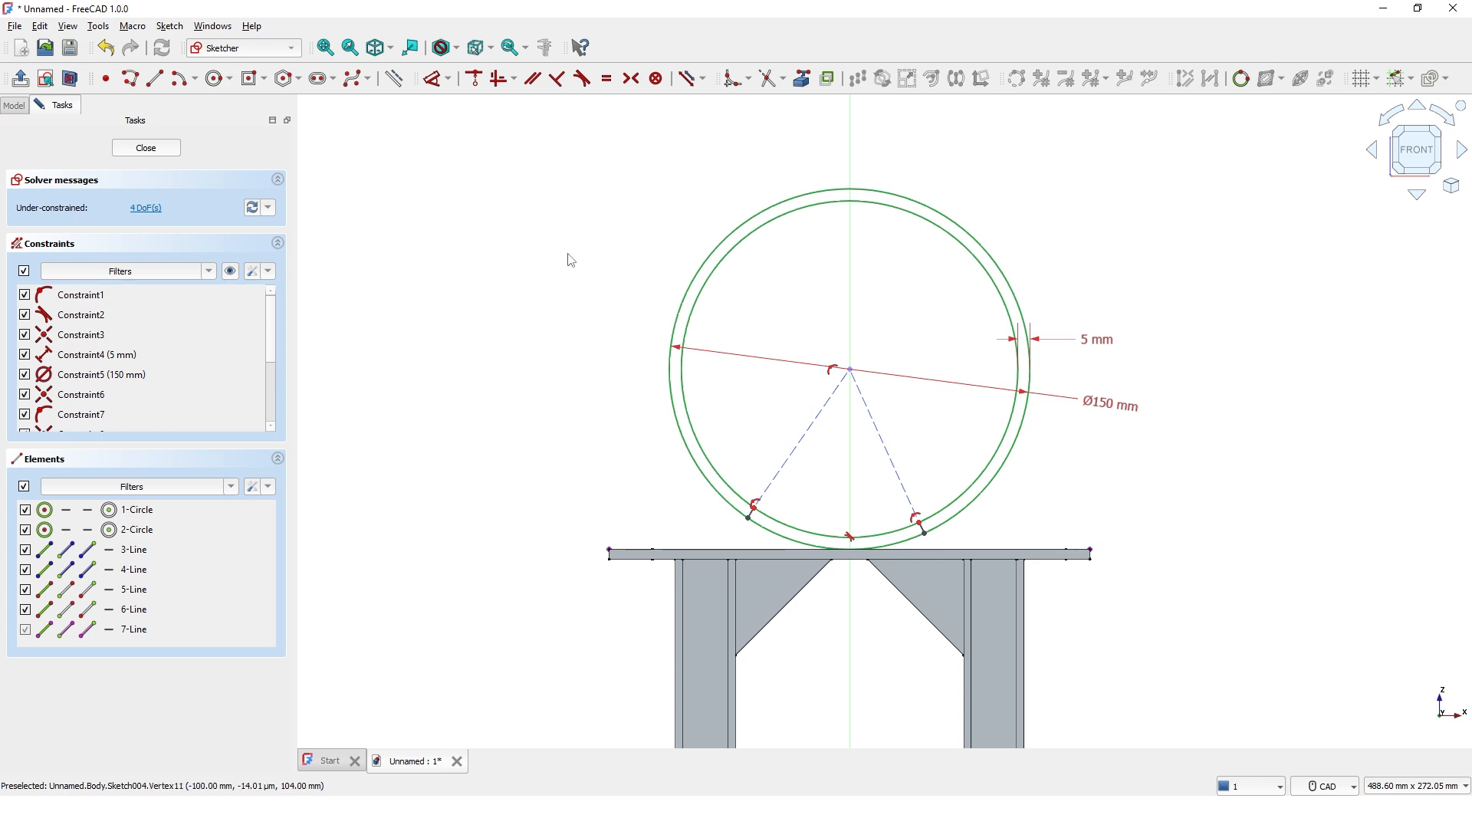
- Constrain each short bridging line parallel to the construction line it starts from
scroll(825, 467, up, 4)
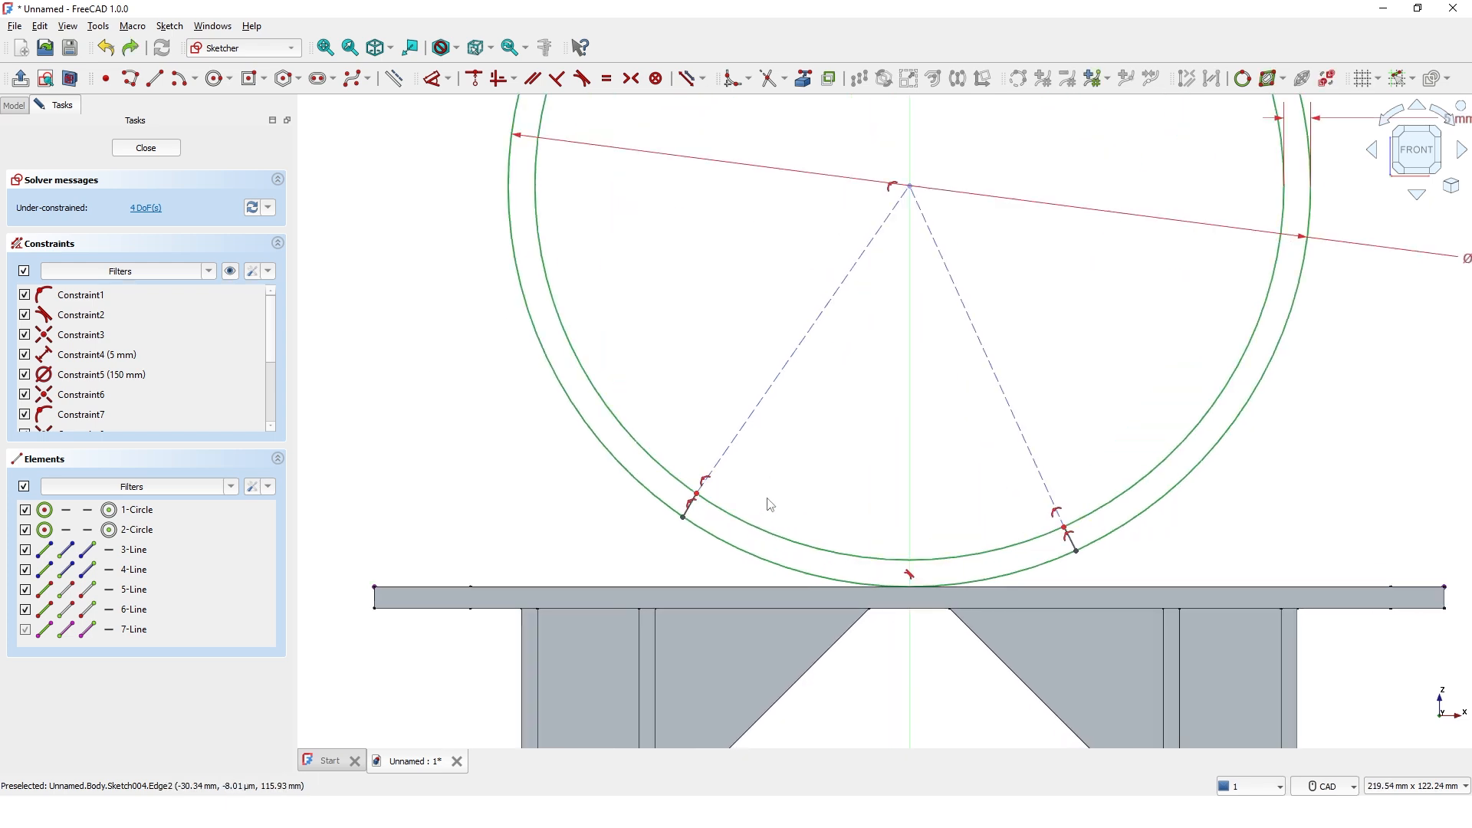
click(532, 79)
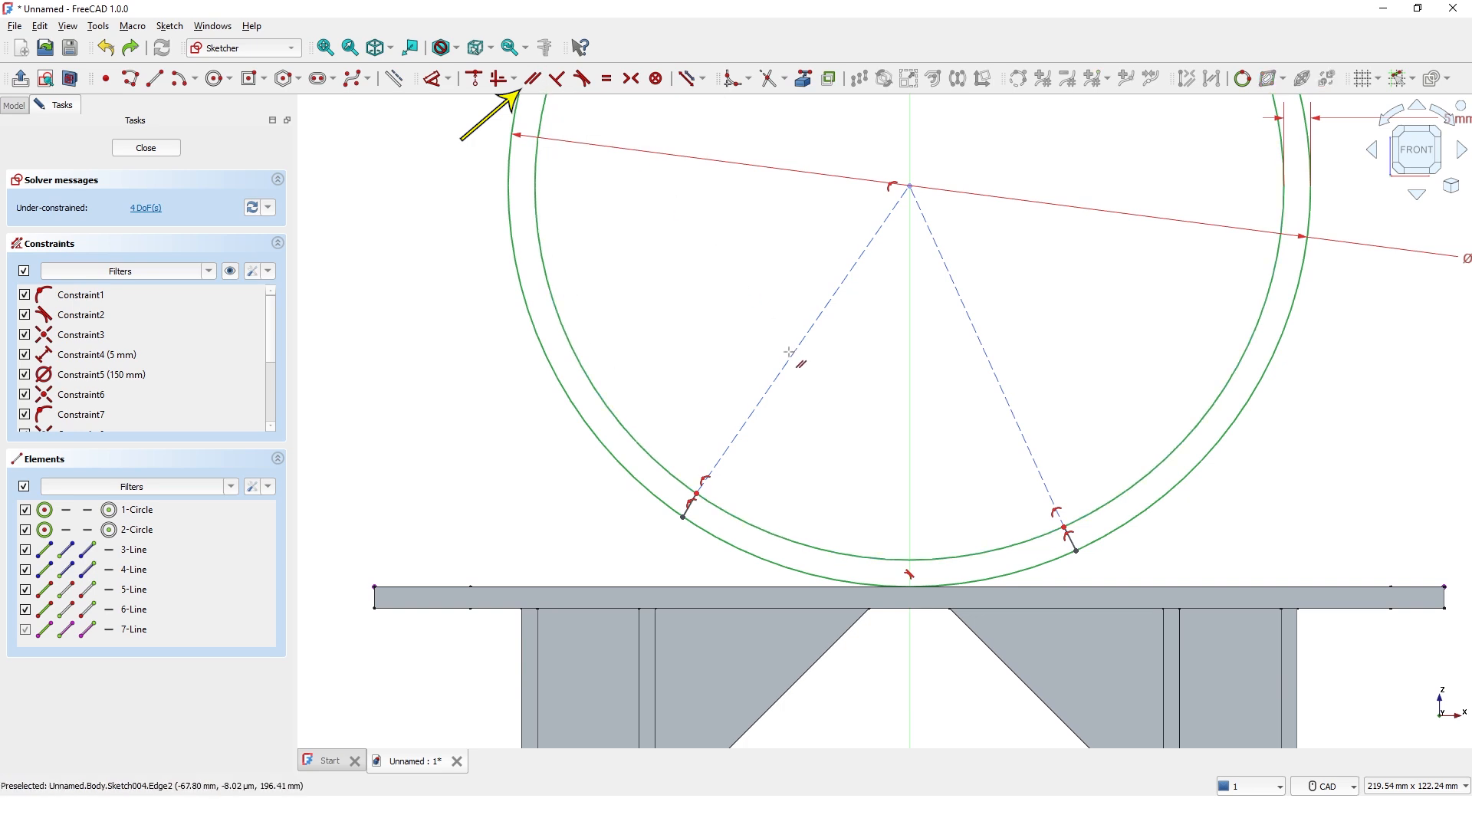
click(788, 361)
scroll(709, 539, up, 5)
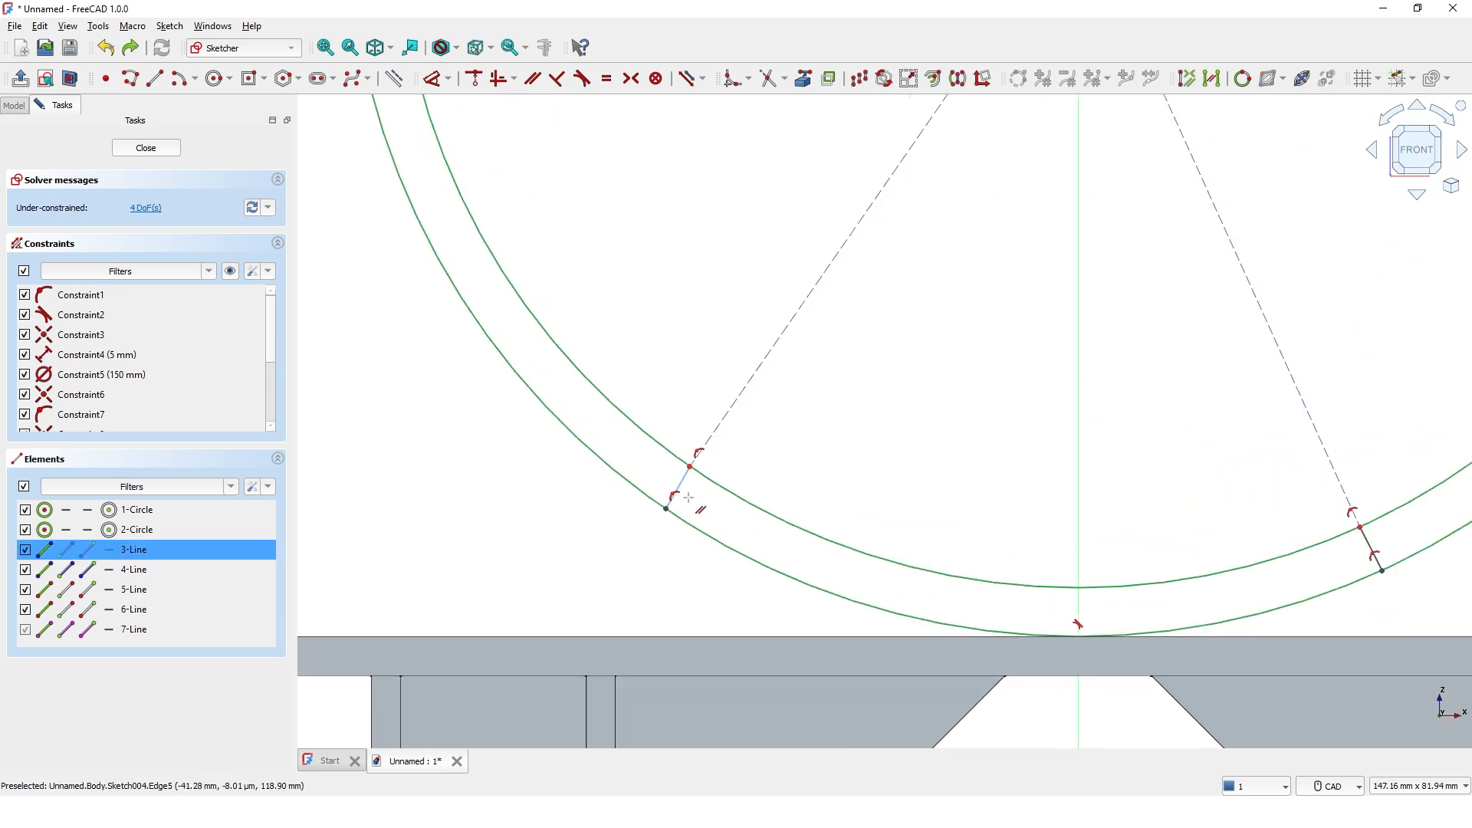
click(682, 469)
scroll(843, 452, down, 4)
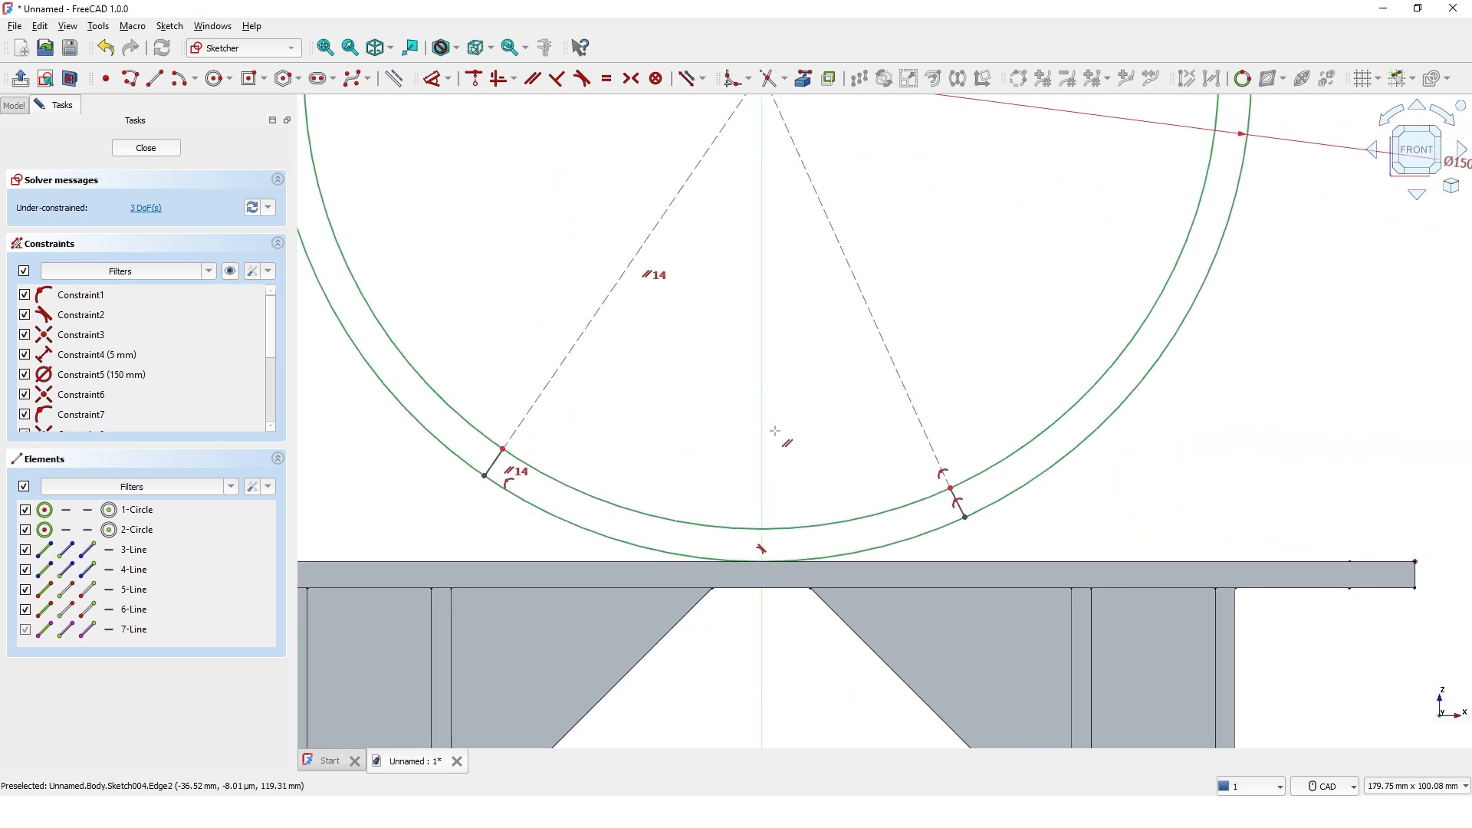
click(919, 424)
scroll(954, 506, up, 3)
click(965, 499)
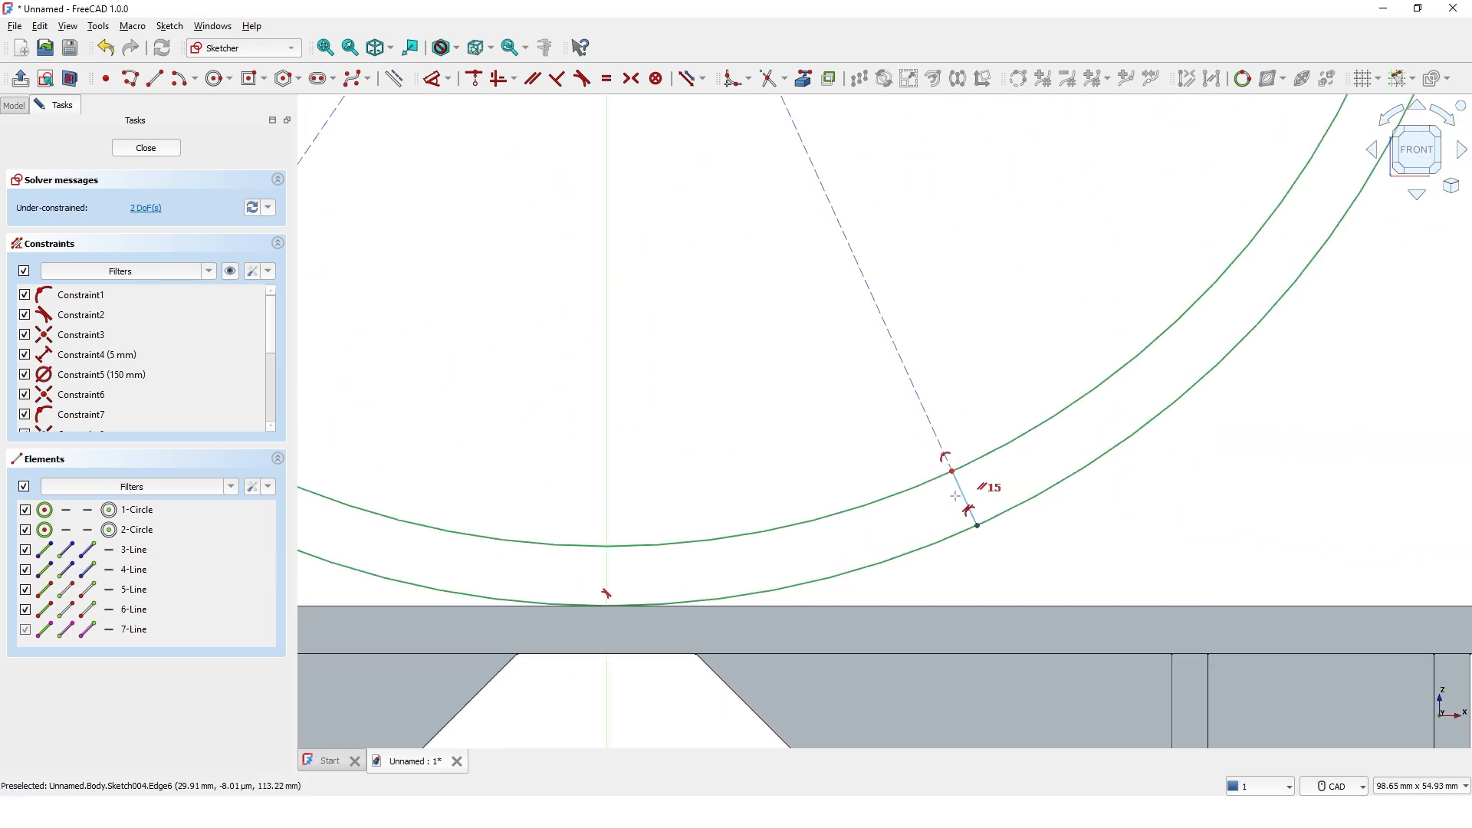
scroll(878, 439, down, 4)
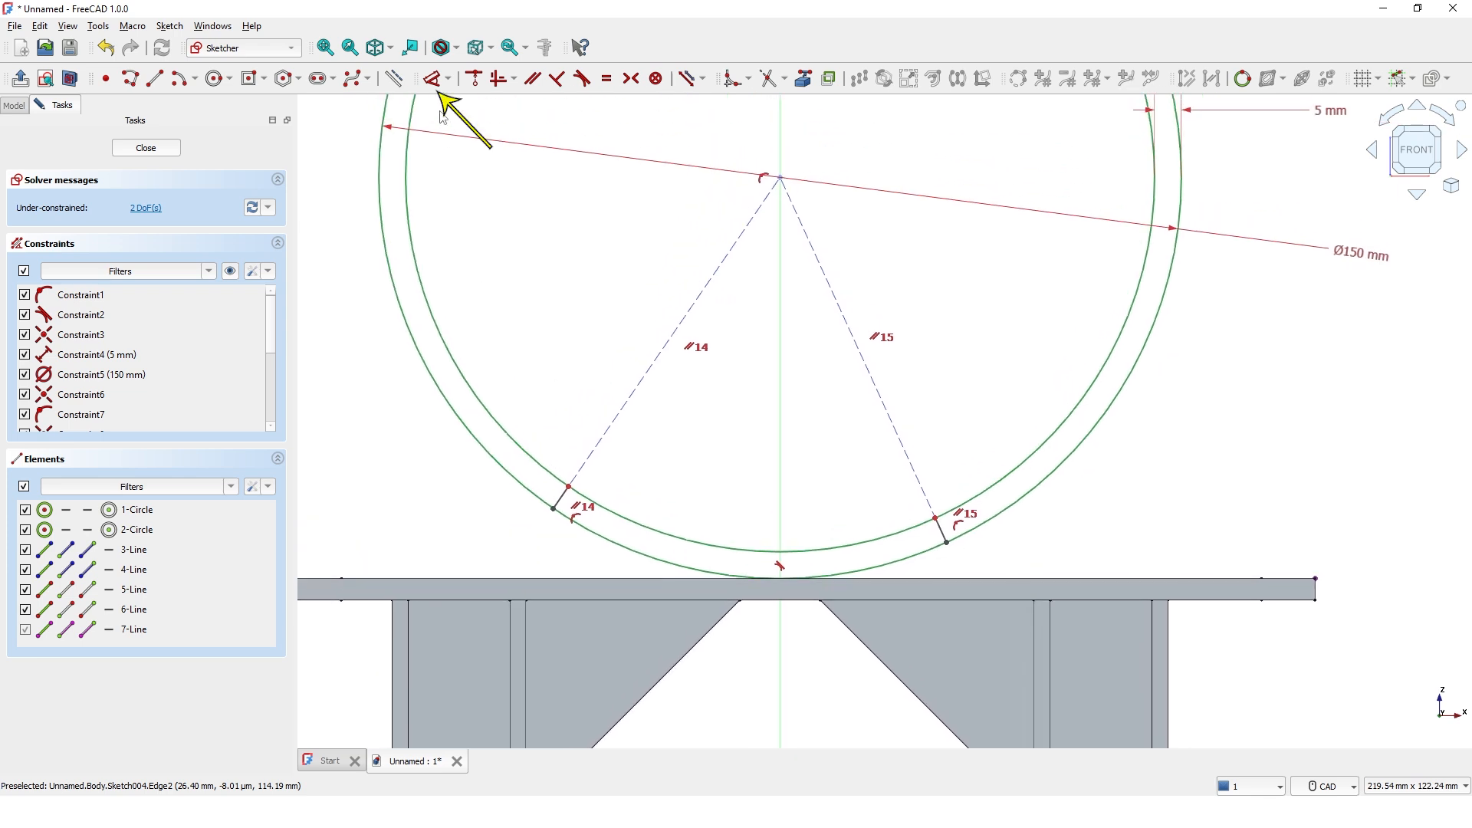
- Dimension the angle between the left construction line and the vertical axis as 40°
click(433, 86)
click(687, 314)
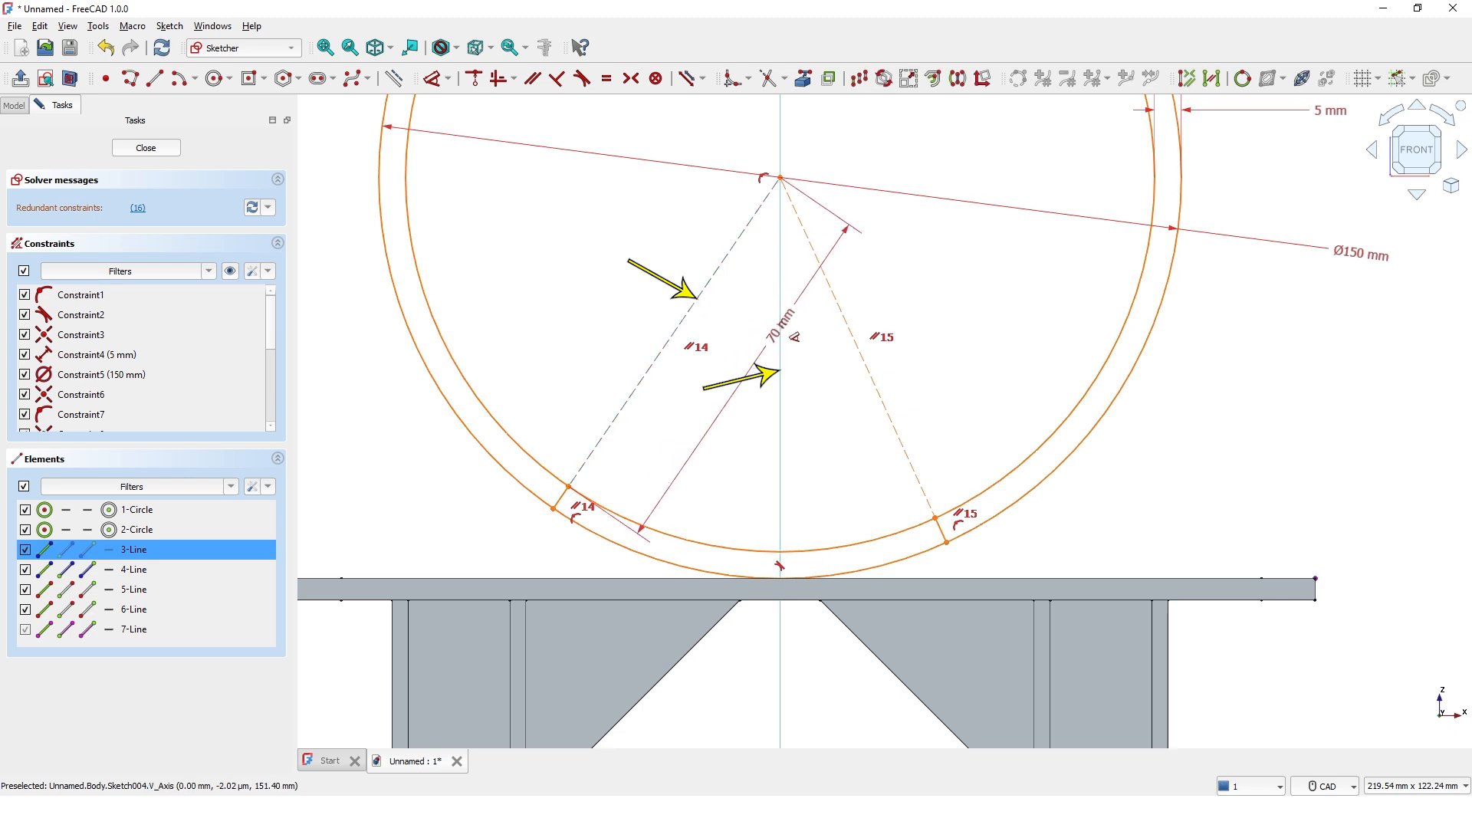
click(779, 334)
click(753, 340)
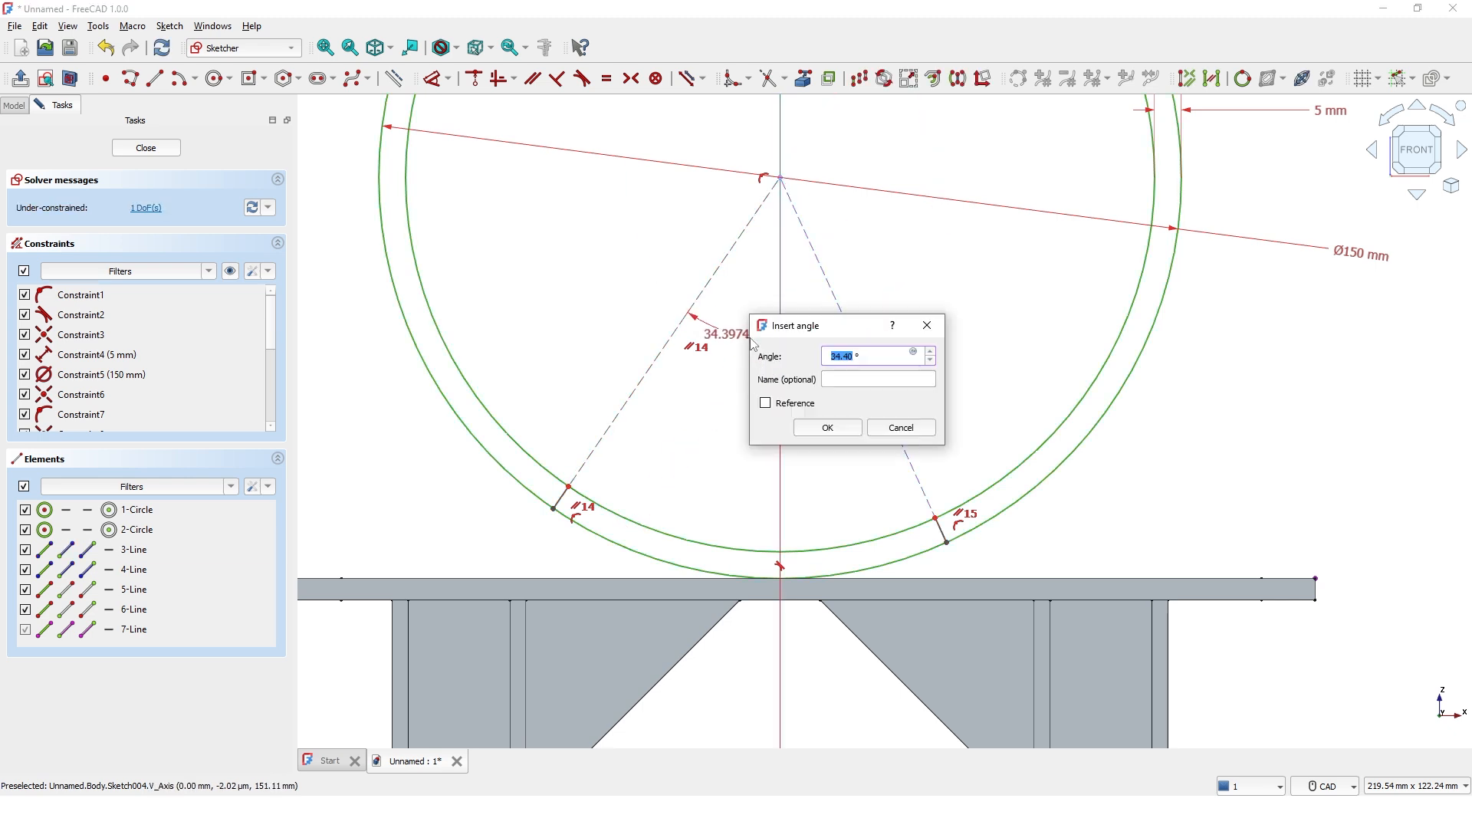
text(40)
key(Return)
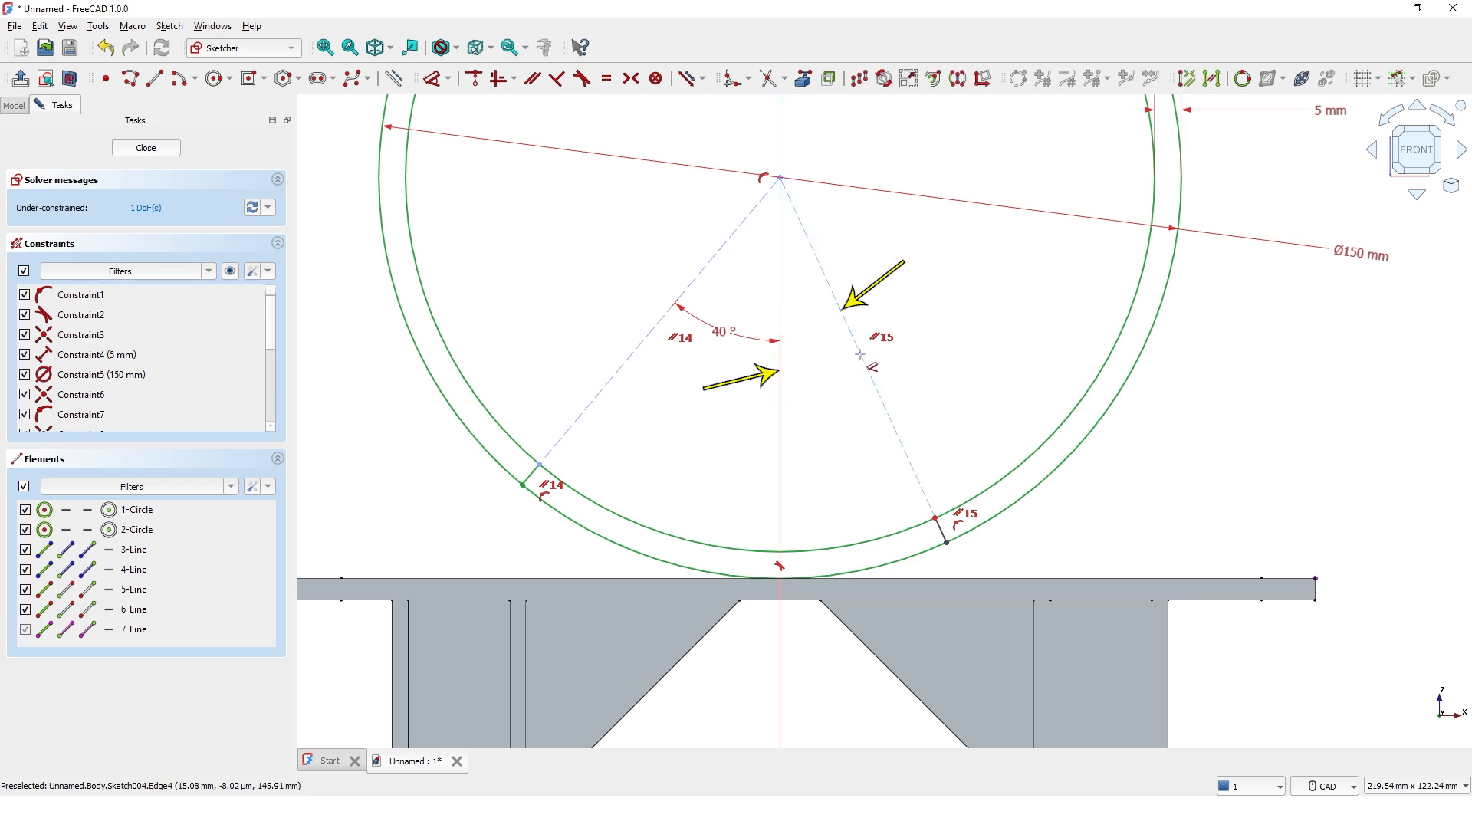
- Dimension the angle between the vertical axis and the right construction line as 40°
click(861, 357)
click(843, 380)
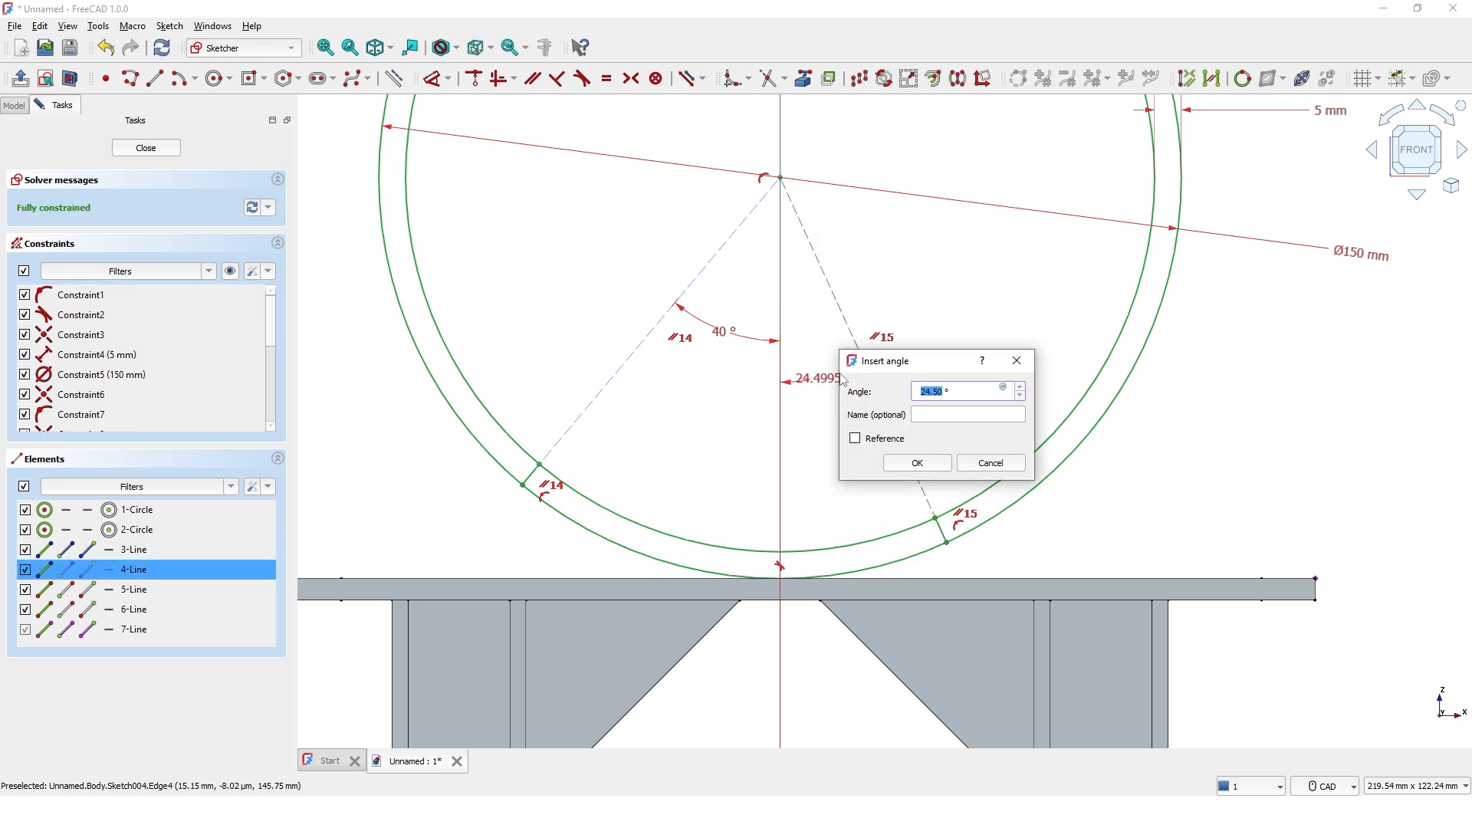
text(40)
key(Return)
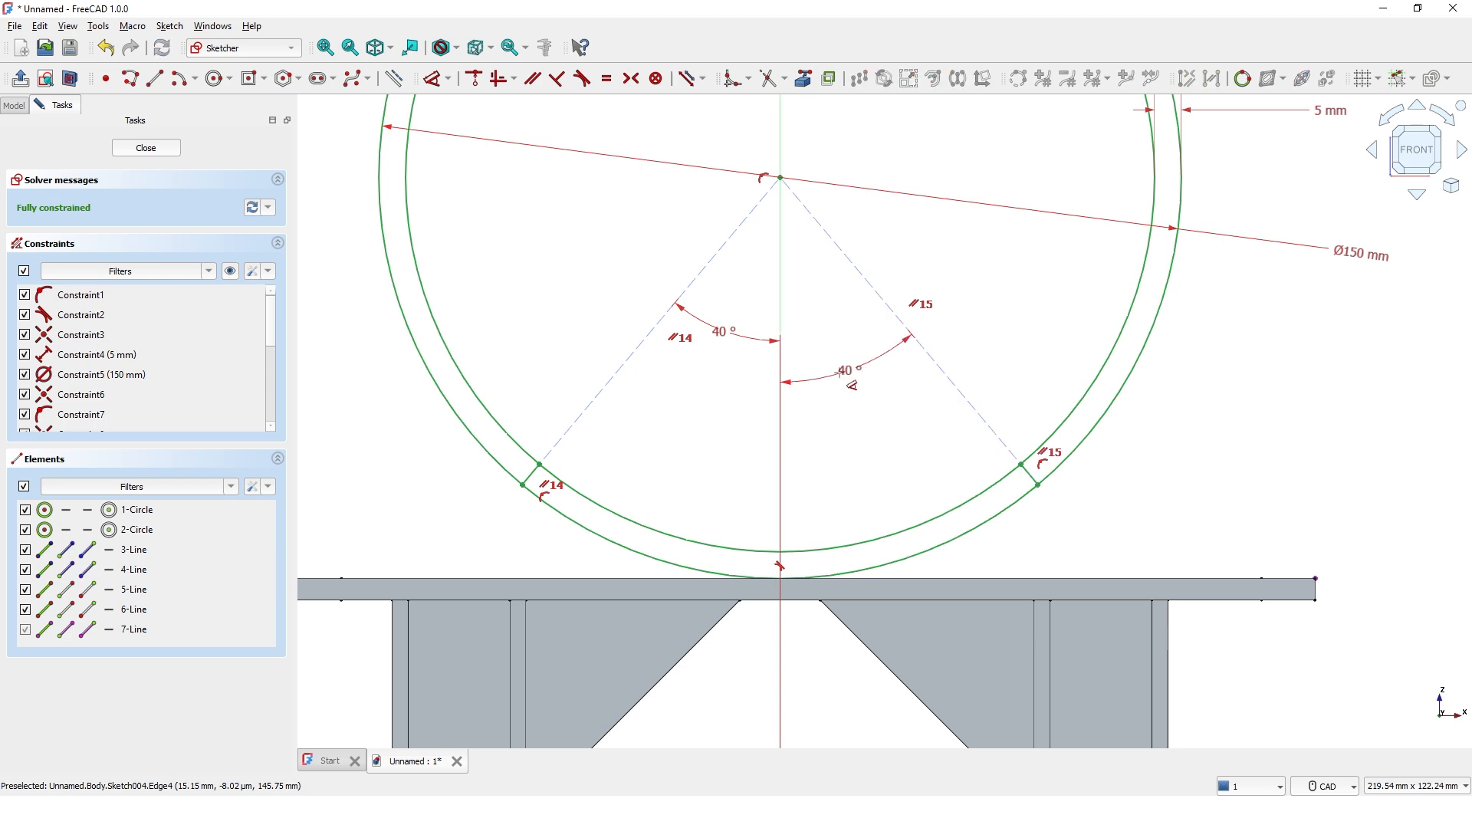
- Trim both circles down to the lower arcs between the short bridging lines and close the sketch
scroll(843, 424, down, 1)
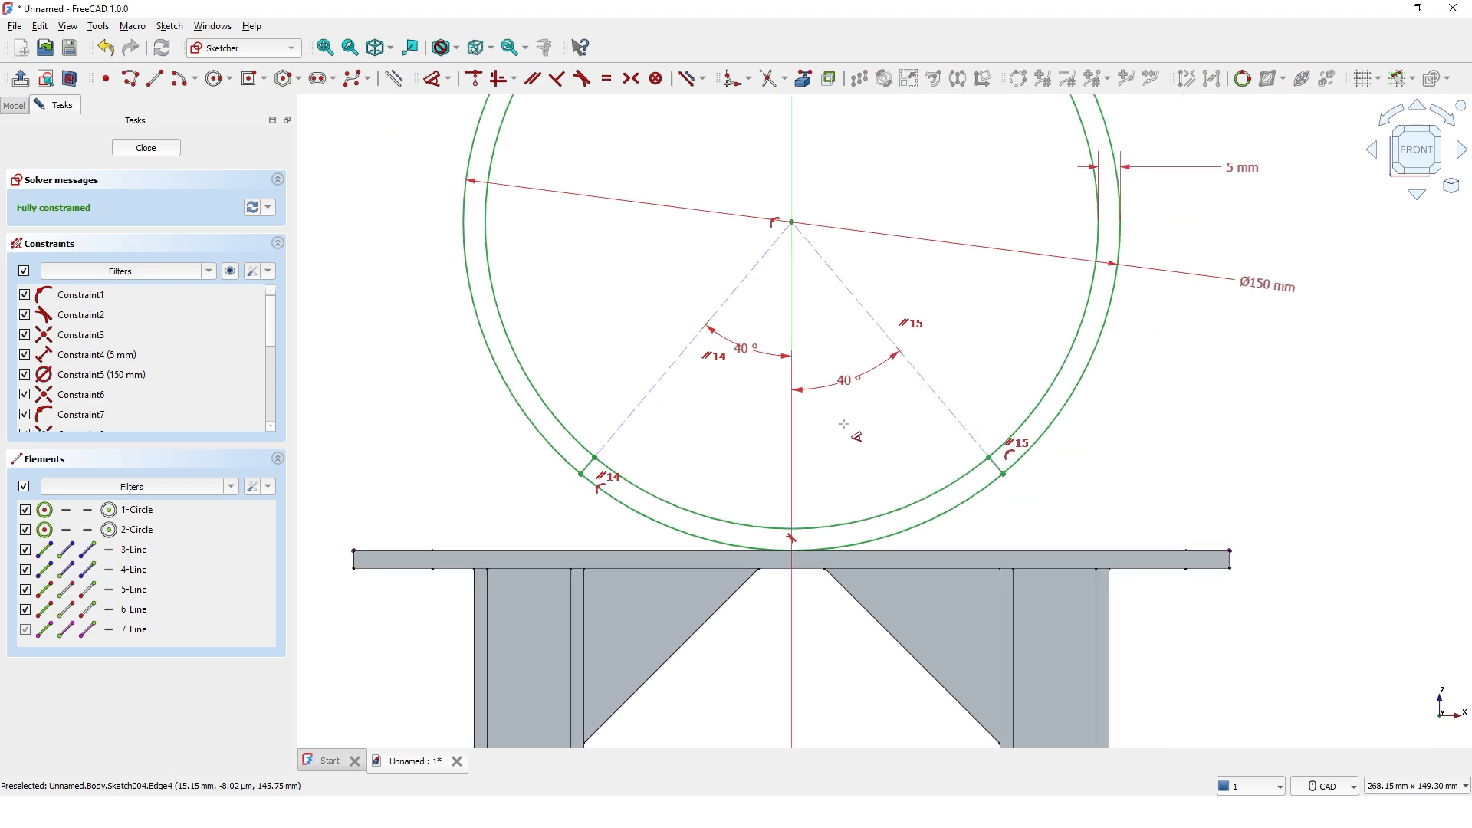
scroll(688, 468, down, 1)
middle_drag(713, 450, 679, 545)
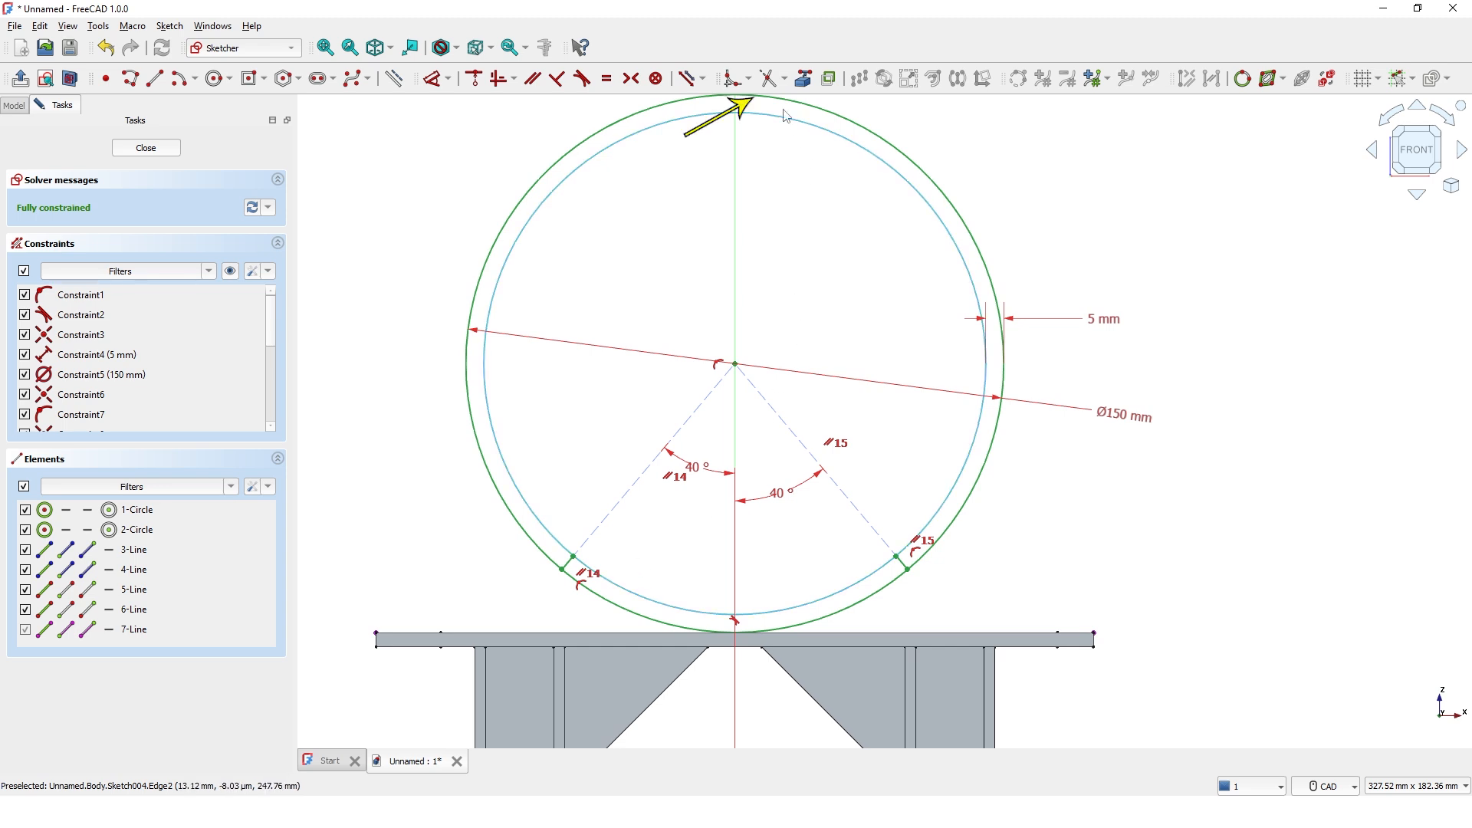
click(770, 86)
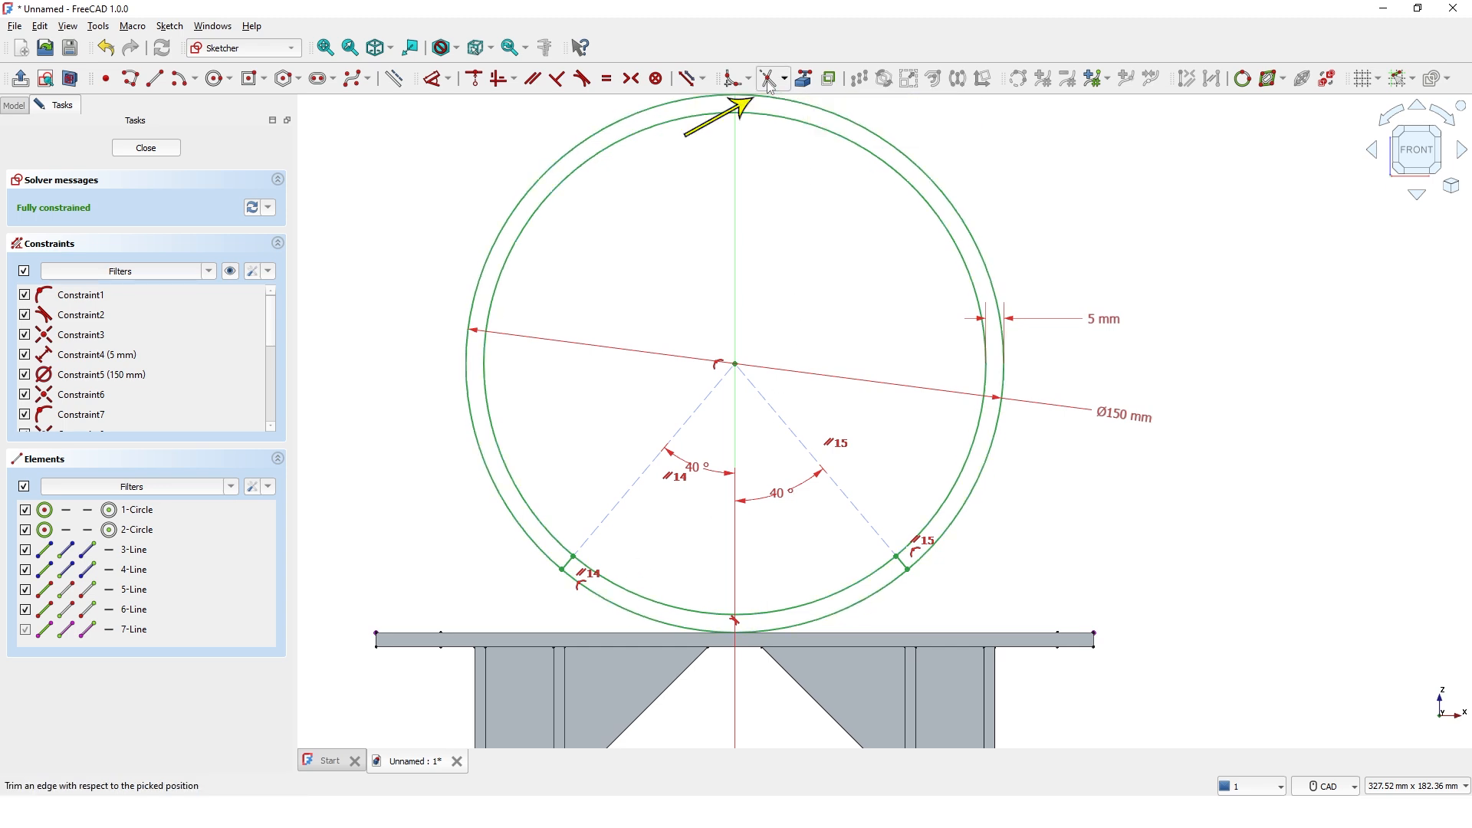
click(544, 528)
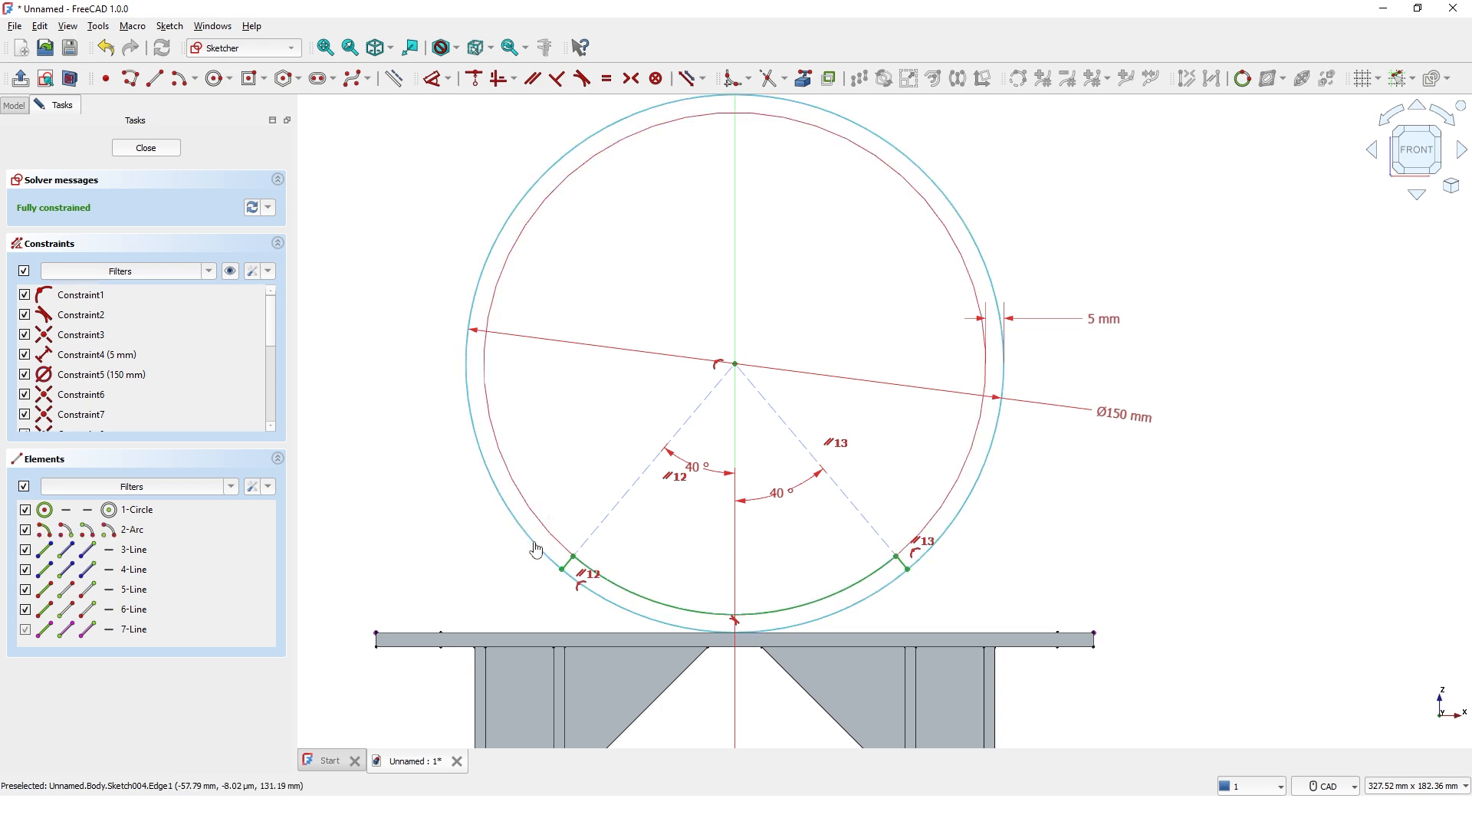
click(535, 545)
scroll(481, 522, down, 1)
scroll(480, 522, down, 1)
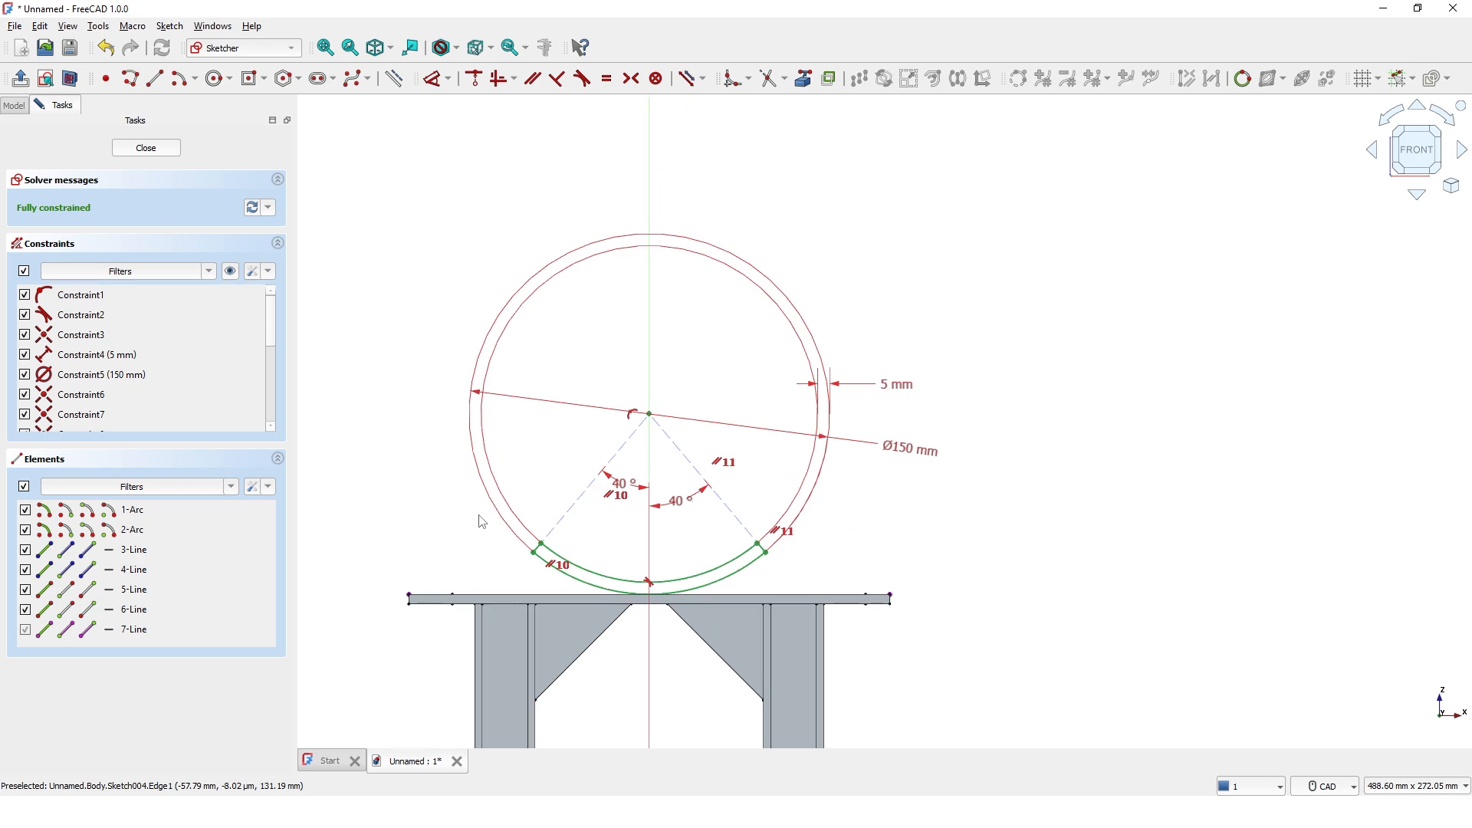
click(146, 148)
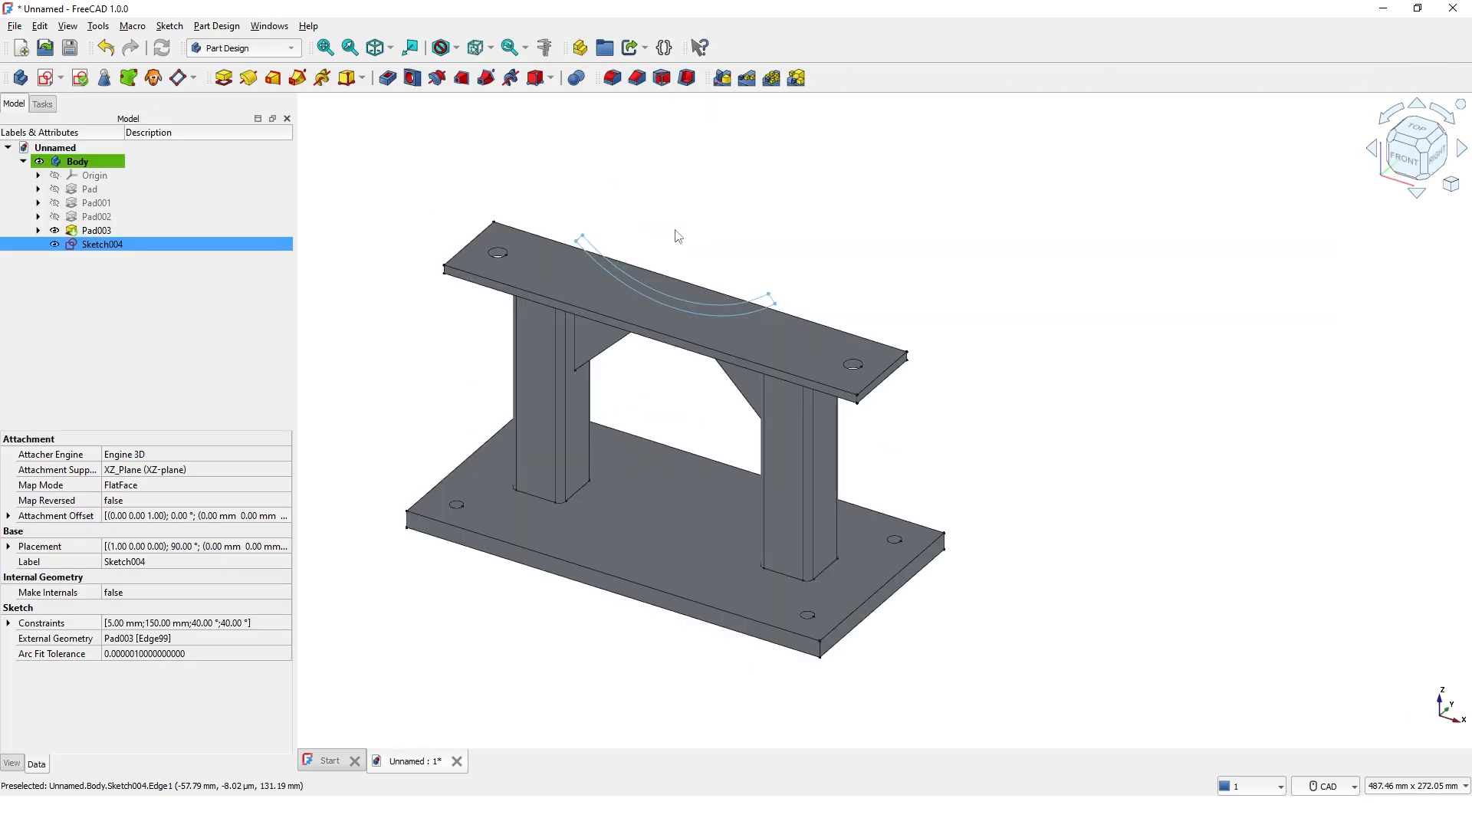
middle_drag(674, 237, 785, 243)
scroll(788, 248, up, 1)
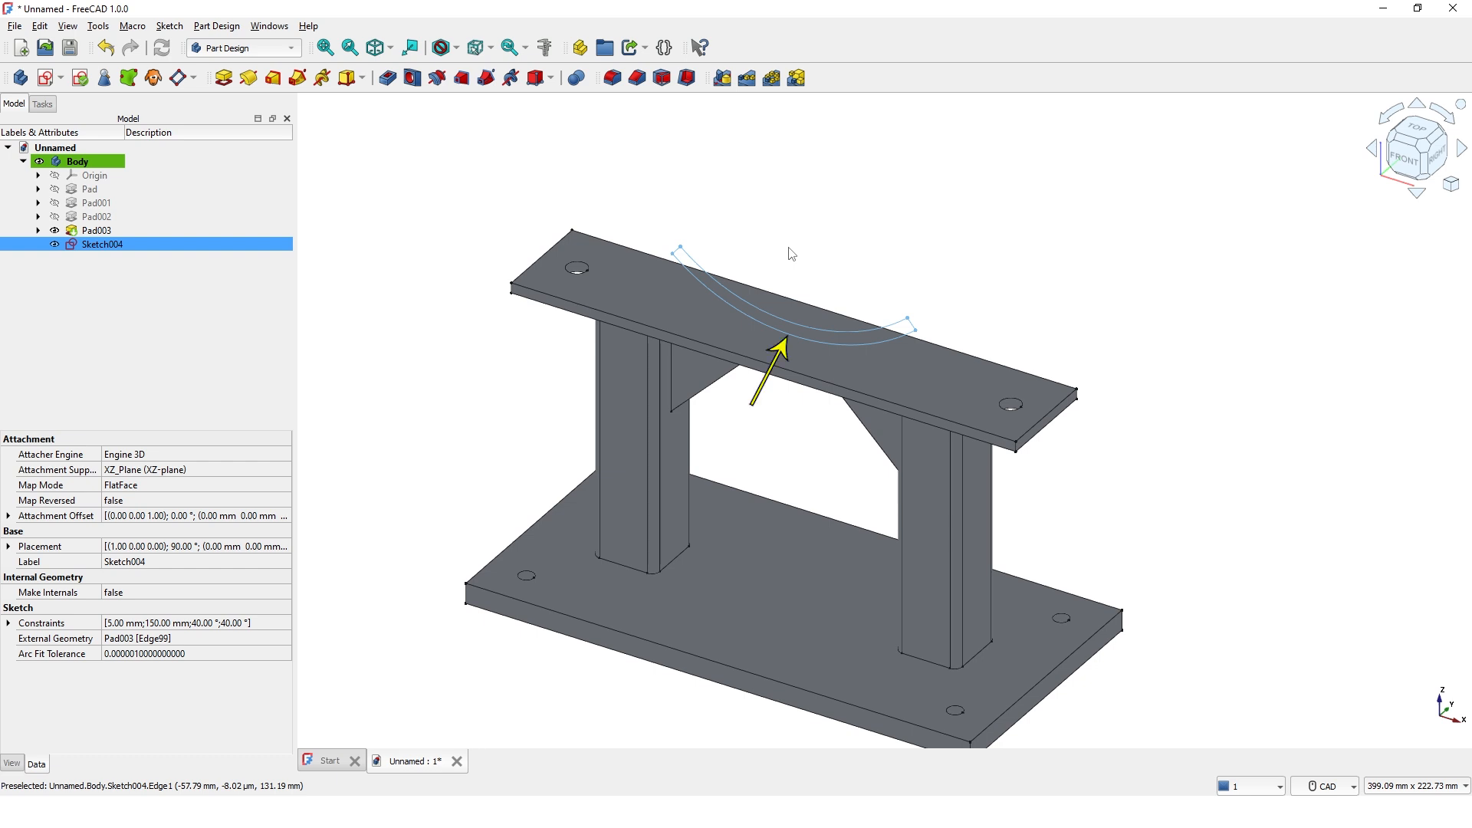
click(224, 77)
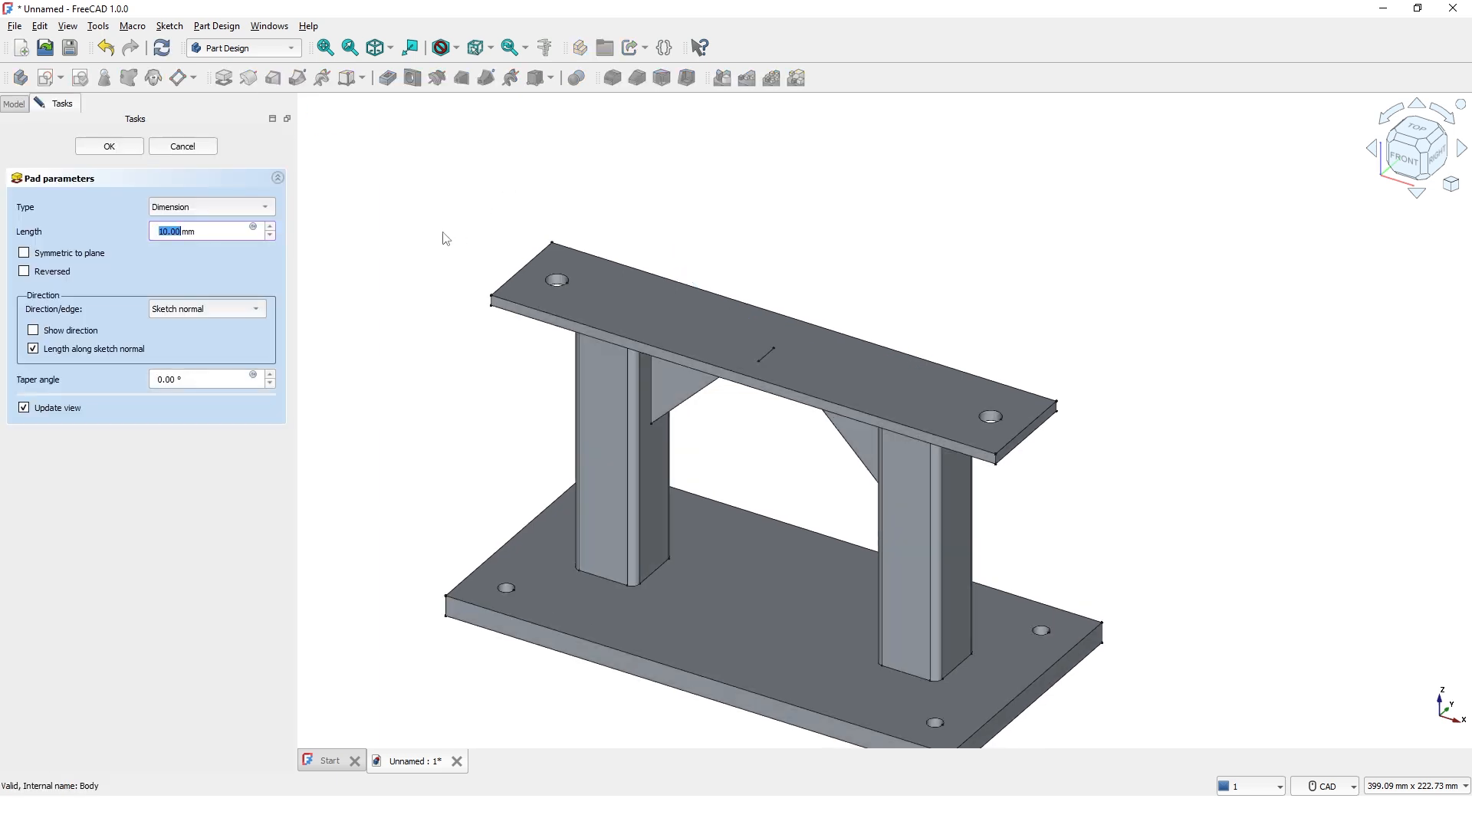
click(193, 155)
mouse_move(407, 168)
middle_down()
mouse_move(406, 191)
mouse_move(442, 206)
mouse_move(404, 217)
middle_up()
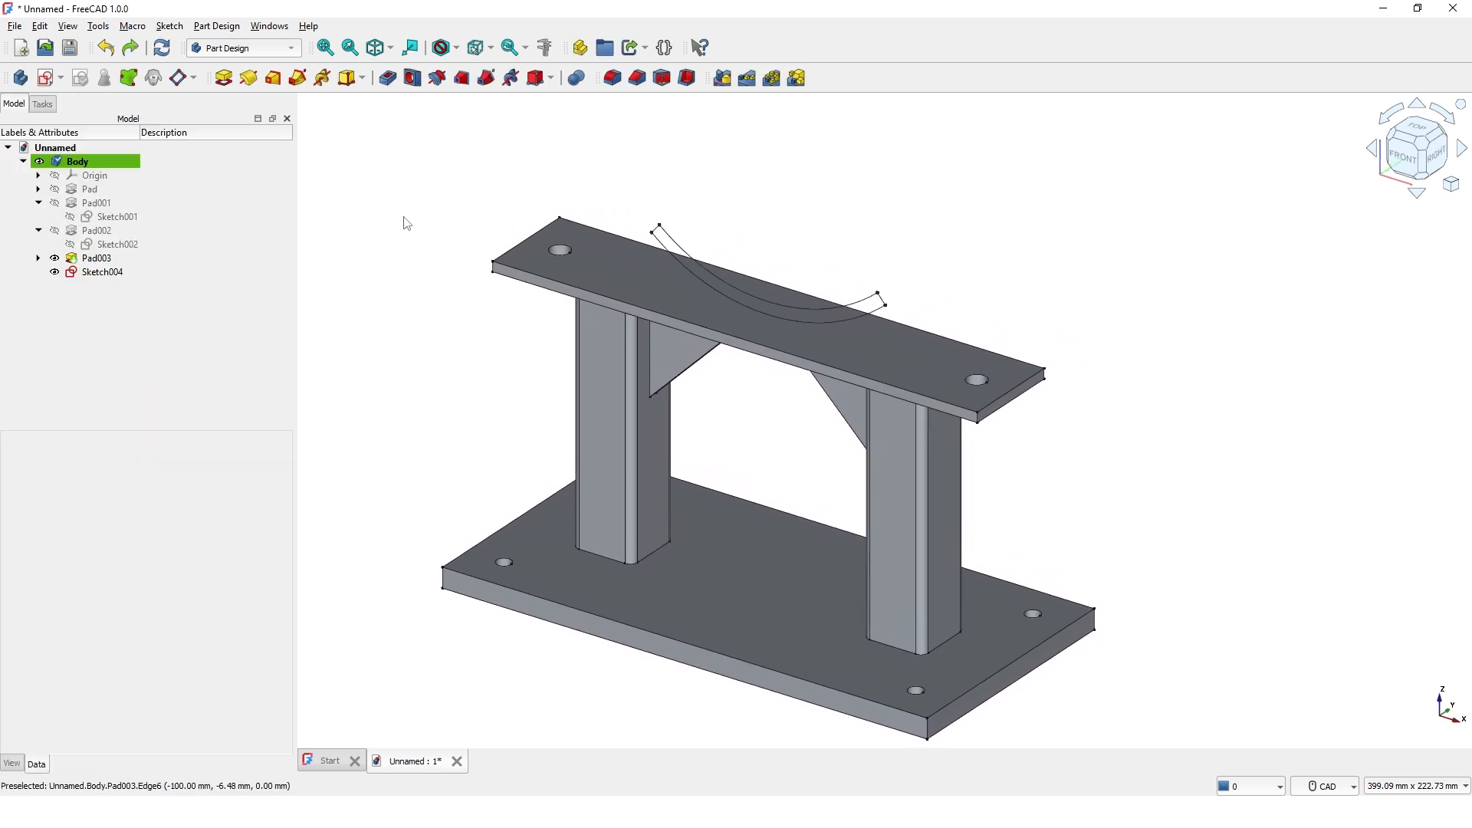
- Extrude the curved cradle sketch in the Part workbench as a separate solid, 30 mm along its normal with the Symmetric option on
click(103, 273)
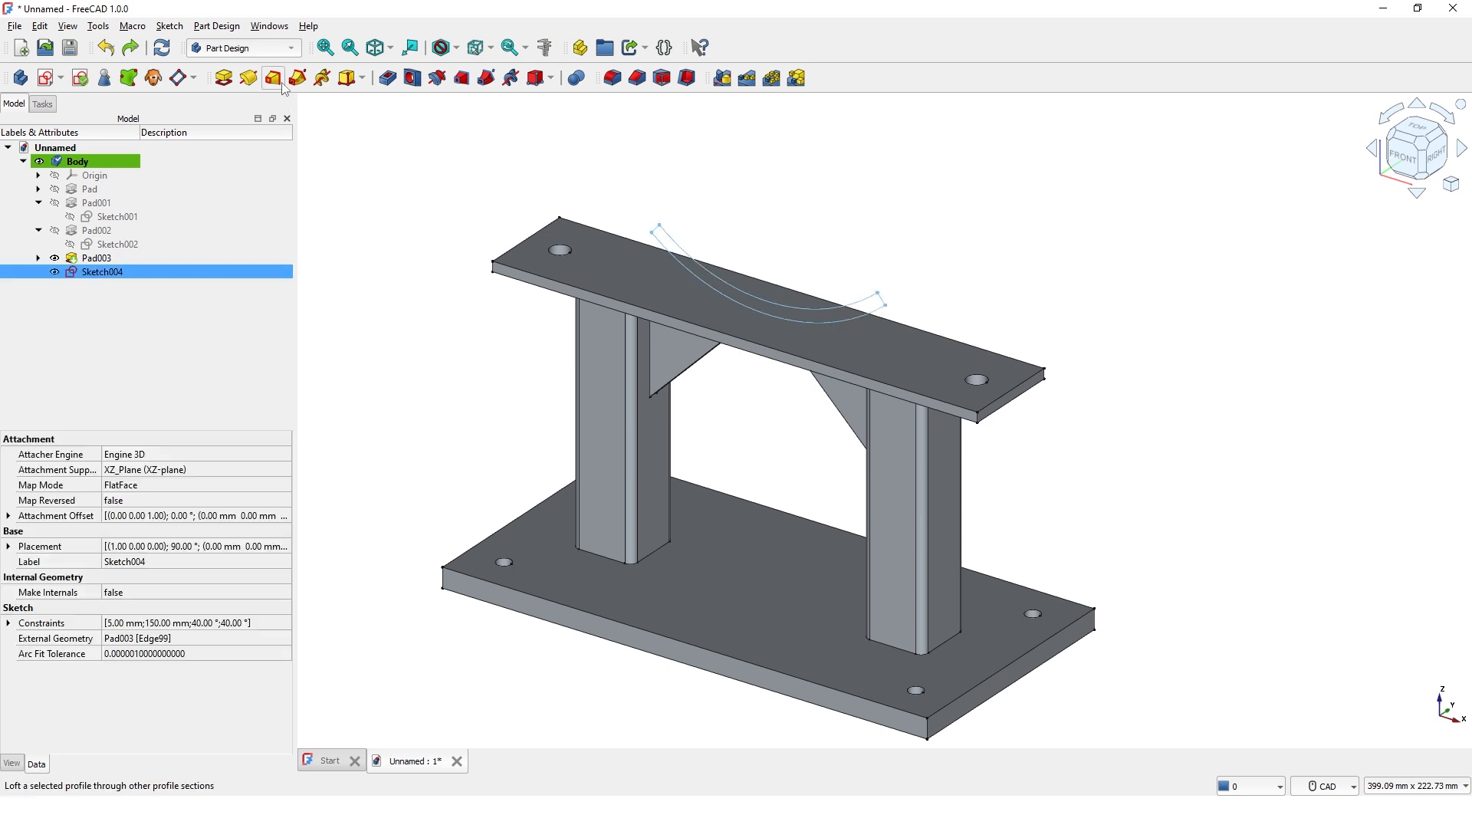
click(291, 50)
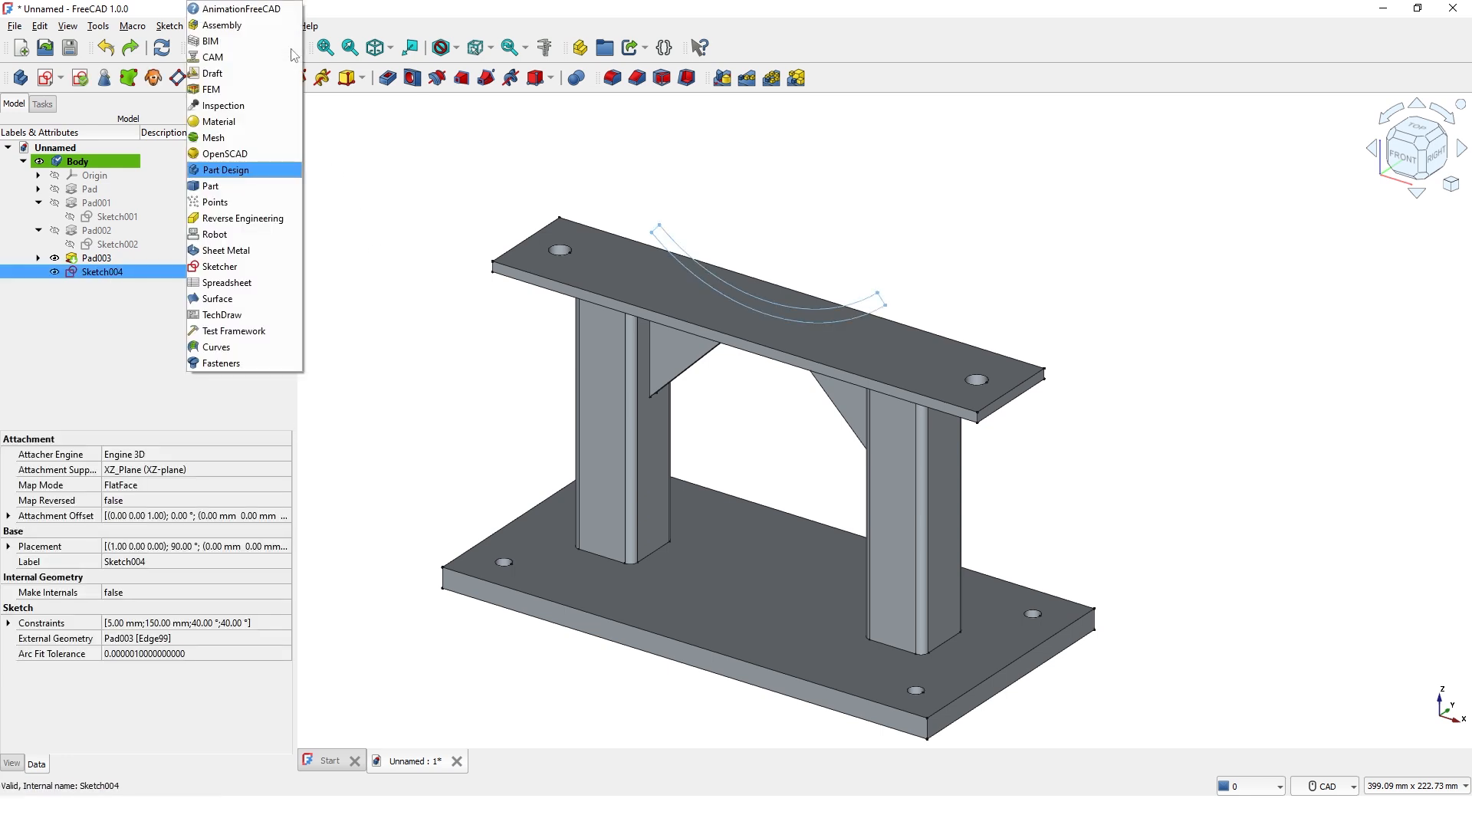
click(235, 194)
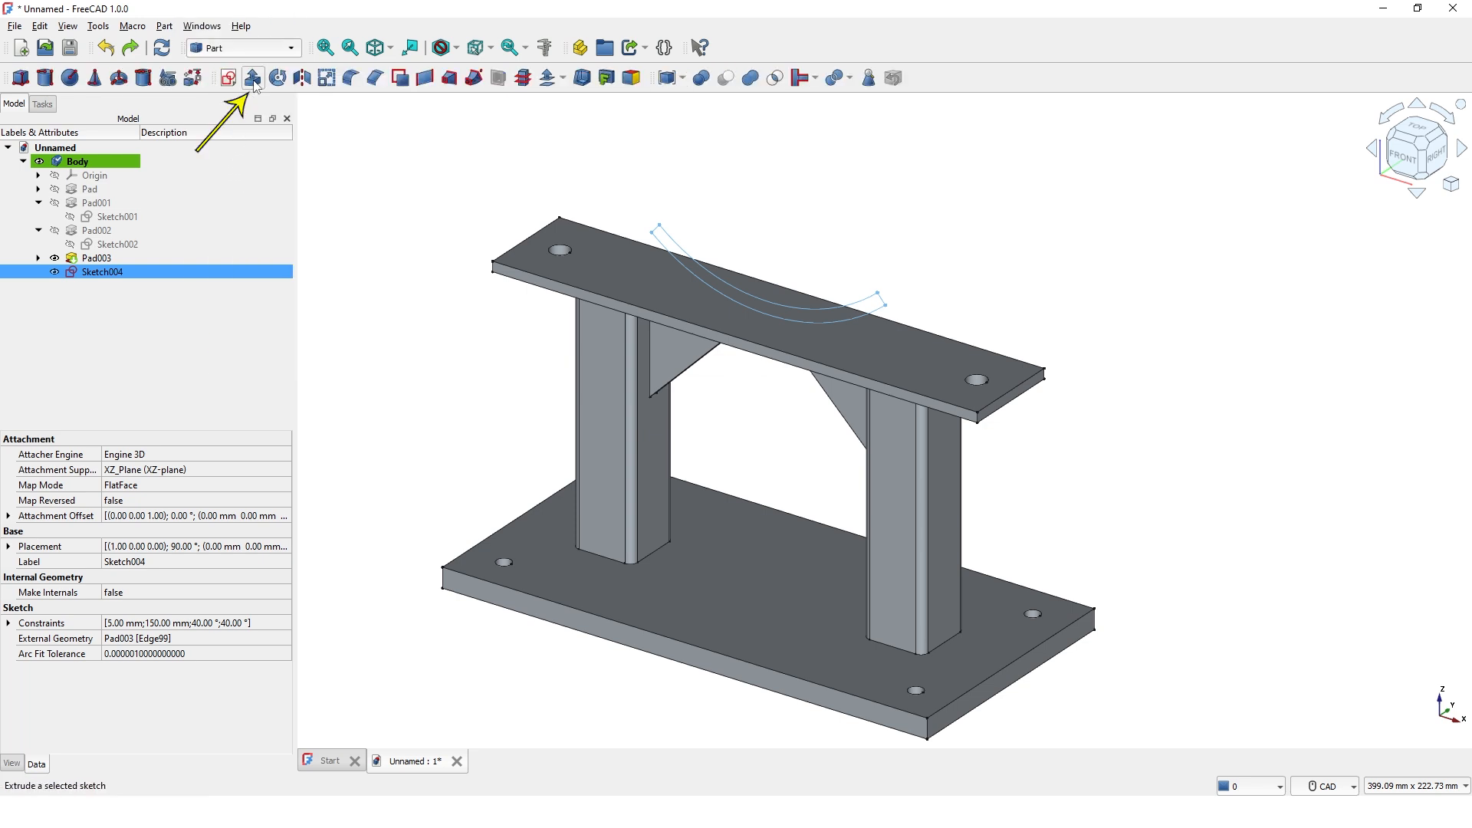
click(253, 79)
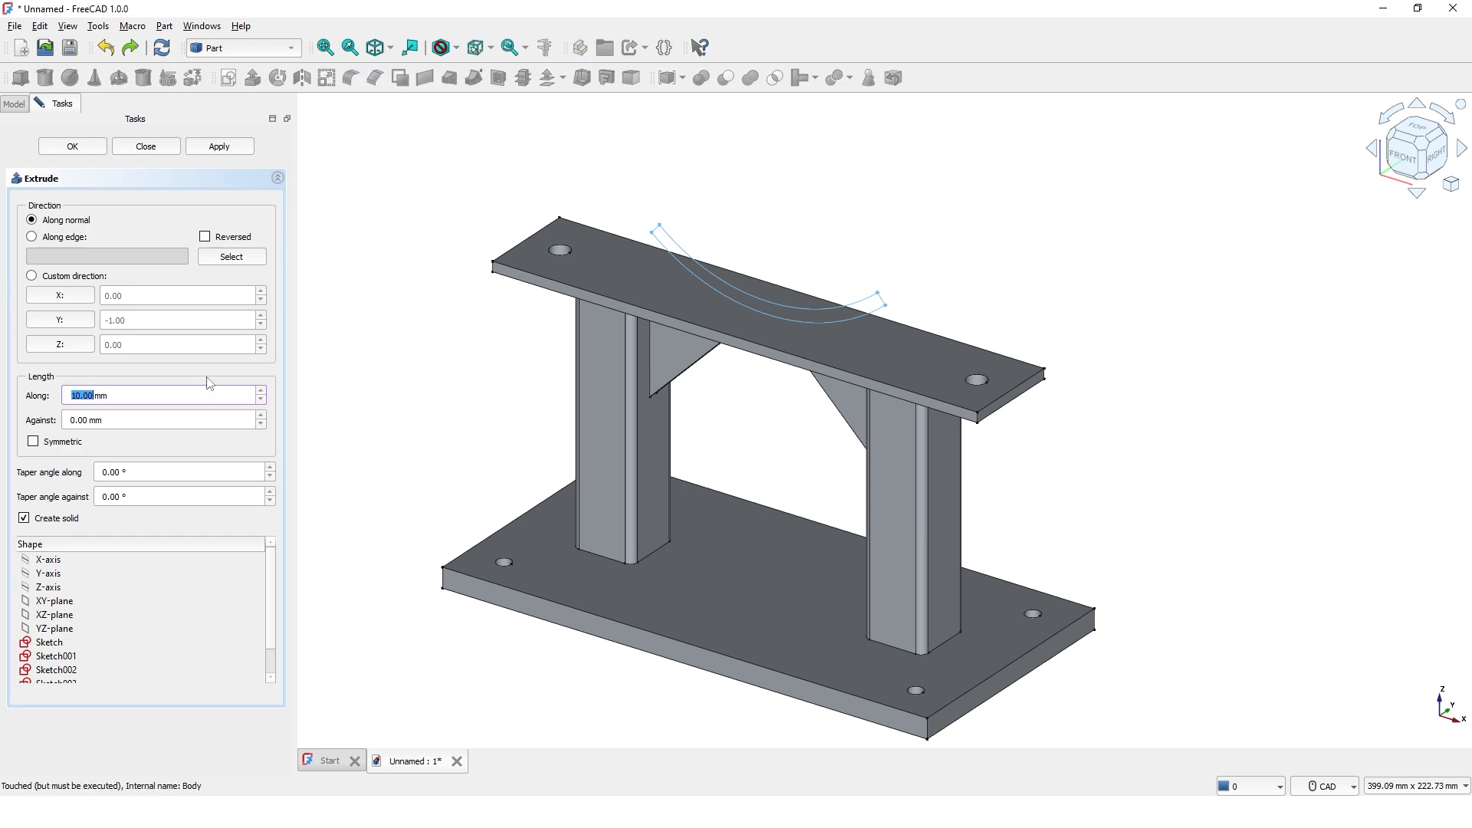
text(3)
click(33, 442)
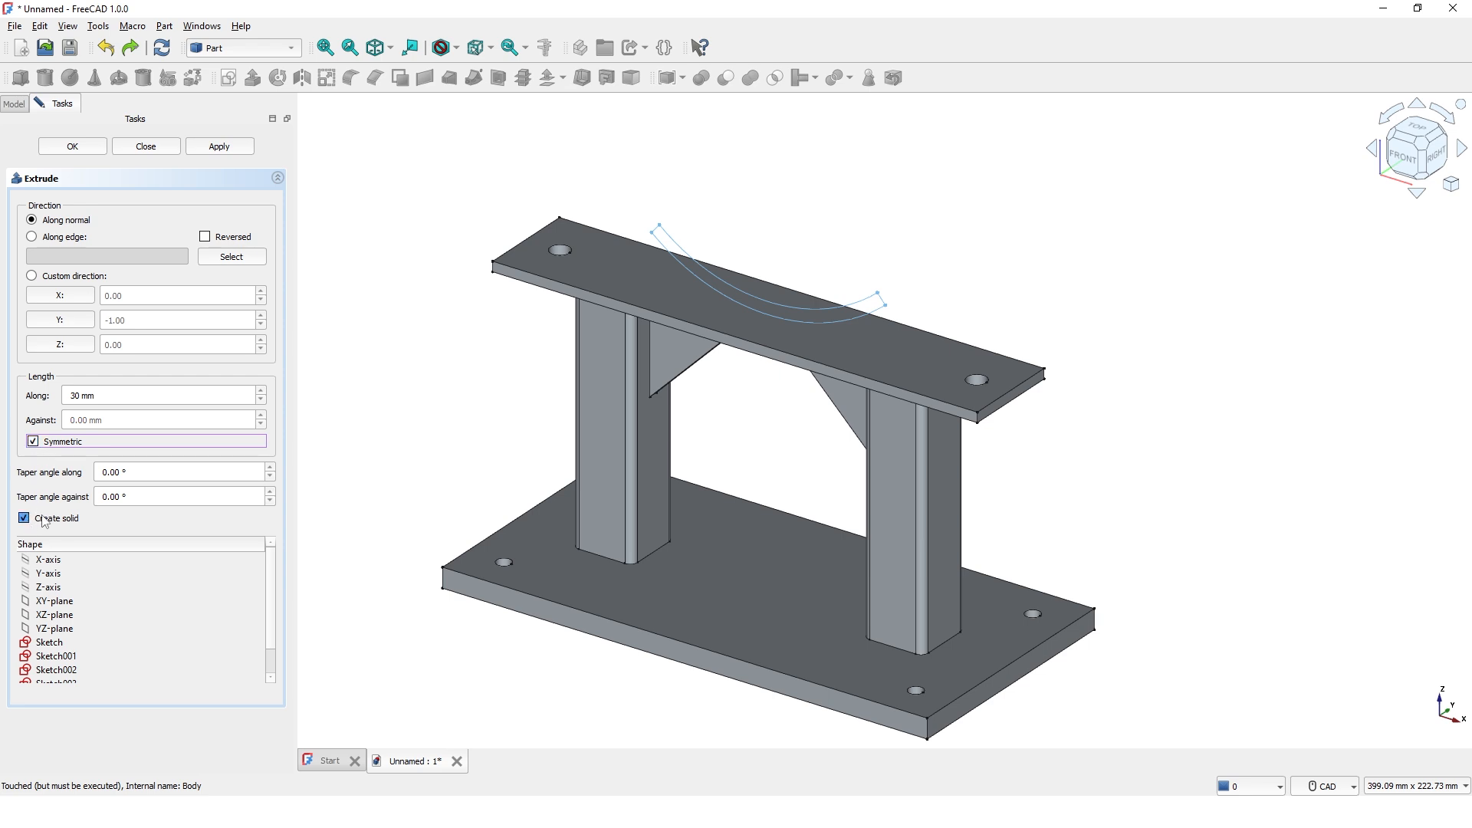
click(80, 148)
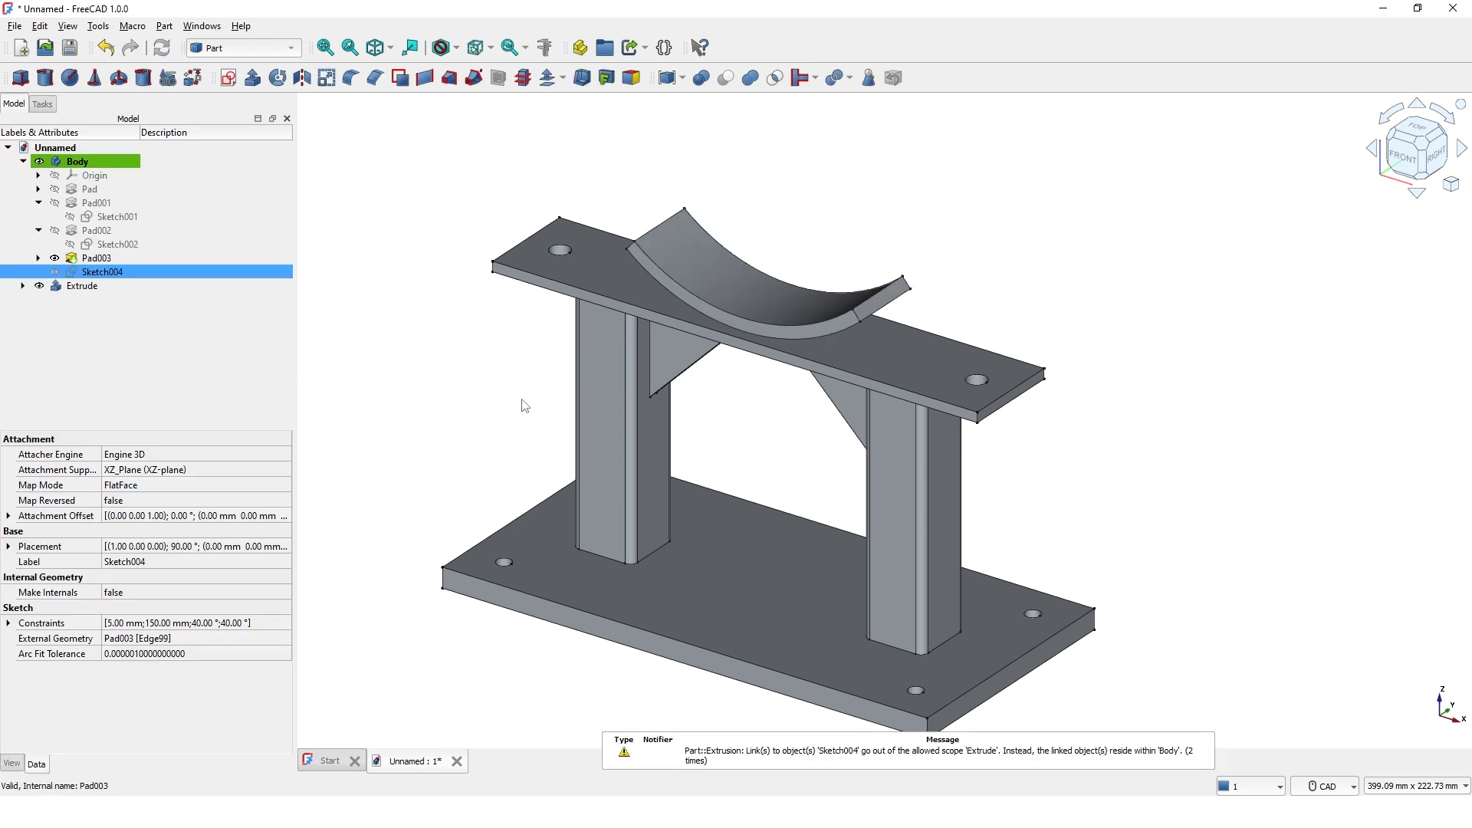
scroll(526, 404, down, 2)
middle_drag(525, 404, 562, 404)
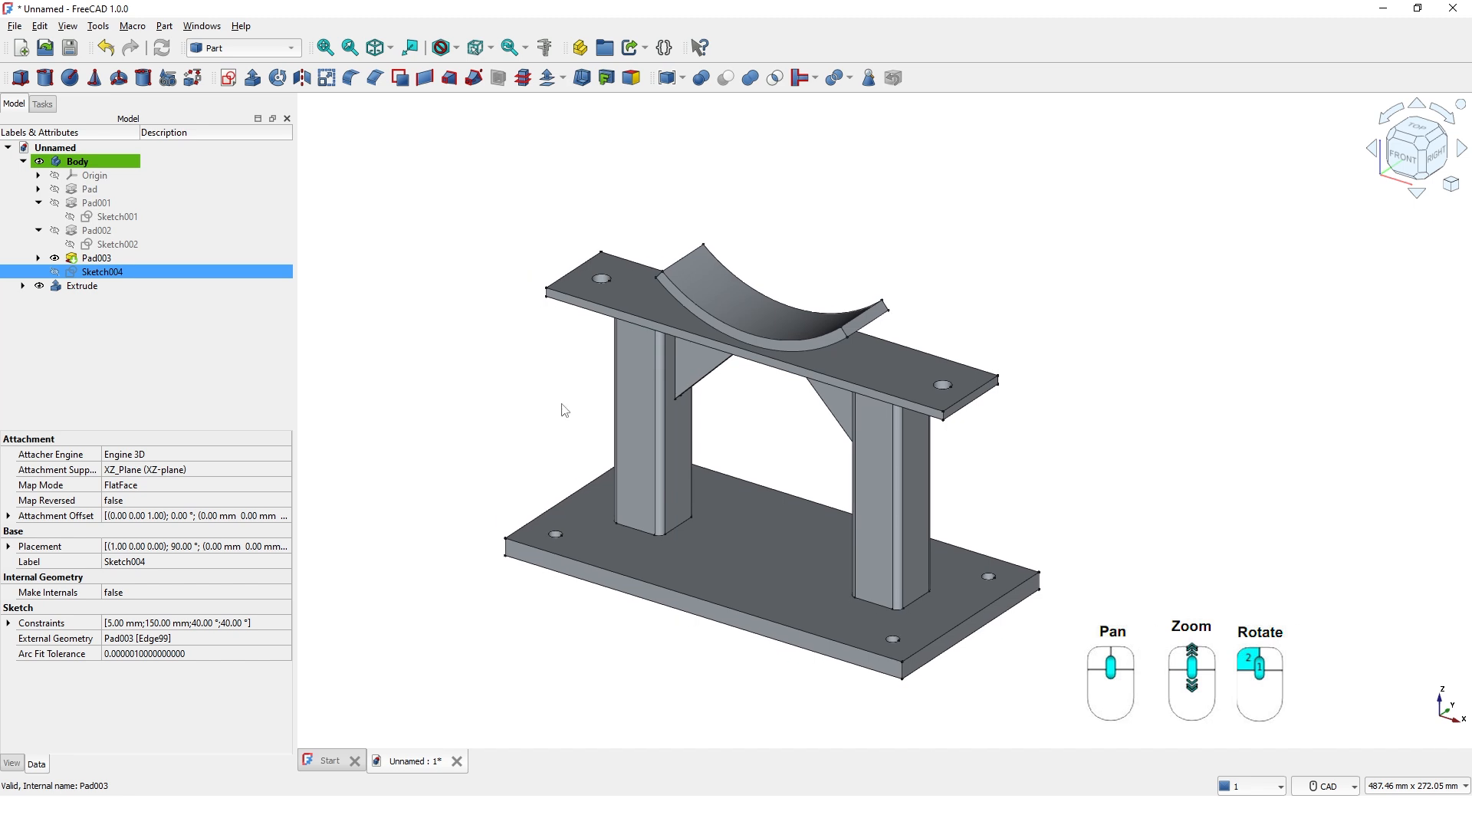
scroll(786, 280, down, 2)
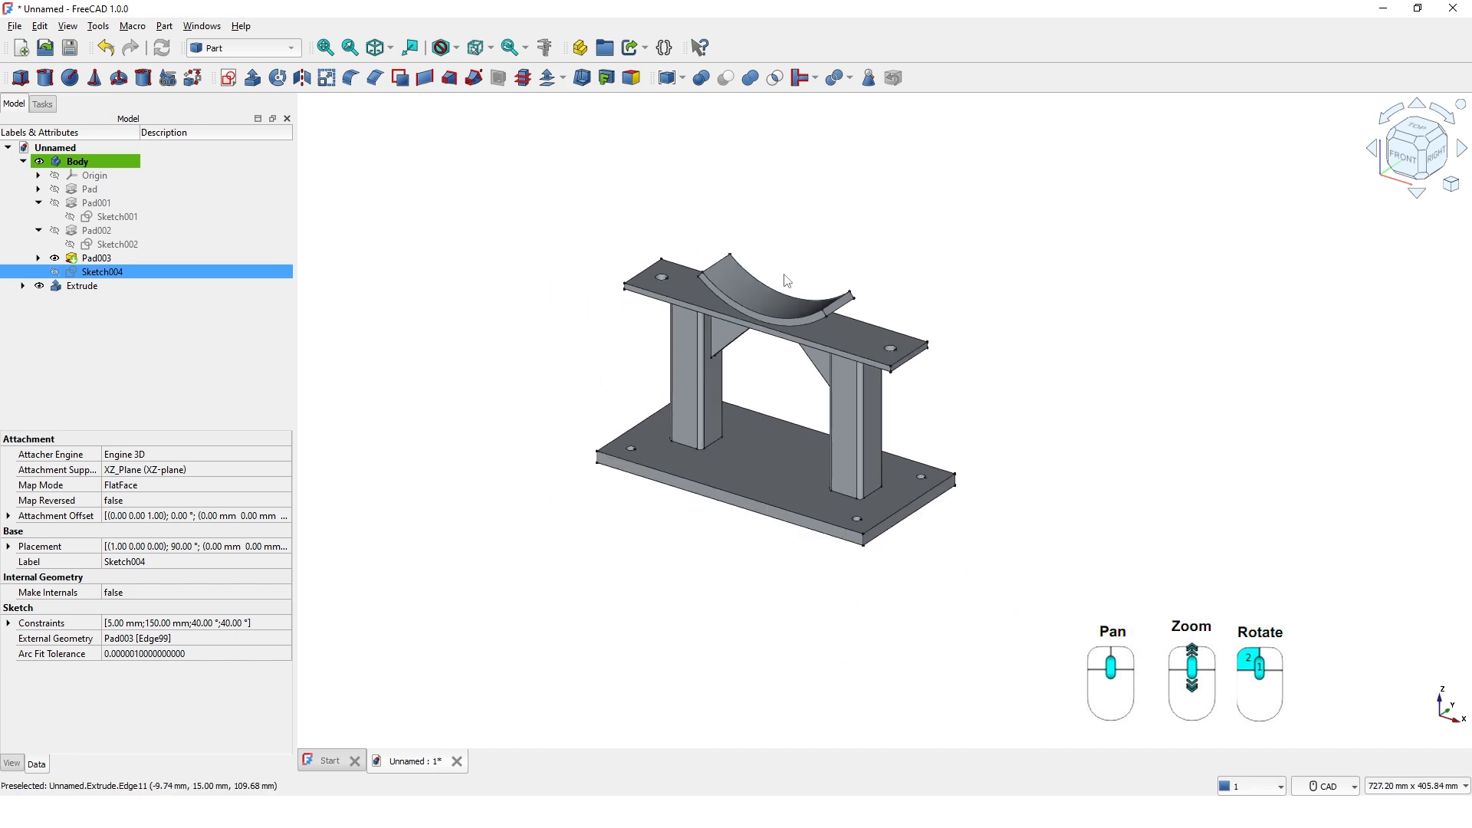
- Reopen the sketch under the cradle extrusion, set the cradle's wall thickness to 4 mm and close the sketch
scroll(786, 281, up, 3)
middle_drag(785, 280, 900, 338)
scroll(817, 326, up, 3)
scroll(819, 322, up, 4)
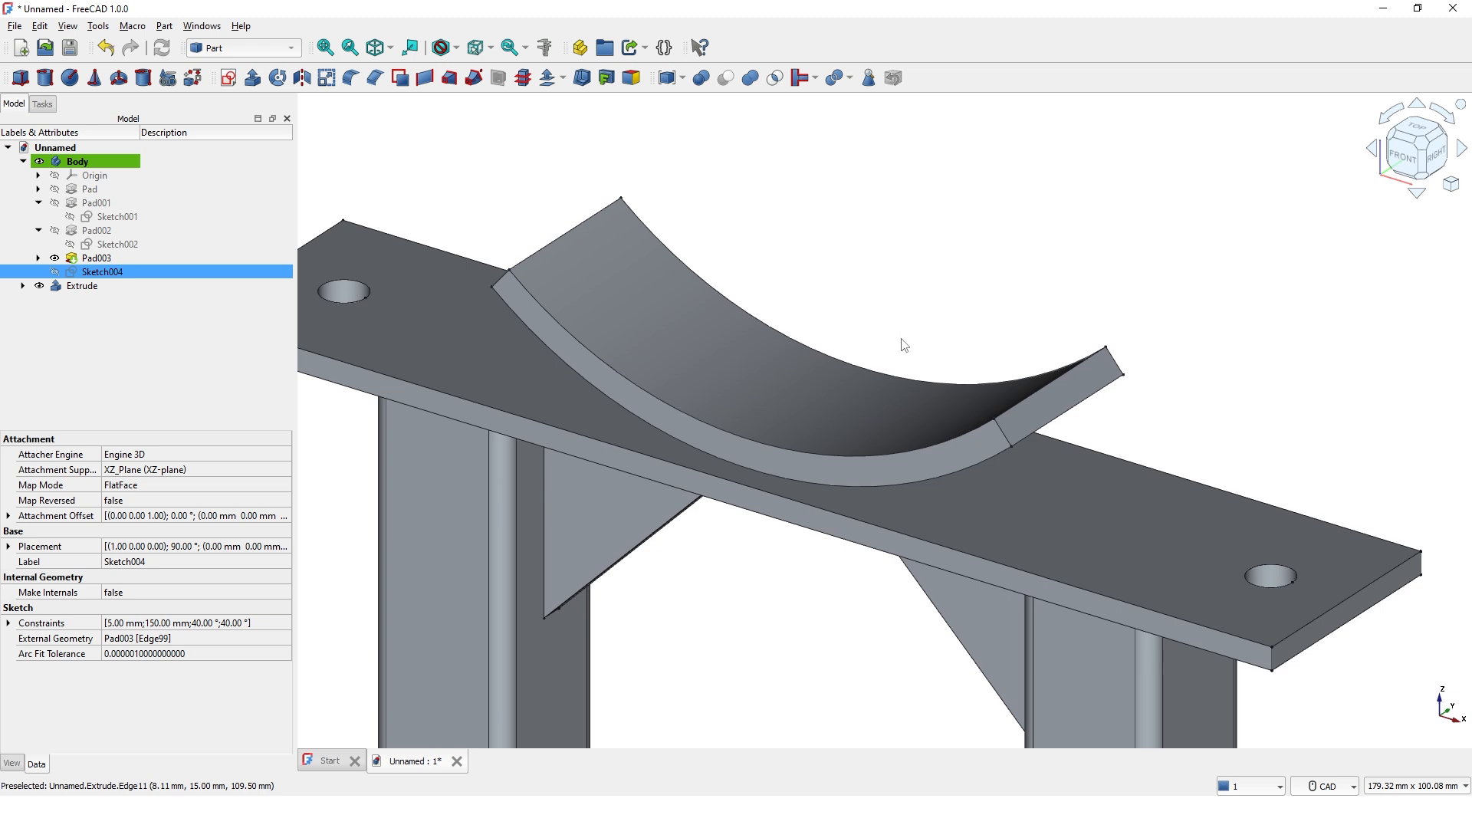
click(23, 286)
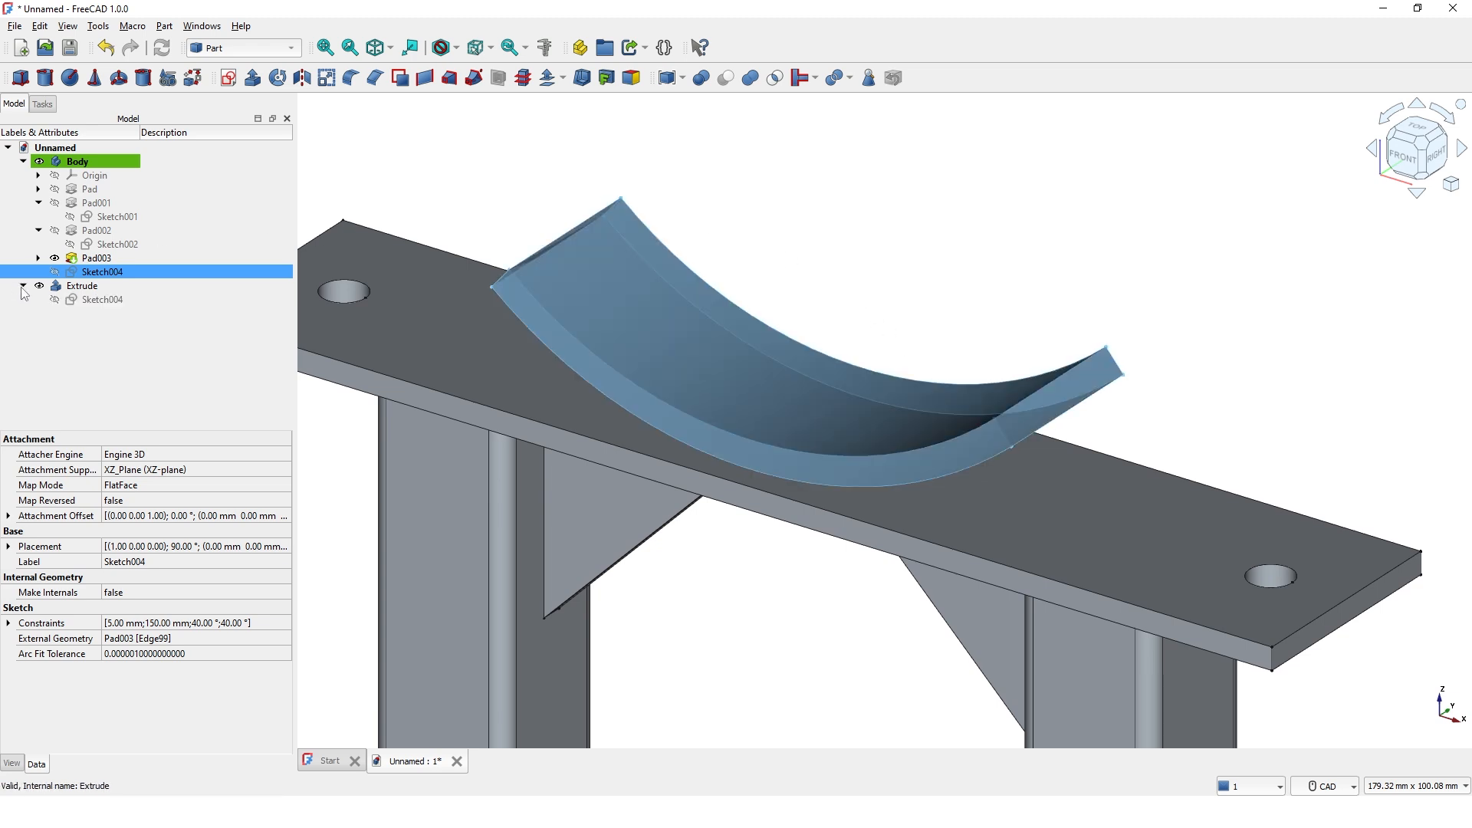
click(69, 302)
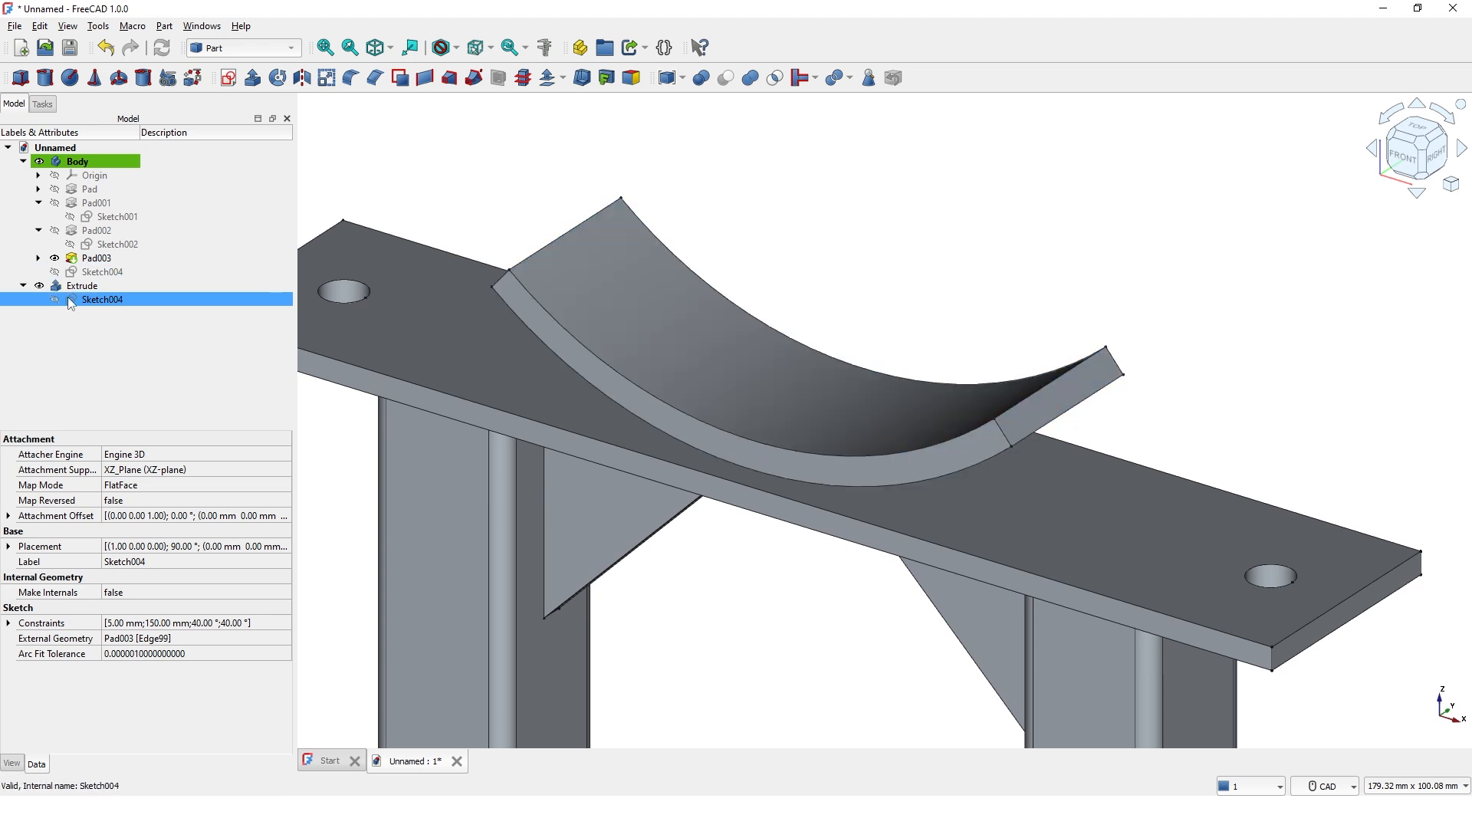
double_click(69, 300)
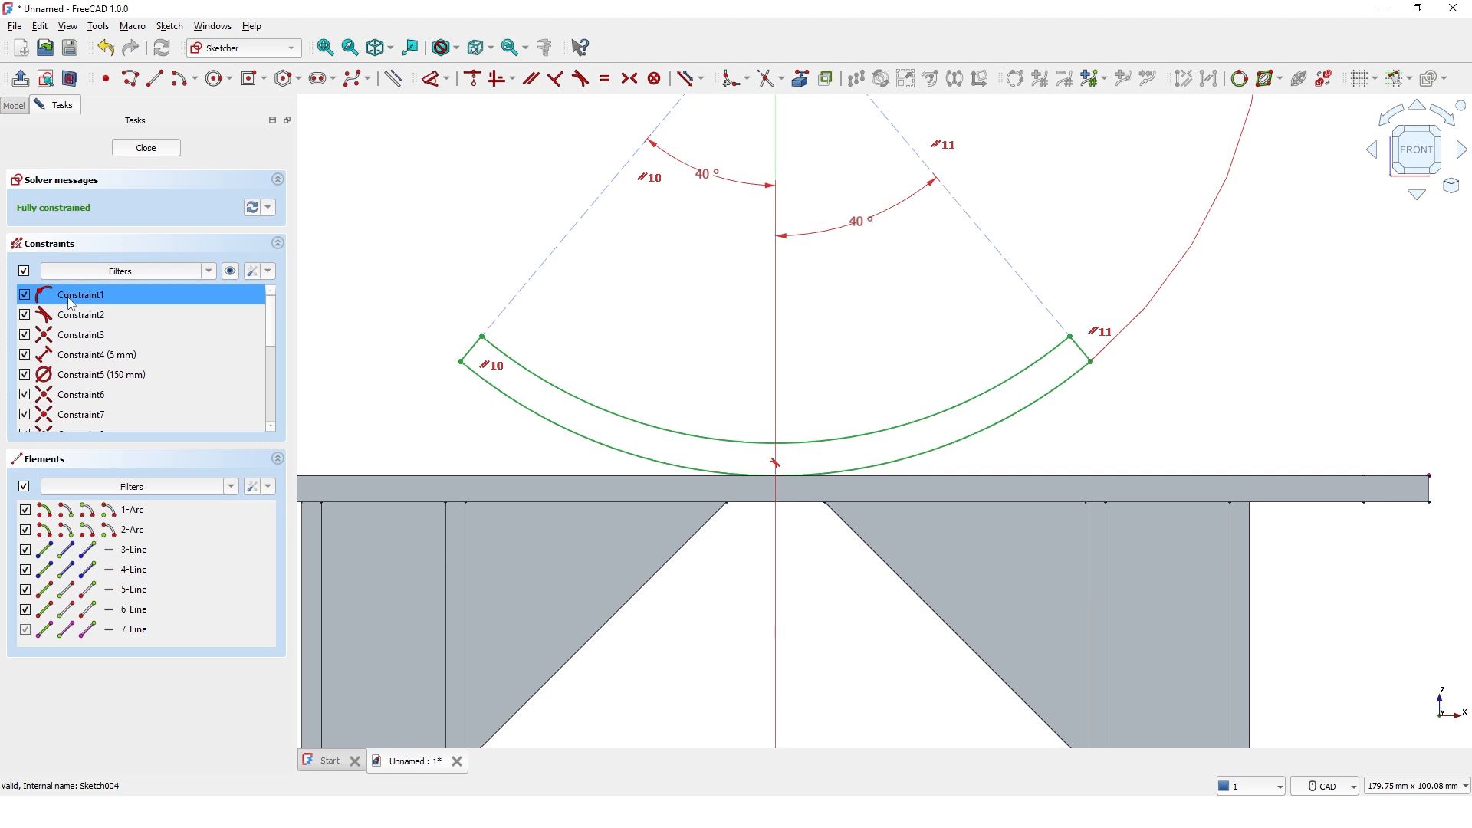
middle_drag(798, 302, 819, 504)
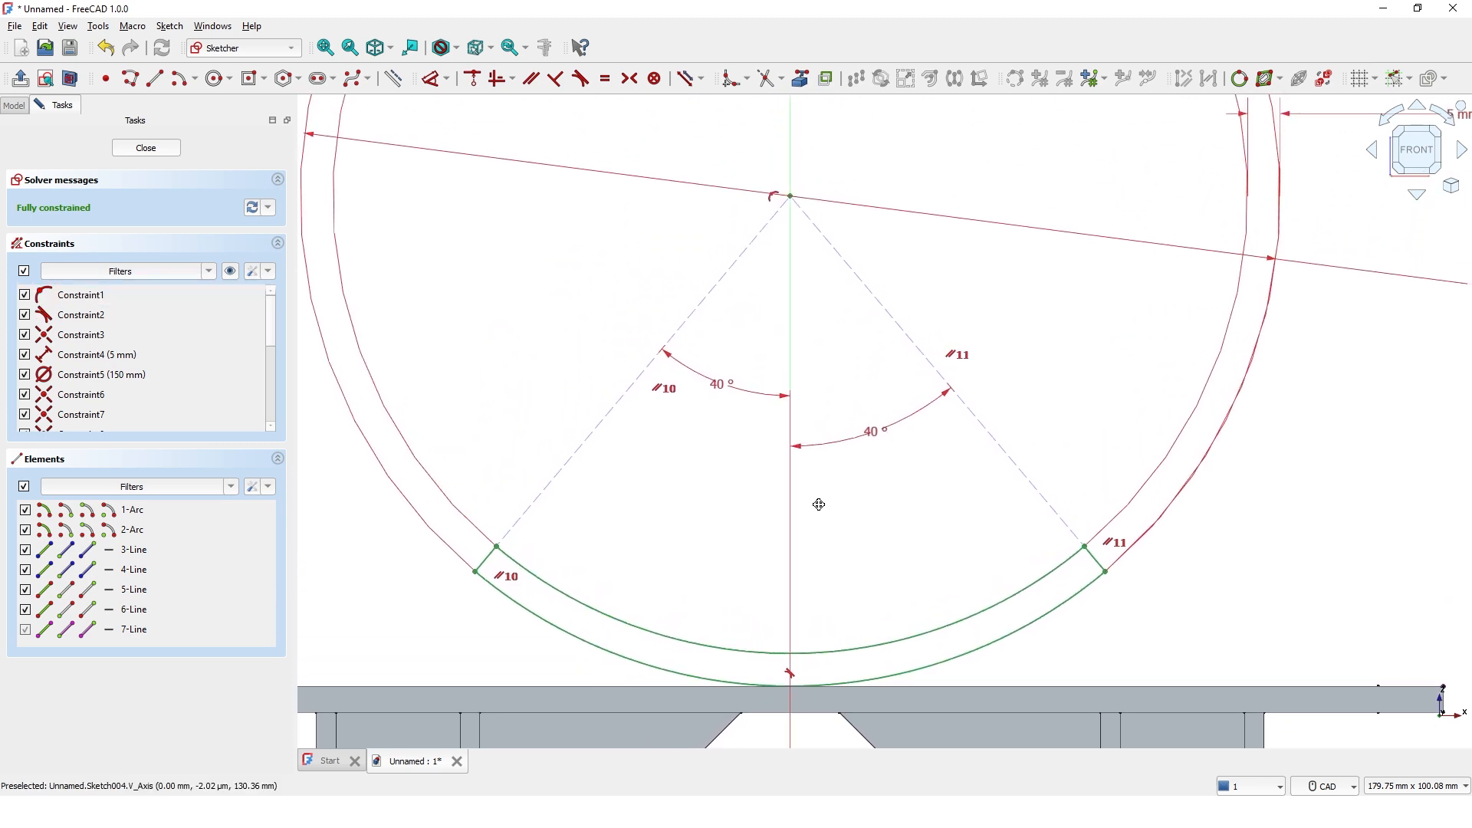
scroll(820, 510, up, 2)
scroll(820, 510, down, 4)
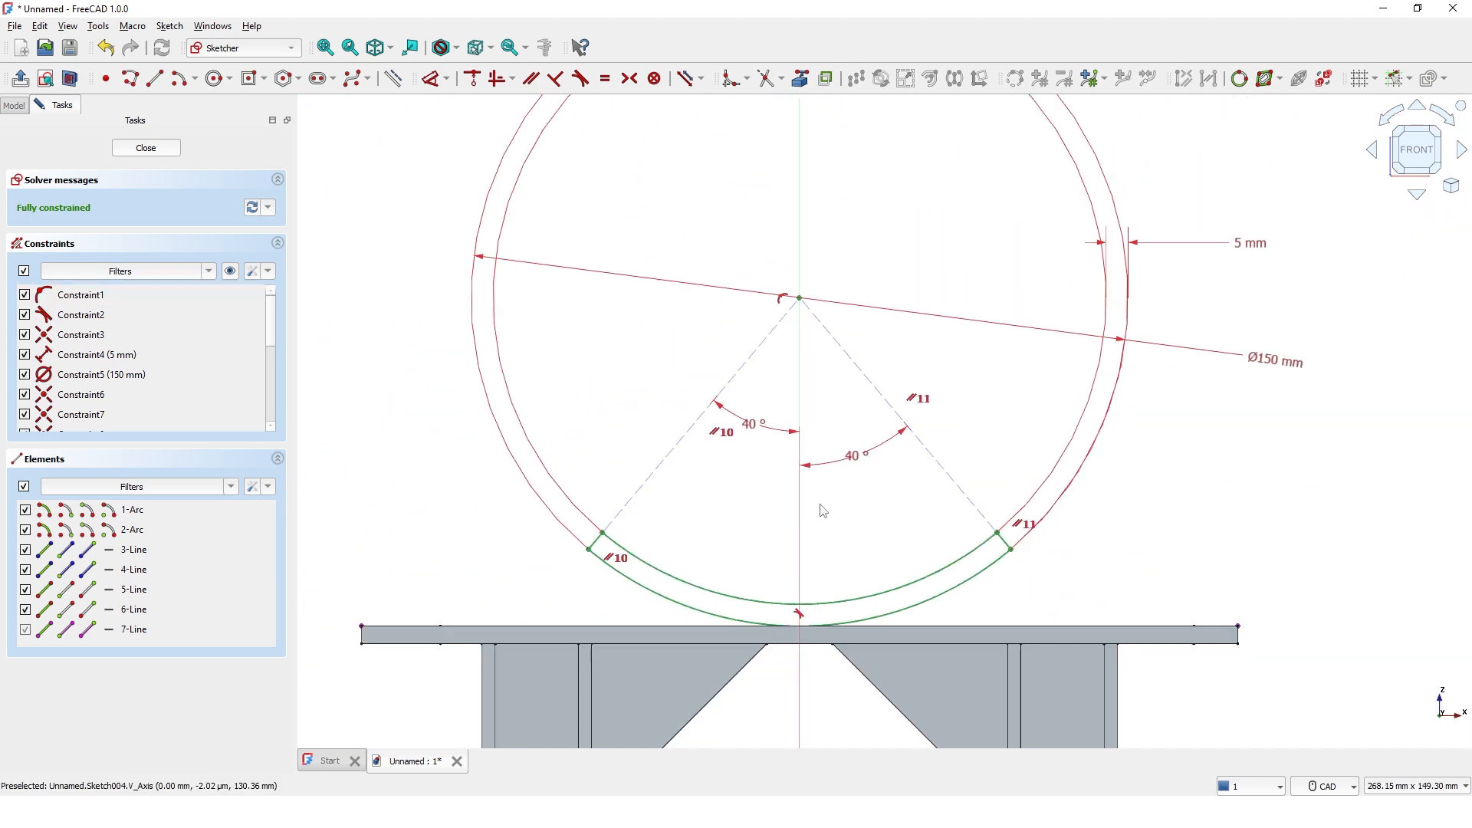
double_click(1224, 251)
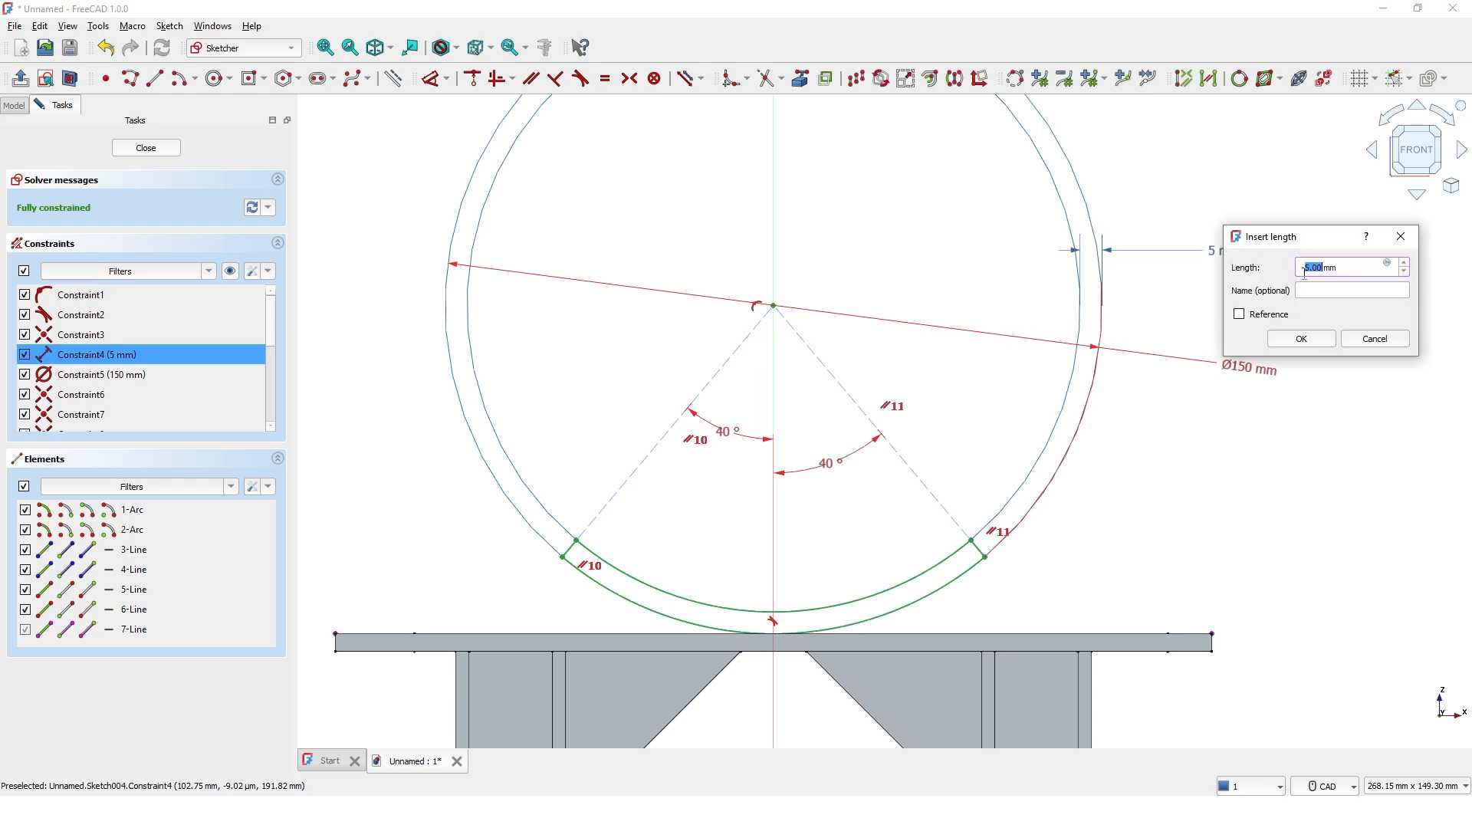
key(Return)
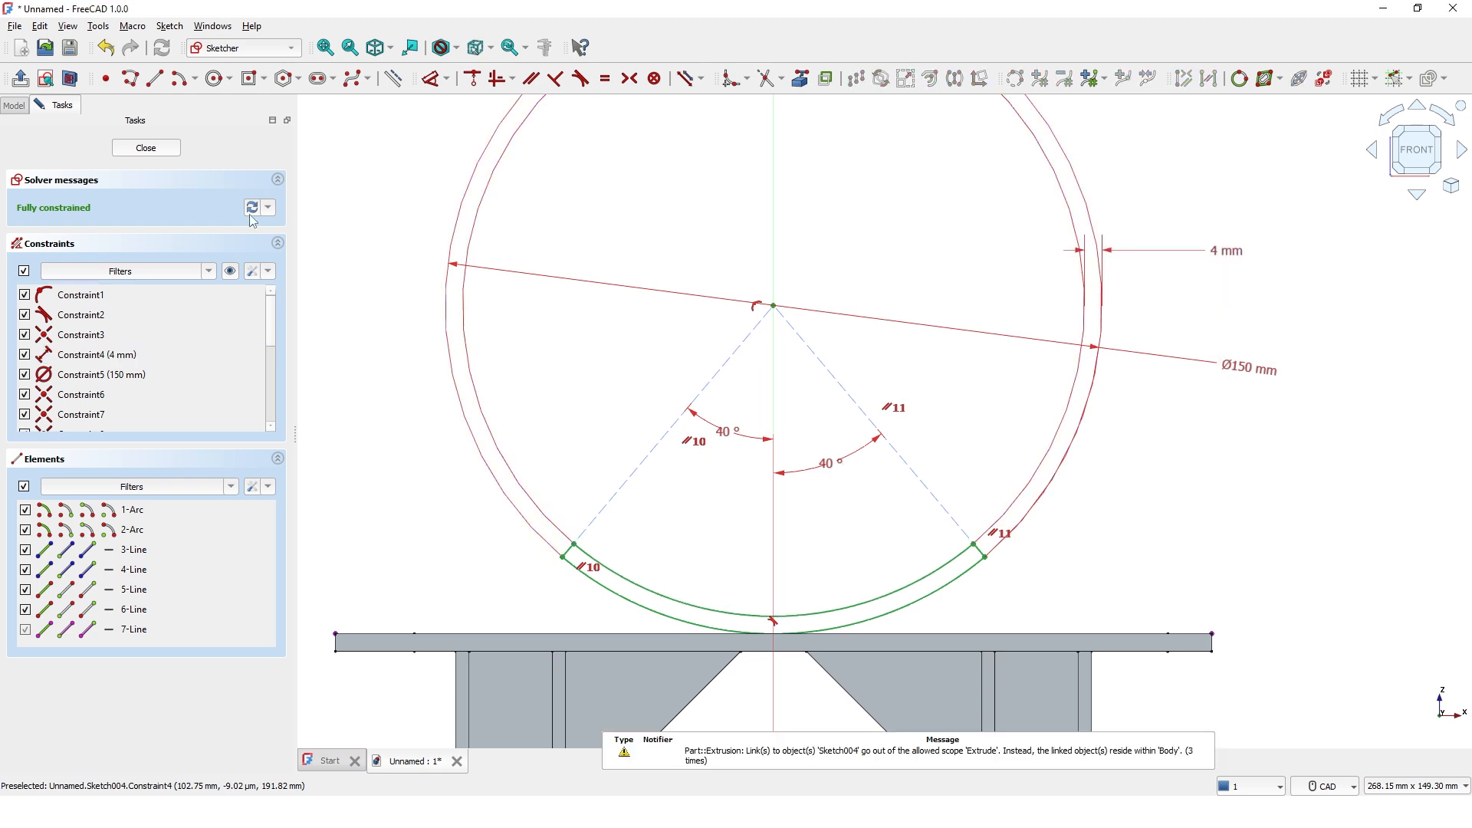
click(163, 150)
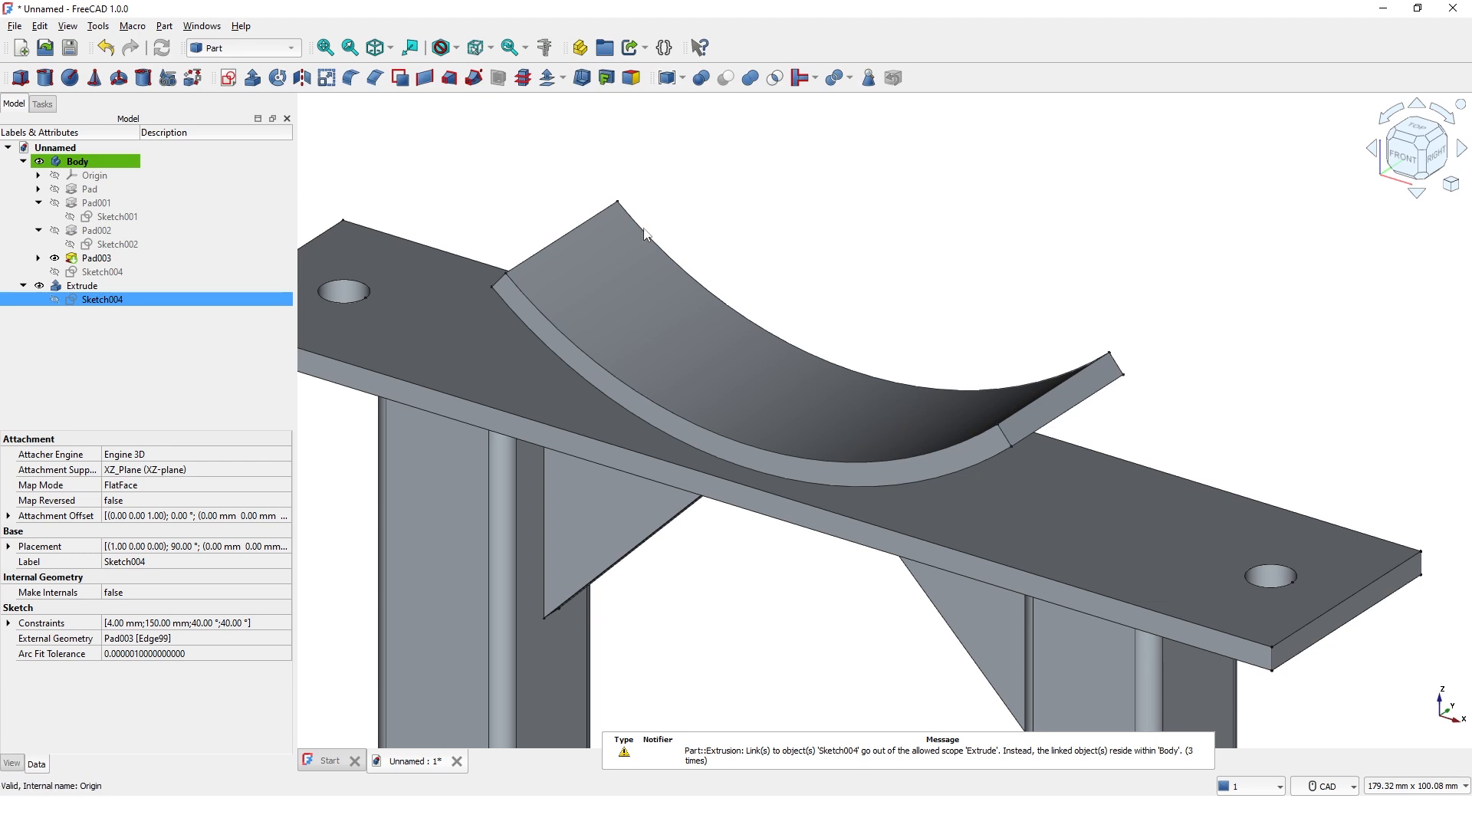
- Switch the model's display style to Wireframe
scroll(872, 273, up, 2)
scroll(872, 273, down, 3)
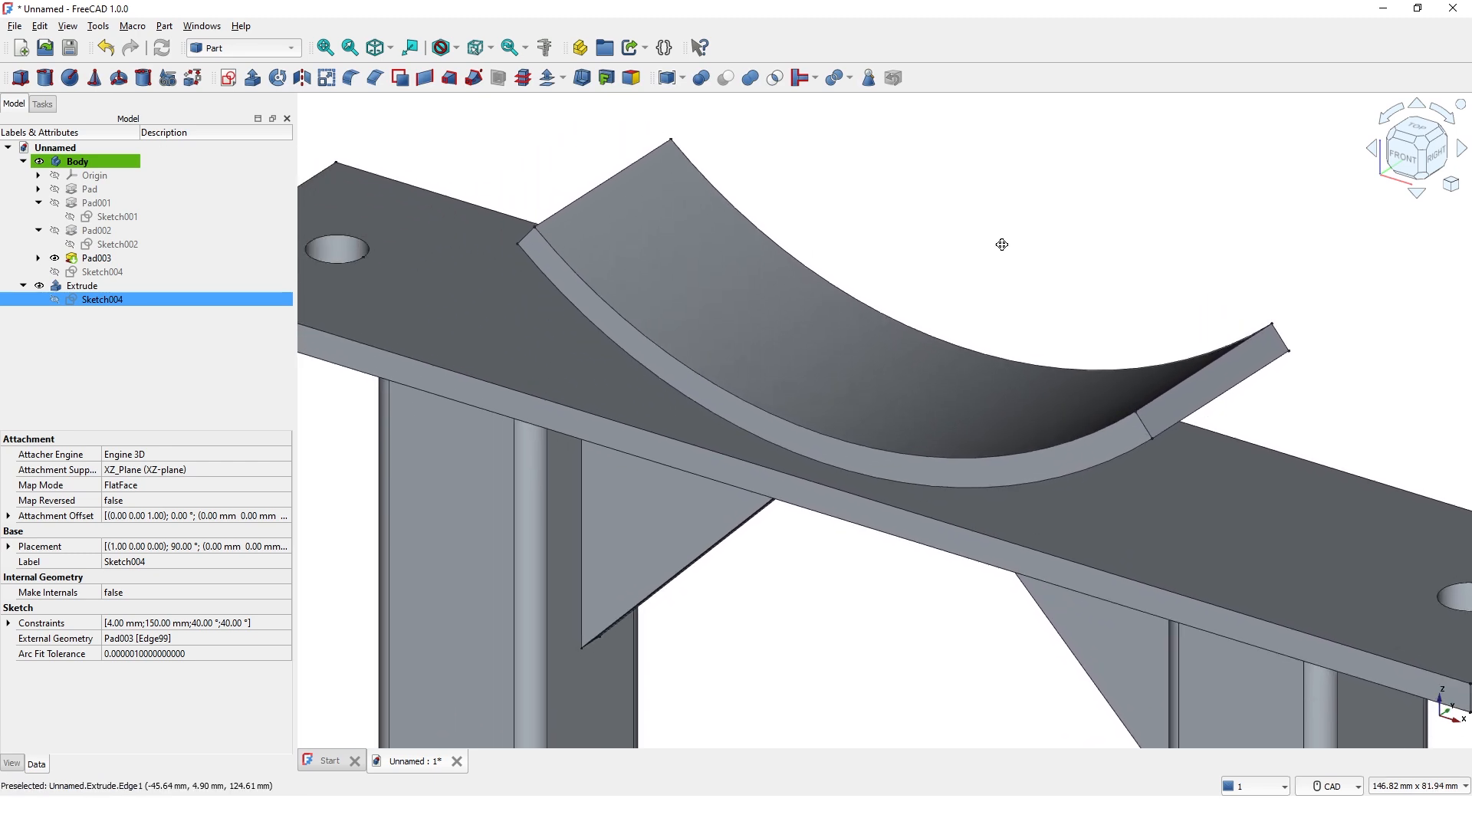
scroll(1007, 253, down, 3)
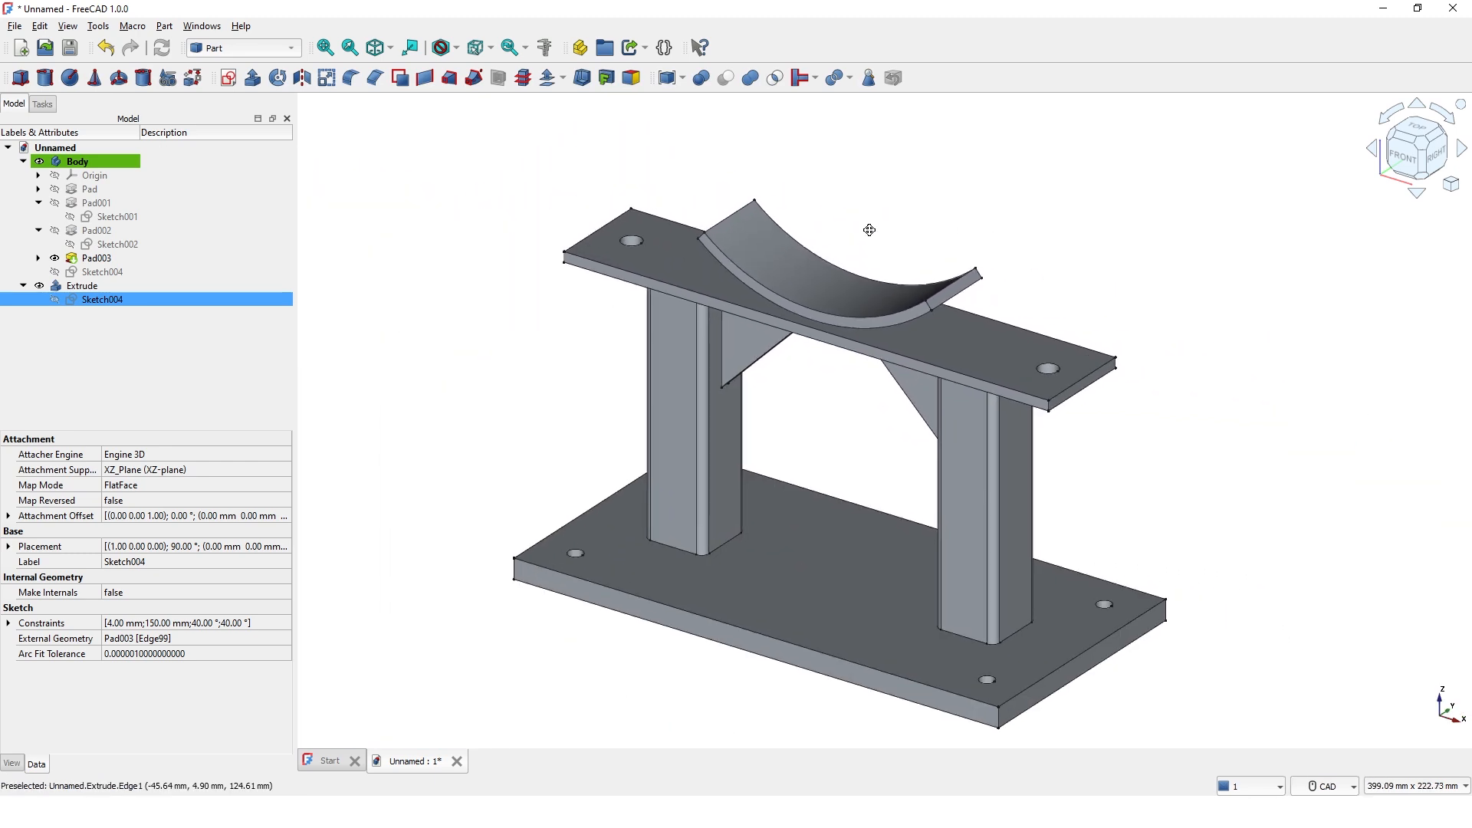
middle_drag(871, 230, 1077, 288)
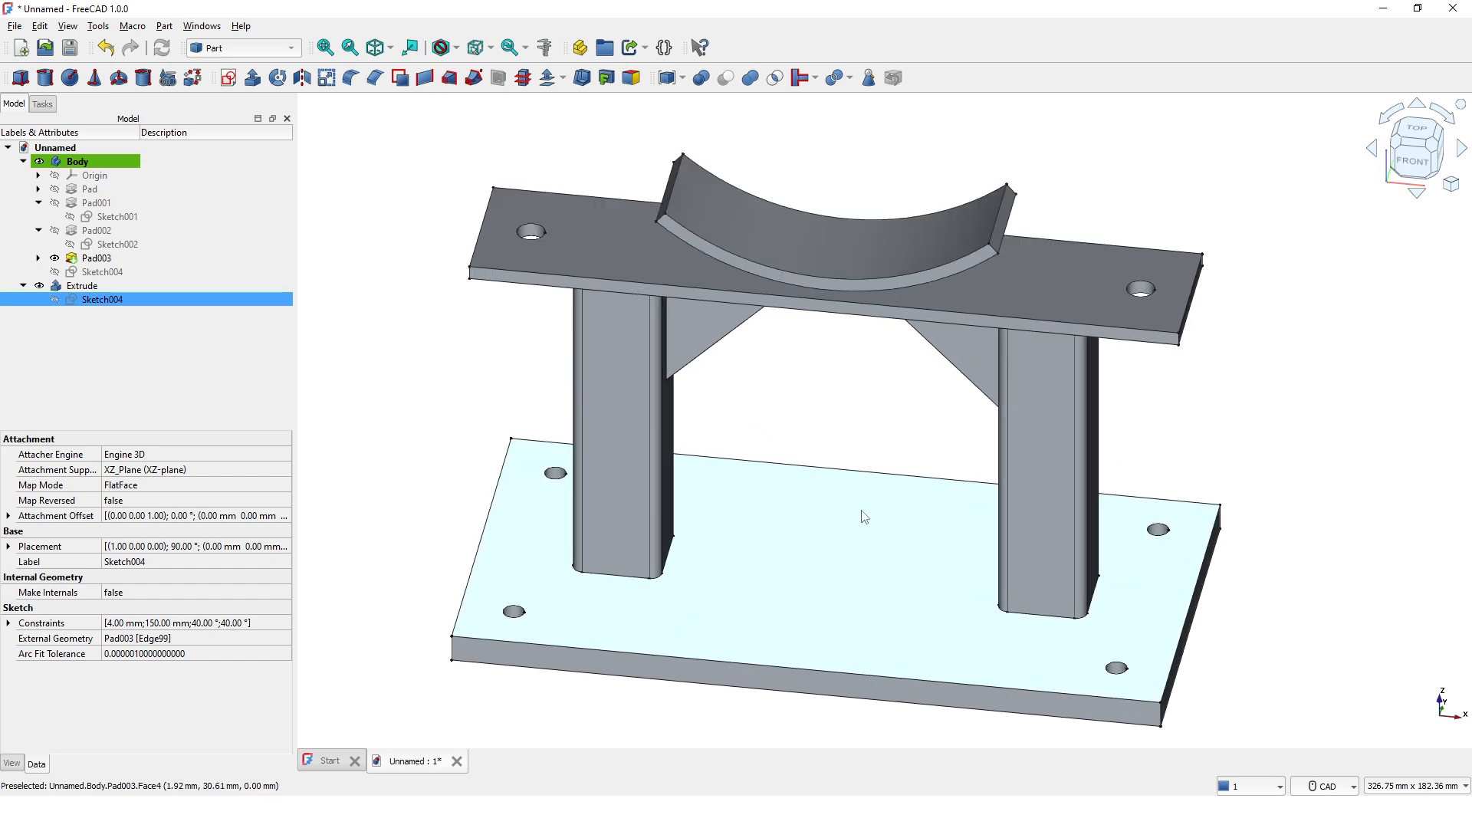
scroll(853, 402, up, 1)
click(846, 402)
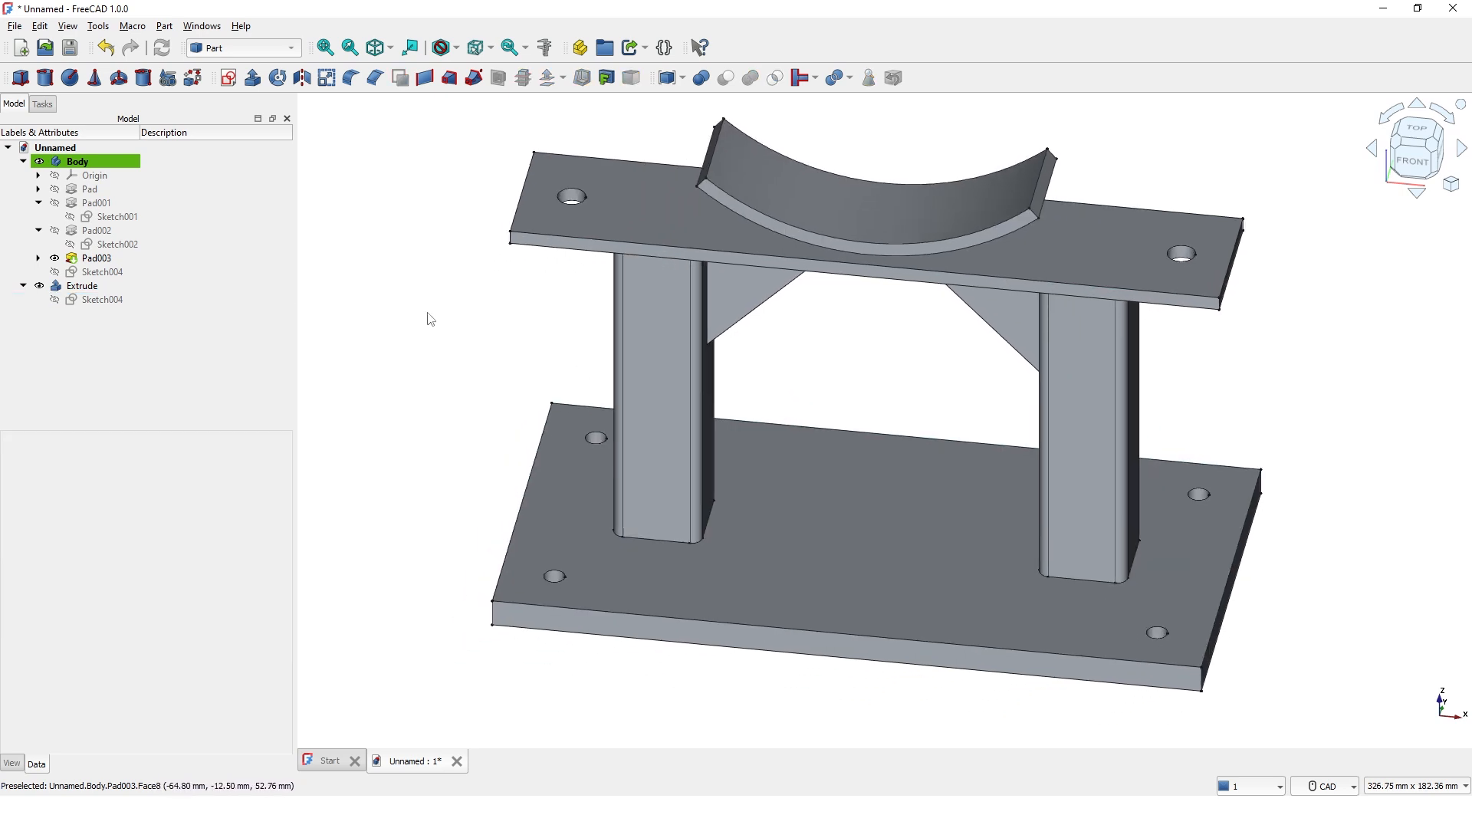
click(456, 49)
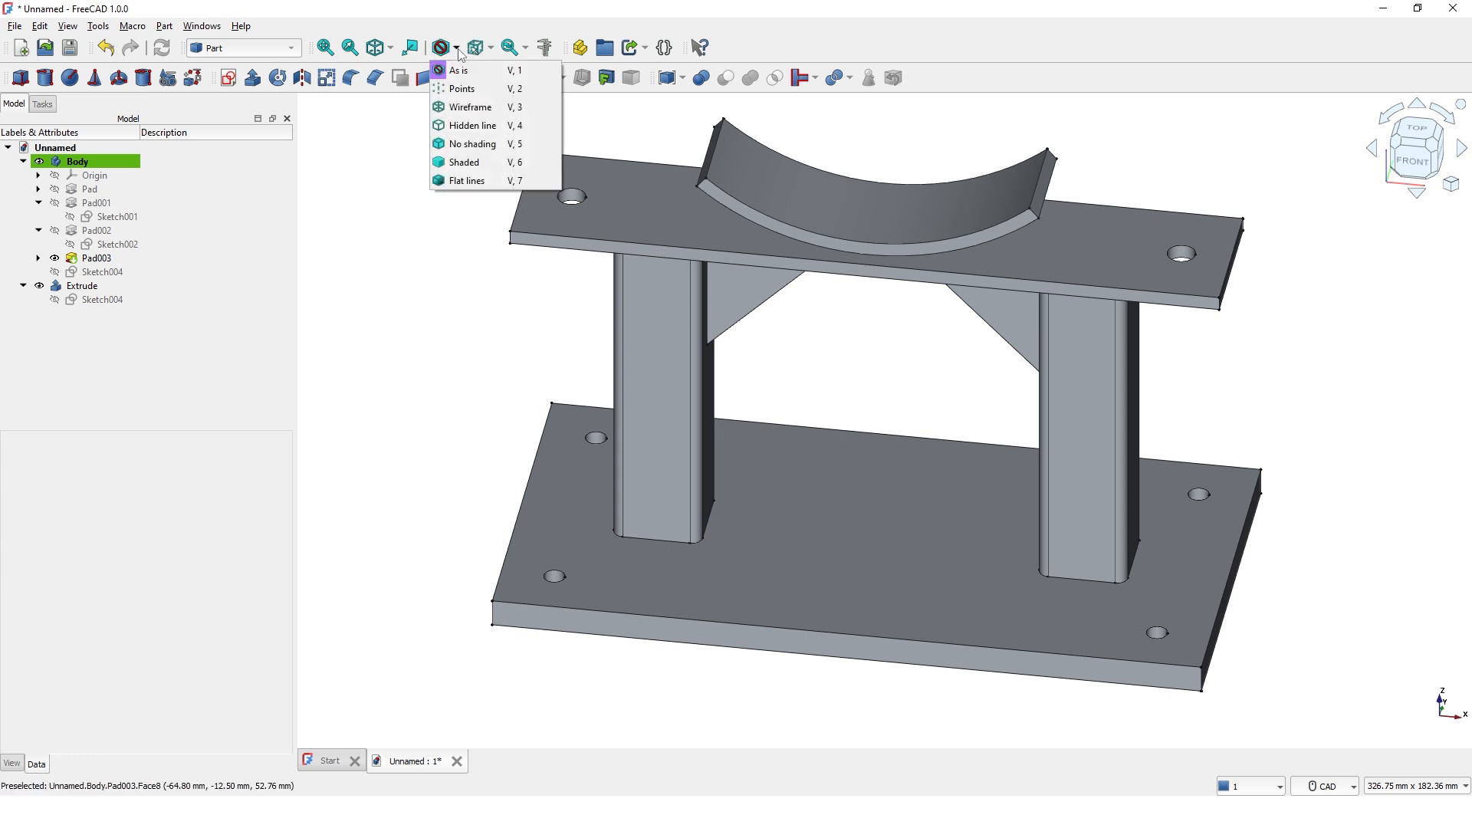
click(467, 108)
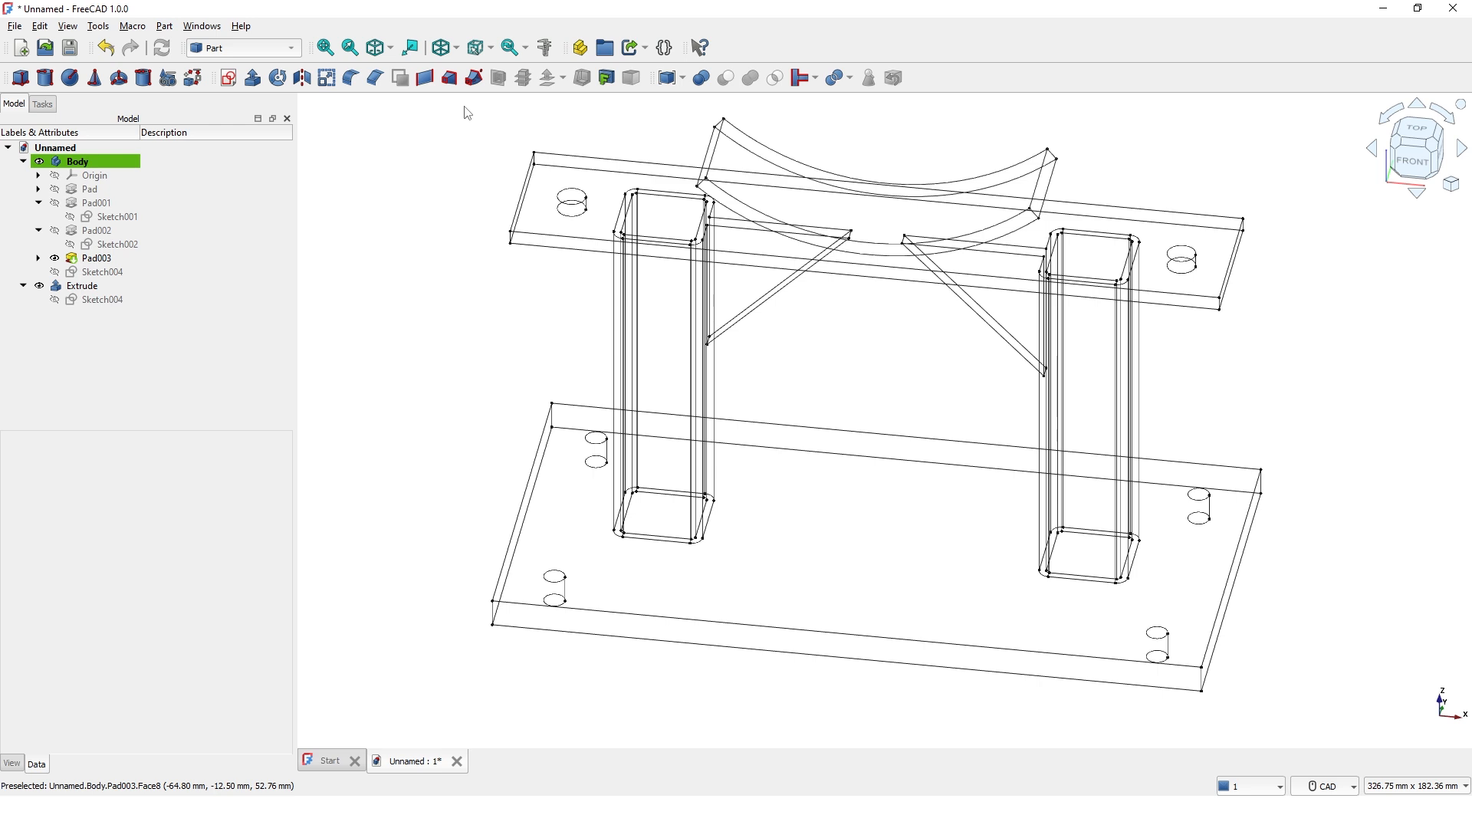
- Chamfer the four vertical corner edges of the base plate in the Part Design workbench, equal distance, 10 mm
scroll(486, 624, up, 6)
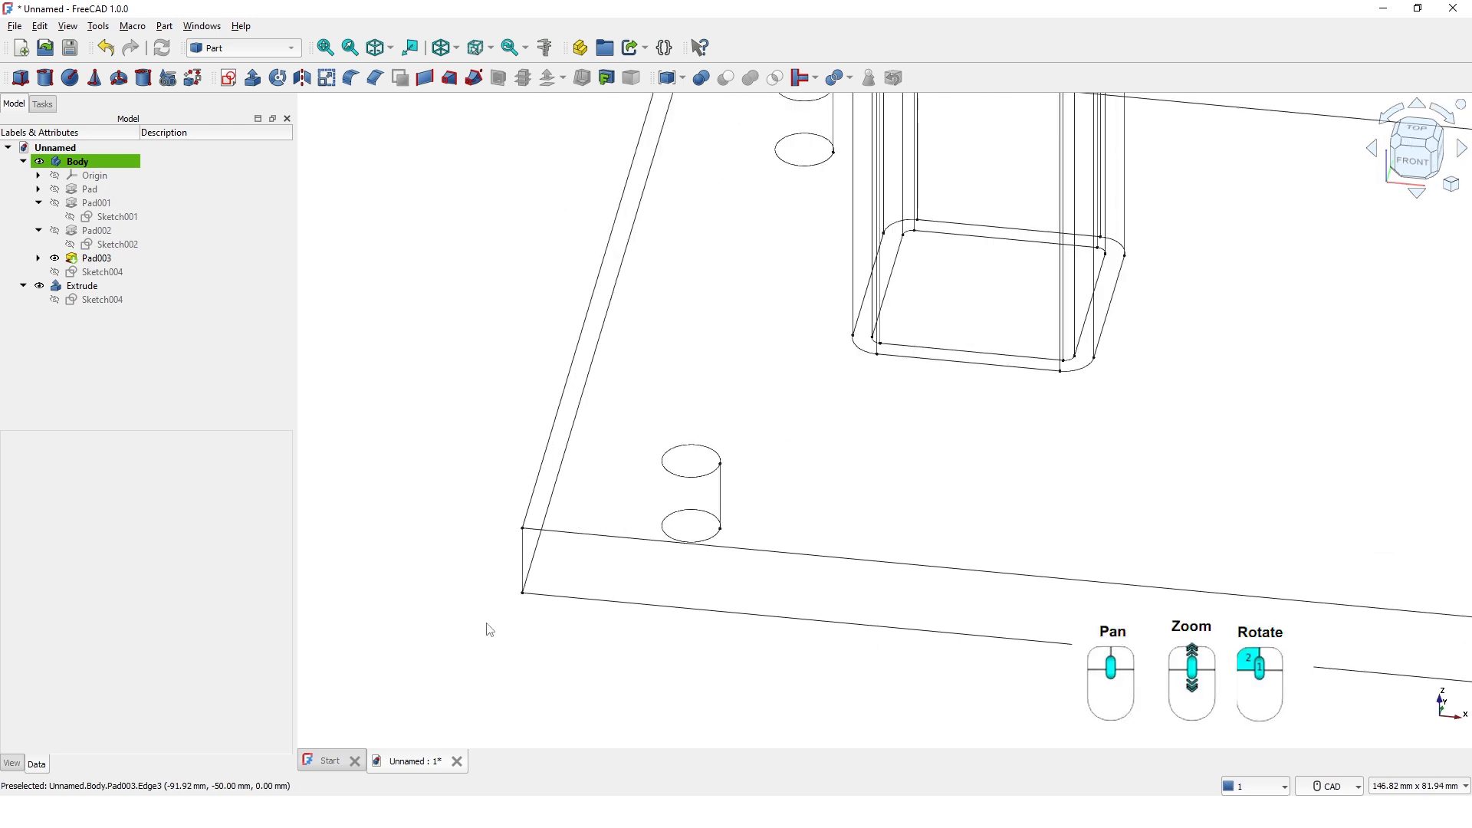
ctrl+click(517, 565)
scroll(476, 529, down, 1)
middle_drag(430, 525, 318, 609)
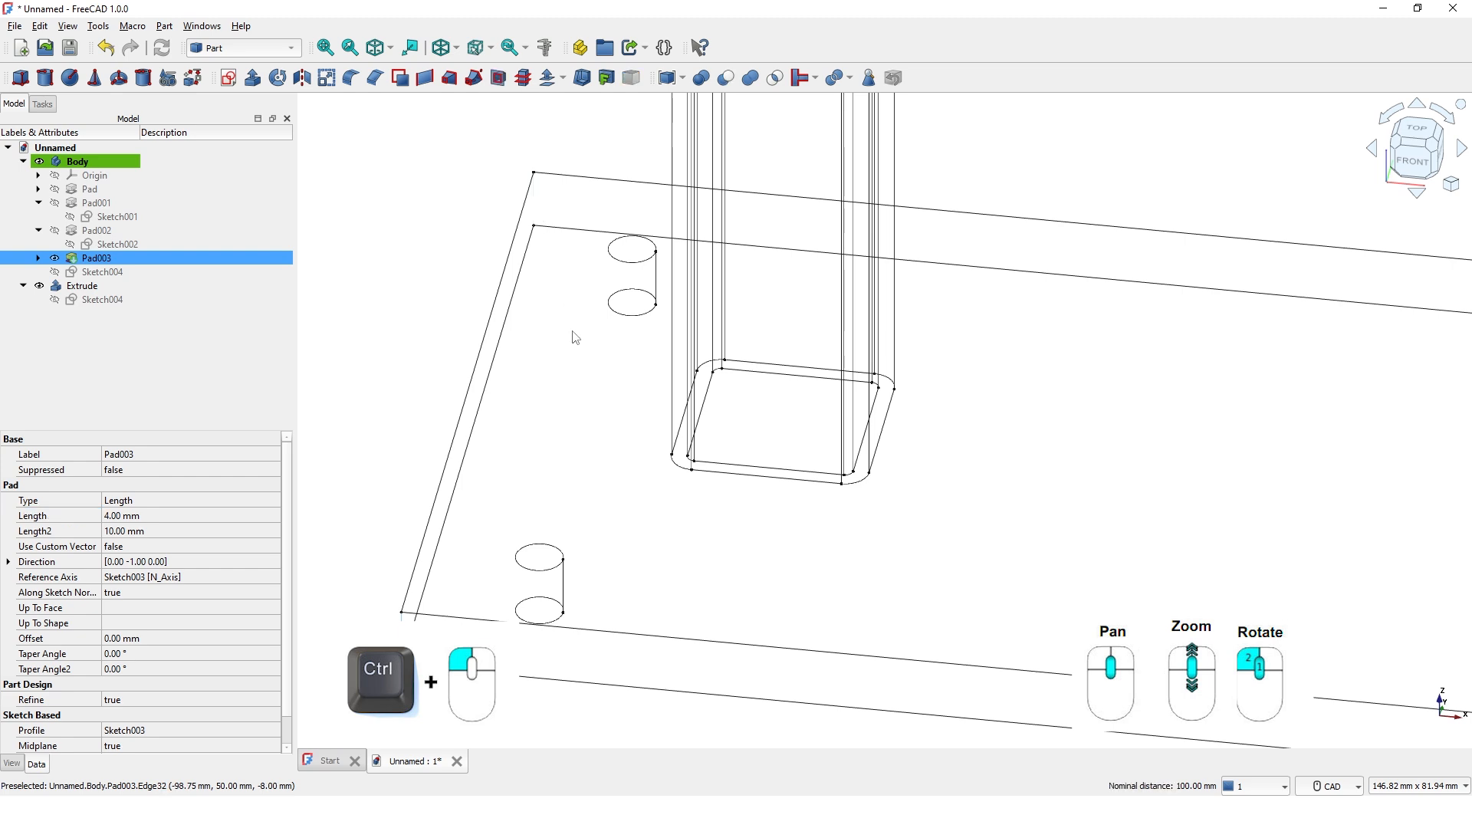
scroll(581, 414, down, 2)
scroll(384, 453, down, 3)
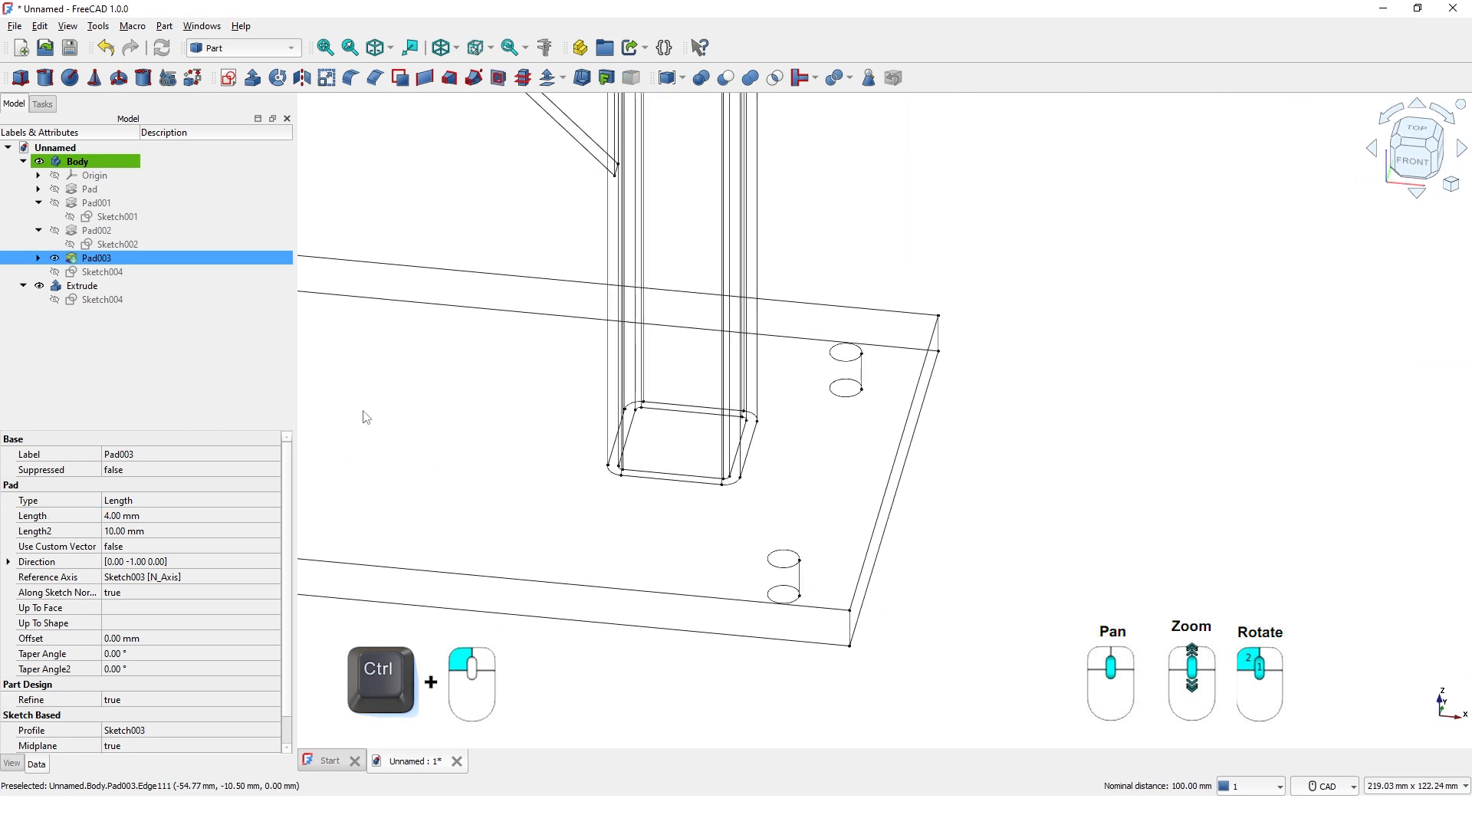
scroll(943, 352, down, 1)
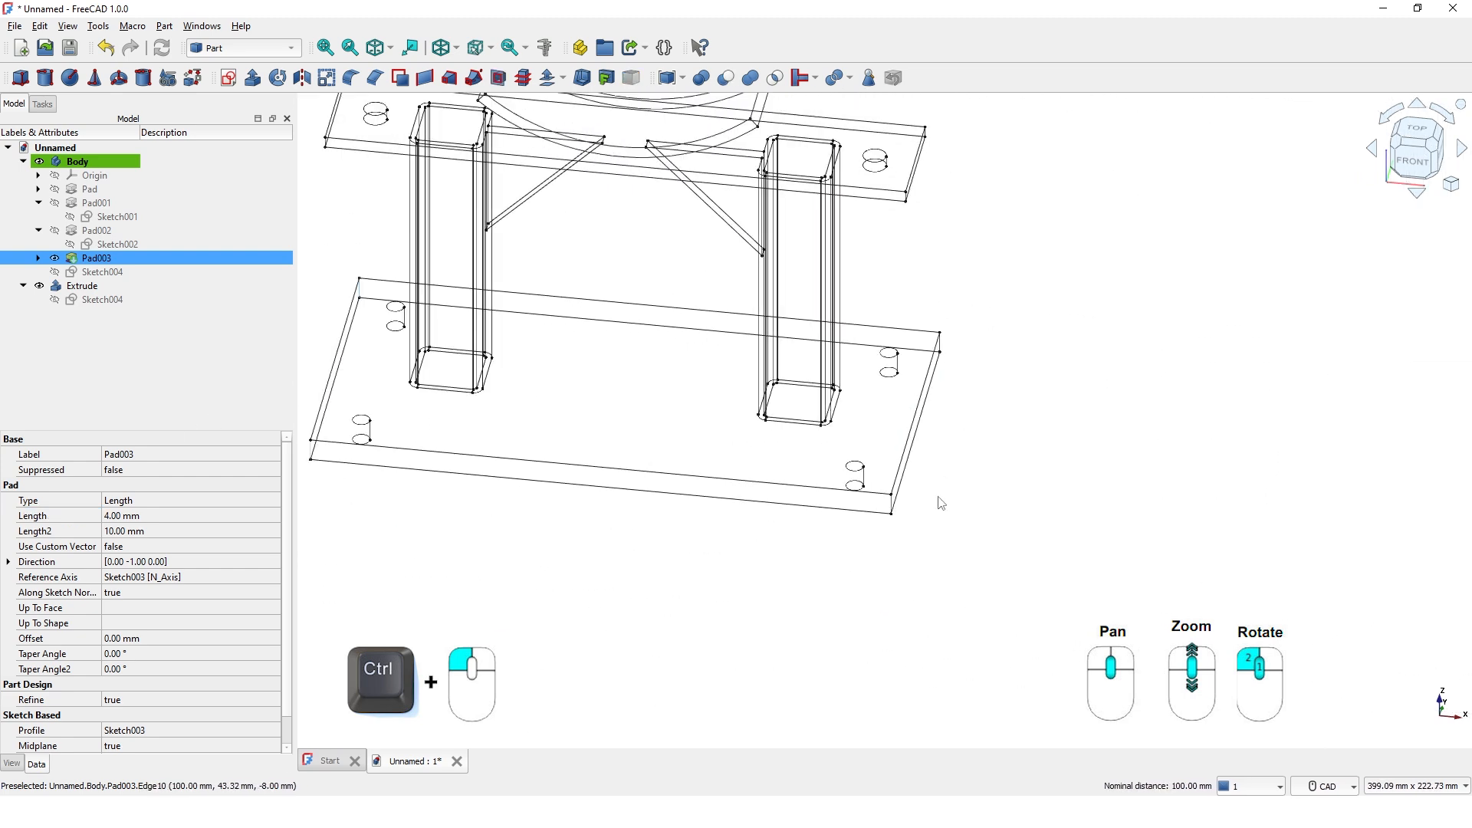
scroll(895, 524, up, 5)
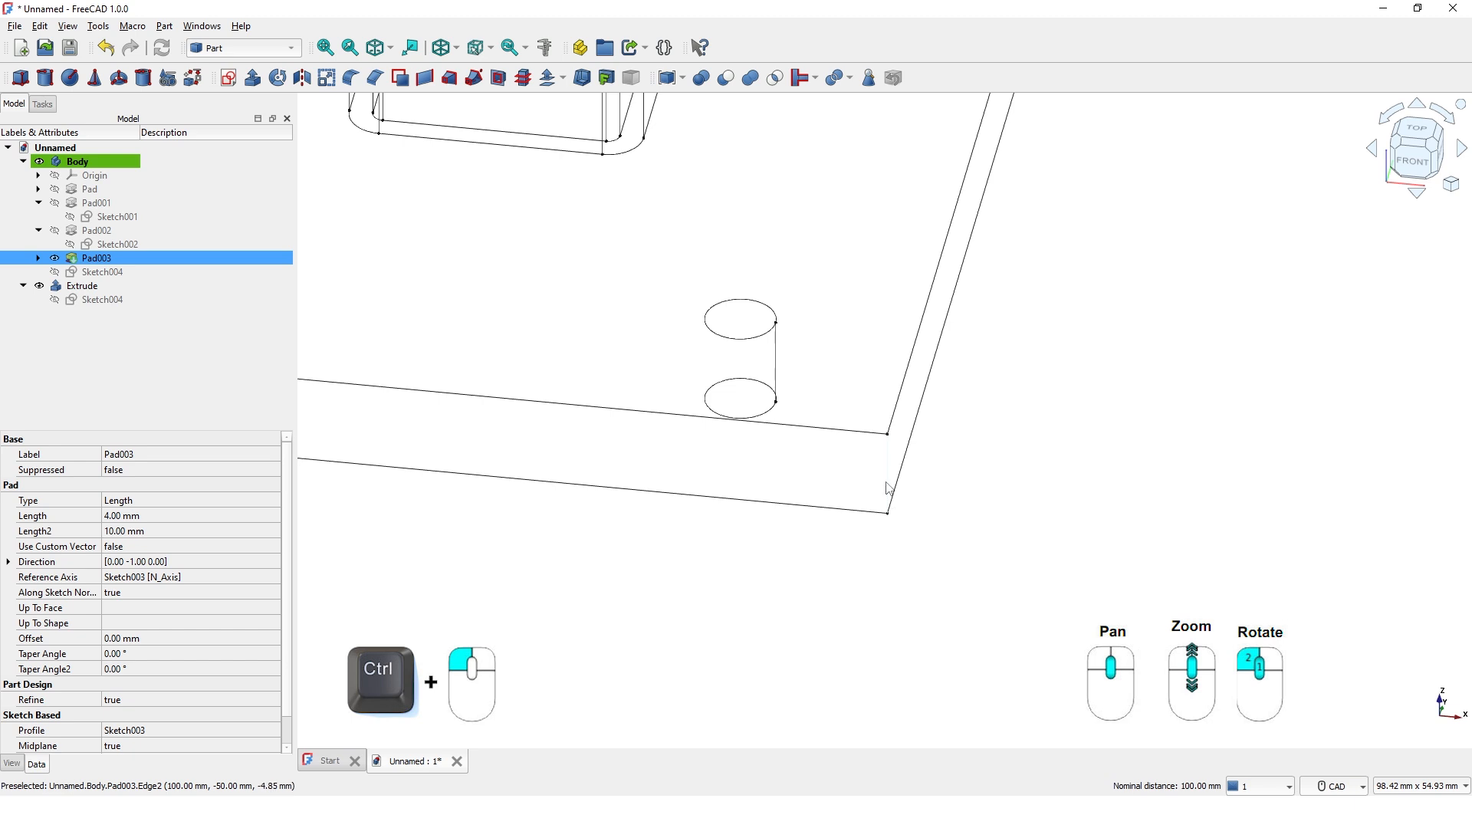
scroll(981, 476, down, 1)
middle_drag(1029, 371, 930, 591)
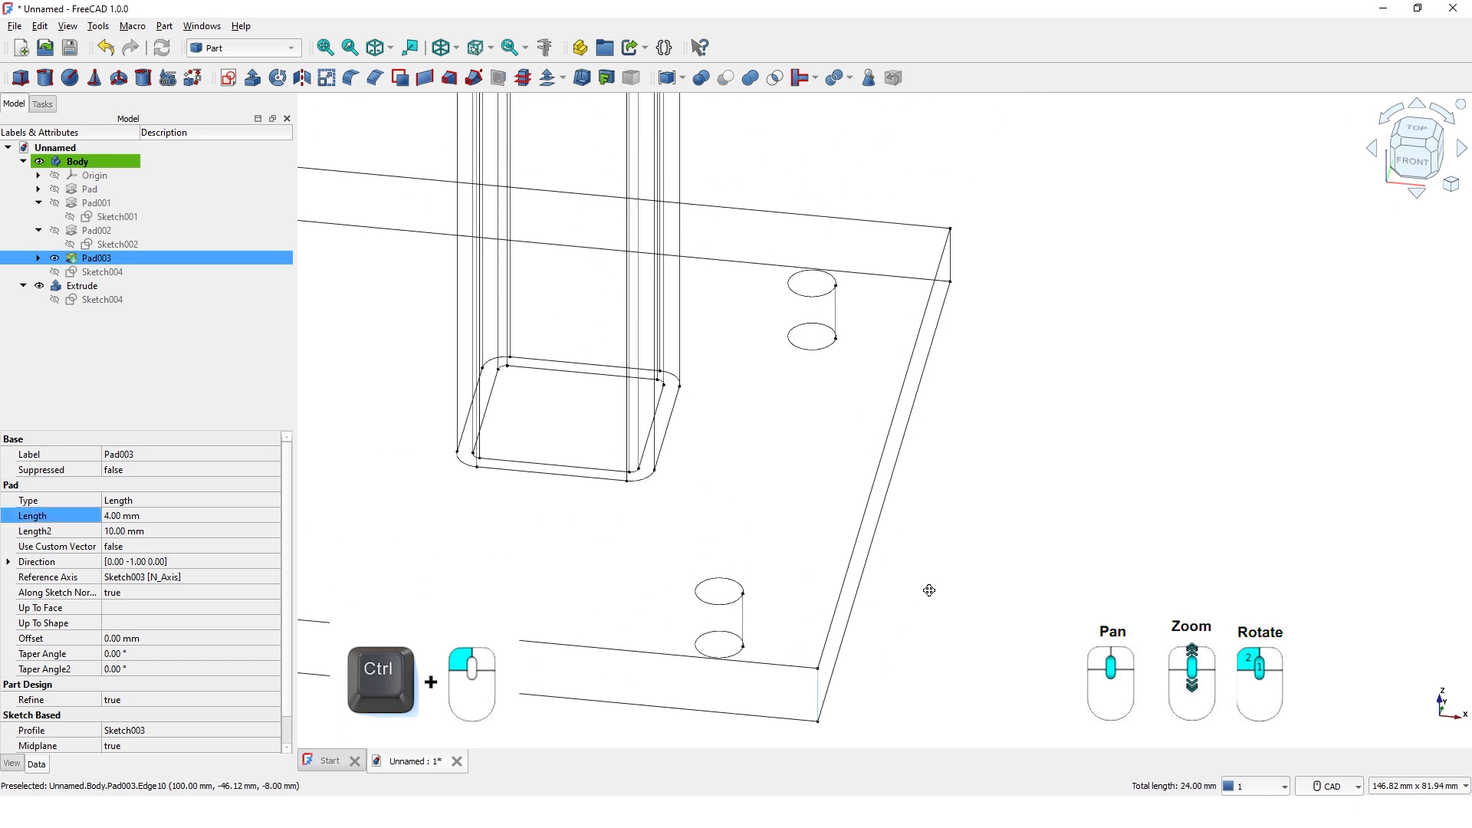
scroll(1031, 508, up, 2)
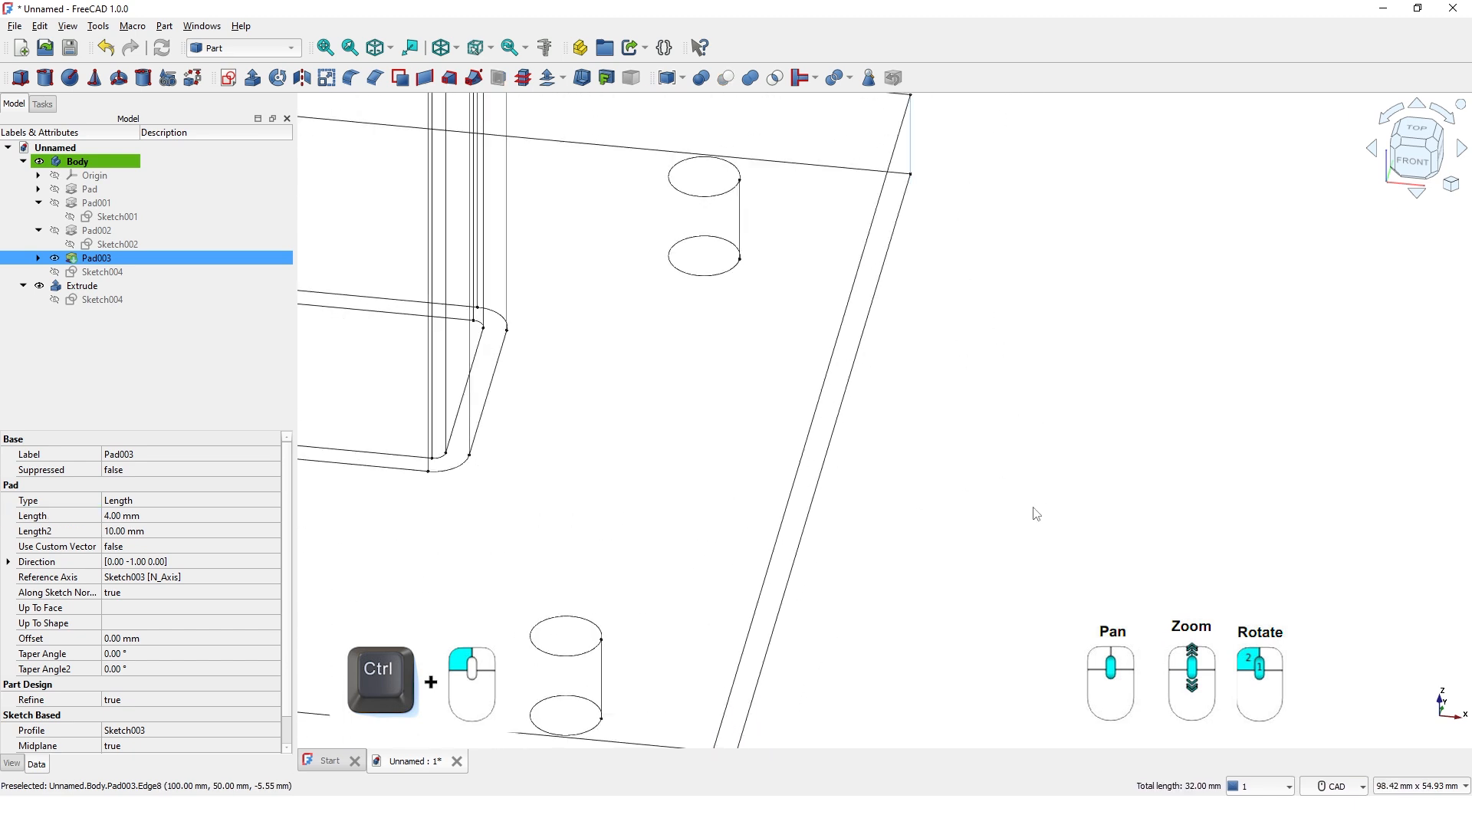
scroll(1030, 512, down, 4)
middle_drag(1025, 519, 1143, 544)
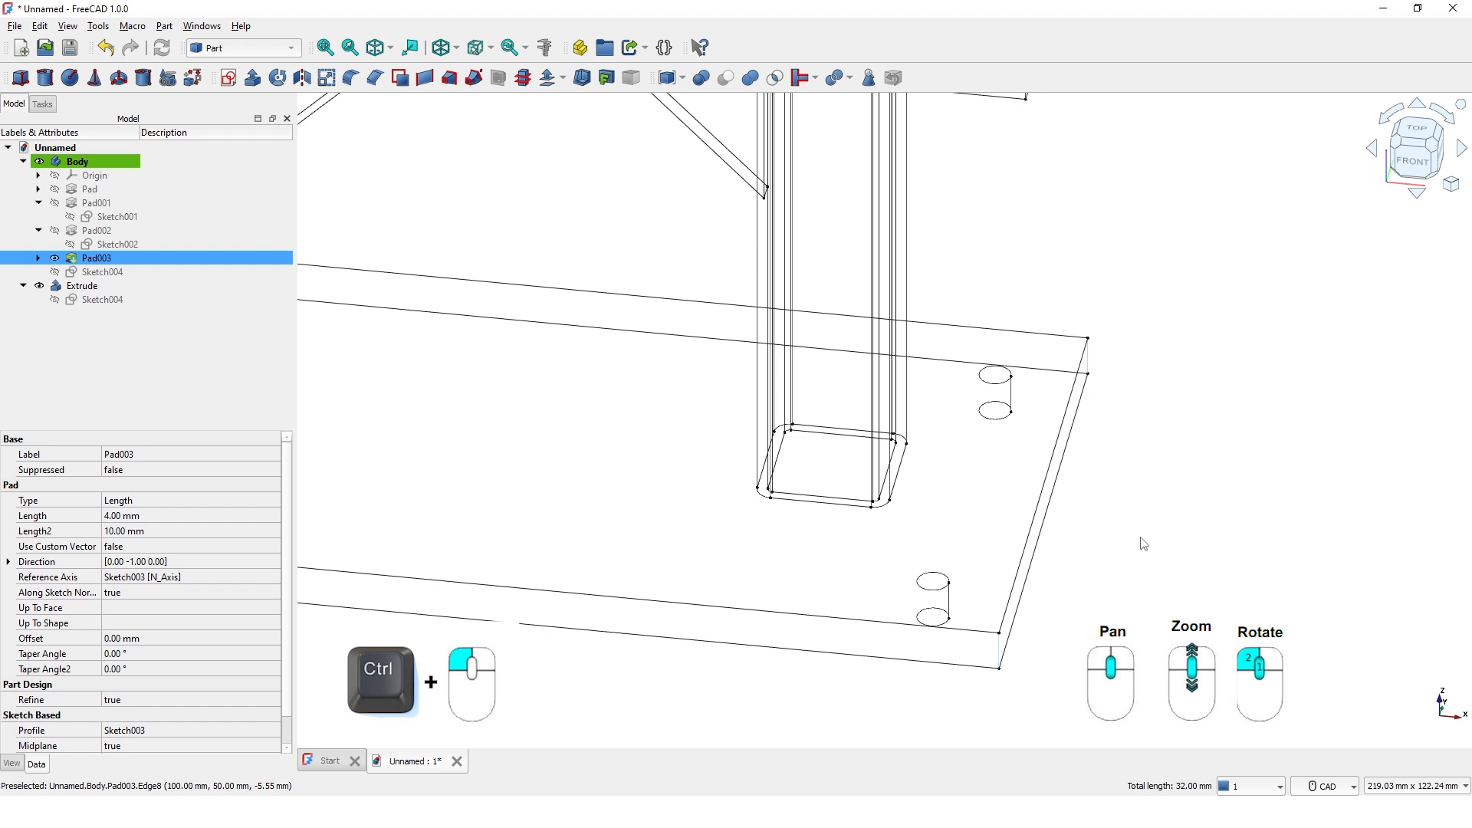
scroll(629, 204, down, 3)
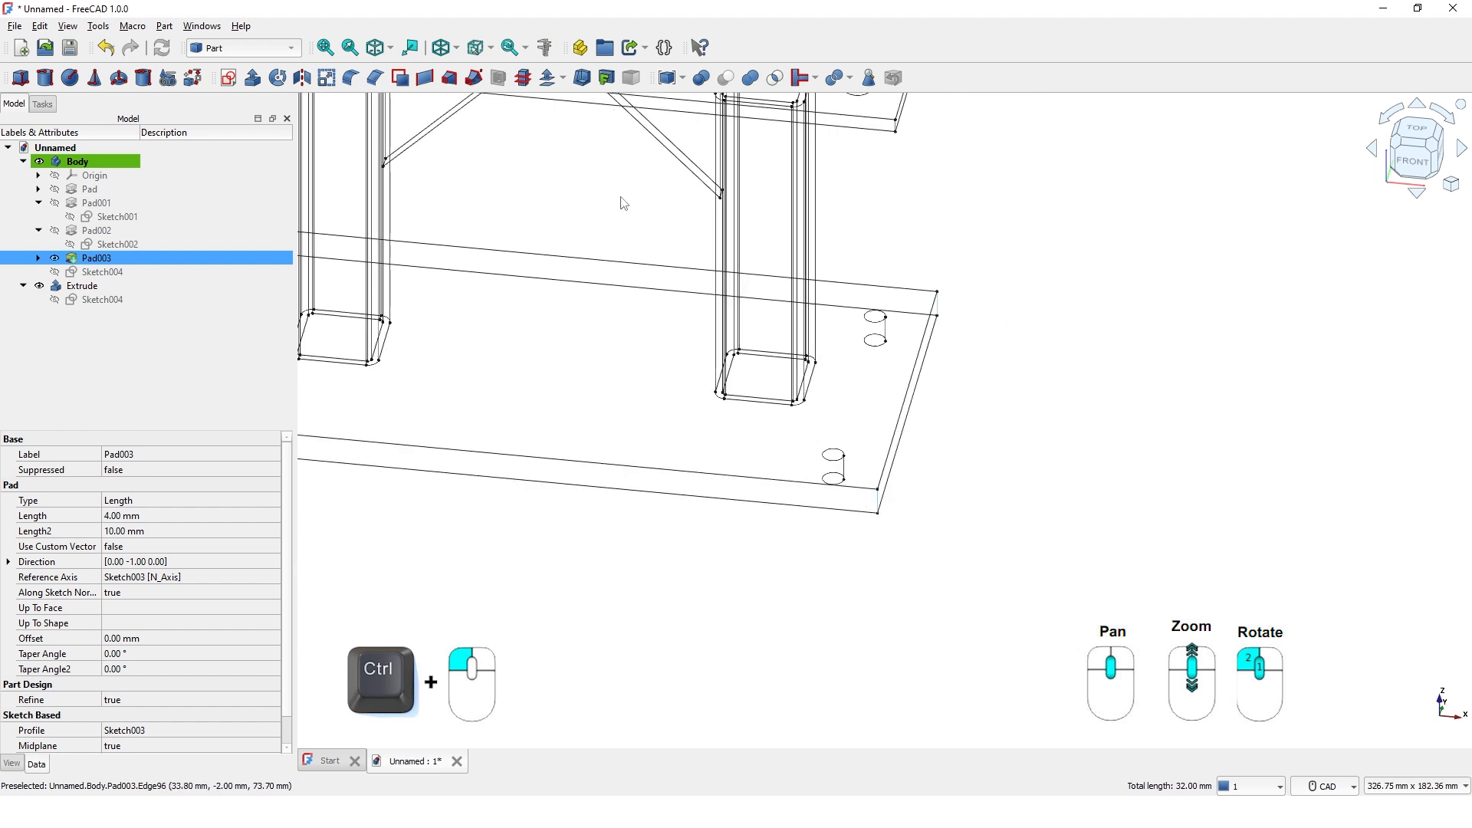
click(295, 52)
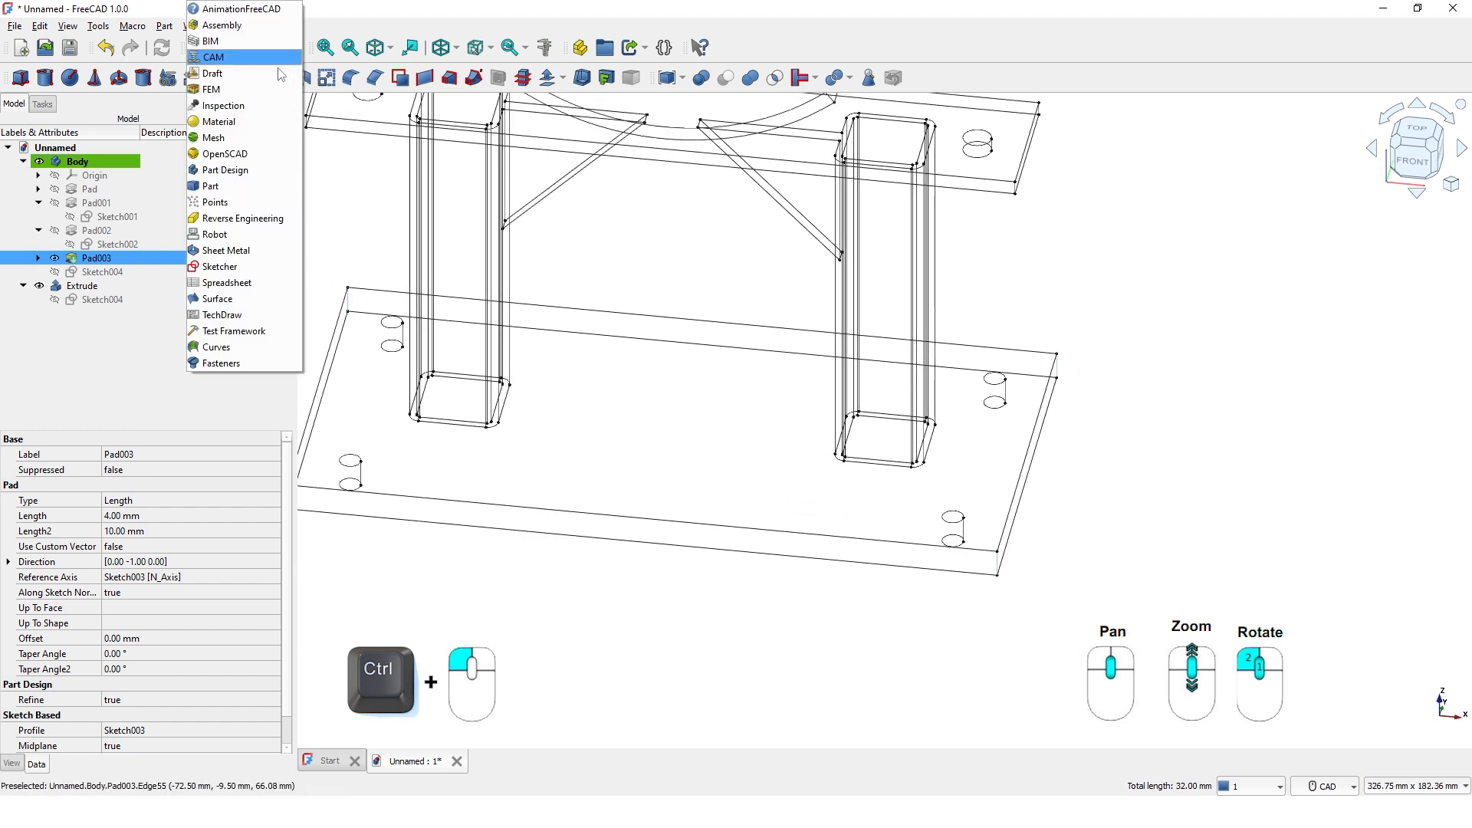
click(232, 168)
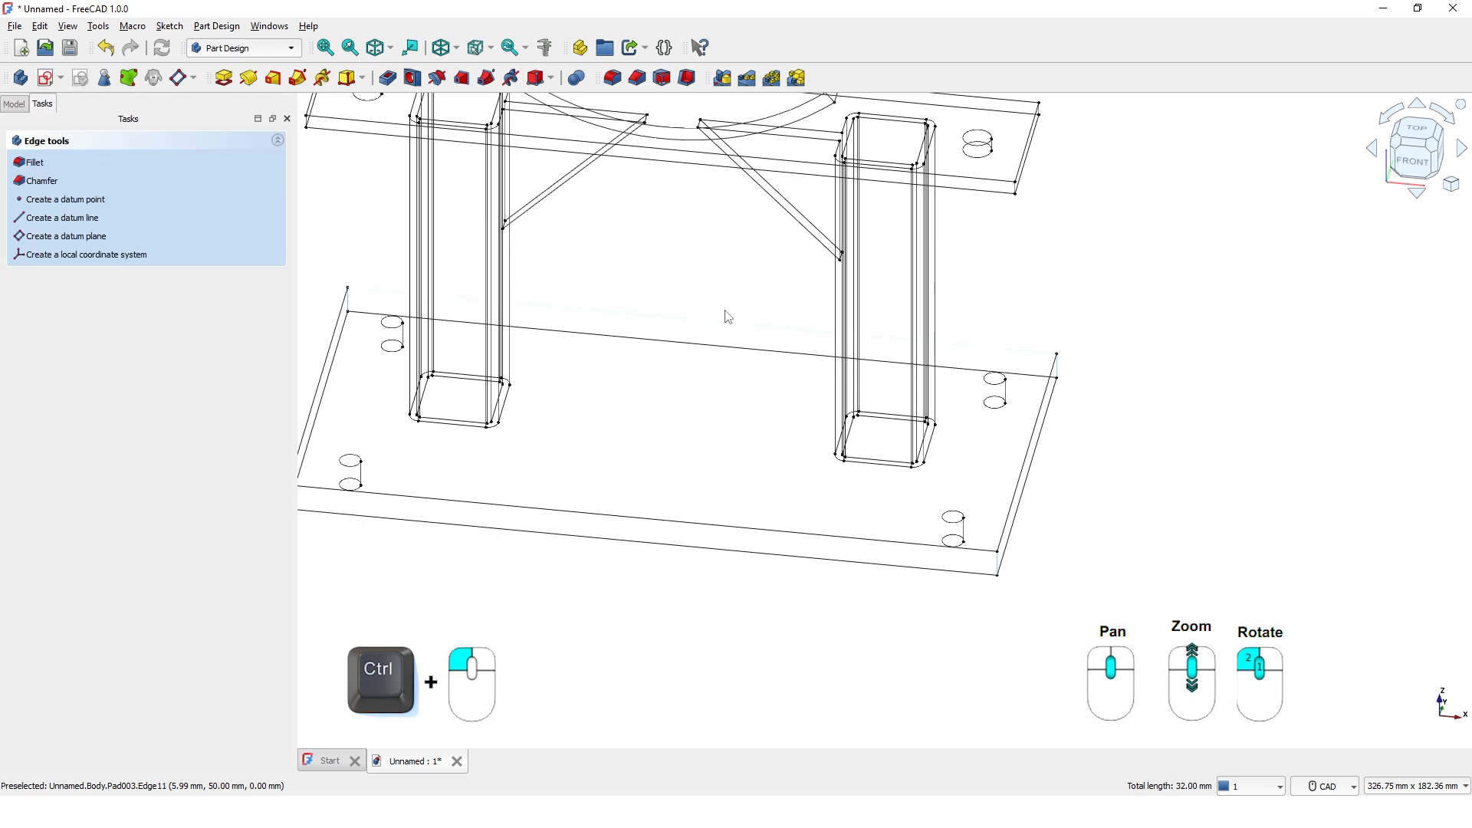
middle_drag(717, 253, 703, 335)
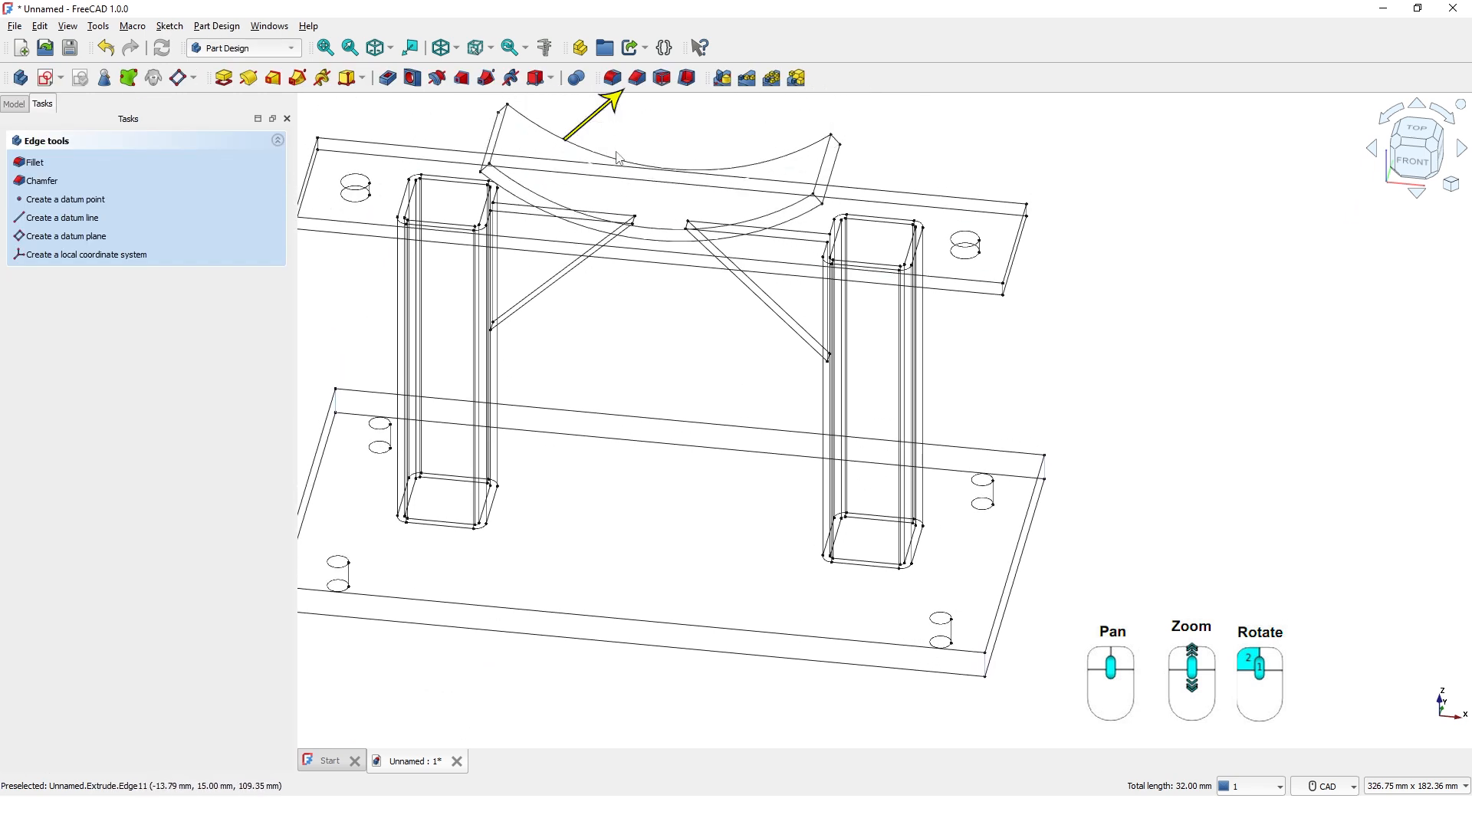
click(639, 80)
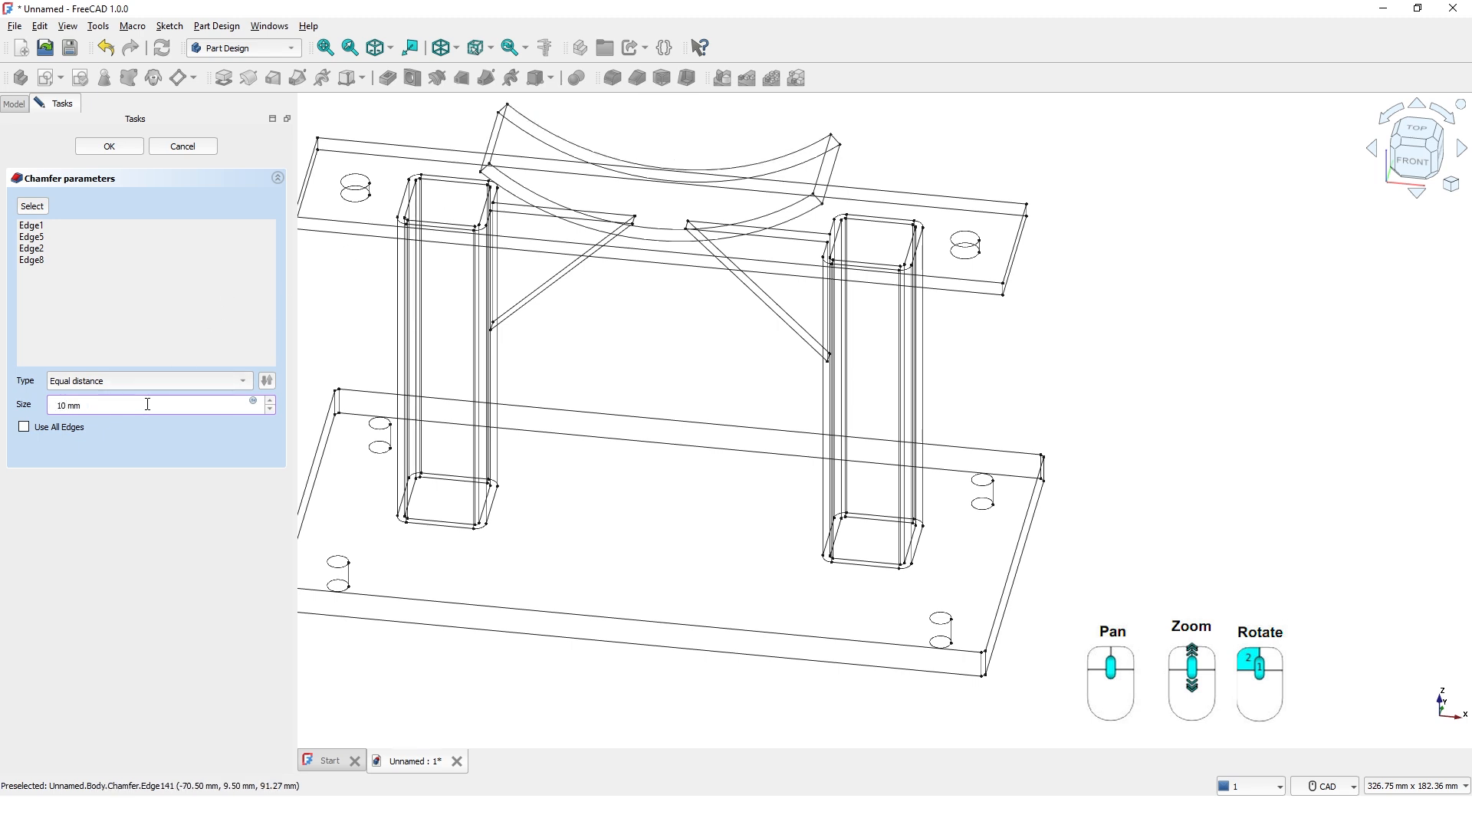
key(Return)
- Fillet the four vertical corner edges of the upper plate with a radius of 8 mm
middle_drag(570, 541, 741, 641)
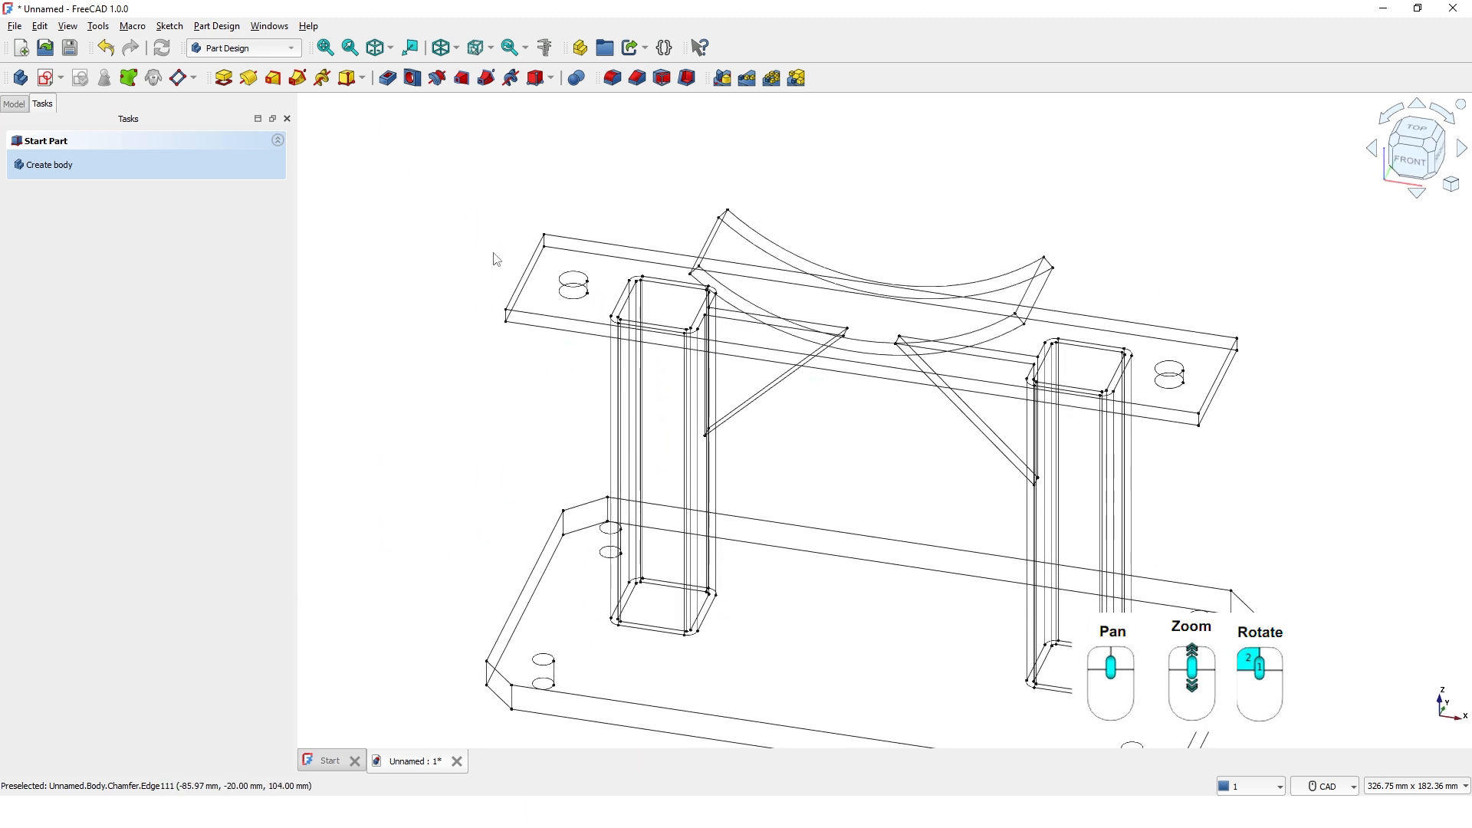
scroll(496, 260, down, 3)
middle_drag(474, 328, 414, 424)
scroll(421, 401, up, 8)
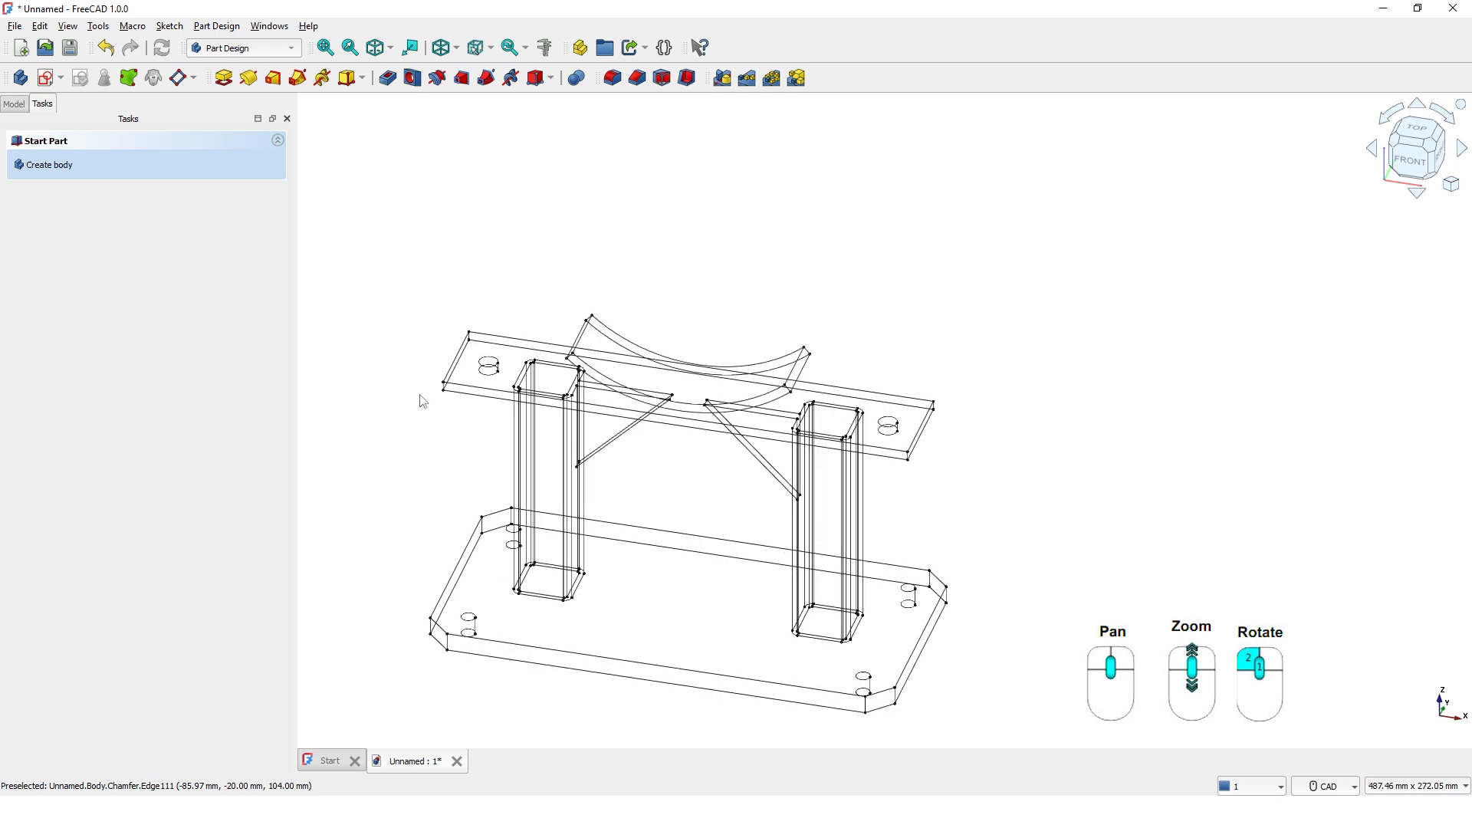
scroll(576, 362, up, 4)
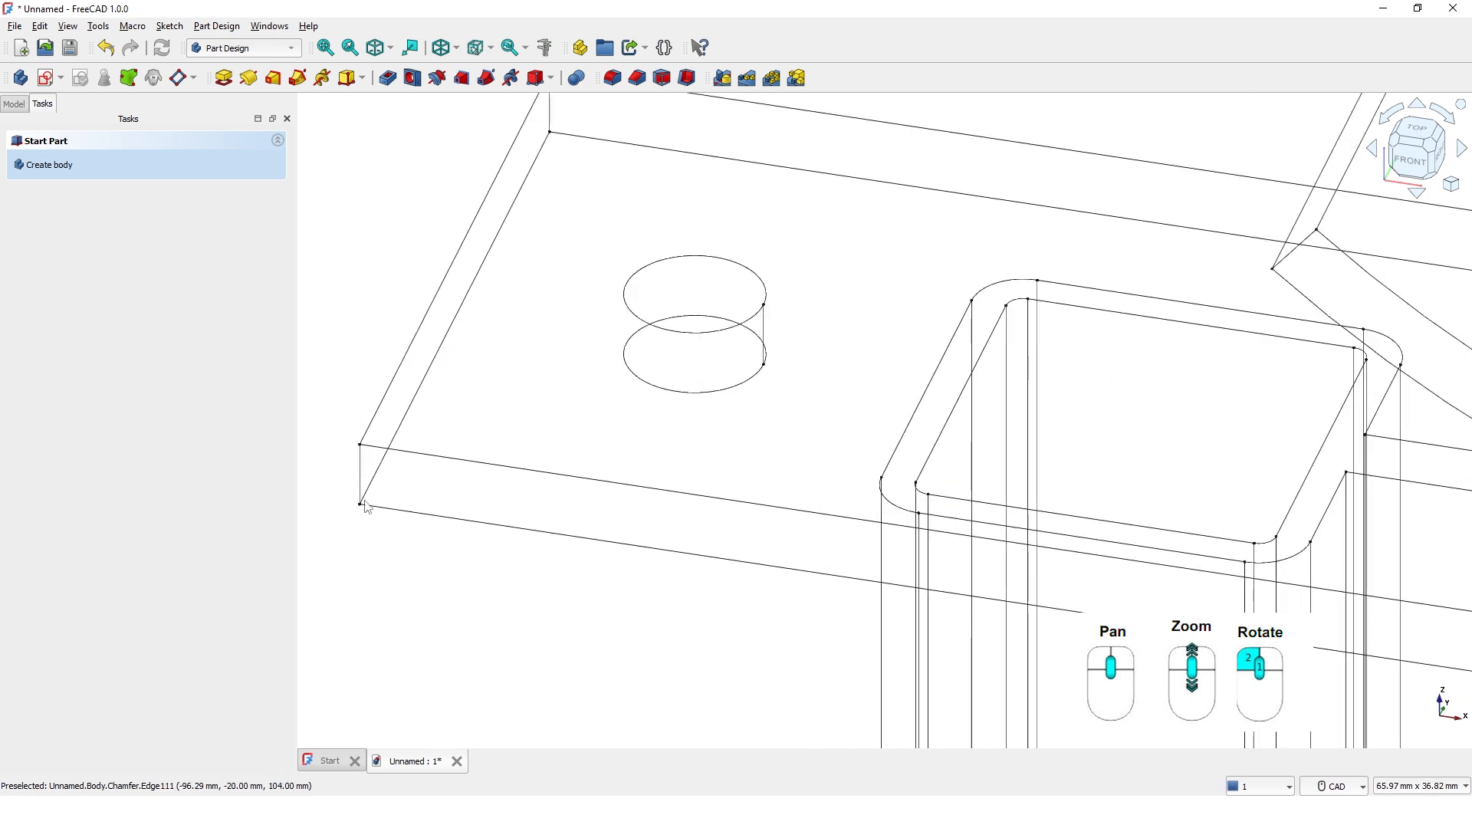
ctrl+click(576, 383)
middle_drag(577, 383, 623, 479)
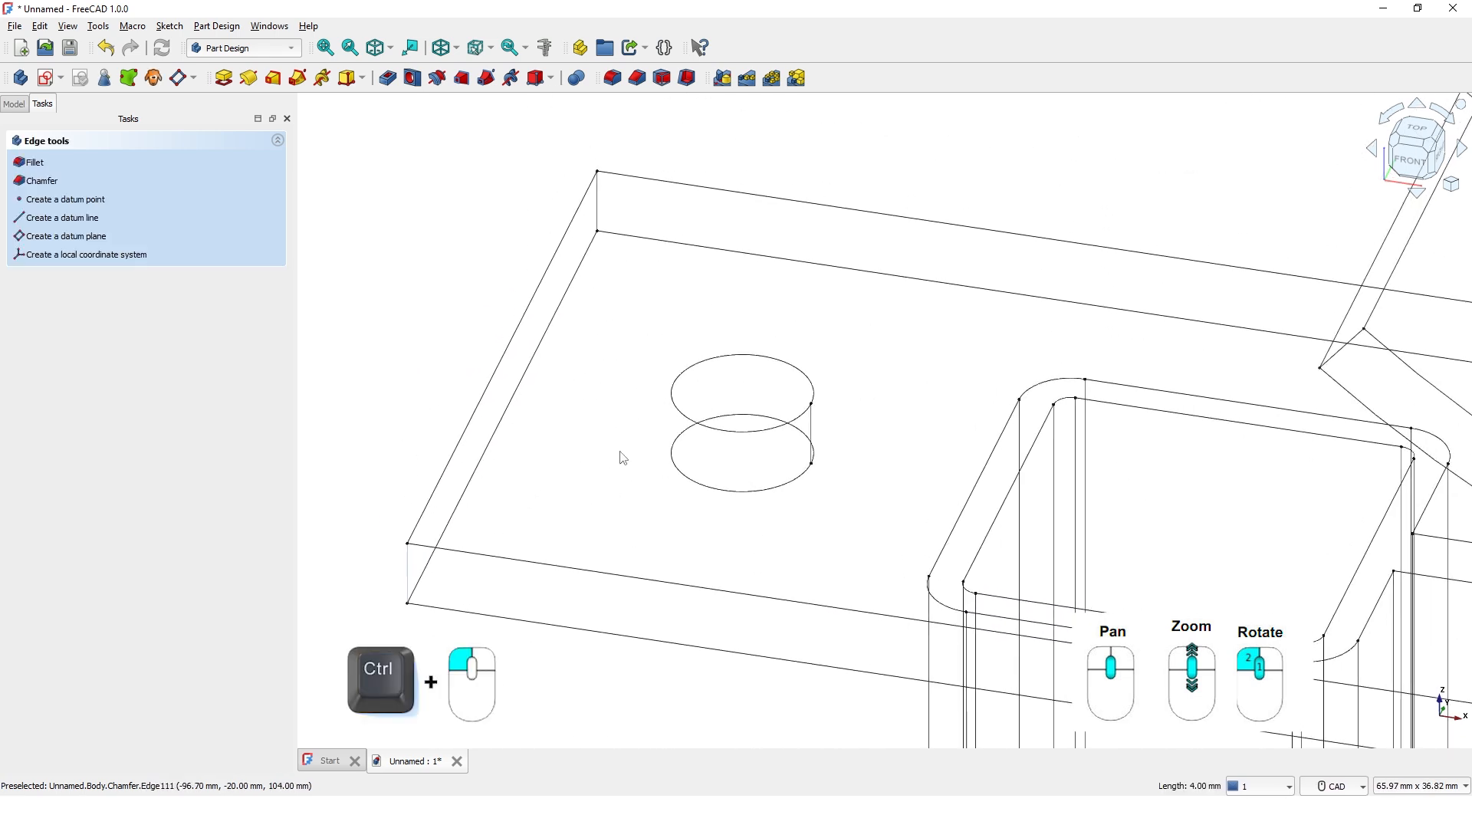
ctrl+click(599, 215)
scroll(687, 376, down, 3)
middle_drag(700, 416, 135, 339)
middle_drag(560, 391, 354, 345)
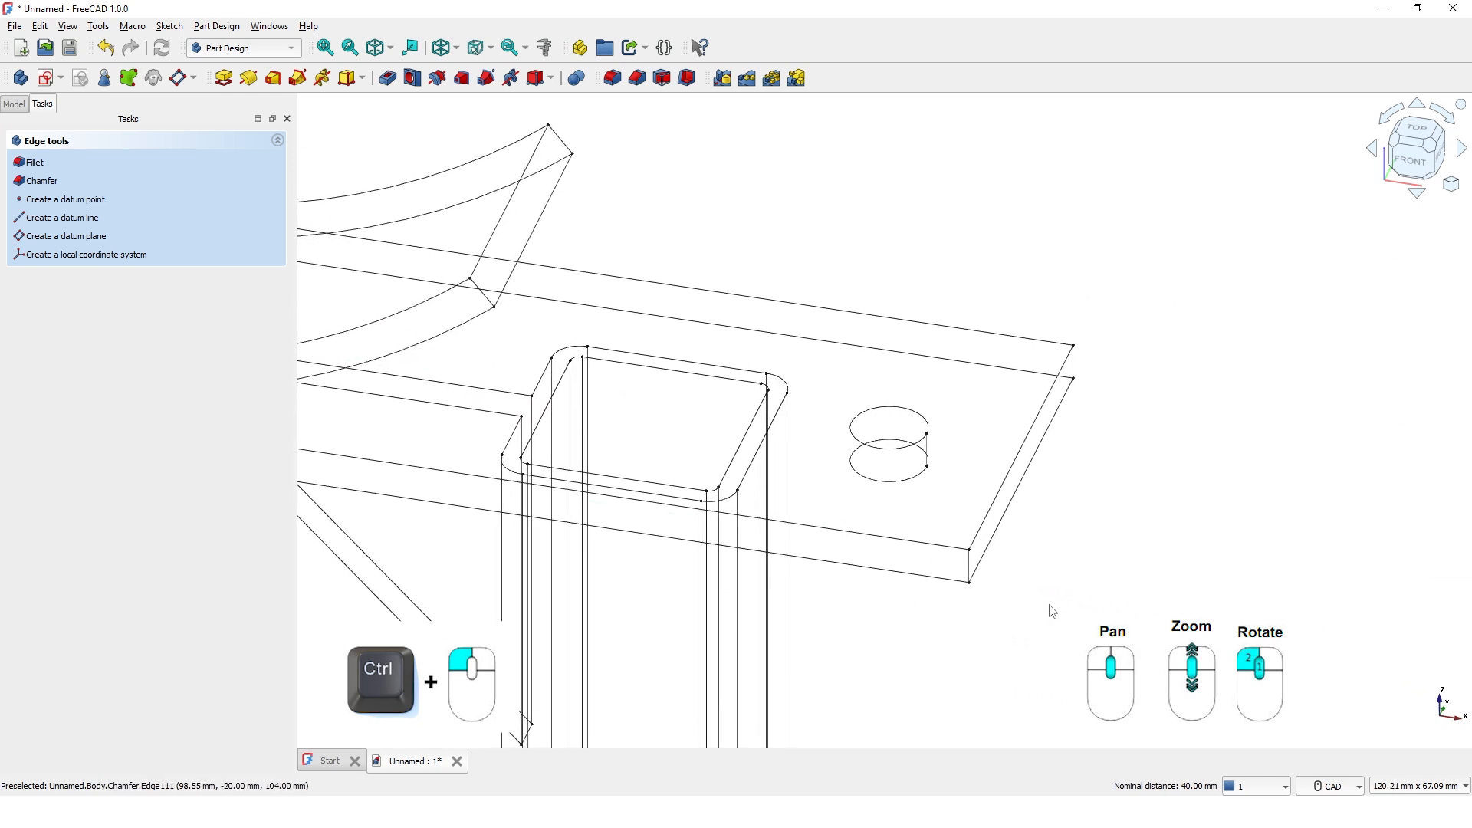
scroll(1052, 611, up, 3)
middle_drag(1041, 536, 924, 624)
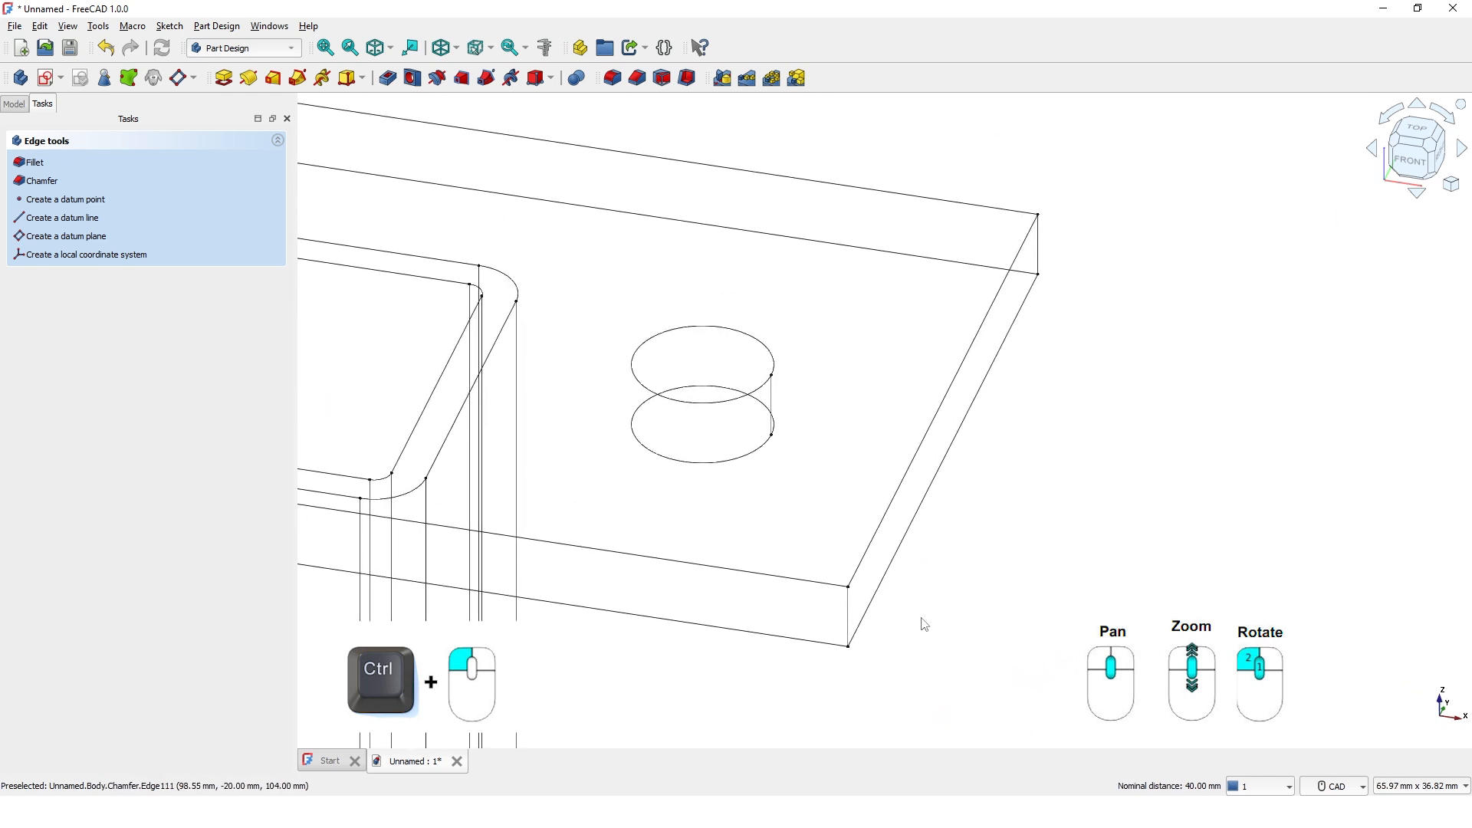
ctrl+click(852, 617)
scroll(1150, 417, down, 5)
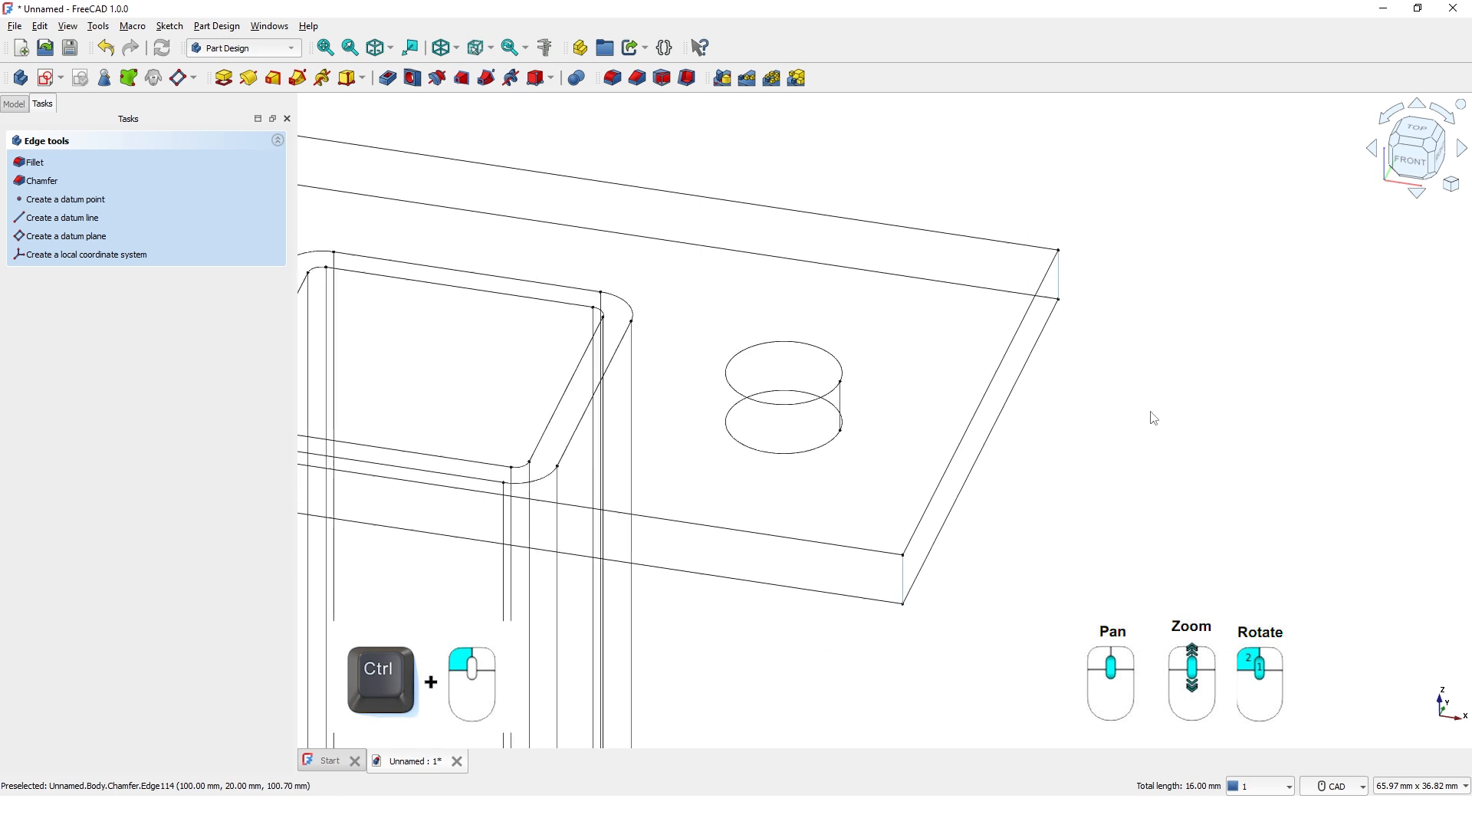
scroll(872, 407, down, 5)
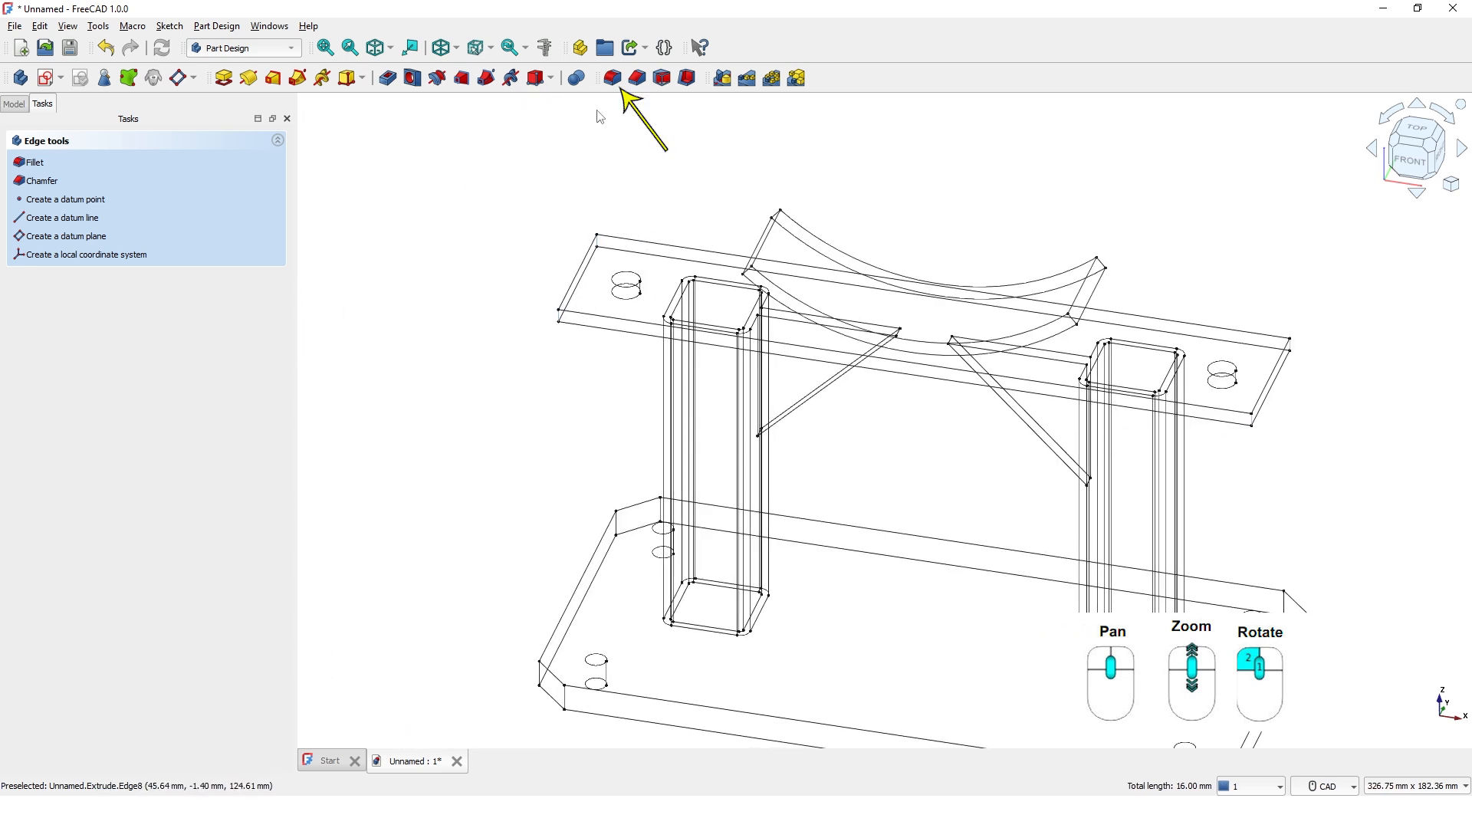
click(610, 85)
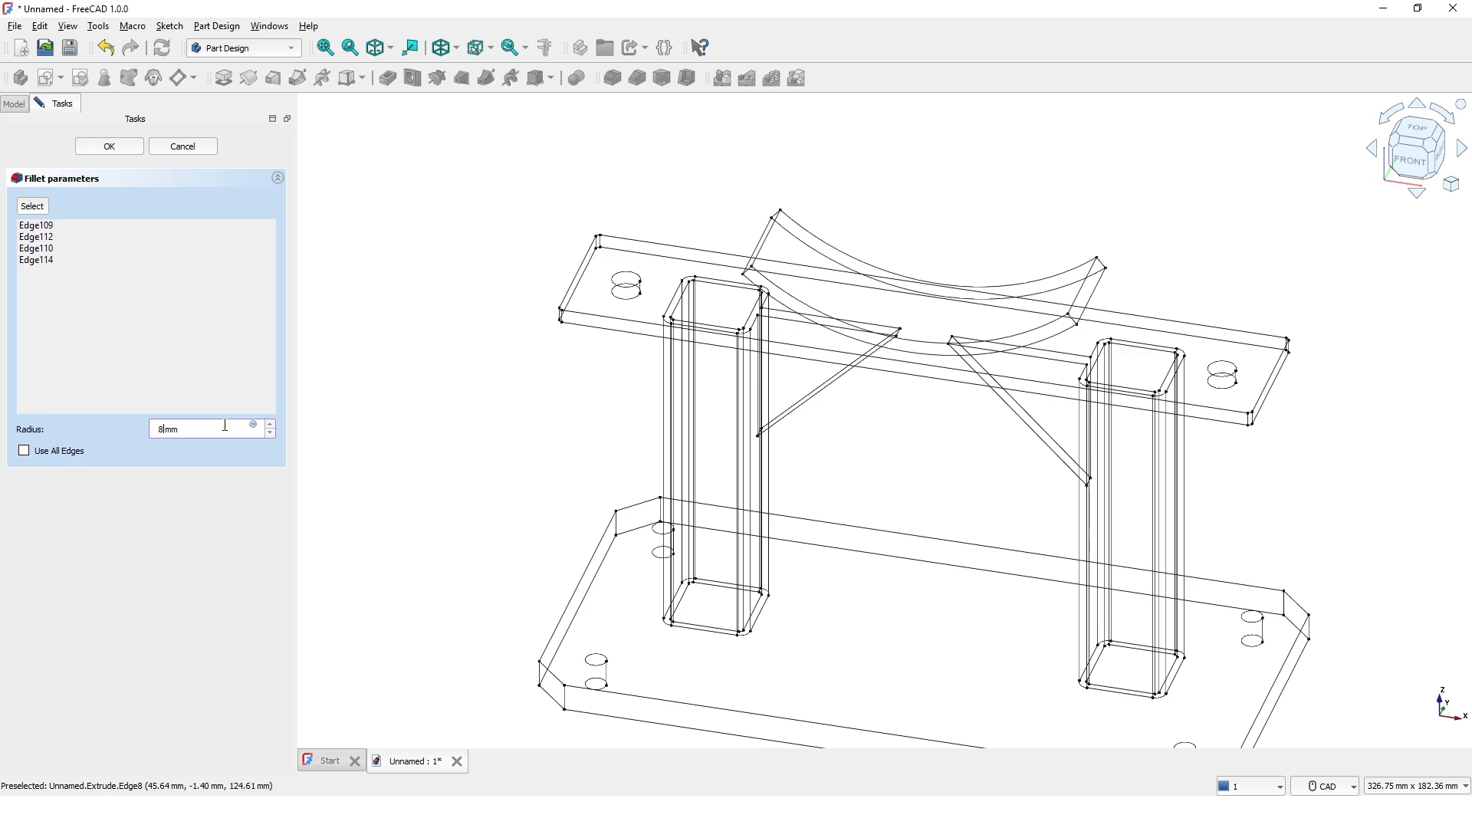
text(8)
key(Return)
- Create a Hole feature from the upper circular edges of the base plate's four holes, with the ISO metric regular profile and size M8
middle_drag(805, 430, 842, 382)
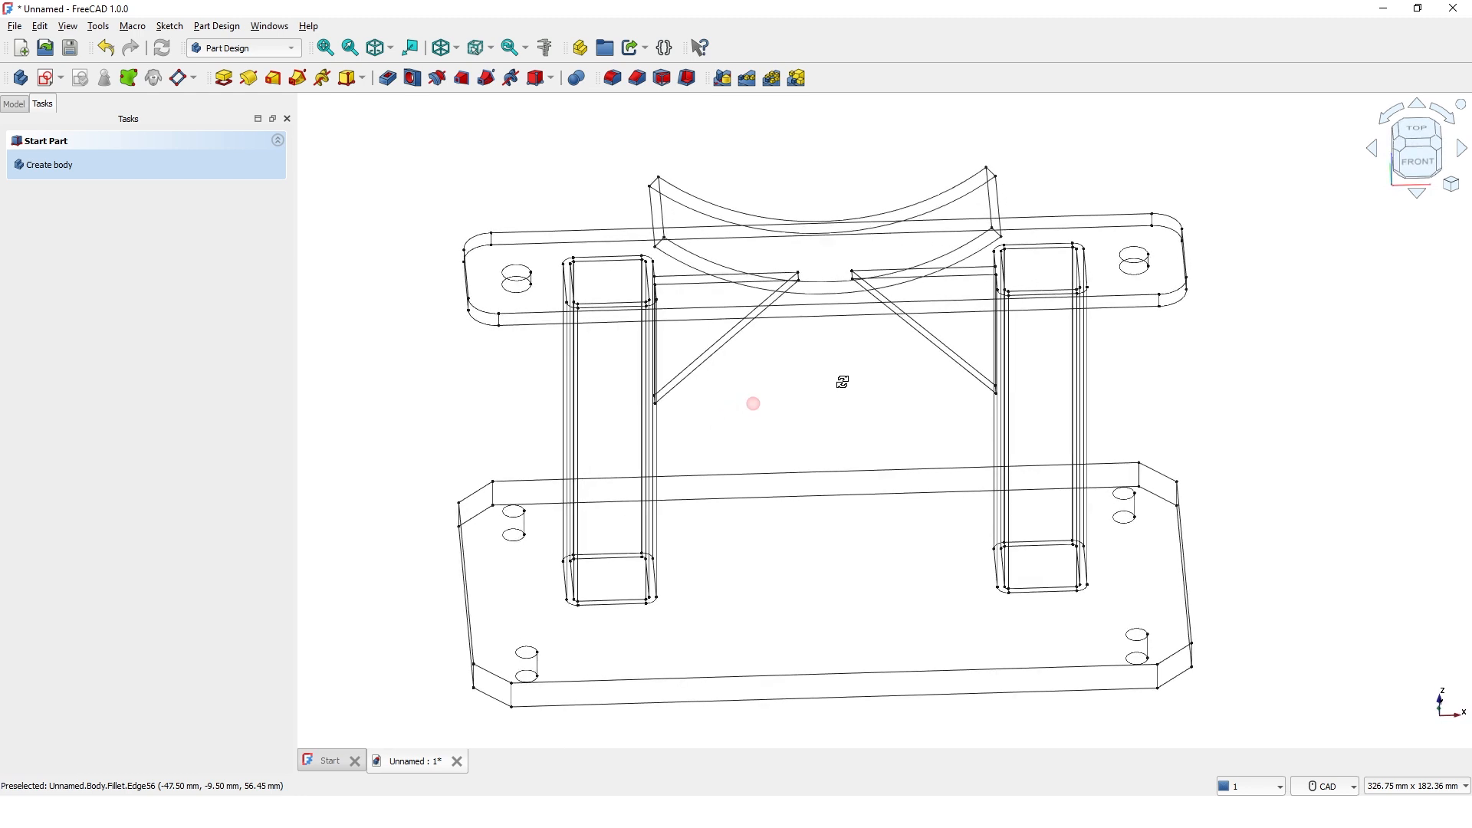
middle_drag(800, 519, 886, 383)
scroll(617, 483, up, 1)
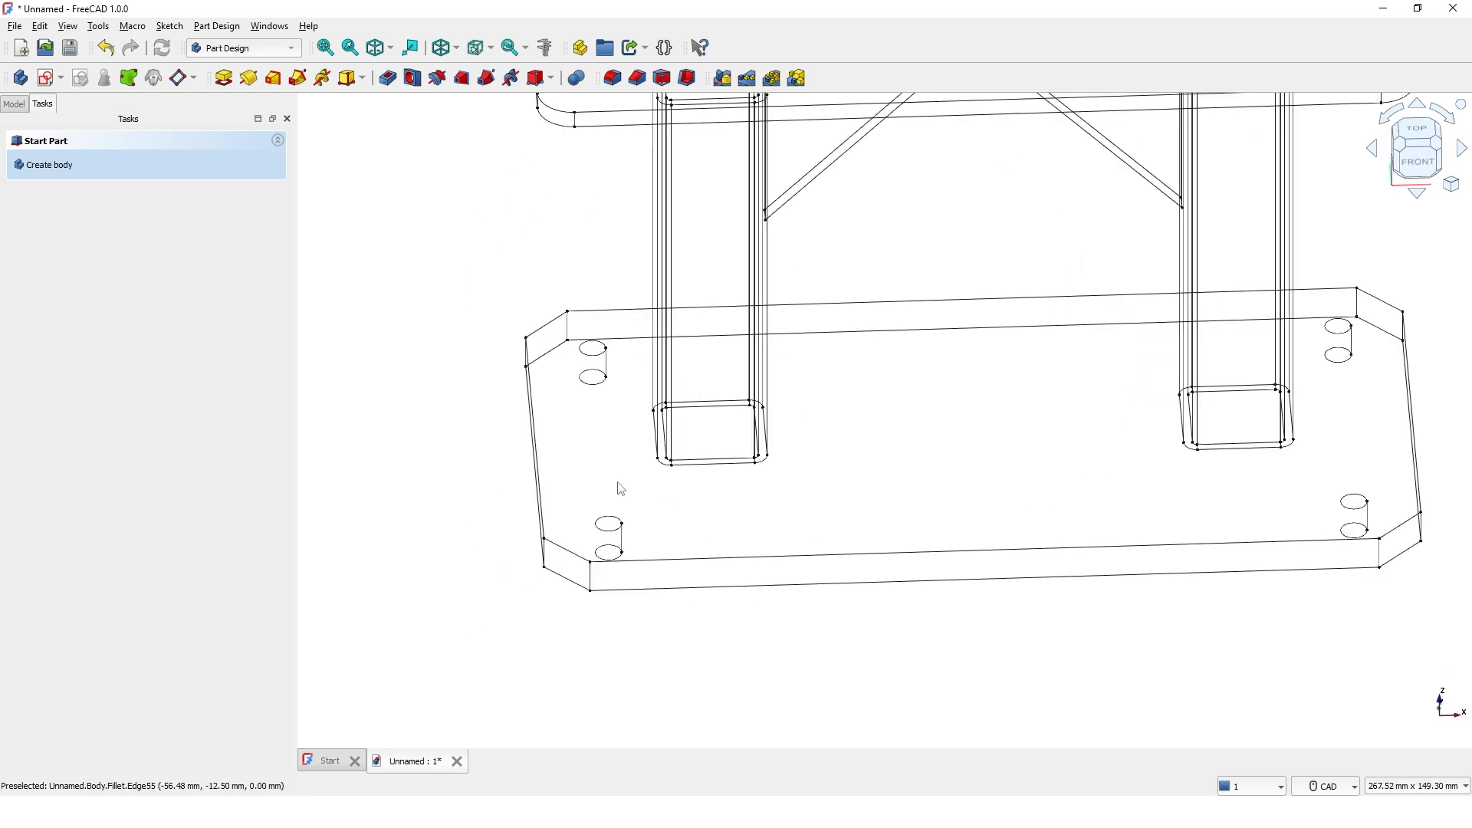
middle_drag(616, 487, 491, 512)
scroll(589, 501, up, 1)
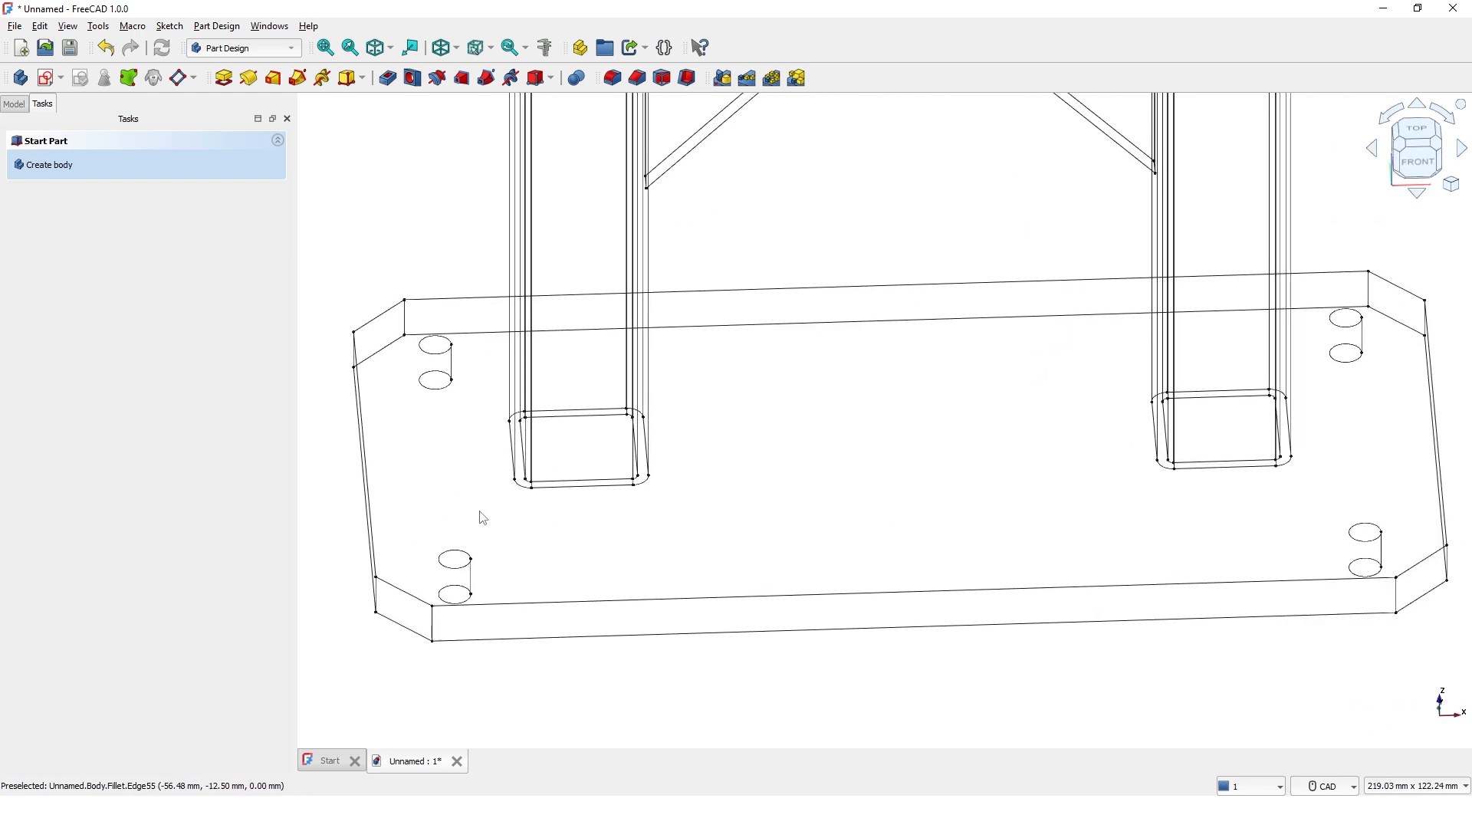
ctrl+click(433, 362)
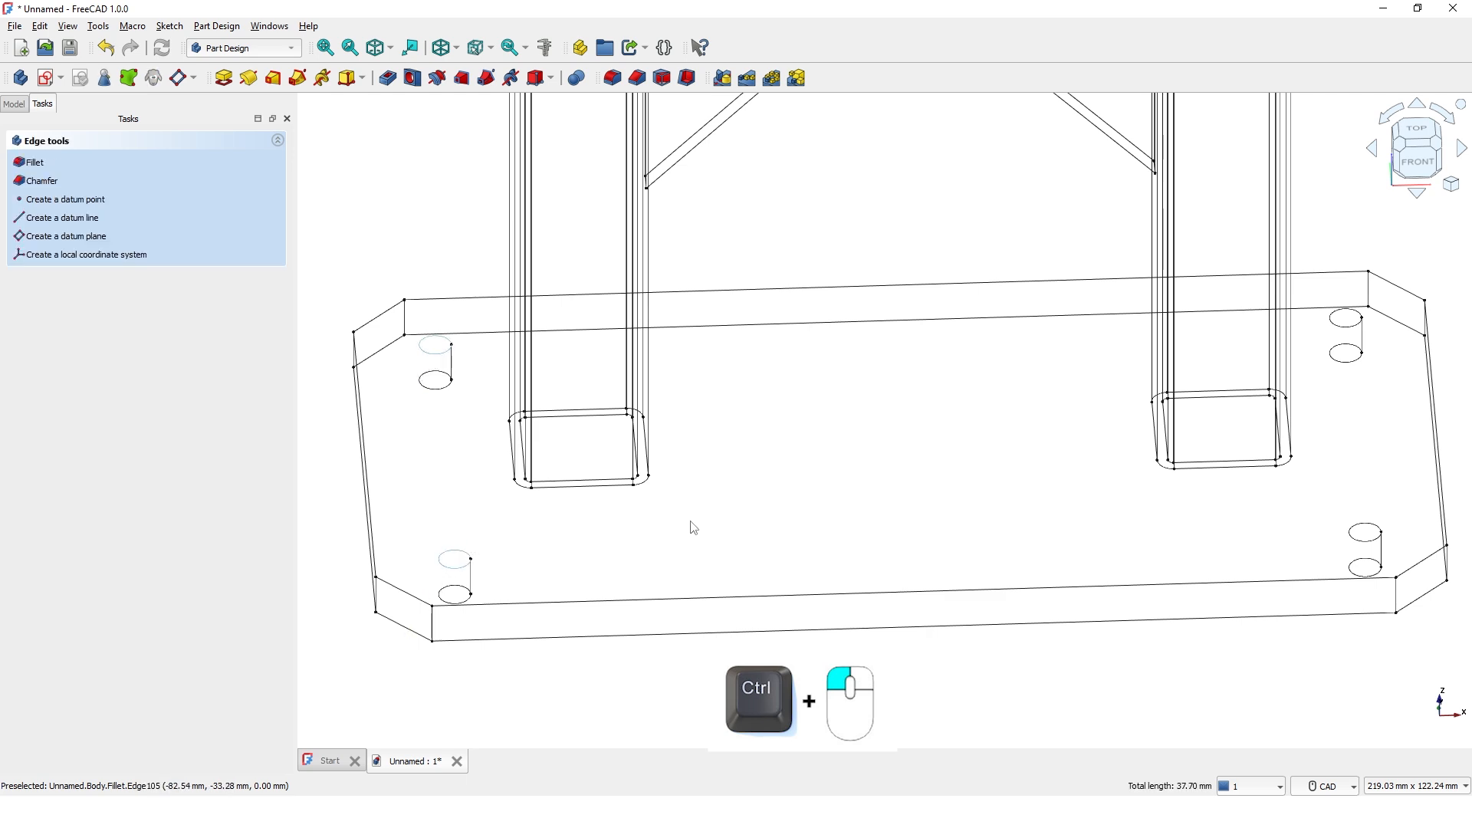
middle_drag(693, 528, 652, 500)
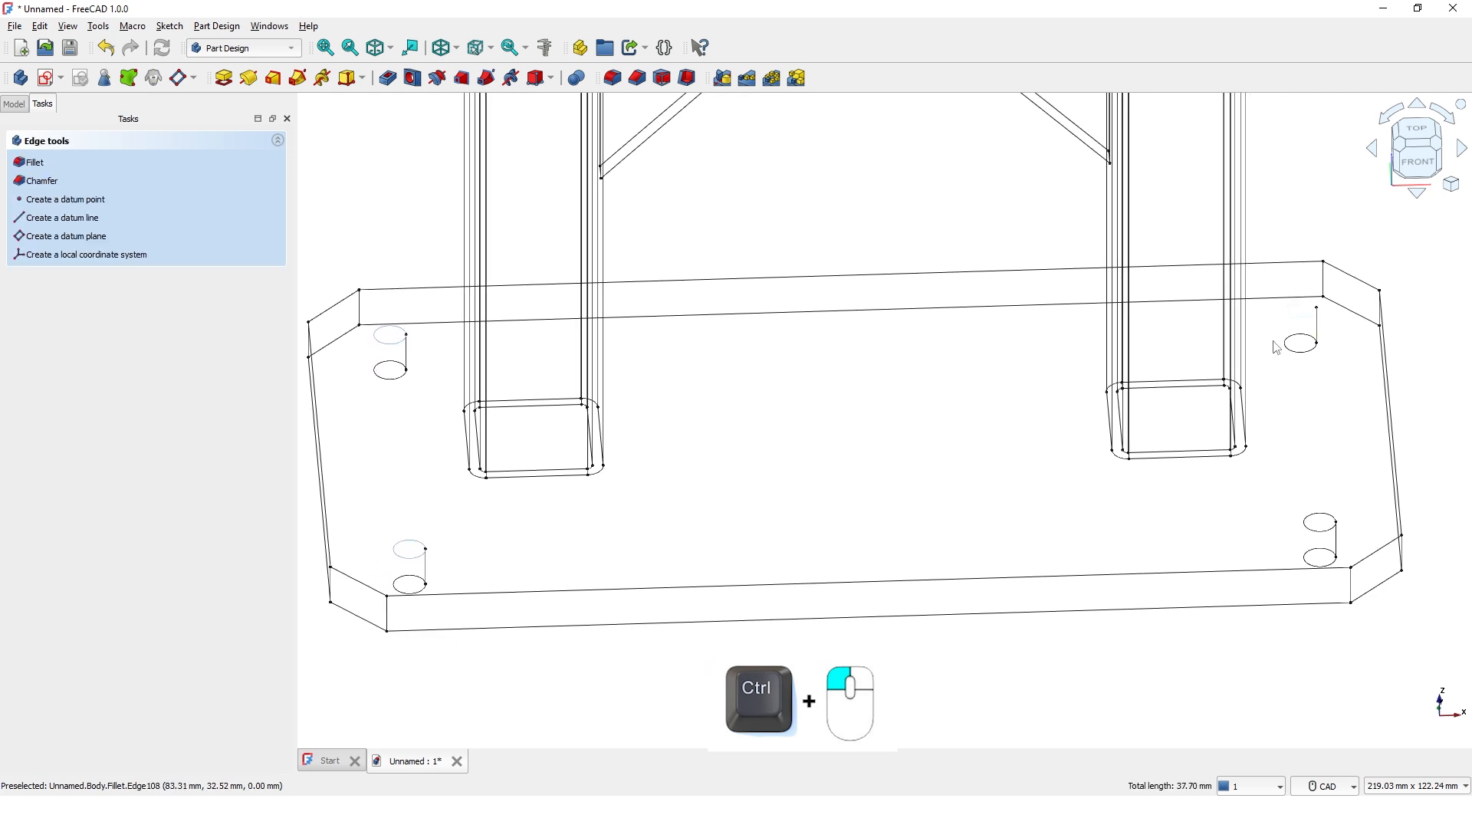
ctrl+click(1331, 519)
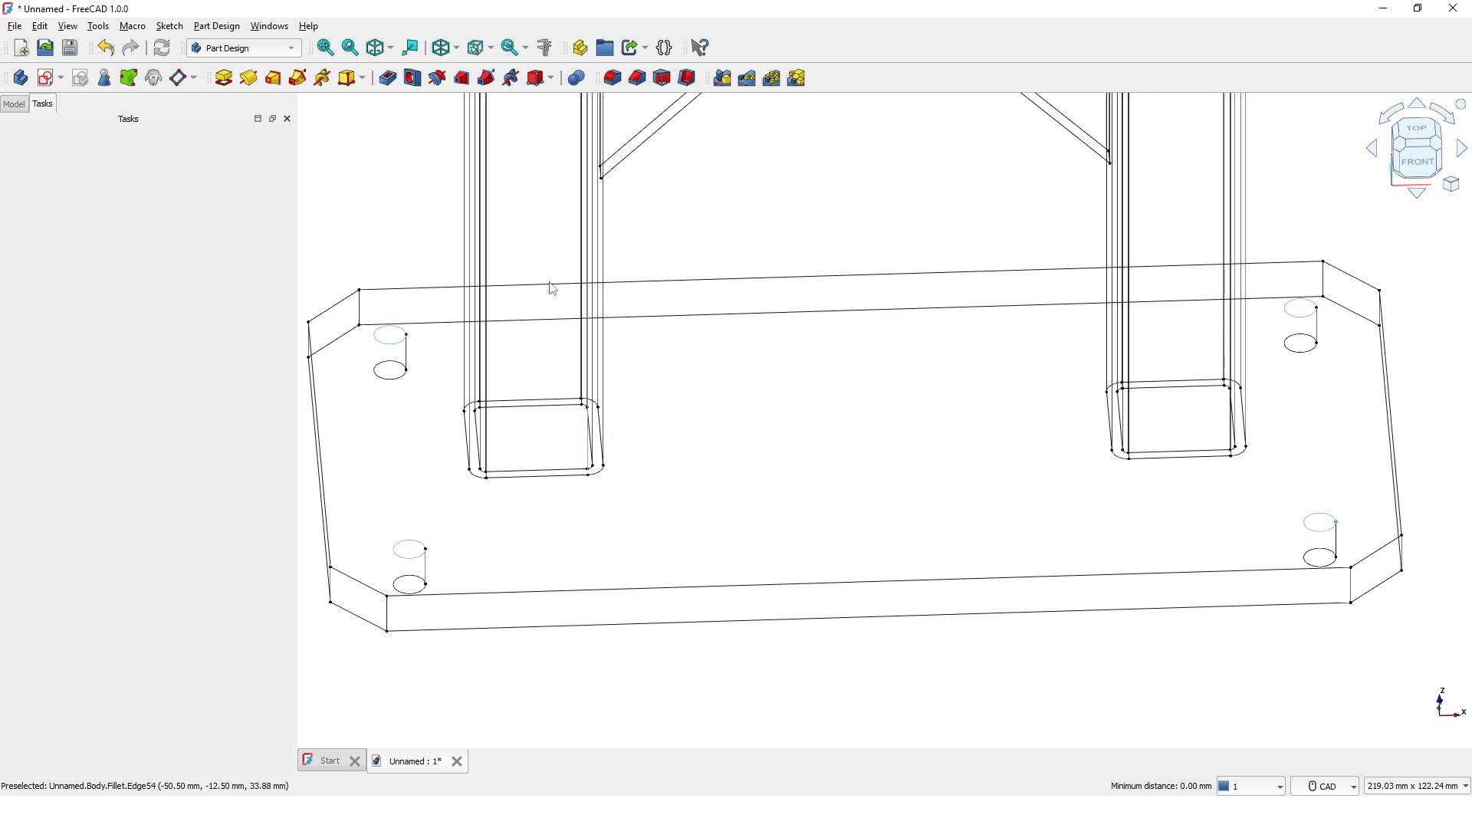
click(411, 90)
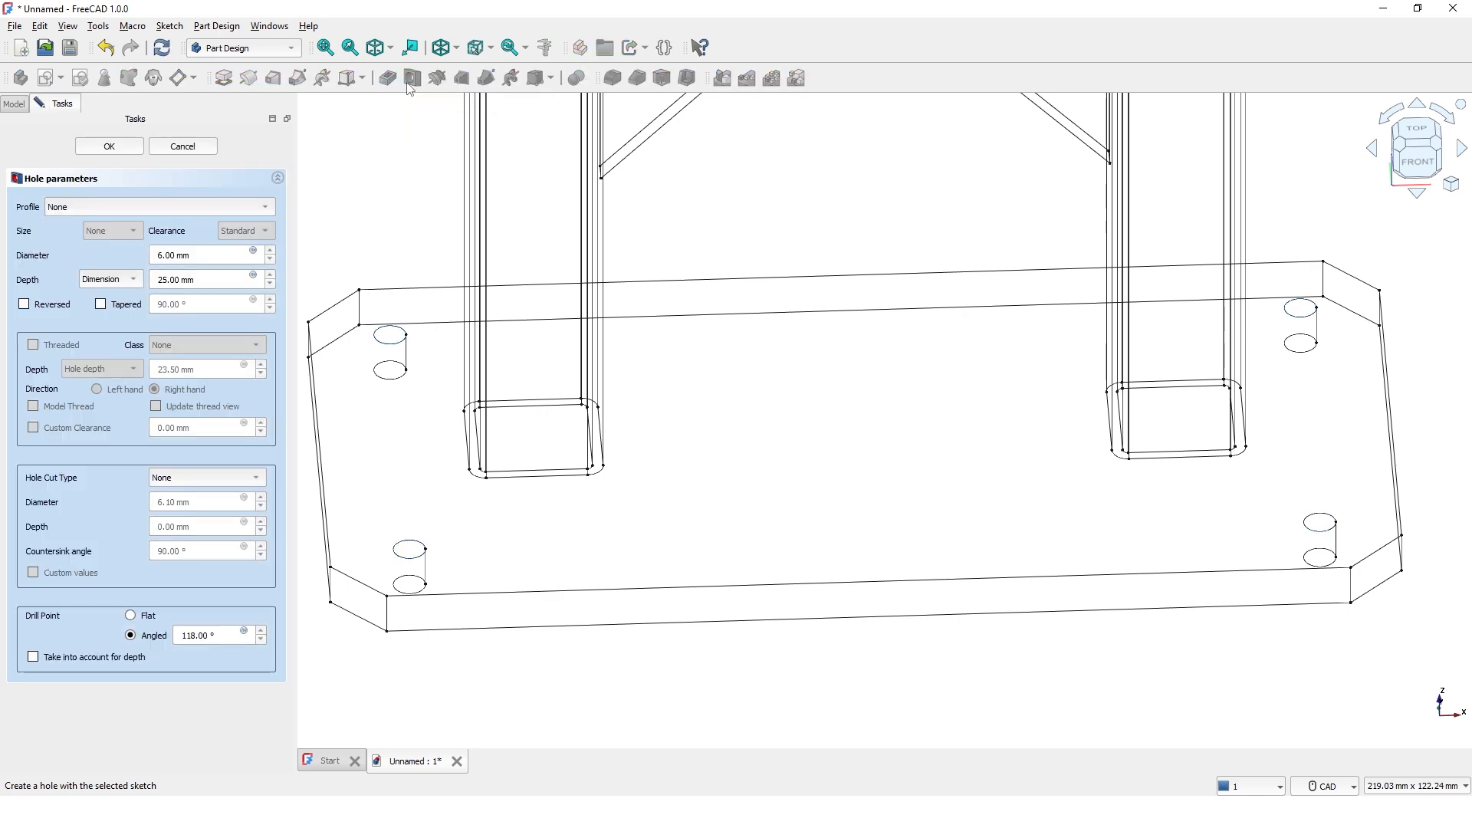
click(127, 212)
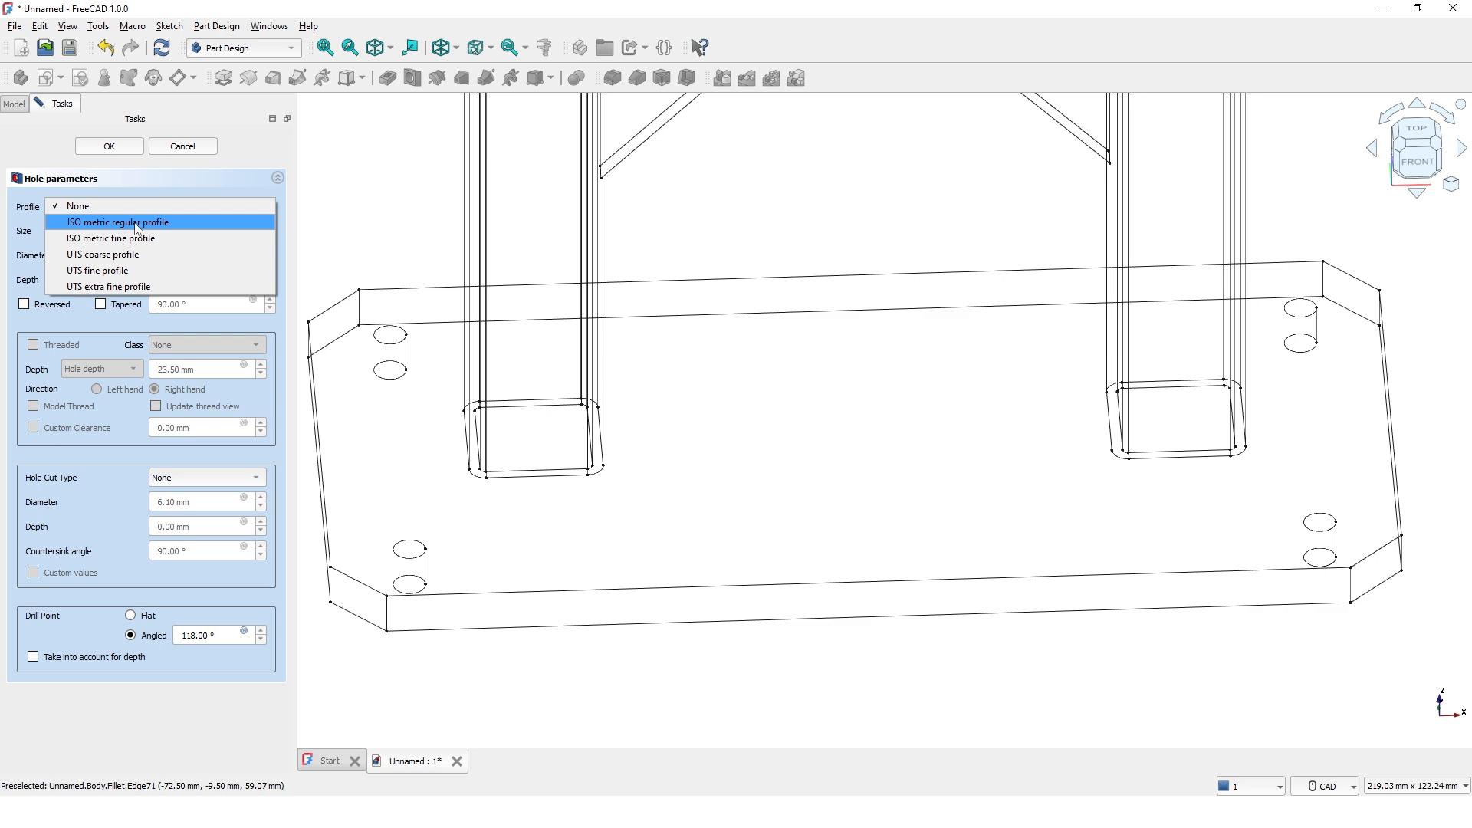
click(135, 222)
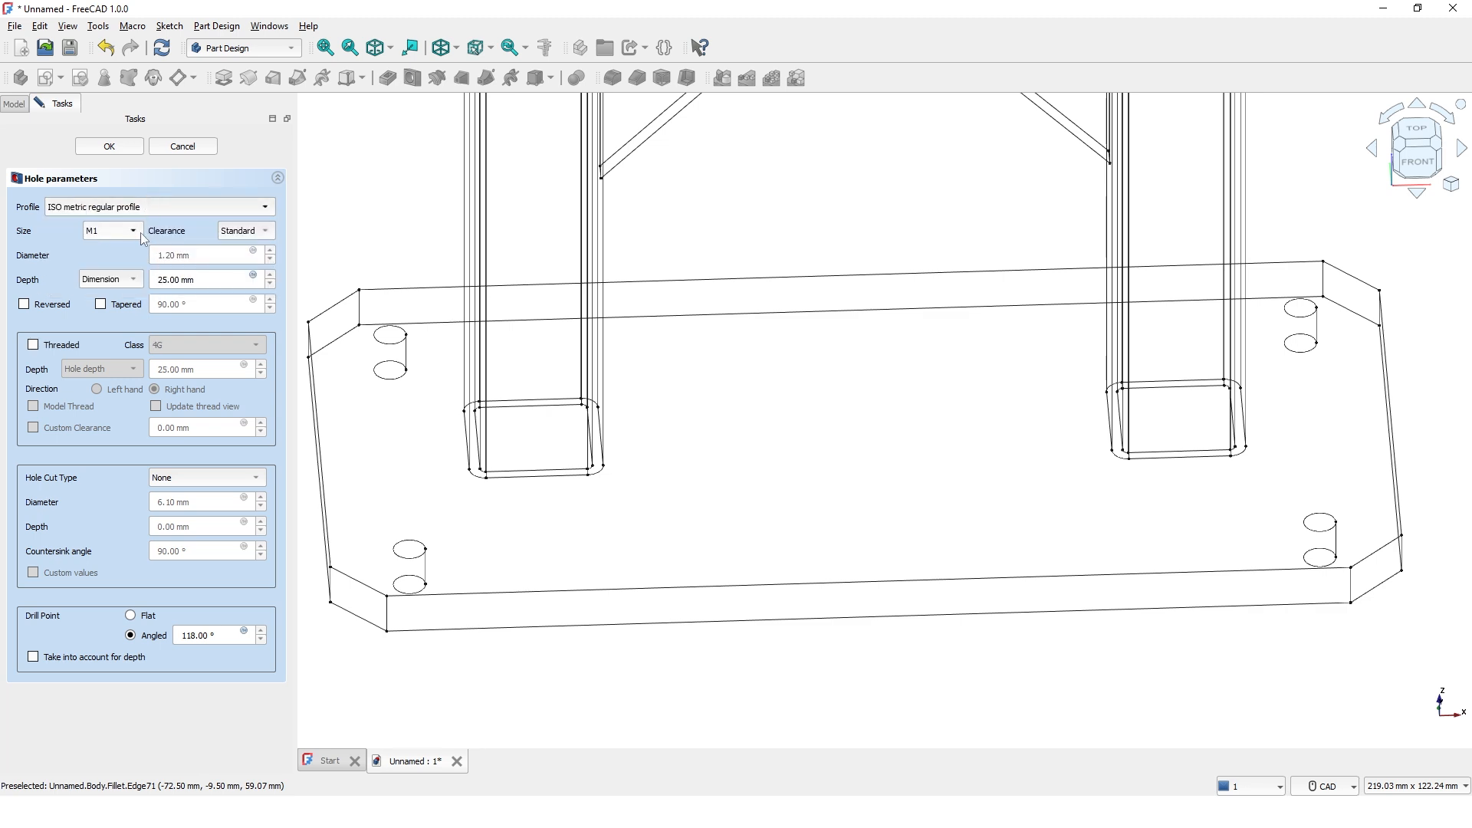
click(132, 232)
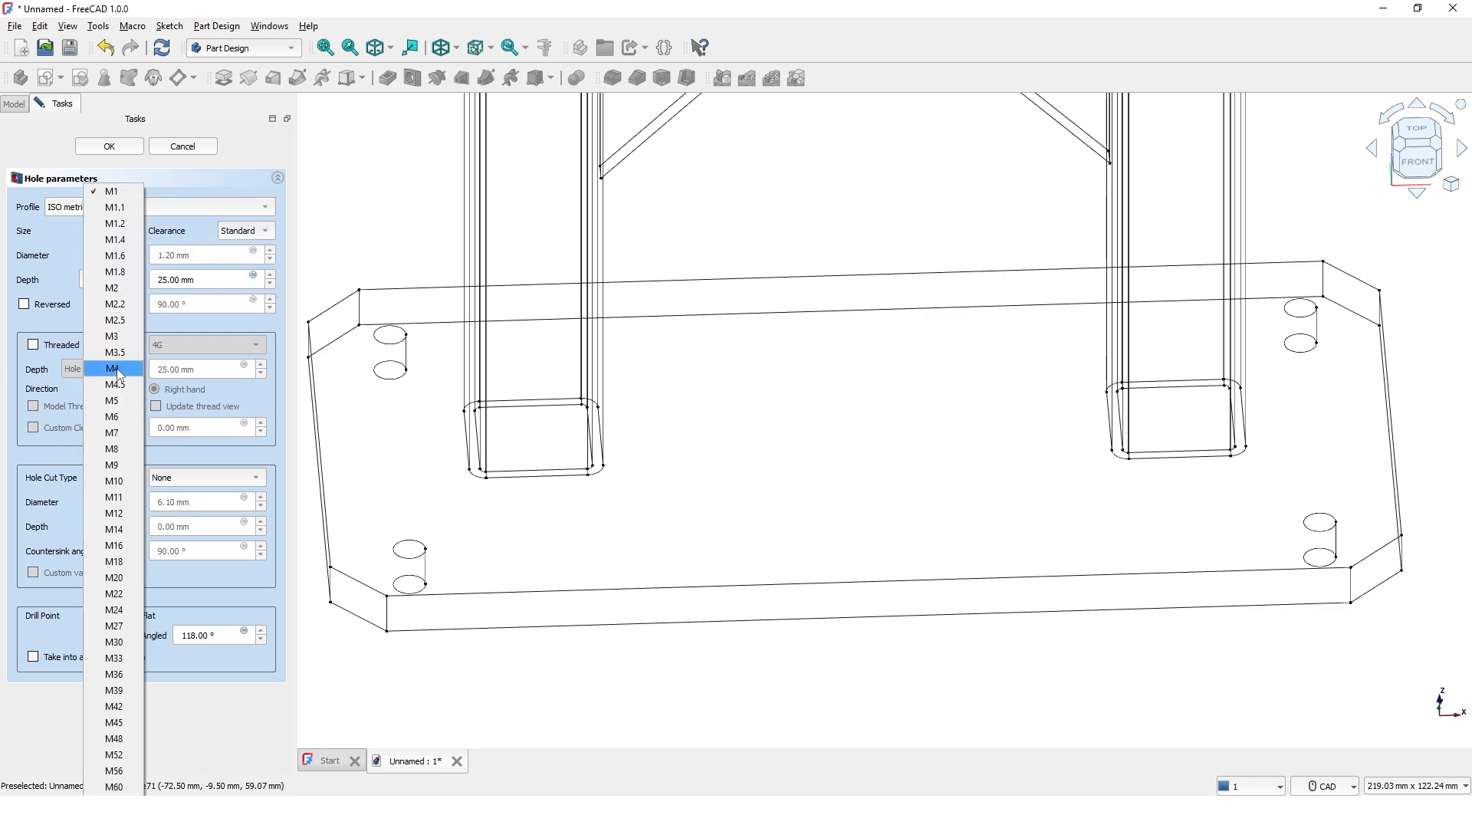
click(128, 456)
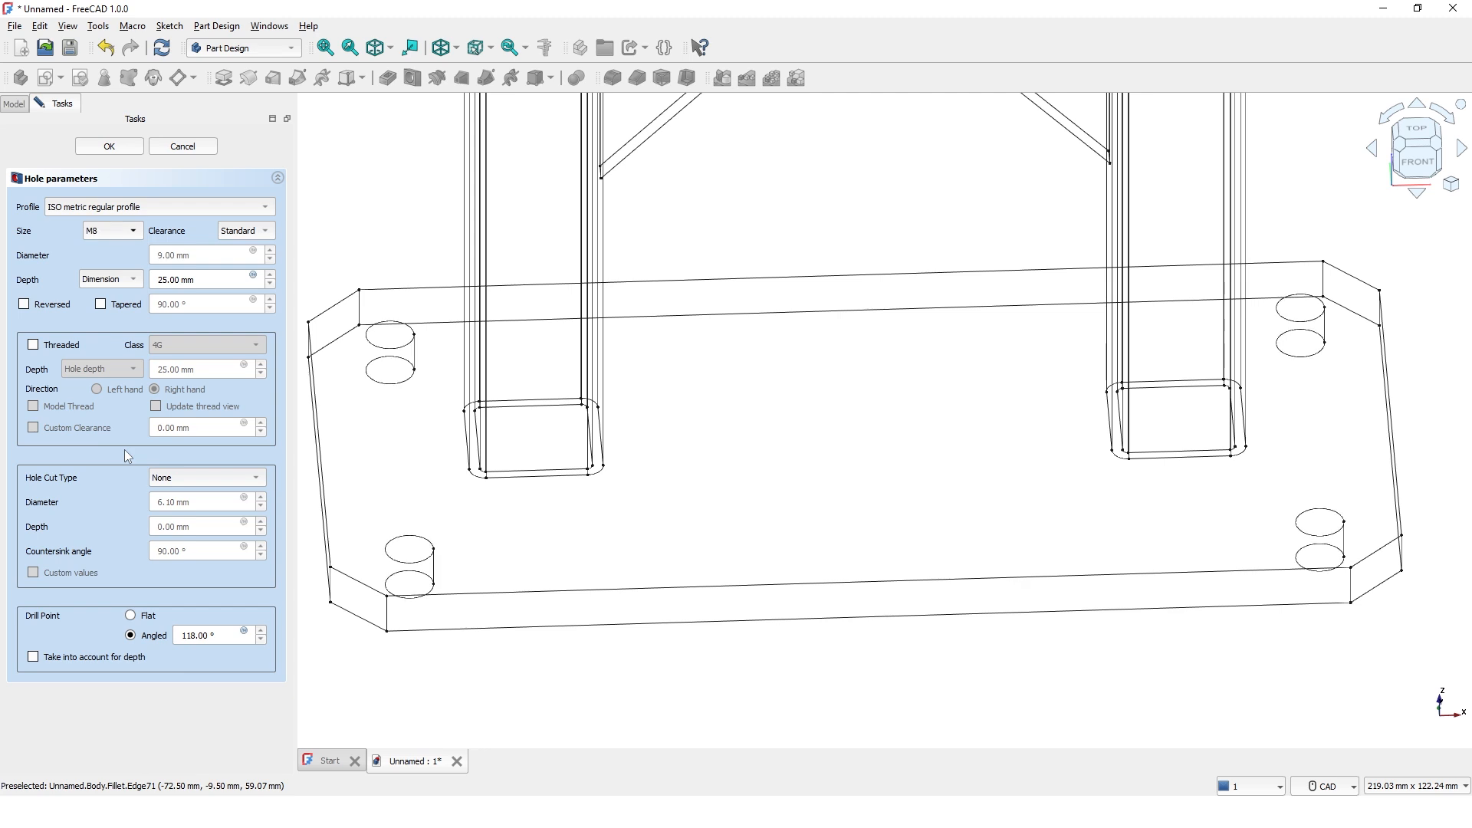
- Give the base plate holes a Countersink hole cut with an 18 mm diameter and finish the Hole feature
click(204, 483)
click(209, 515)
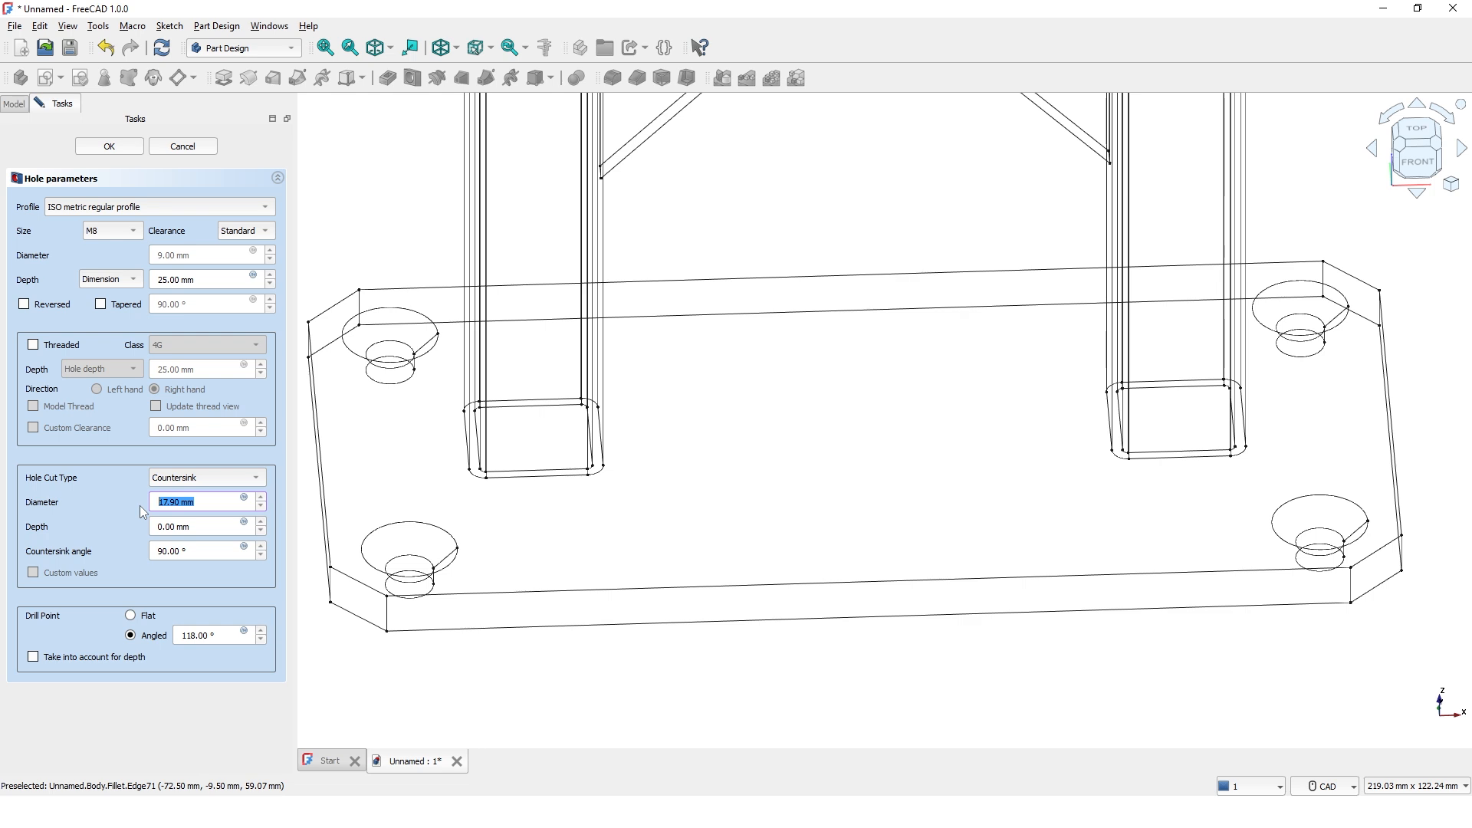
text(18)
click(108, 147)
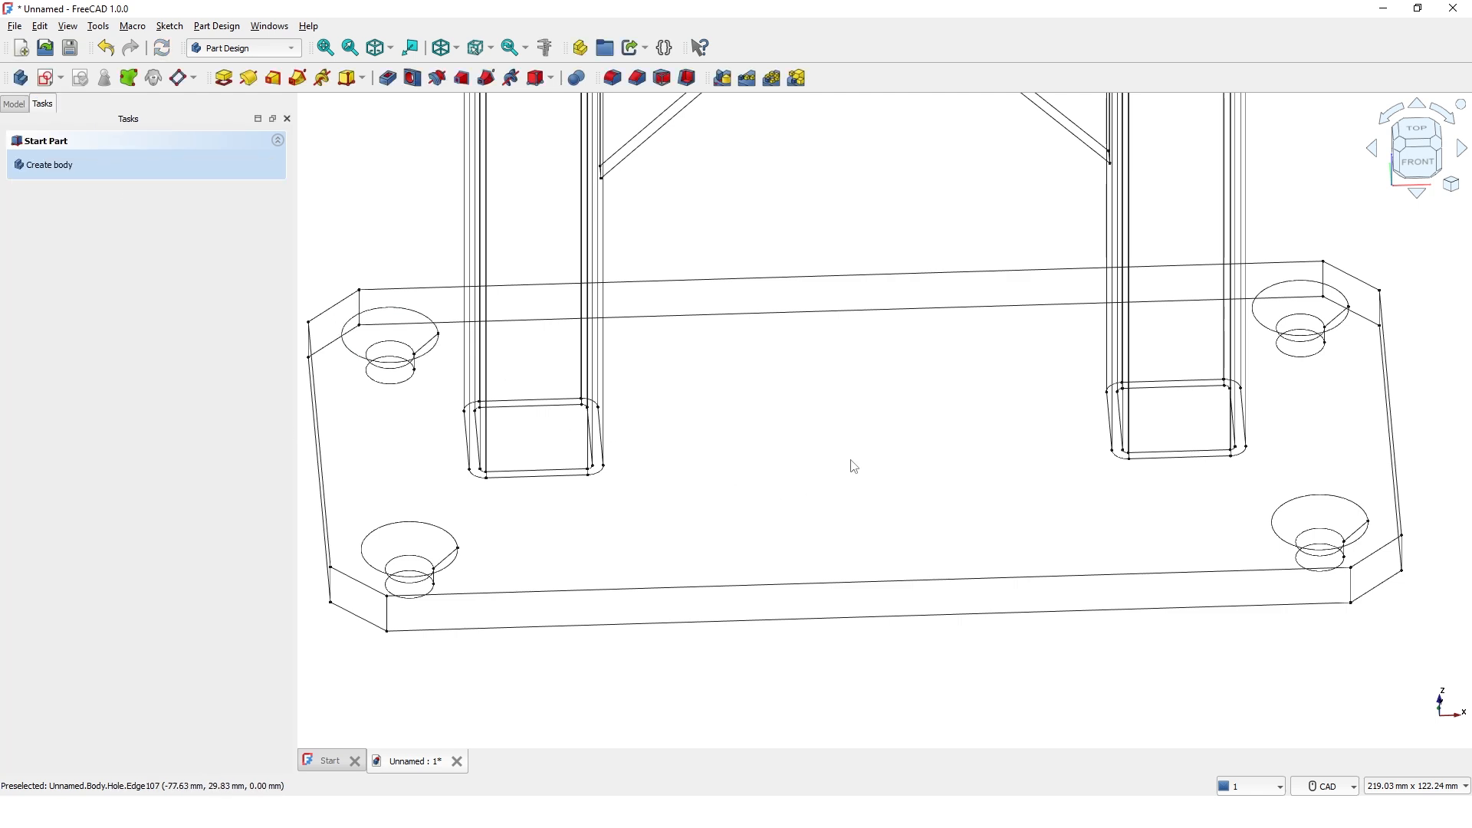
- Switch the model's display style from wireframe to shaded faces with visible edges and view the finished stand from several sides
scroll(855, 467, up, 3)
scroll(855, 467, down, 7)
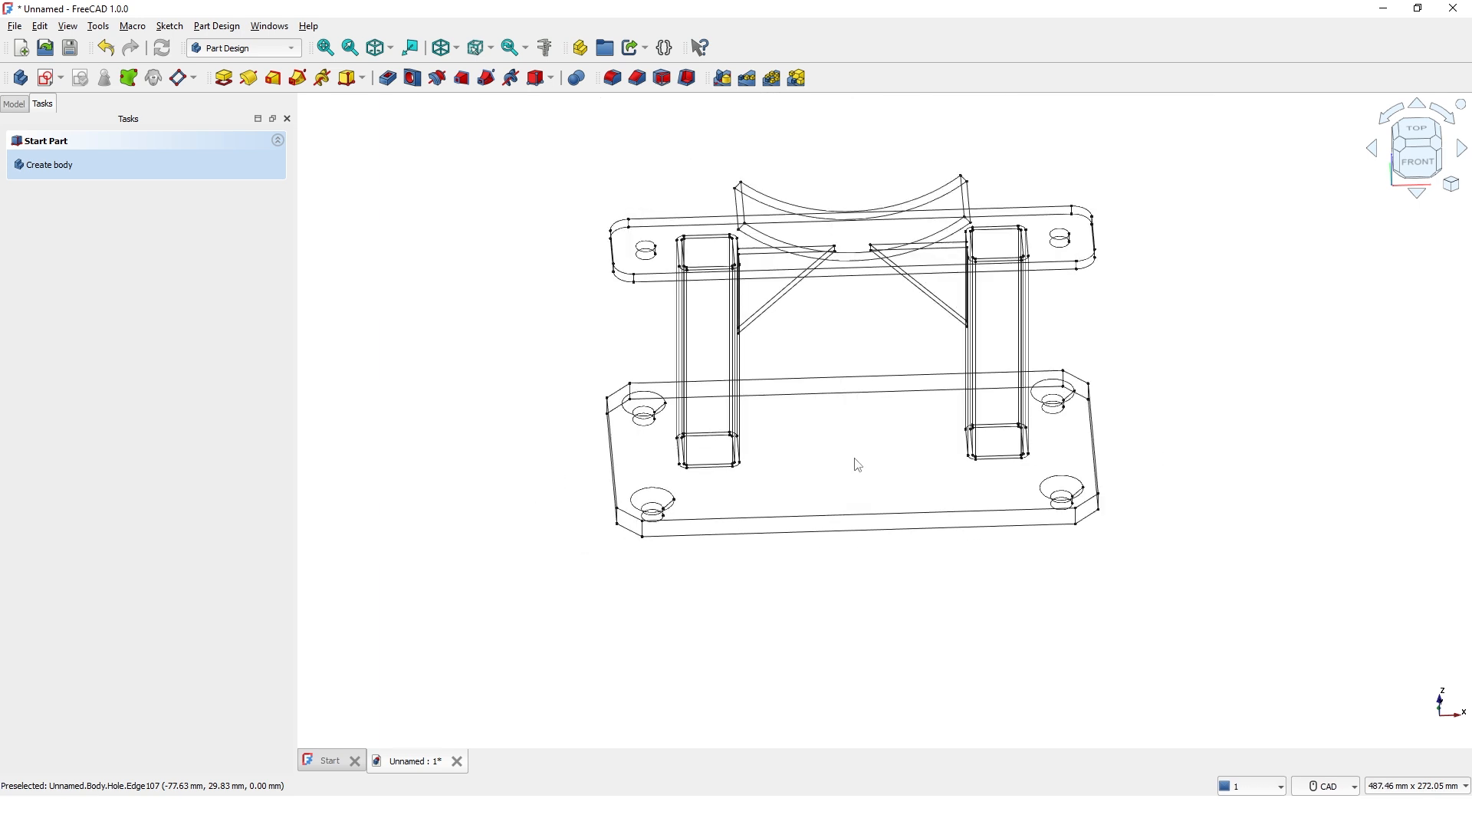
middle_drag(1077, 395, 732, 496)
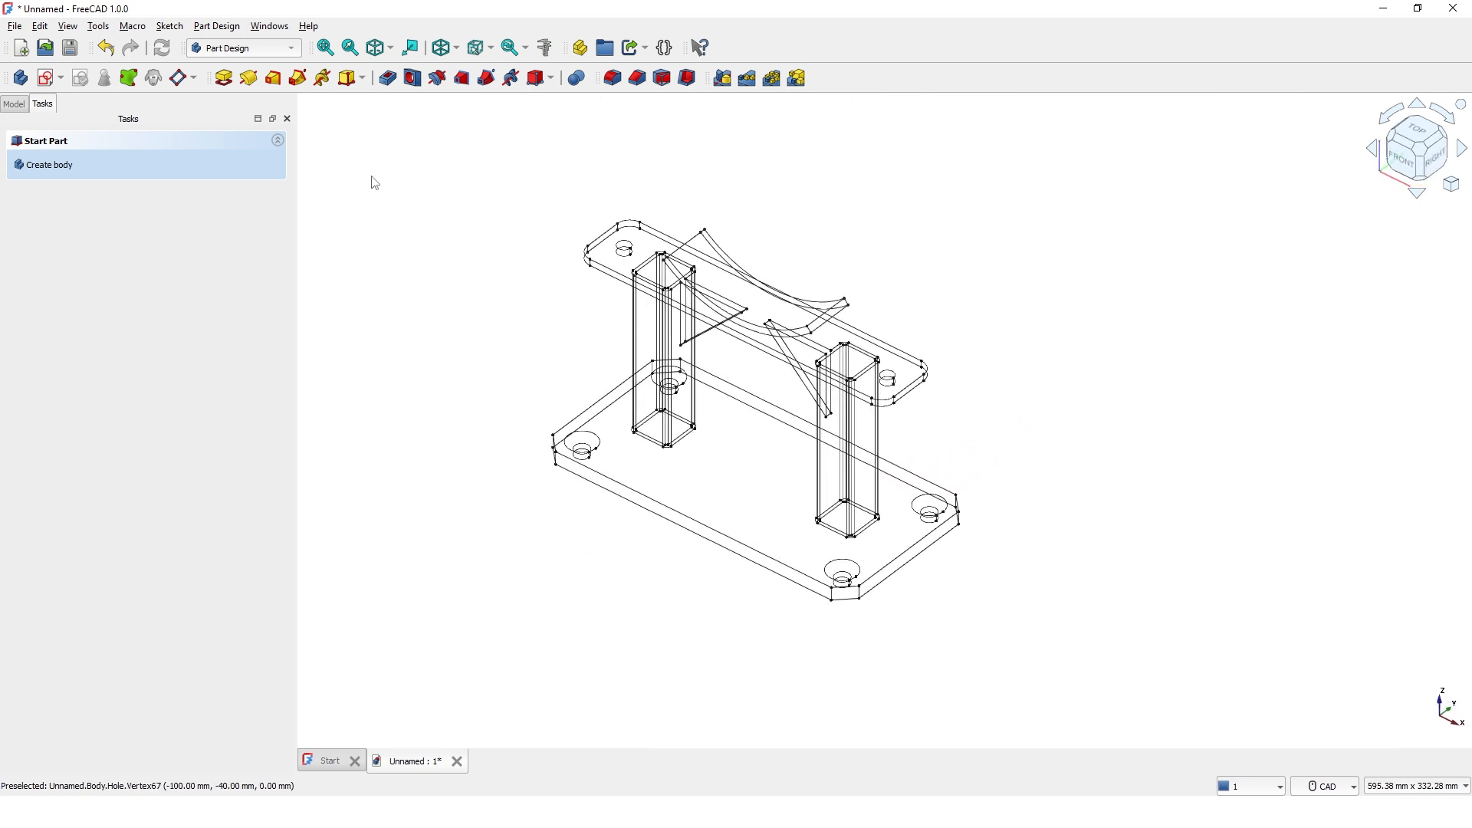
click(454, 48)
click(483, 179)
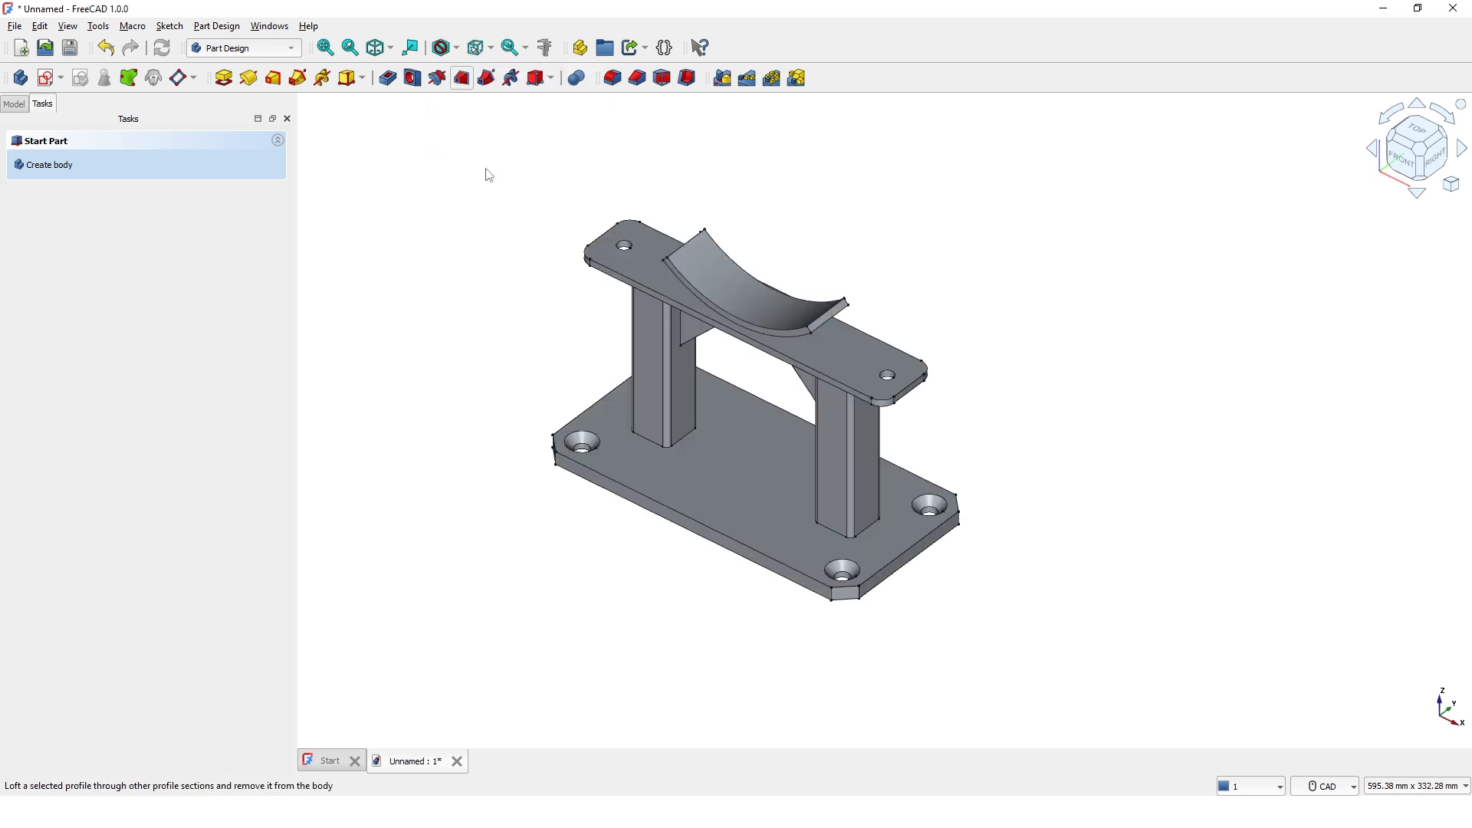
scroll(880, 611, up, 3)
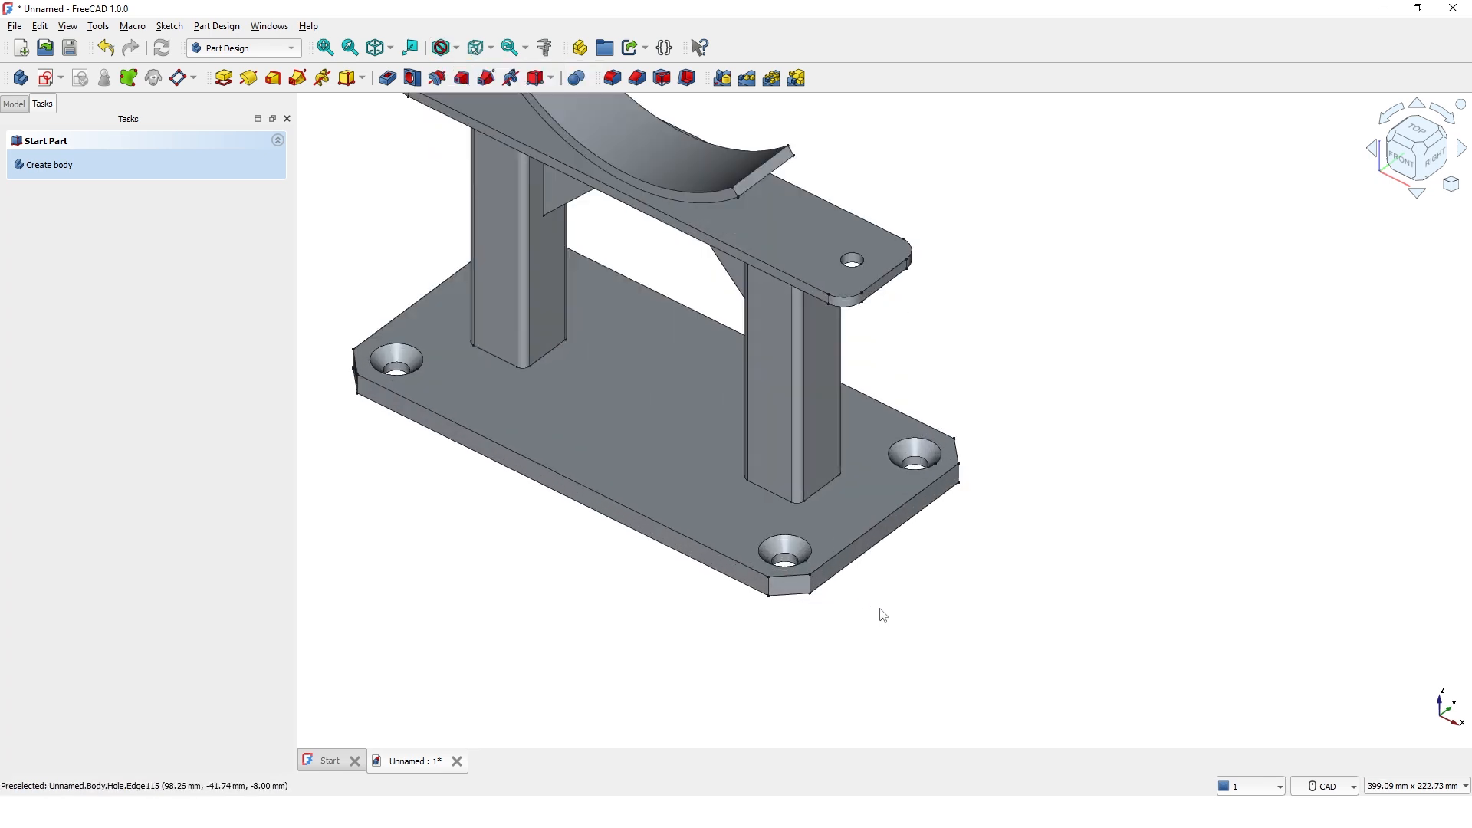
middle_drag(903, 613, 1216, 644)
middle_drag(1258, 408, 1235, 454)
middle_drag(1235, 454, 1274, 493)
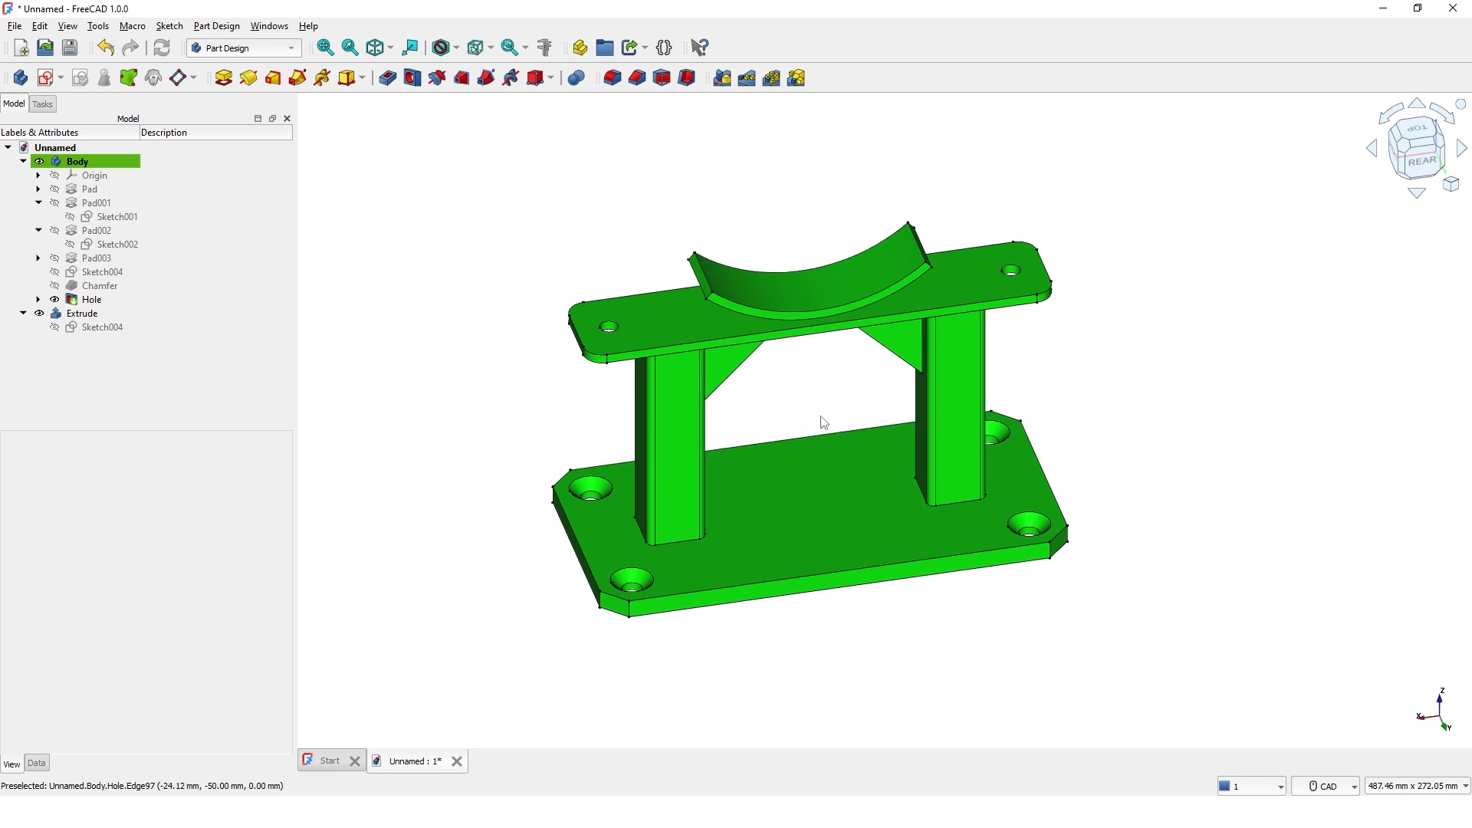